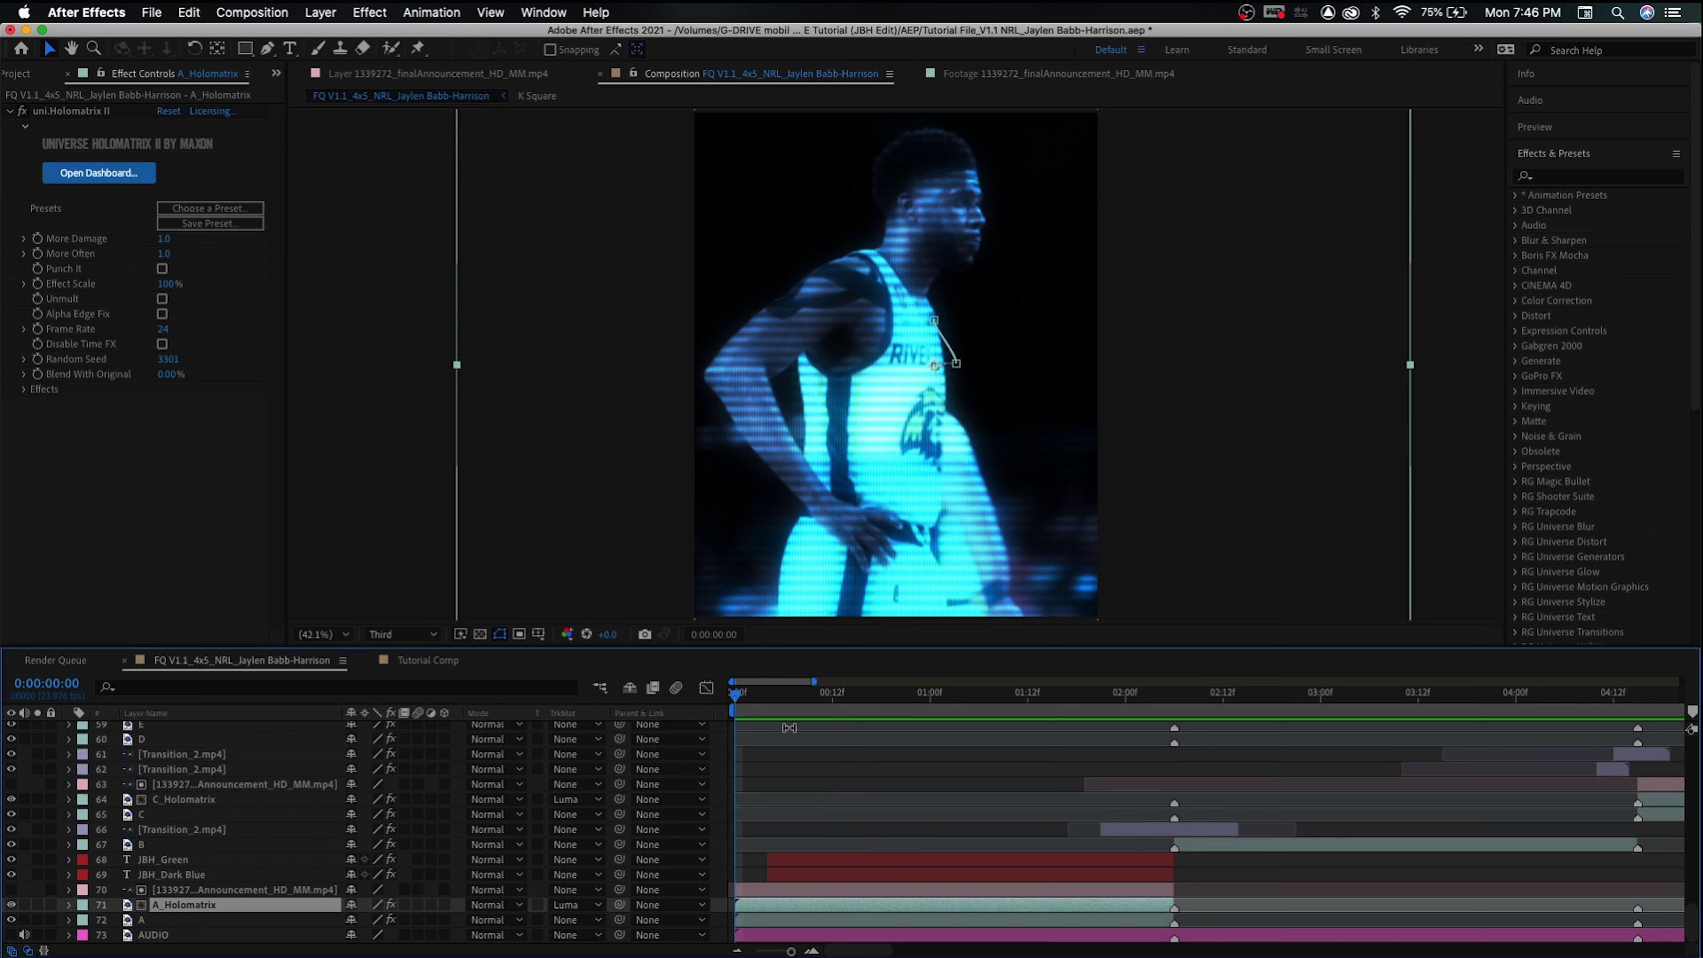
Preview frame 0:00:00:18 and inspect layer A's uni.Holomatrix II effect settings
drag(798, 705, 884, 711)
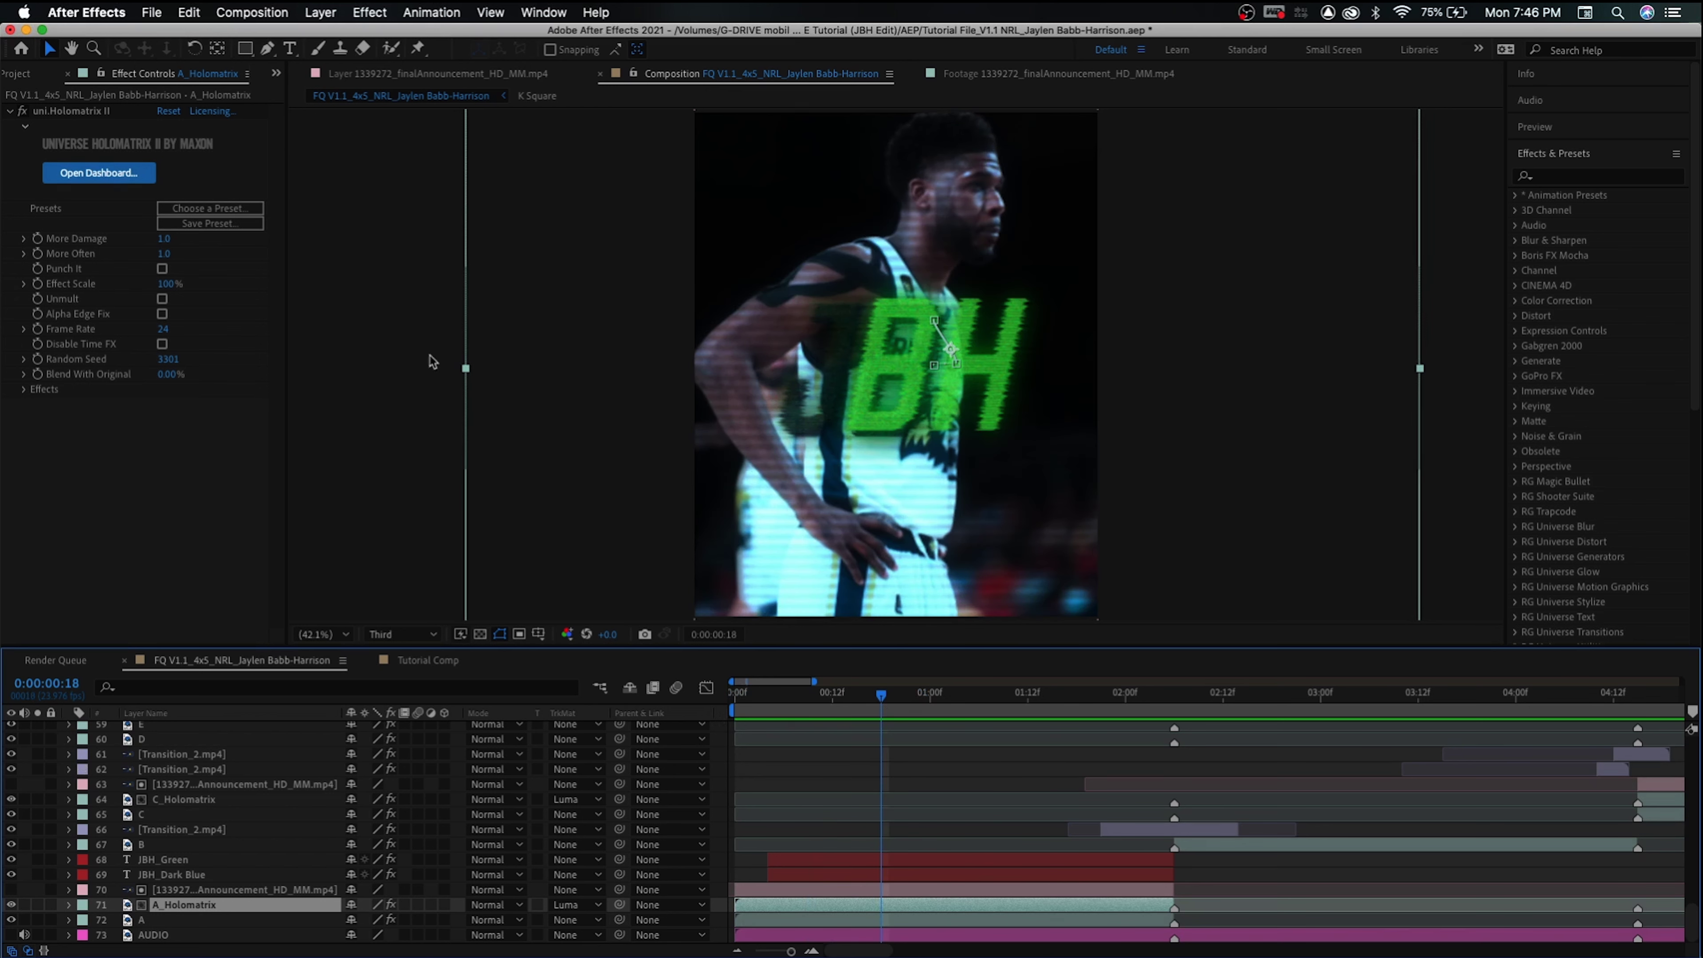
click(845, 922)
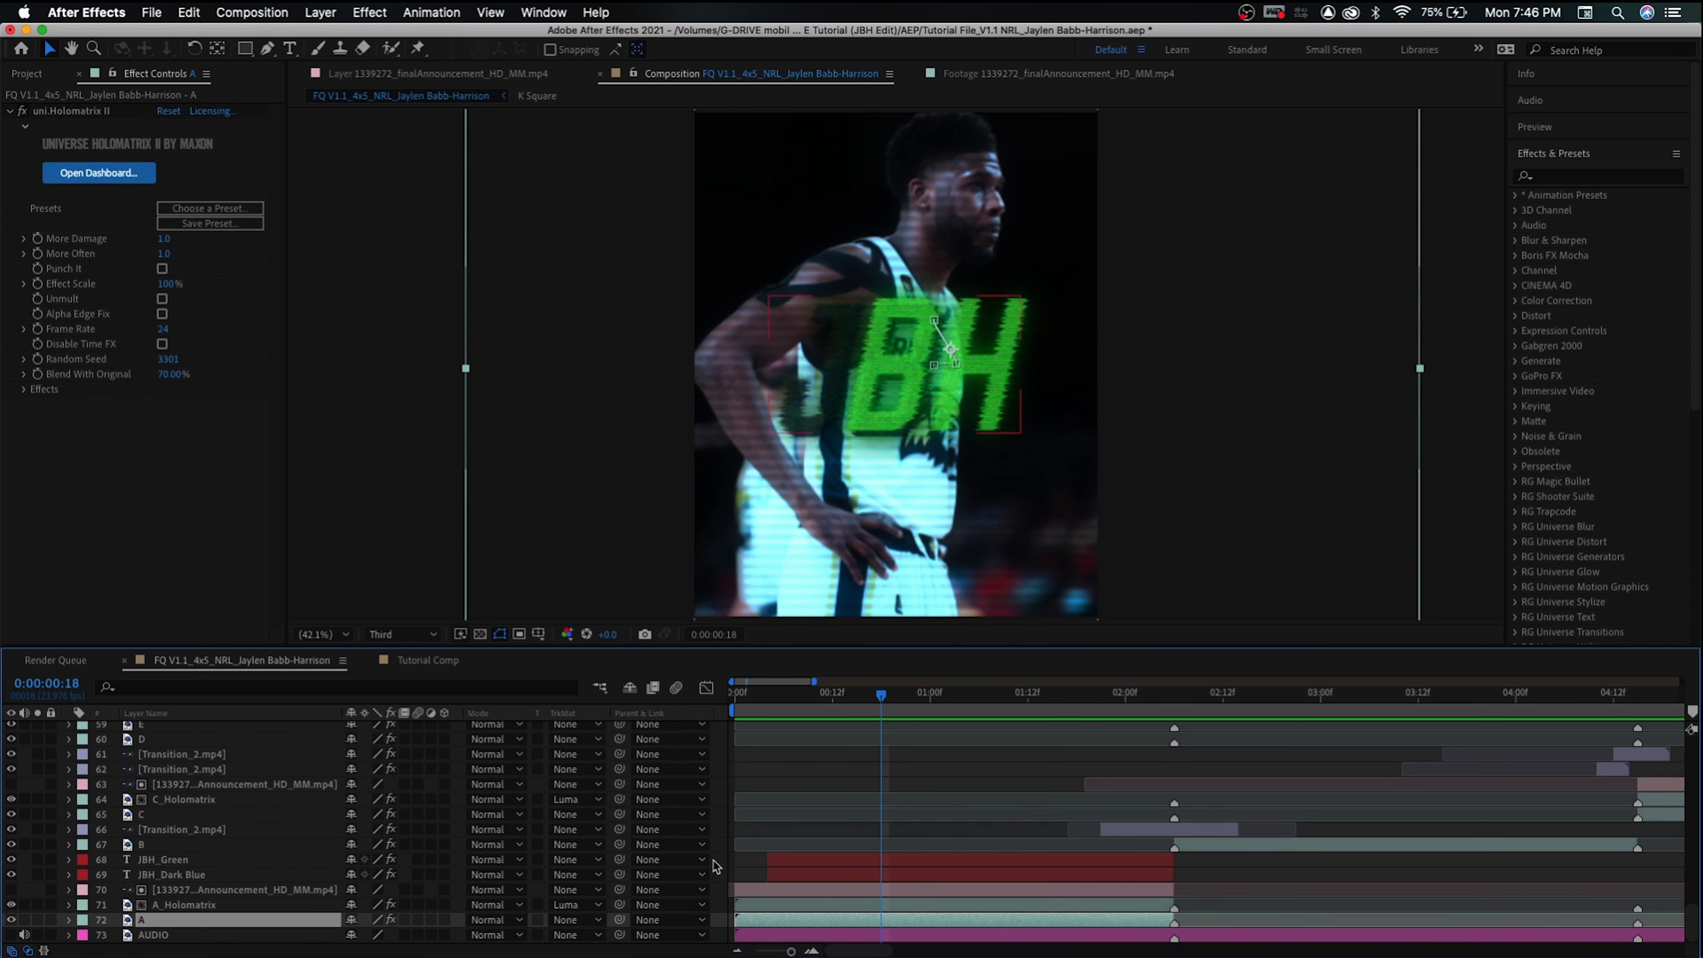
click(308, 905)
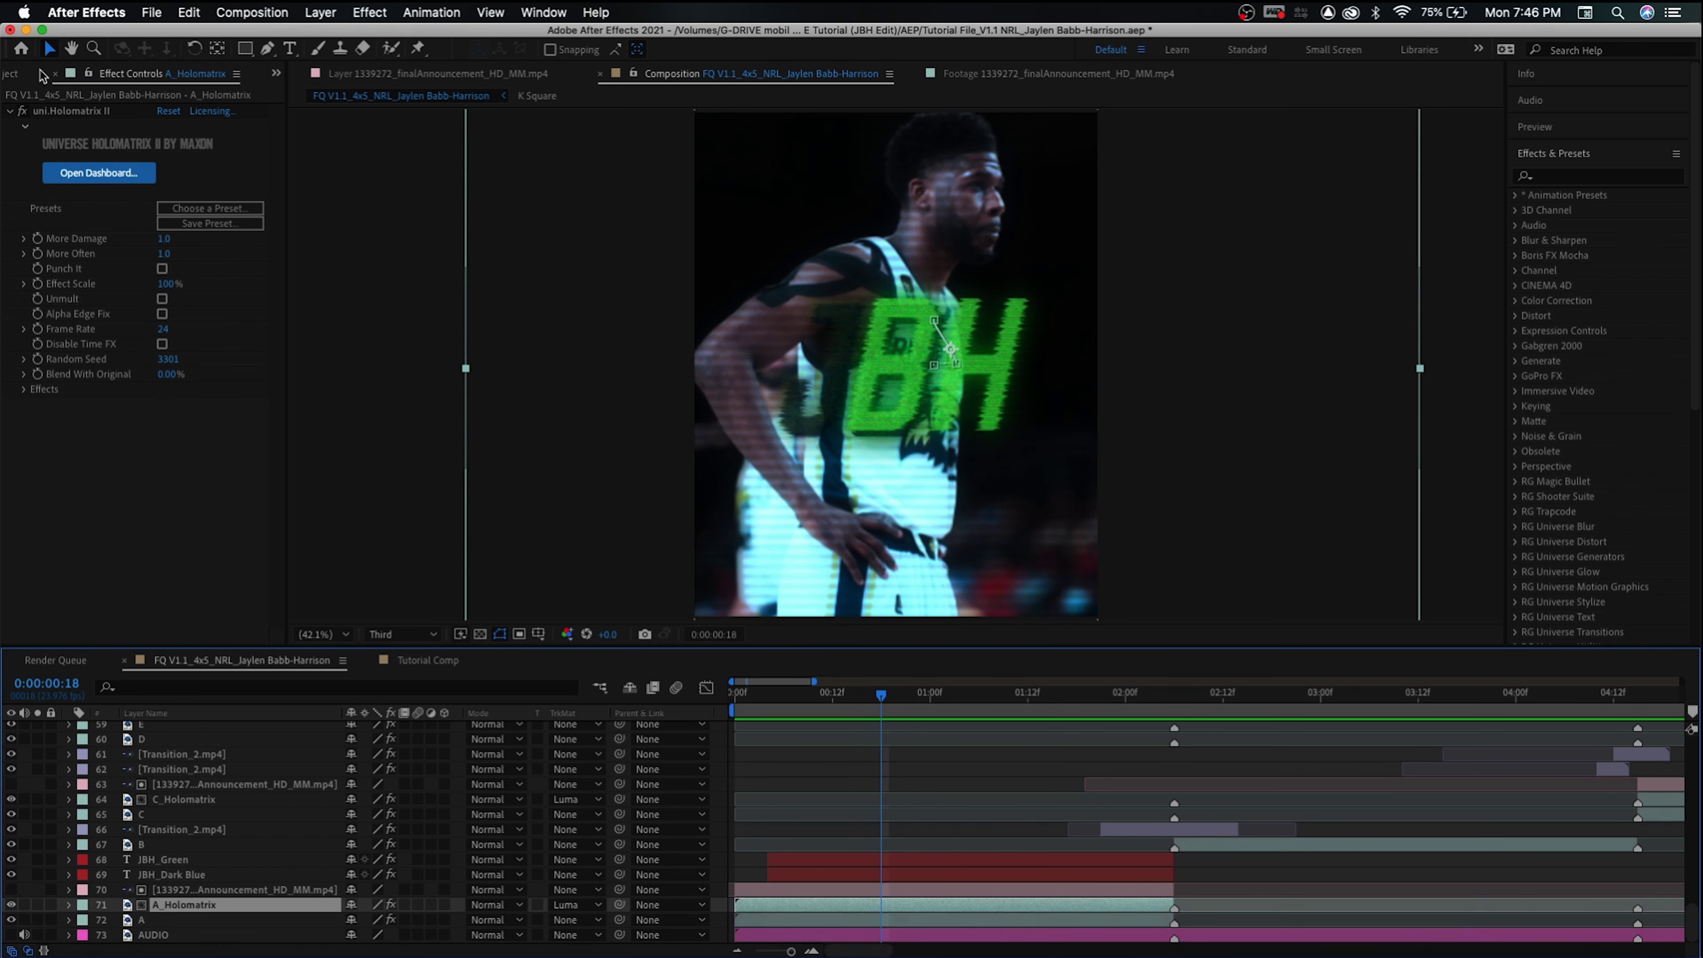
click(22, 117)
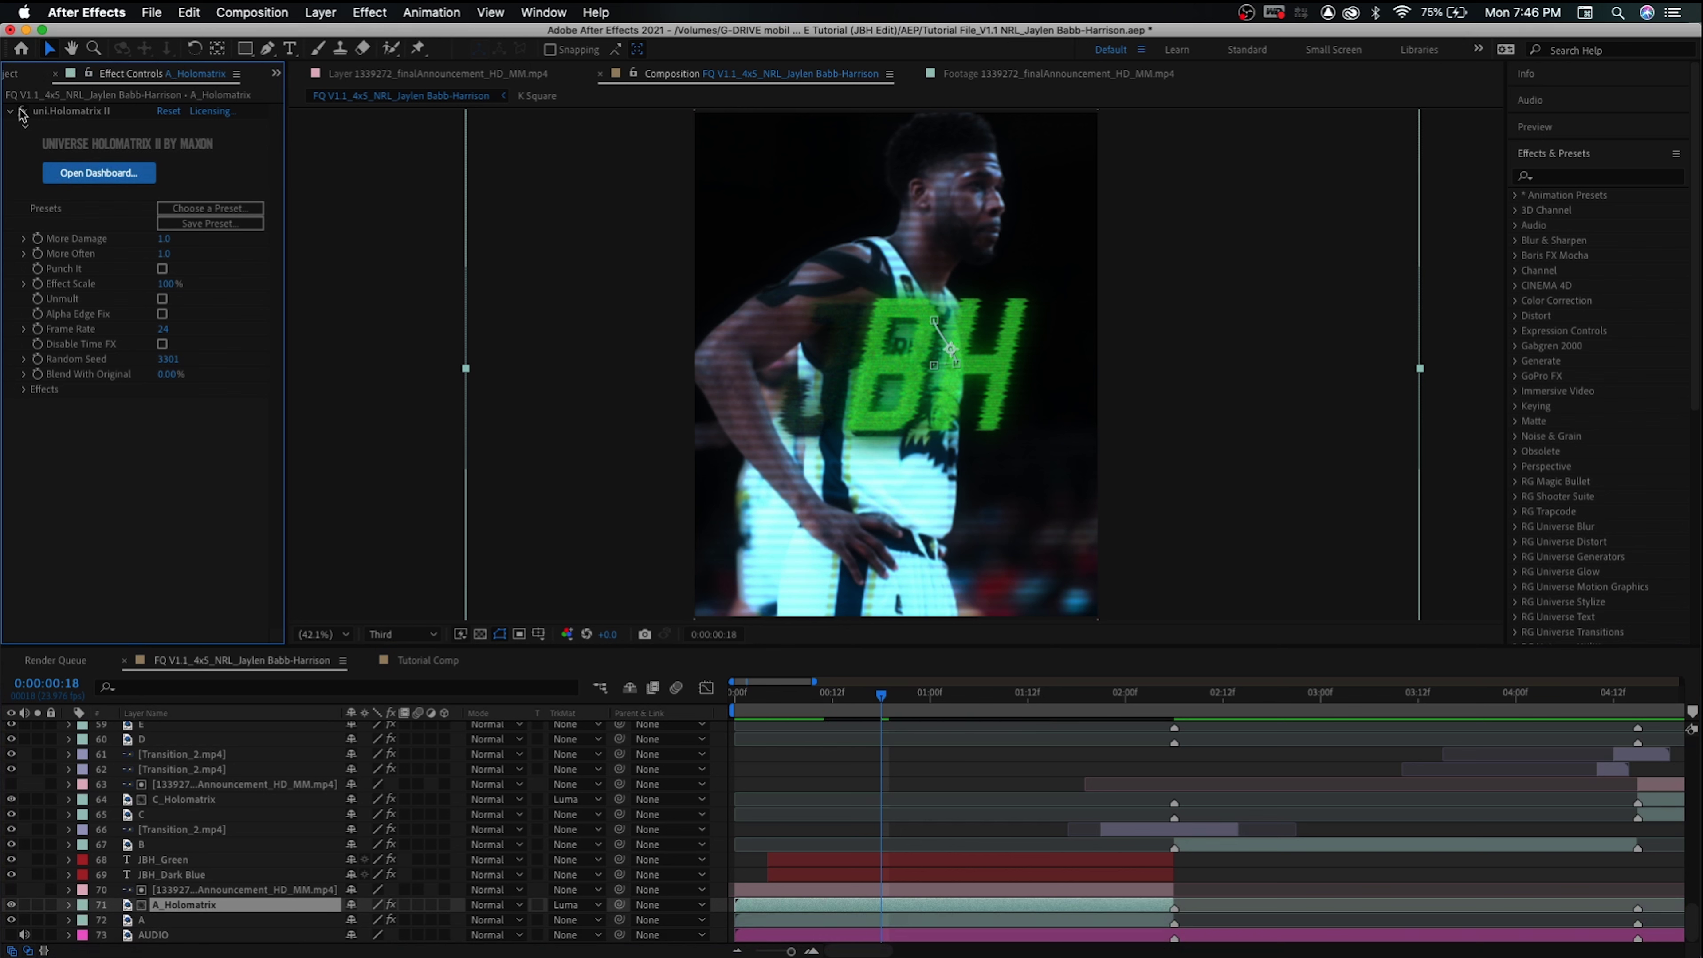
click(202, 920)
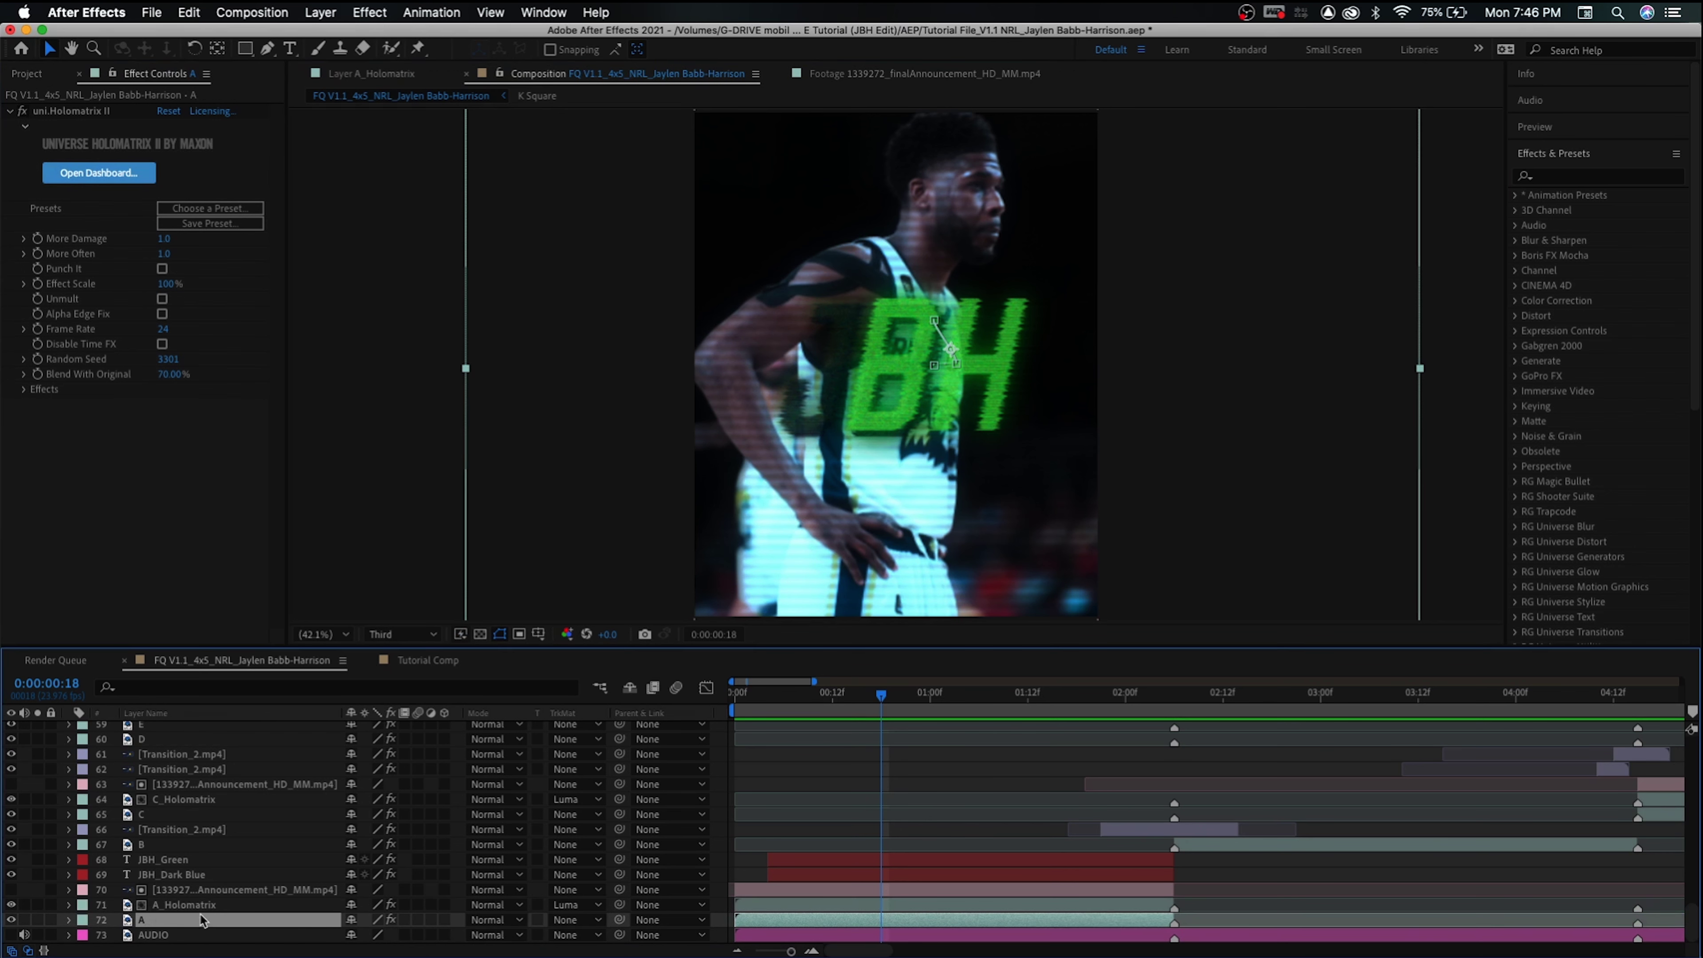
Toggle layer A's uni.Holomatrix II effect on and off for a before/after comparison
click(24, 112)
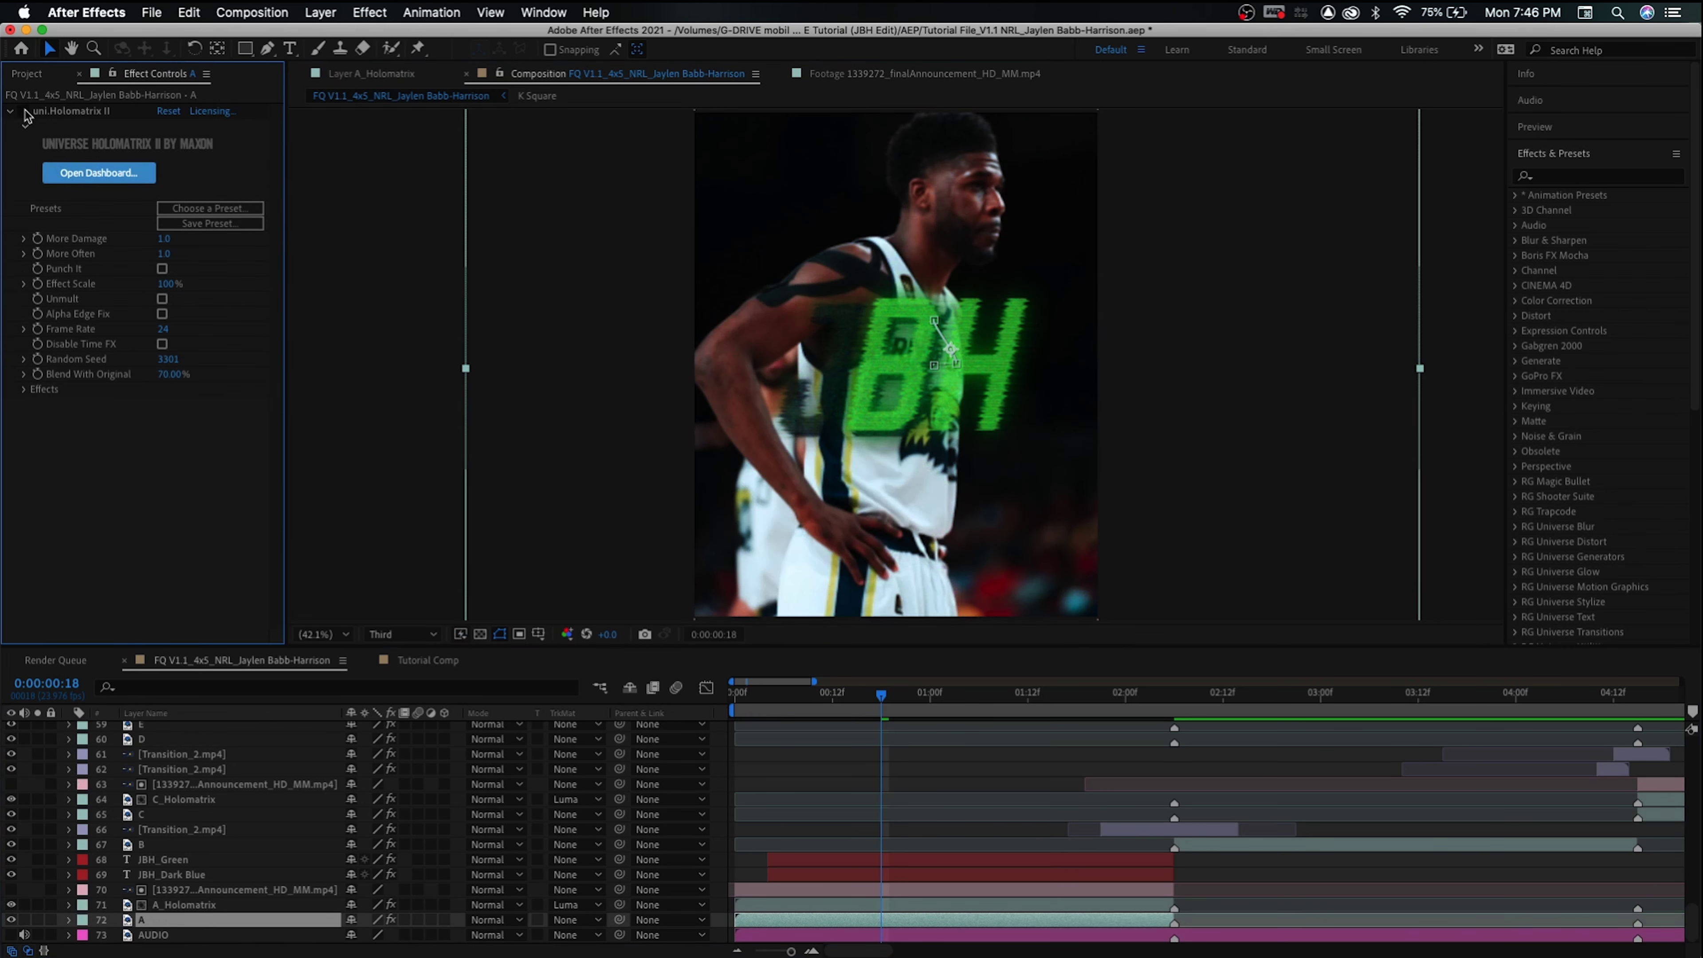
click(24, 112)
click(24, 112)
click(24, 112)
click(24, 112)
click(23, 112)
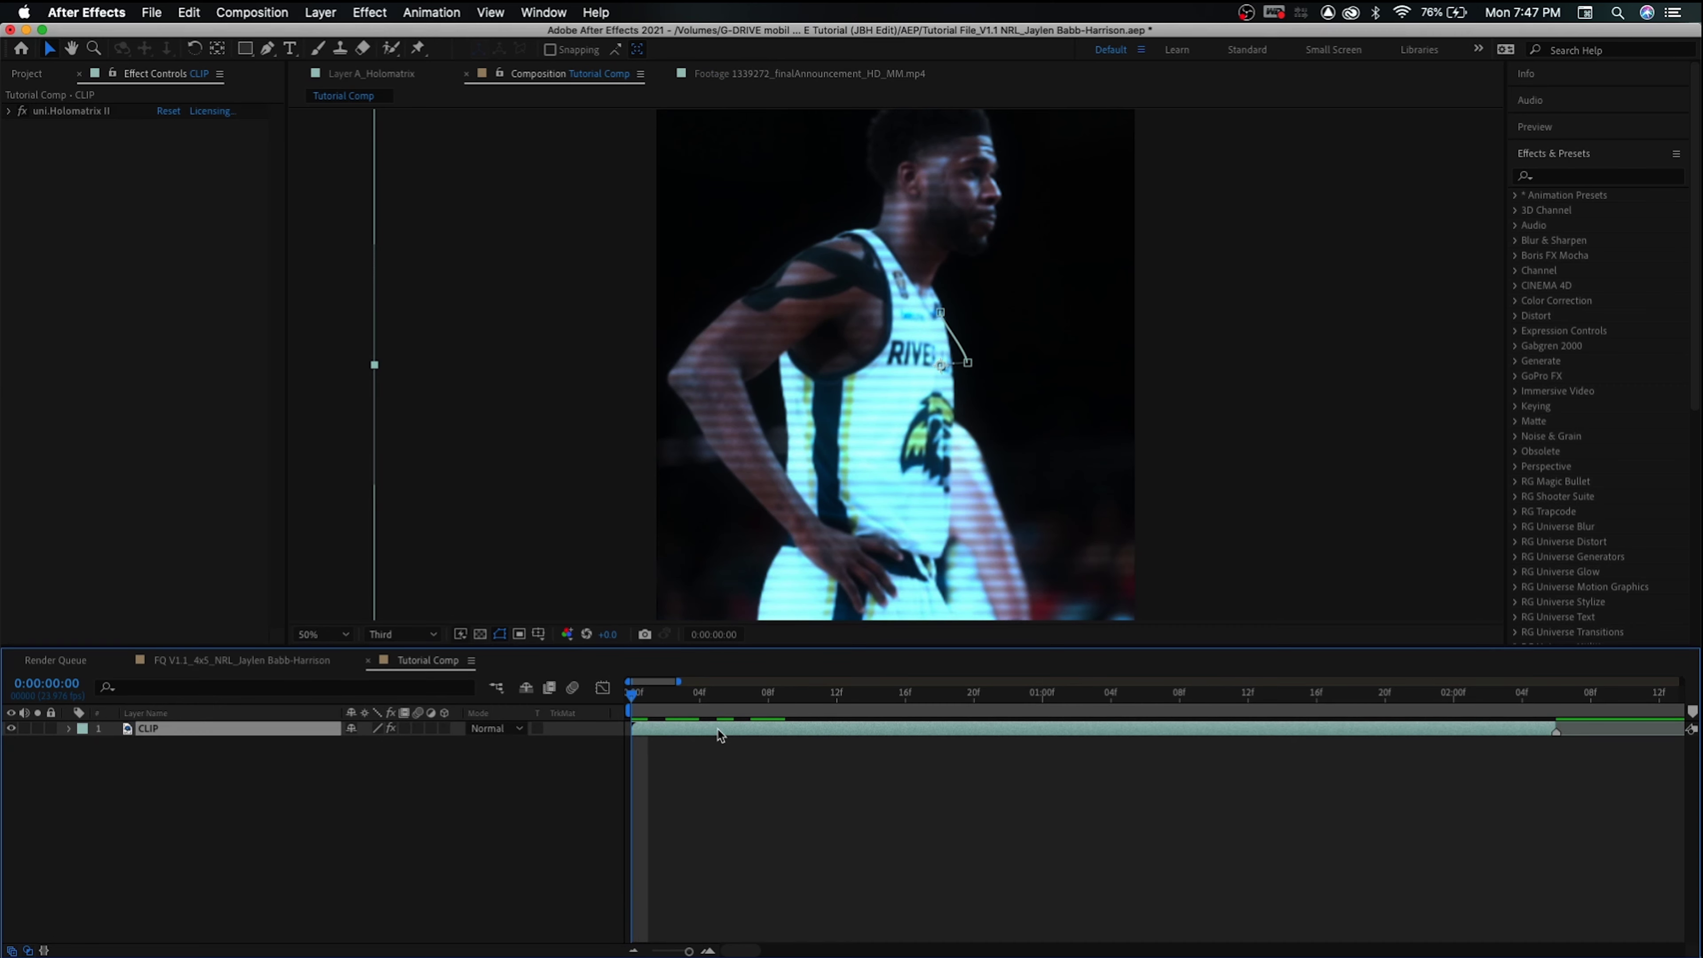
Delete the uni.Holomatrix II effect from CLIP, checking the clean footage at frame 0:00:00:19
key(minus)
click(794, 693)
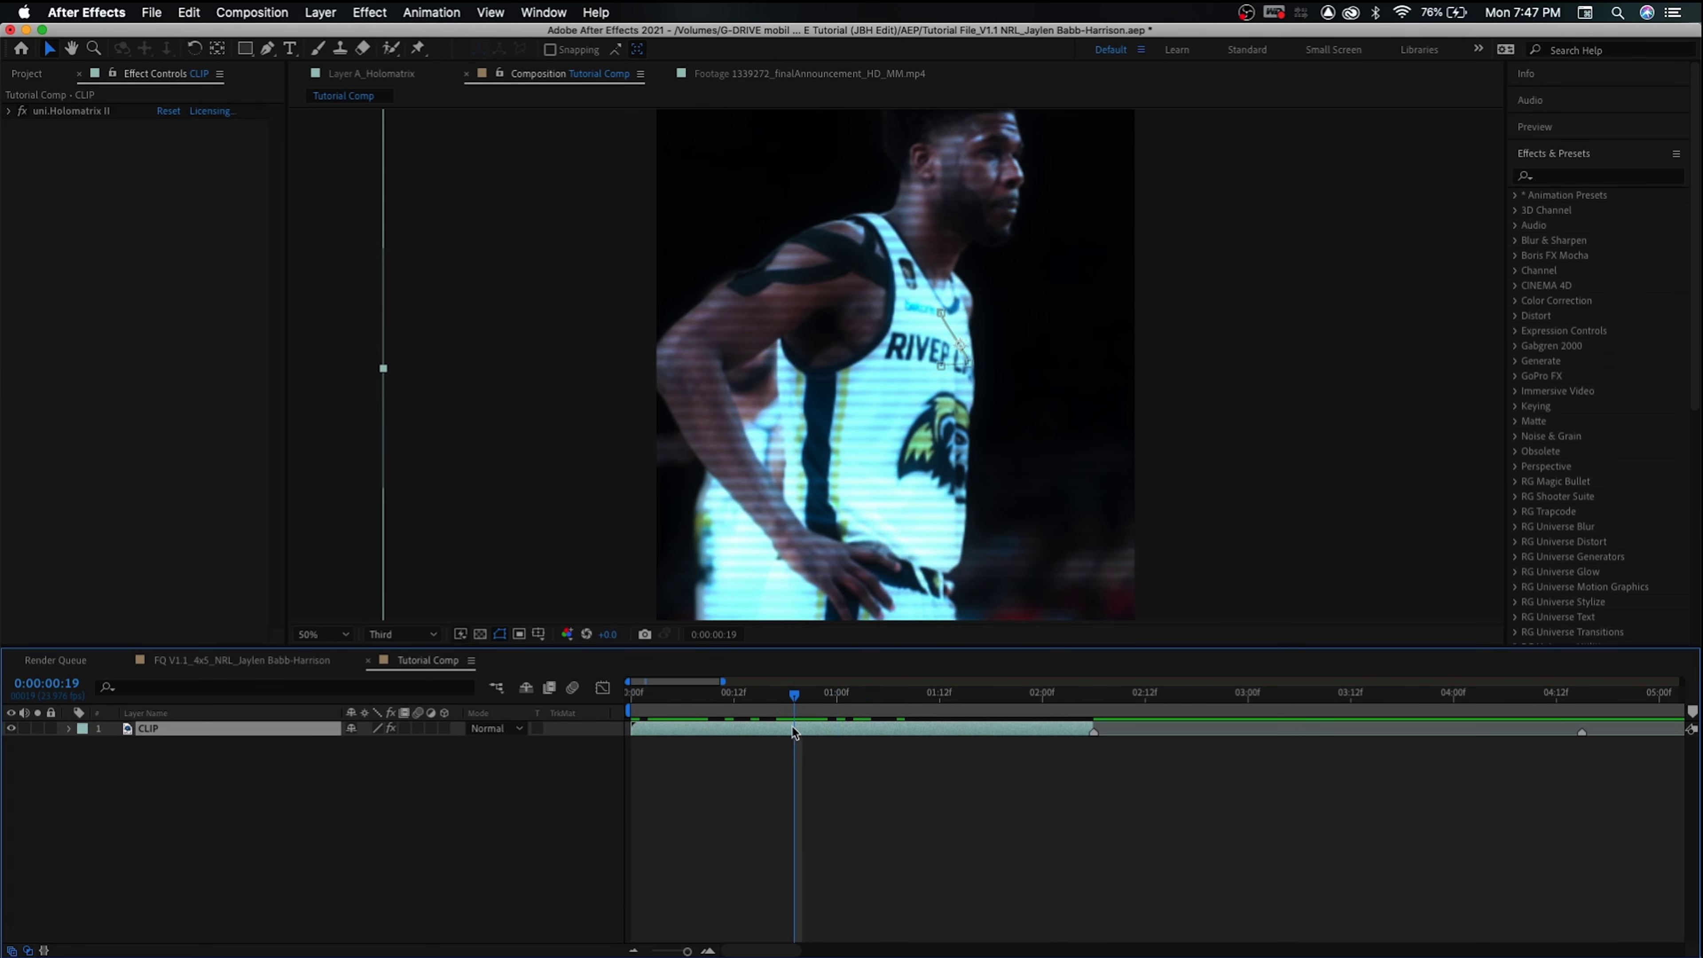
click(64, 111)
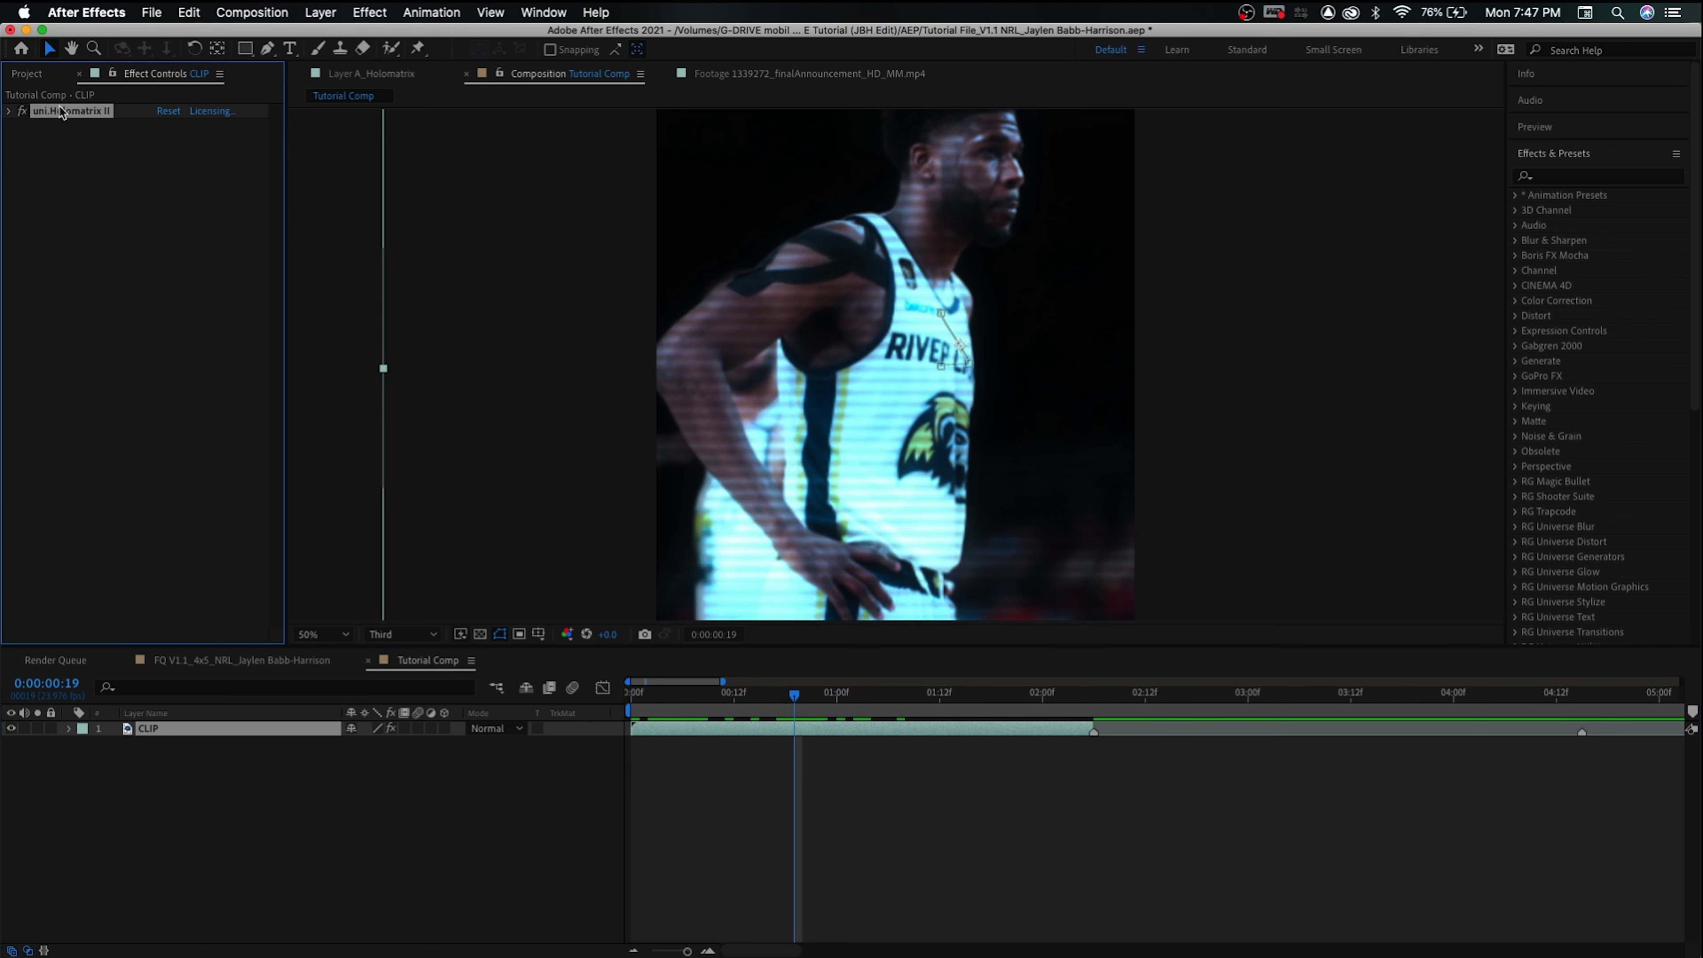
click(23, 111)
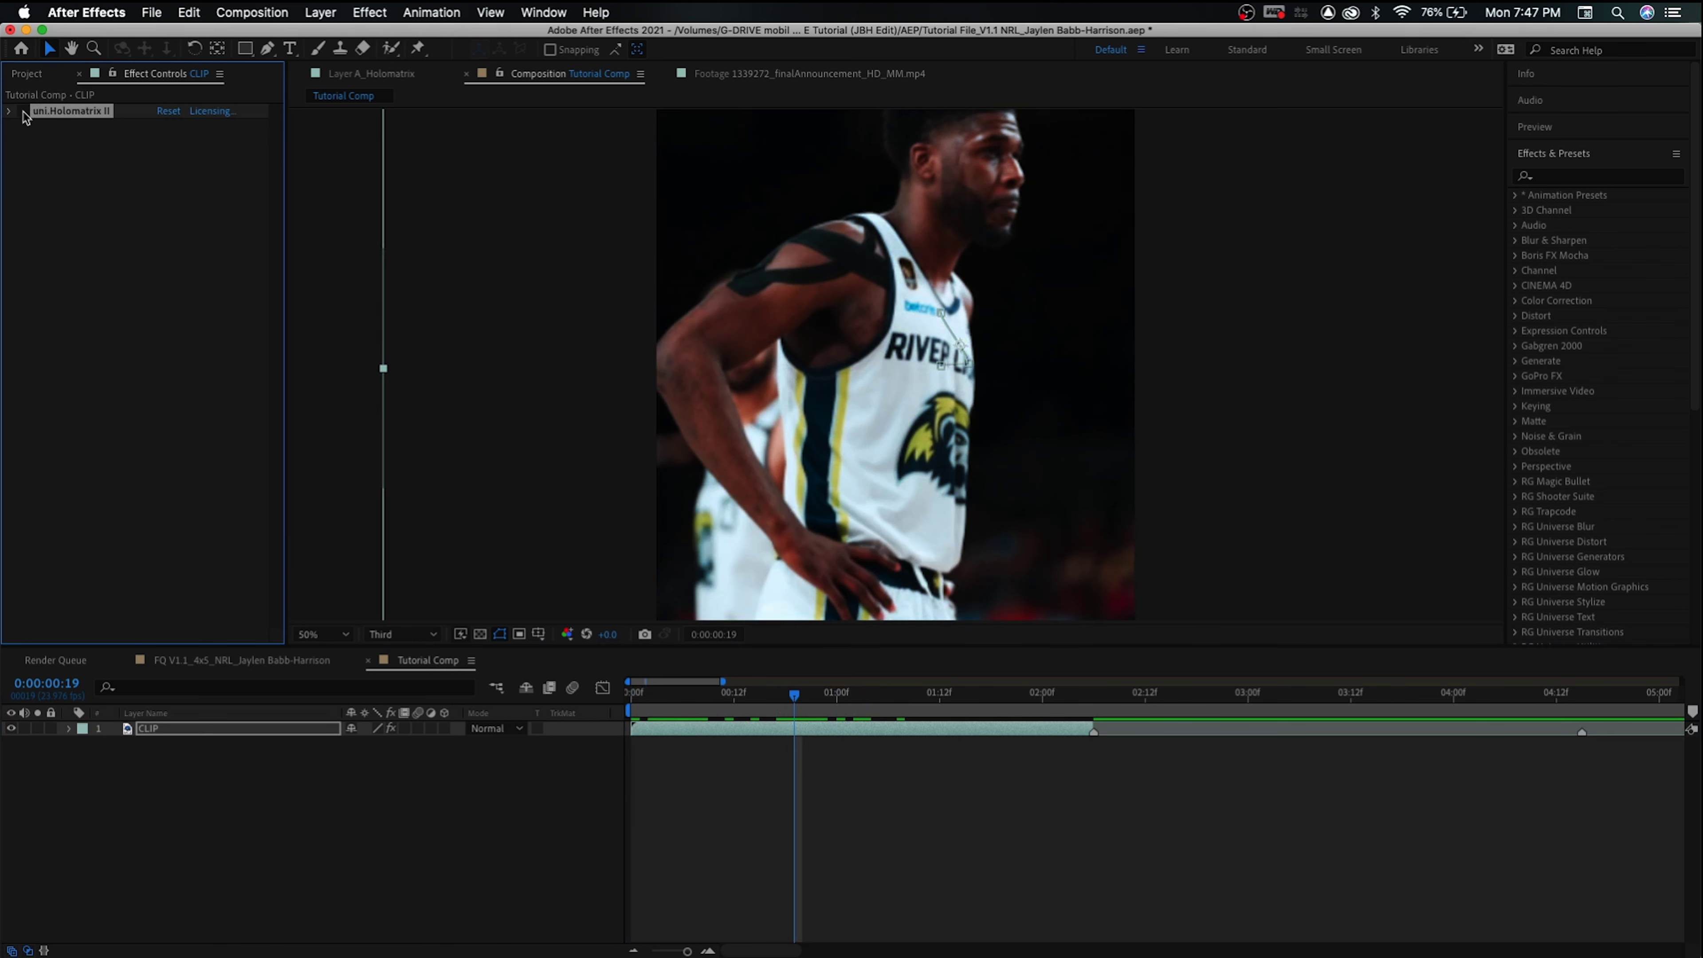
key(Delete)
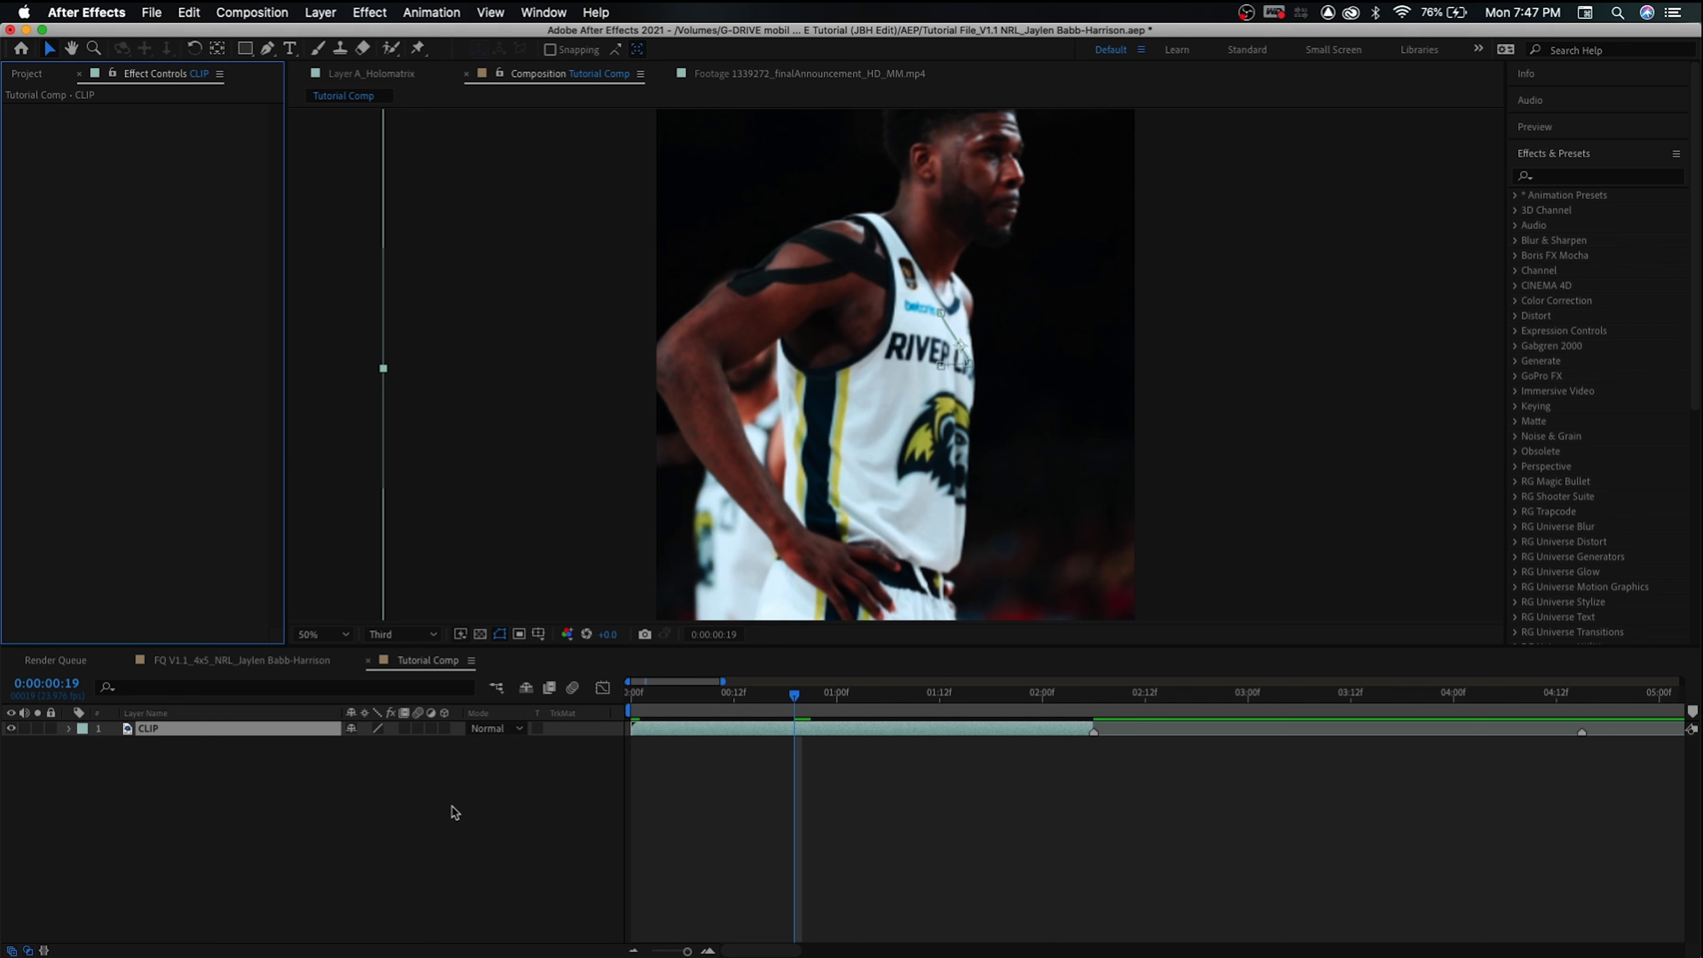
click(916, 727)
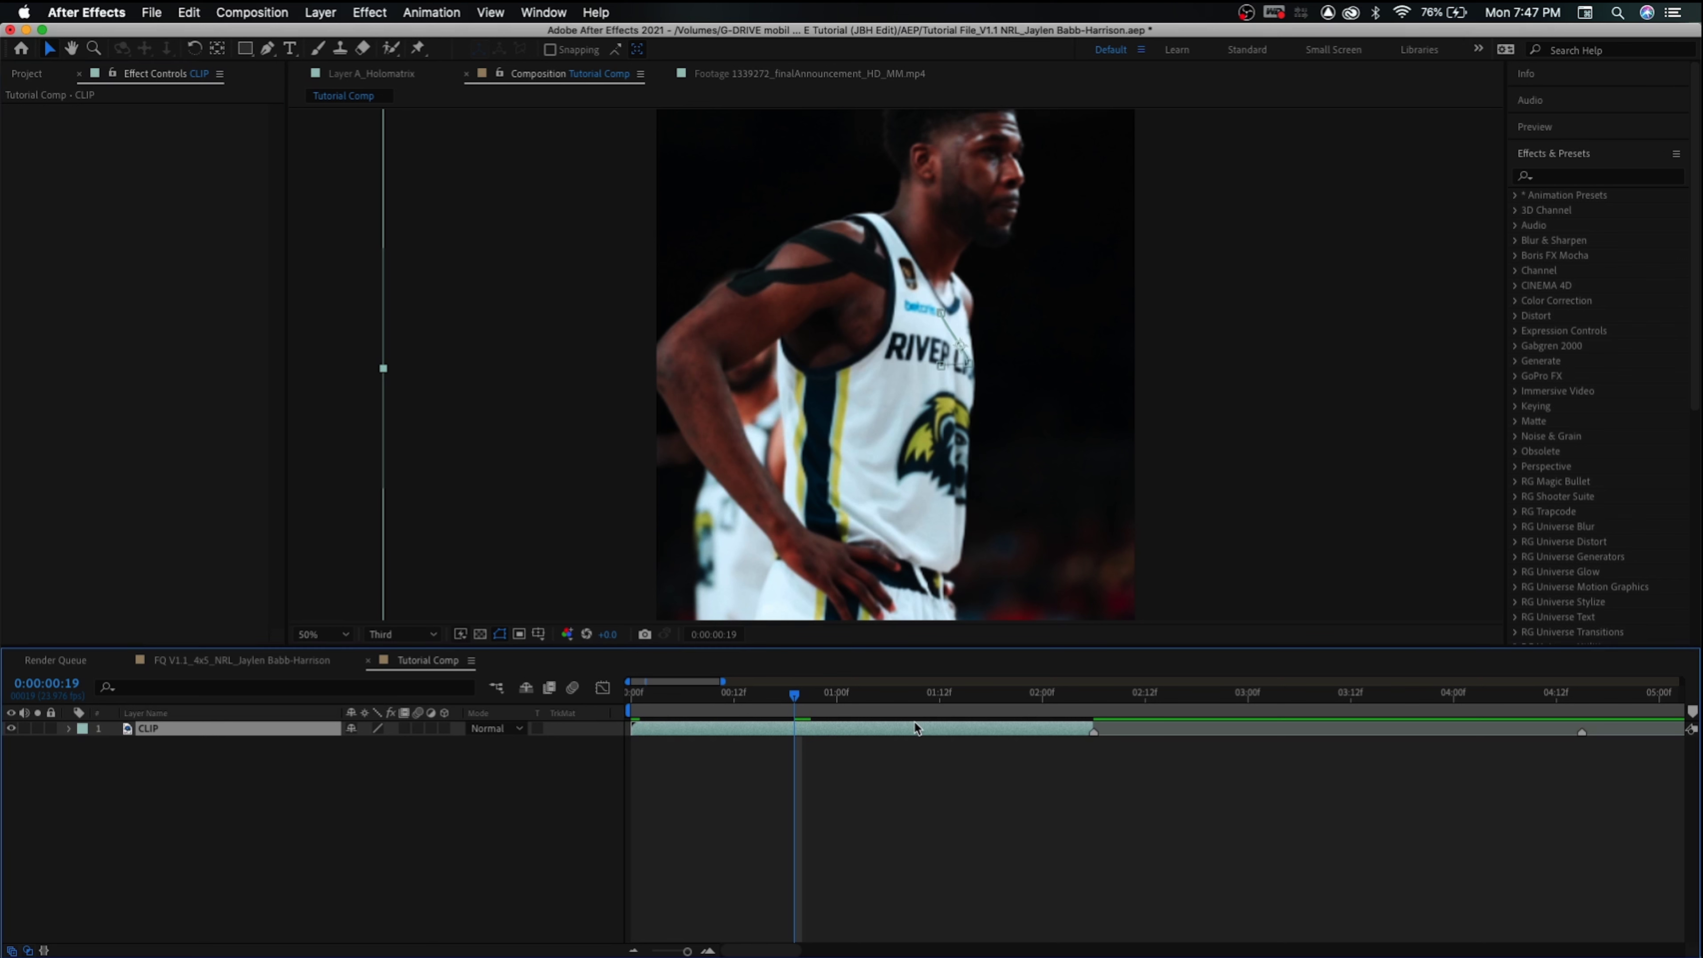
Apply the Curves effect to CLIP through the quick effect search
key(ctrl+space)
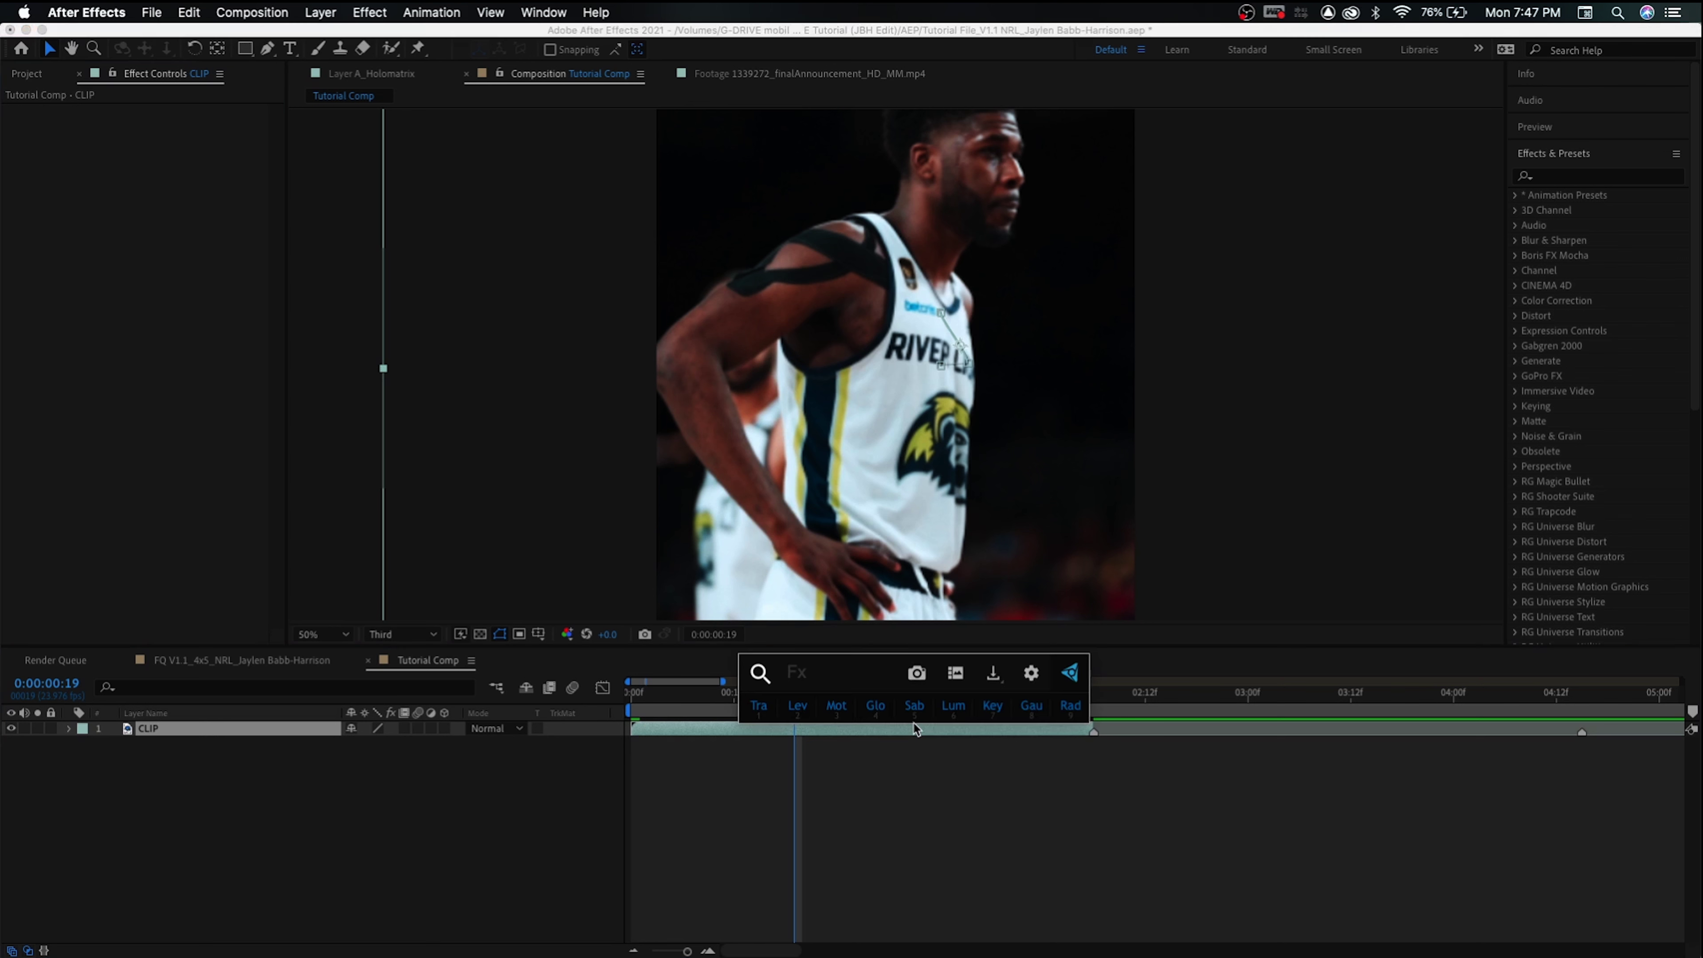
text(curv)
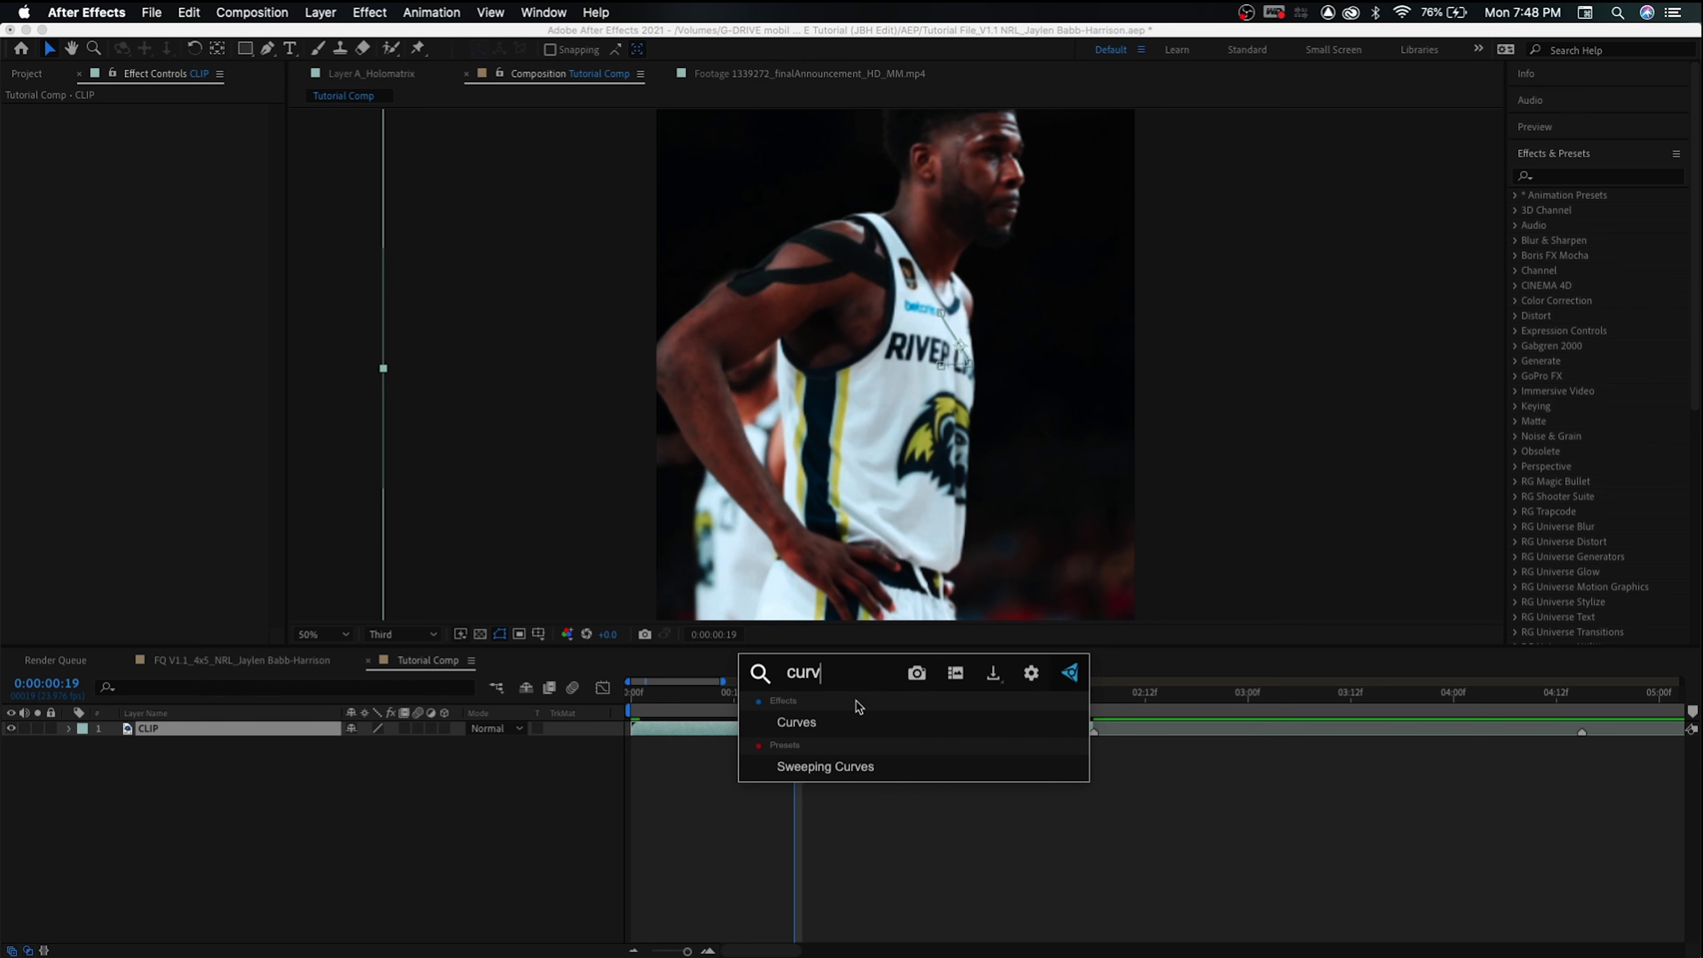
click(844, 728)
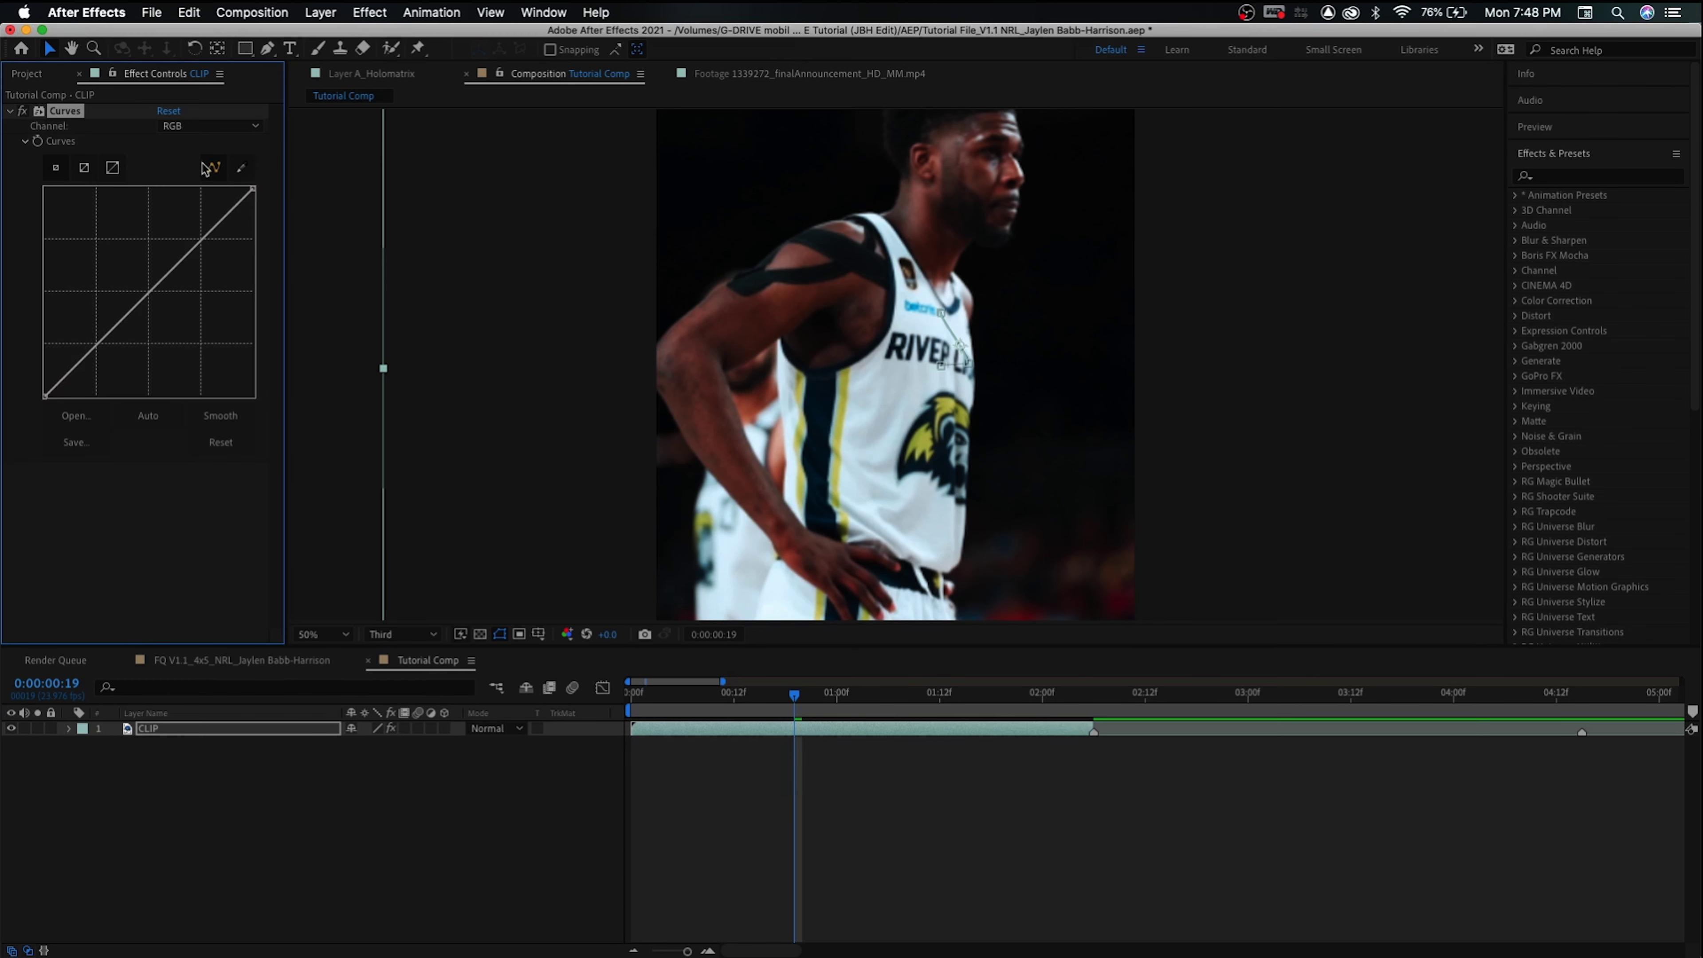
click(208, 126)
click(120, 289)
Pull the Red curve down and bend the Green curve up for a cool tint
drag(157, 283, 145, 275)
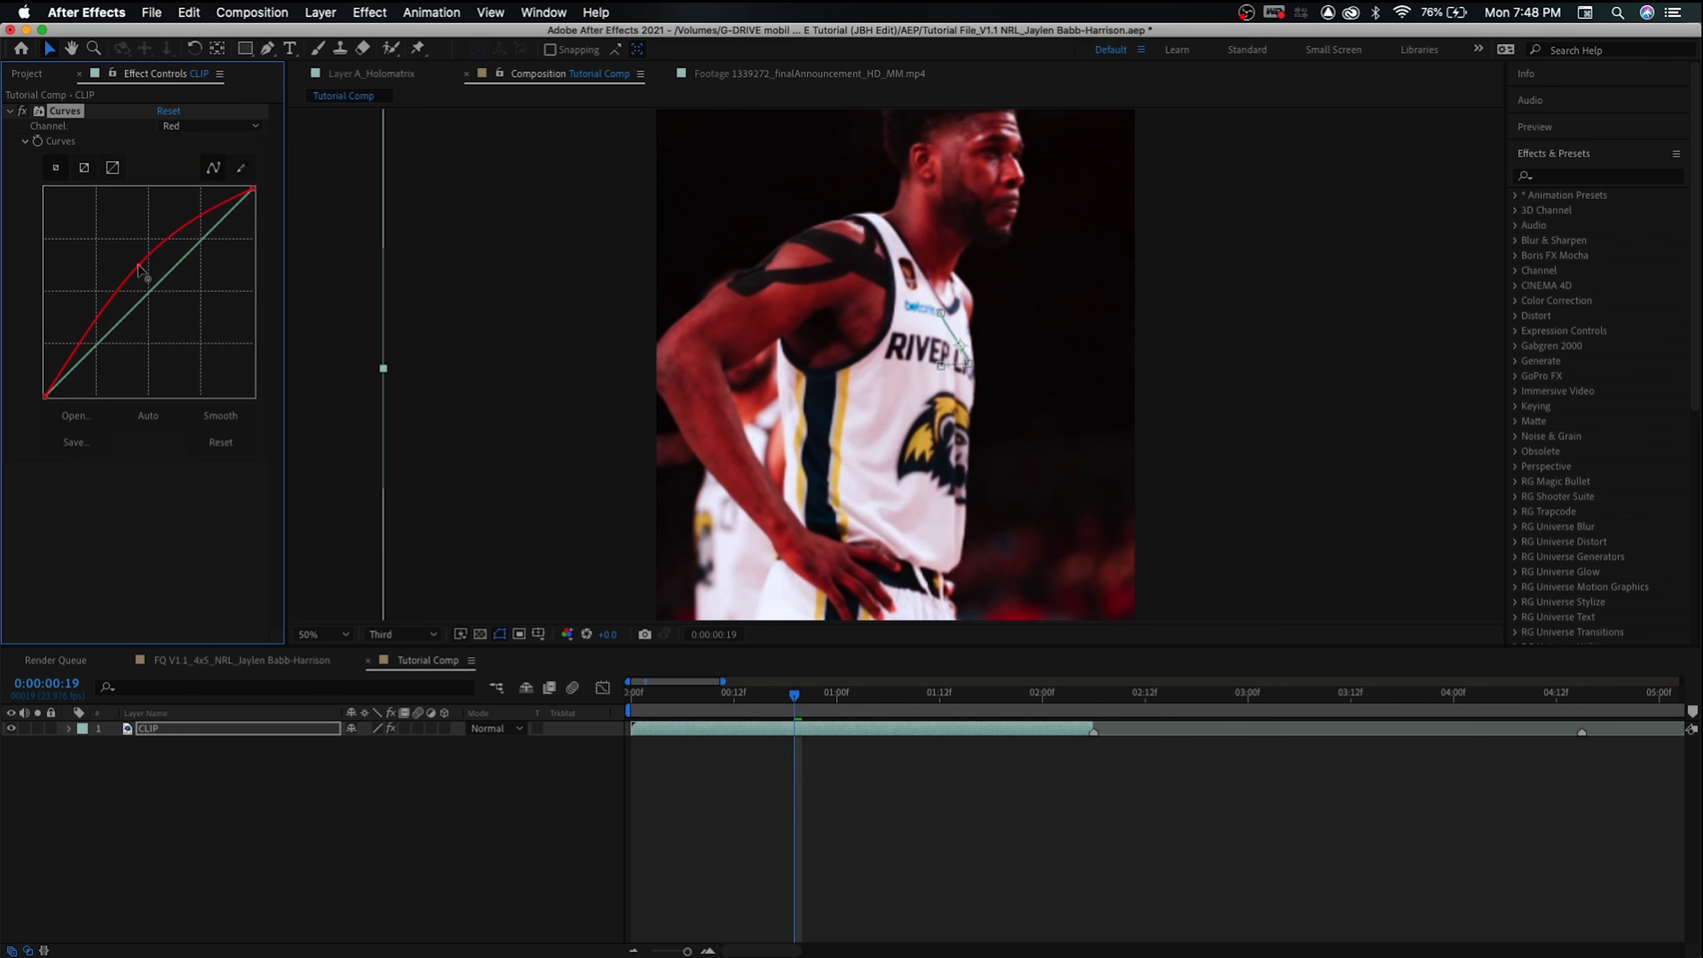
click(212, 126)
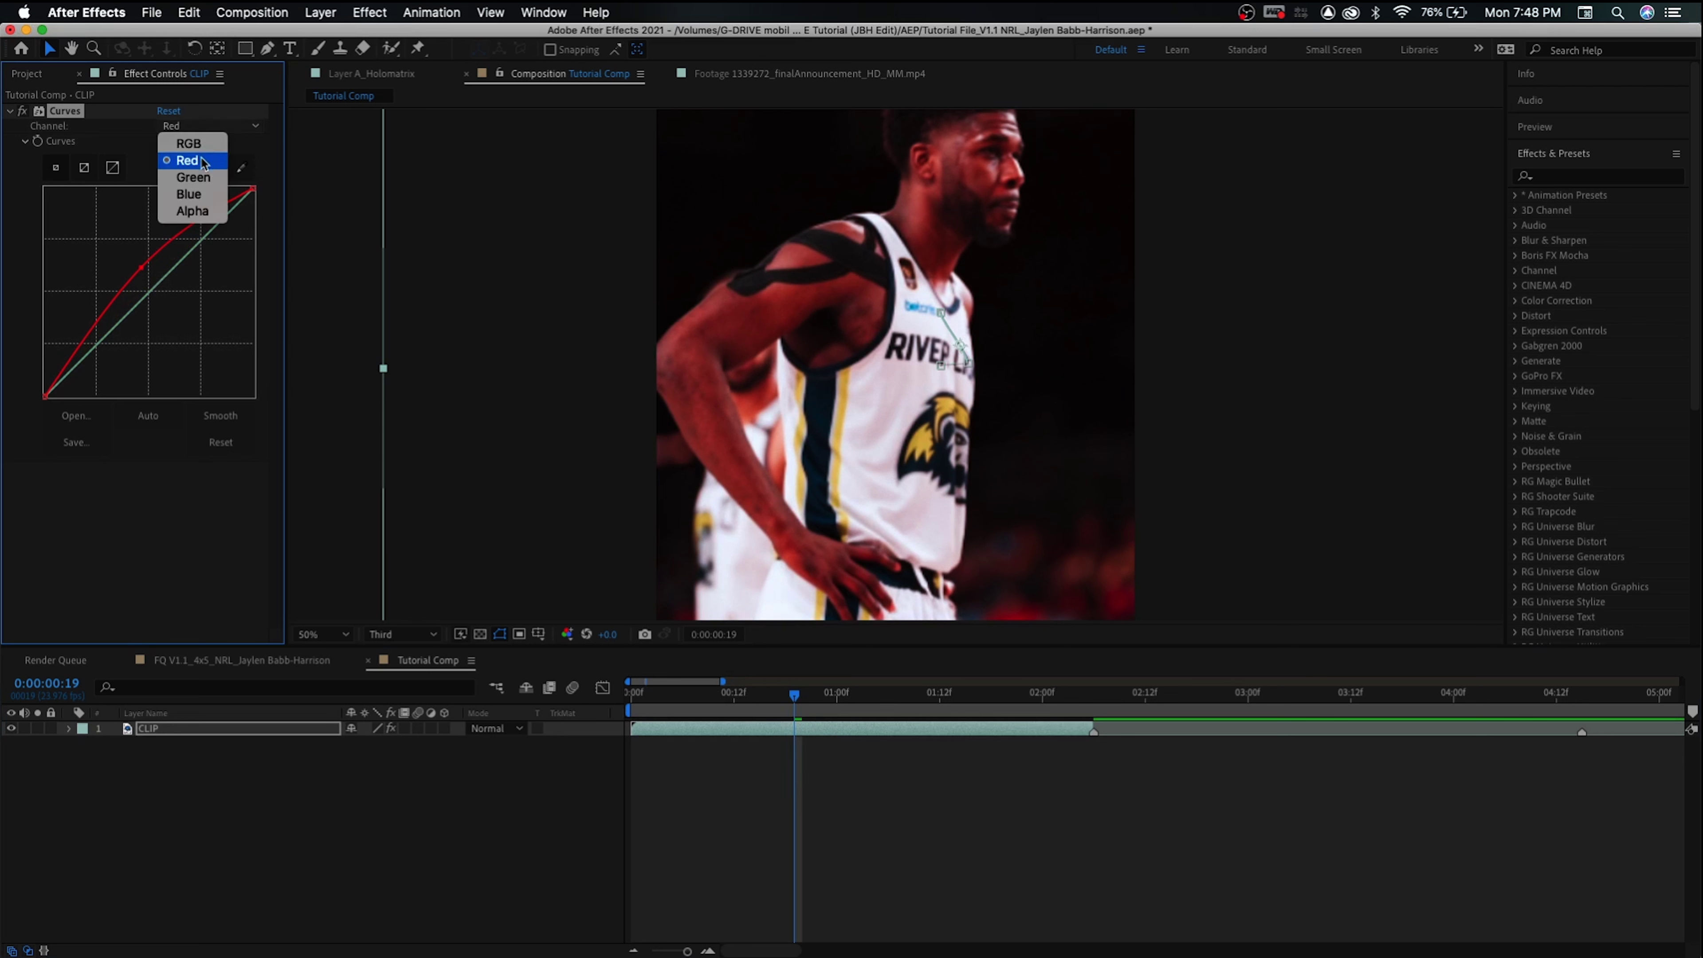
click(194, 179)
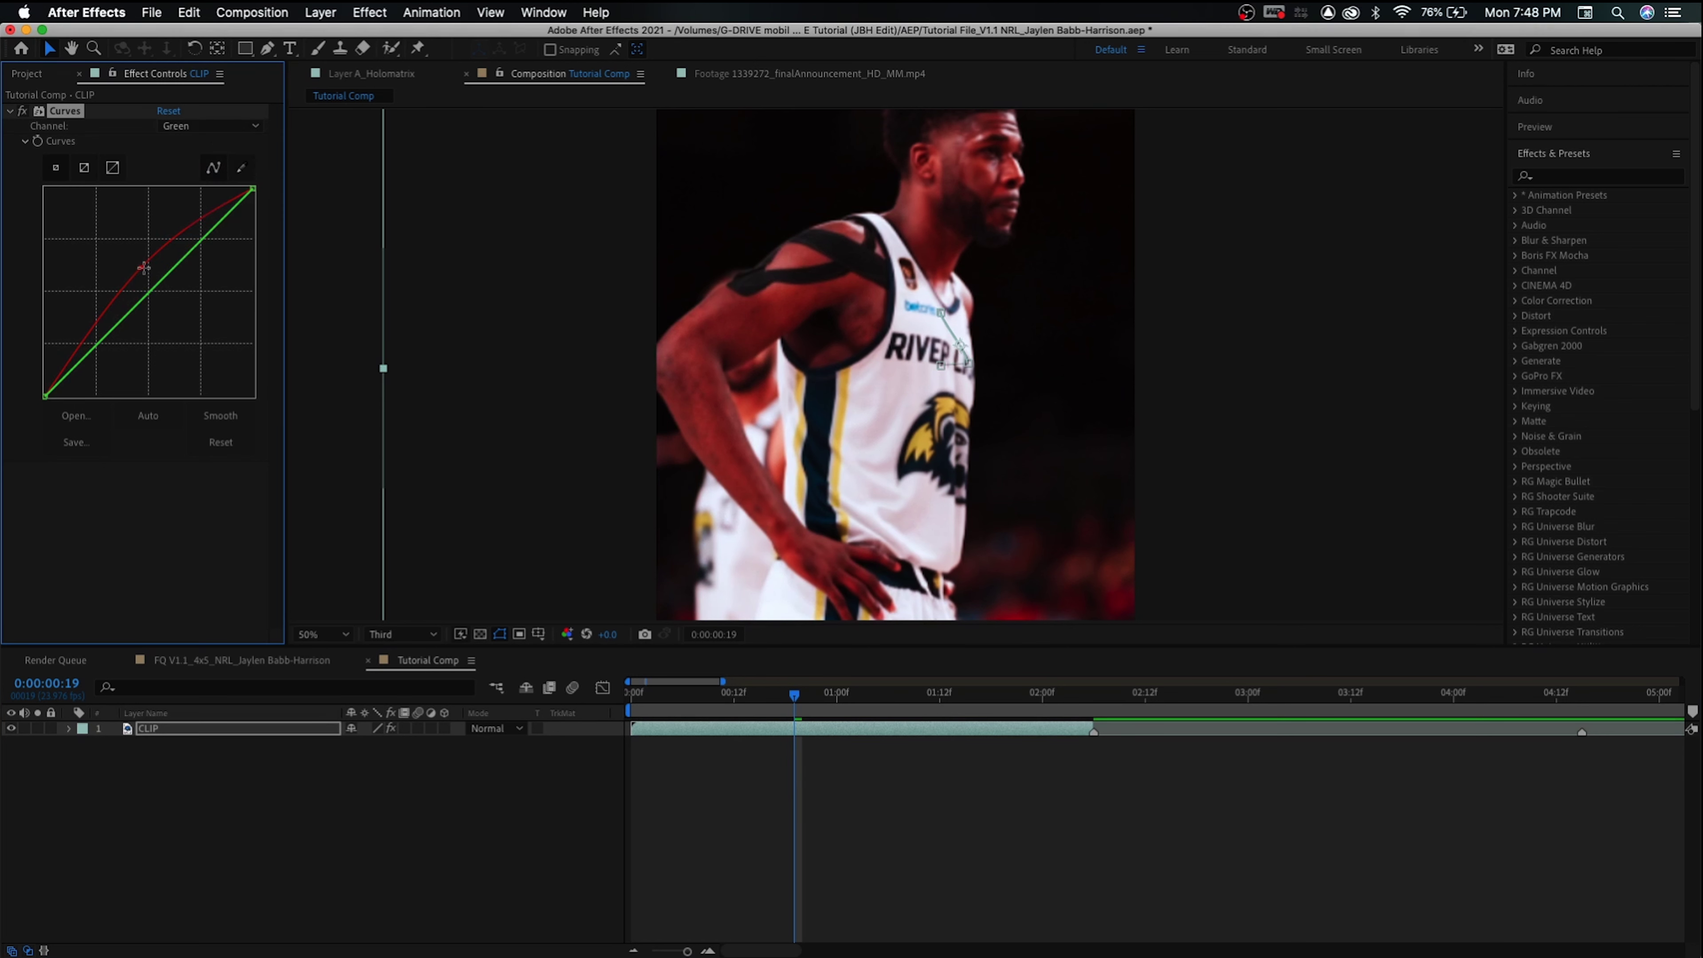
key(super+z)
key(super+z)
drag(178, 296, 177, 295)
key(super+z)
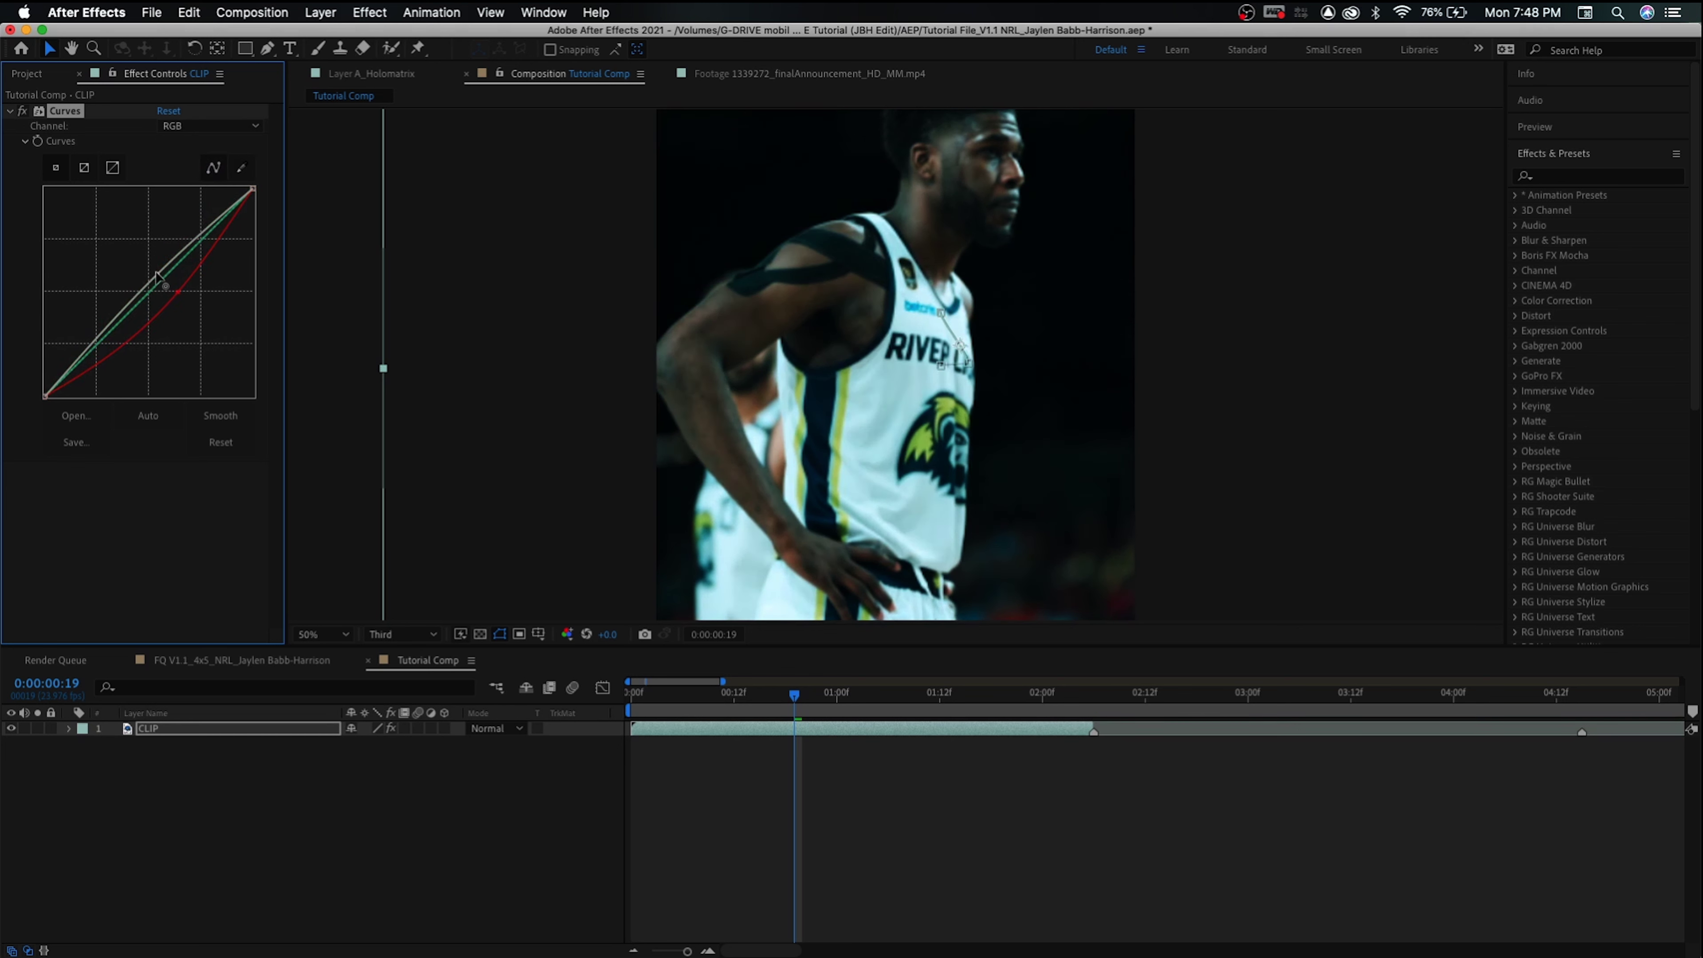
key(super+shift+z)
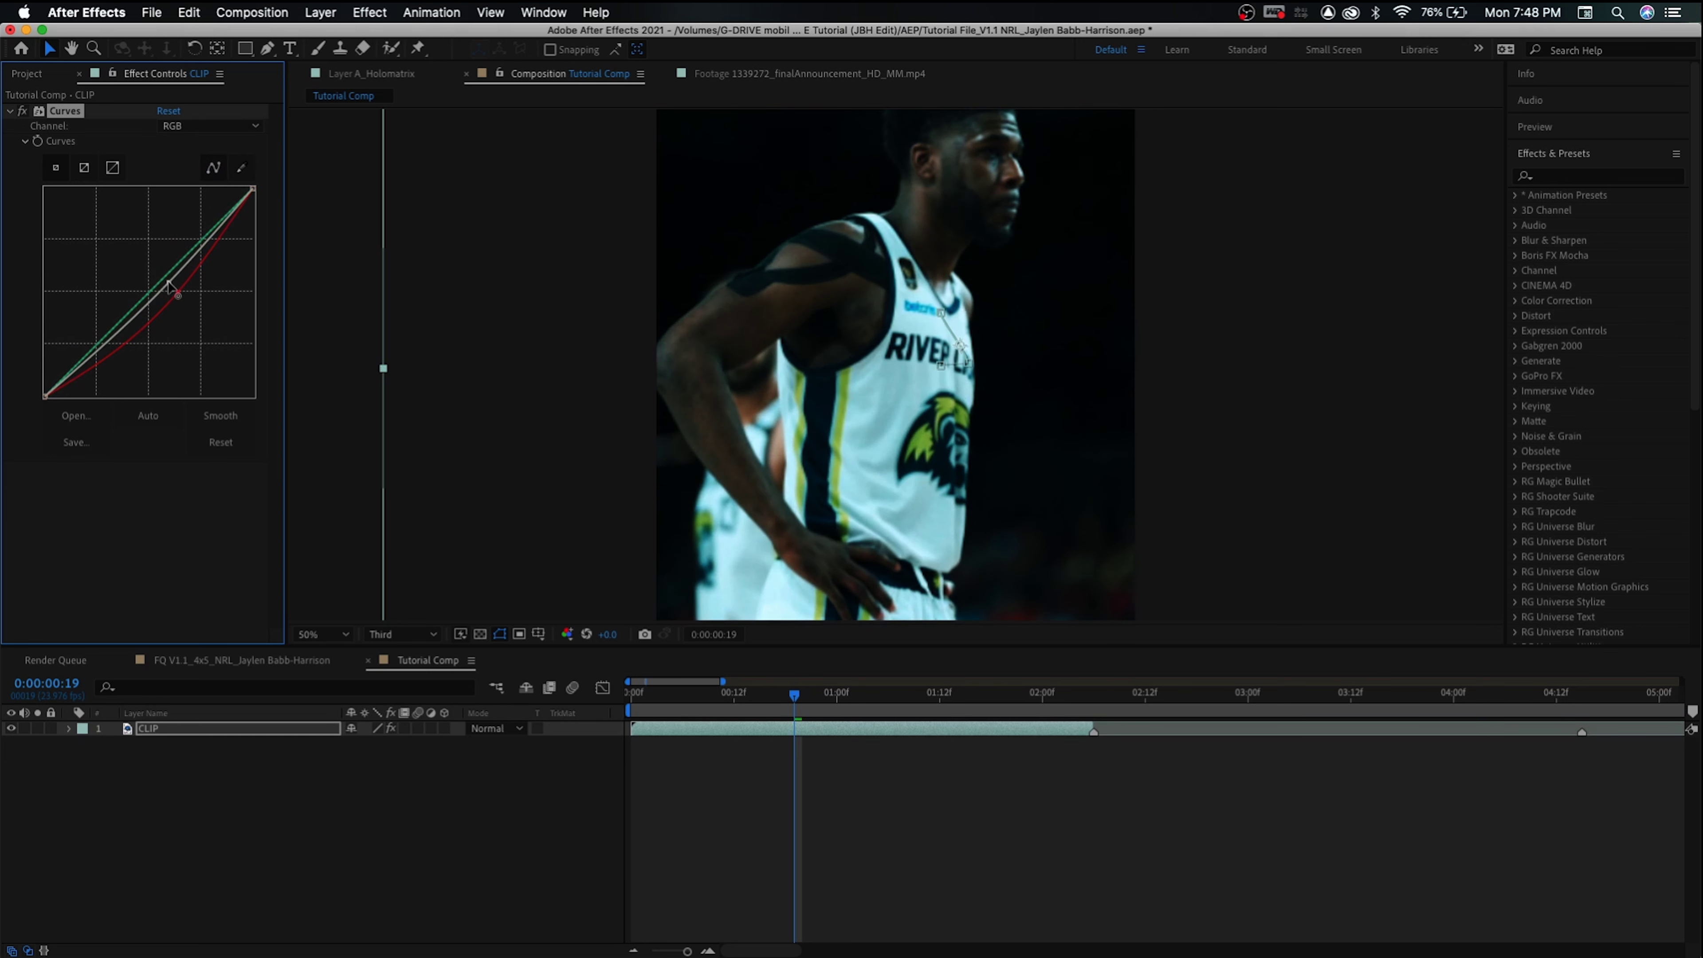
key(super+3)
drag(167, 285, 132, 255)
key(super+4)
key(super+1)
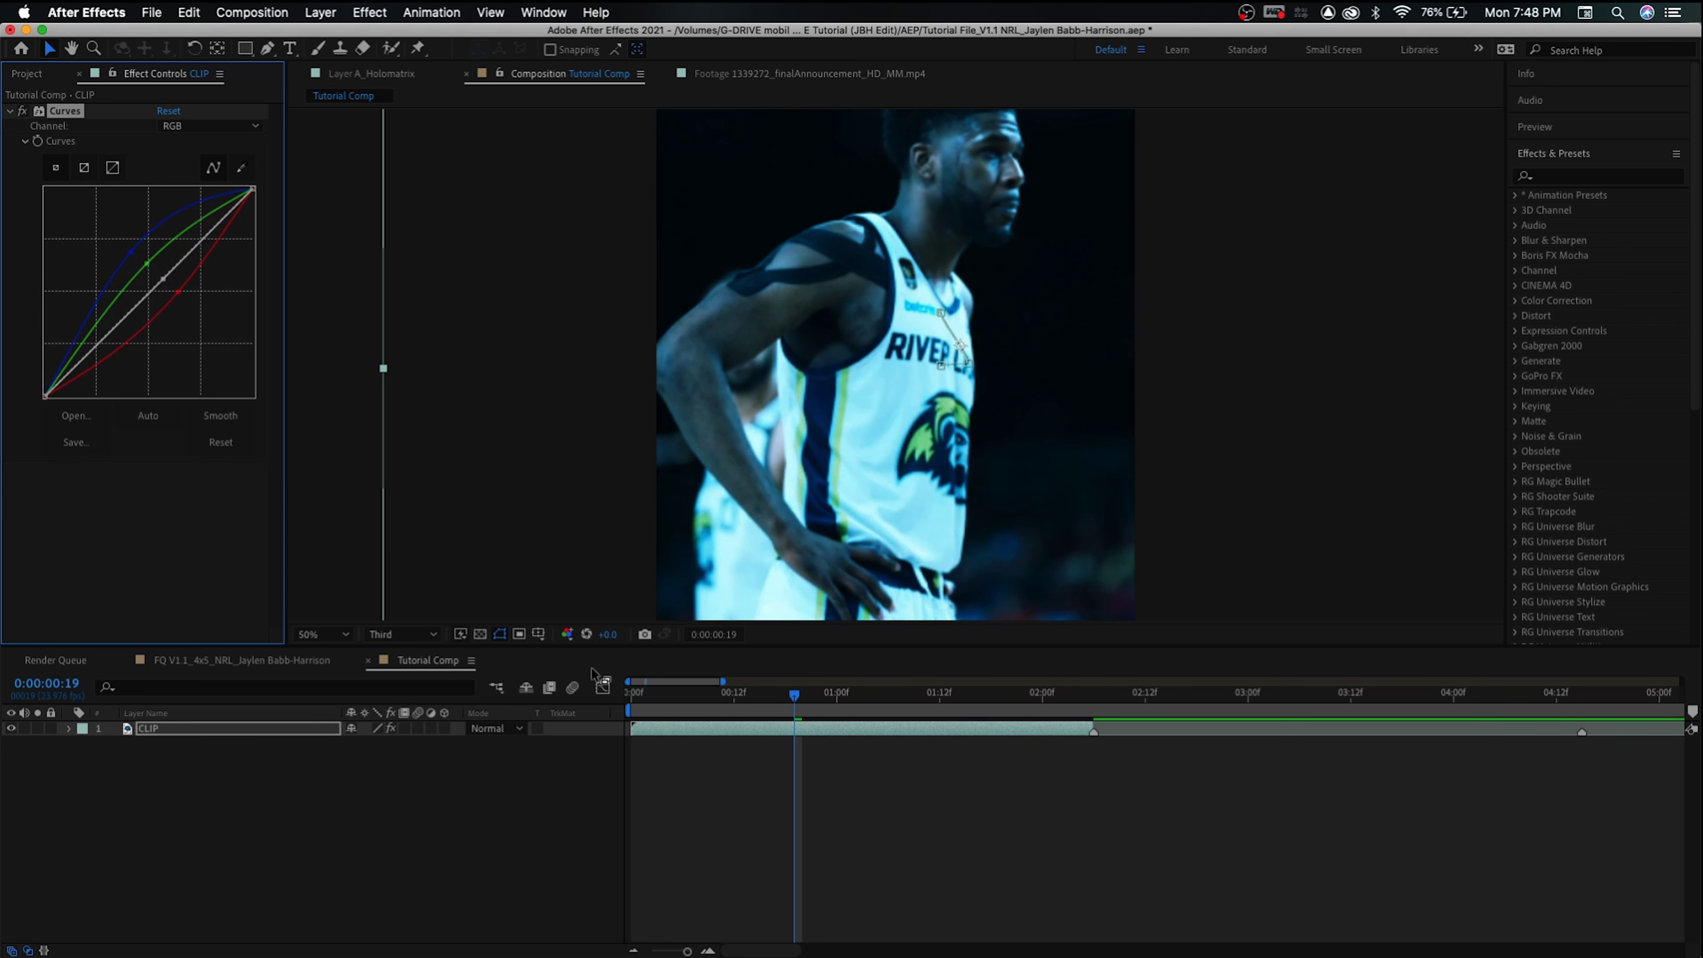
Set the viewer magnification to 33.3% and move to frame 0:00:00:20
click(328, 634)
click(318, 652)
click(329, 634)
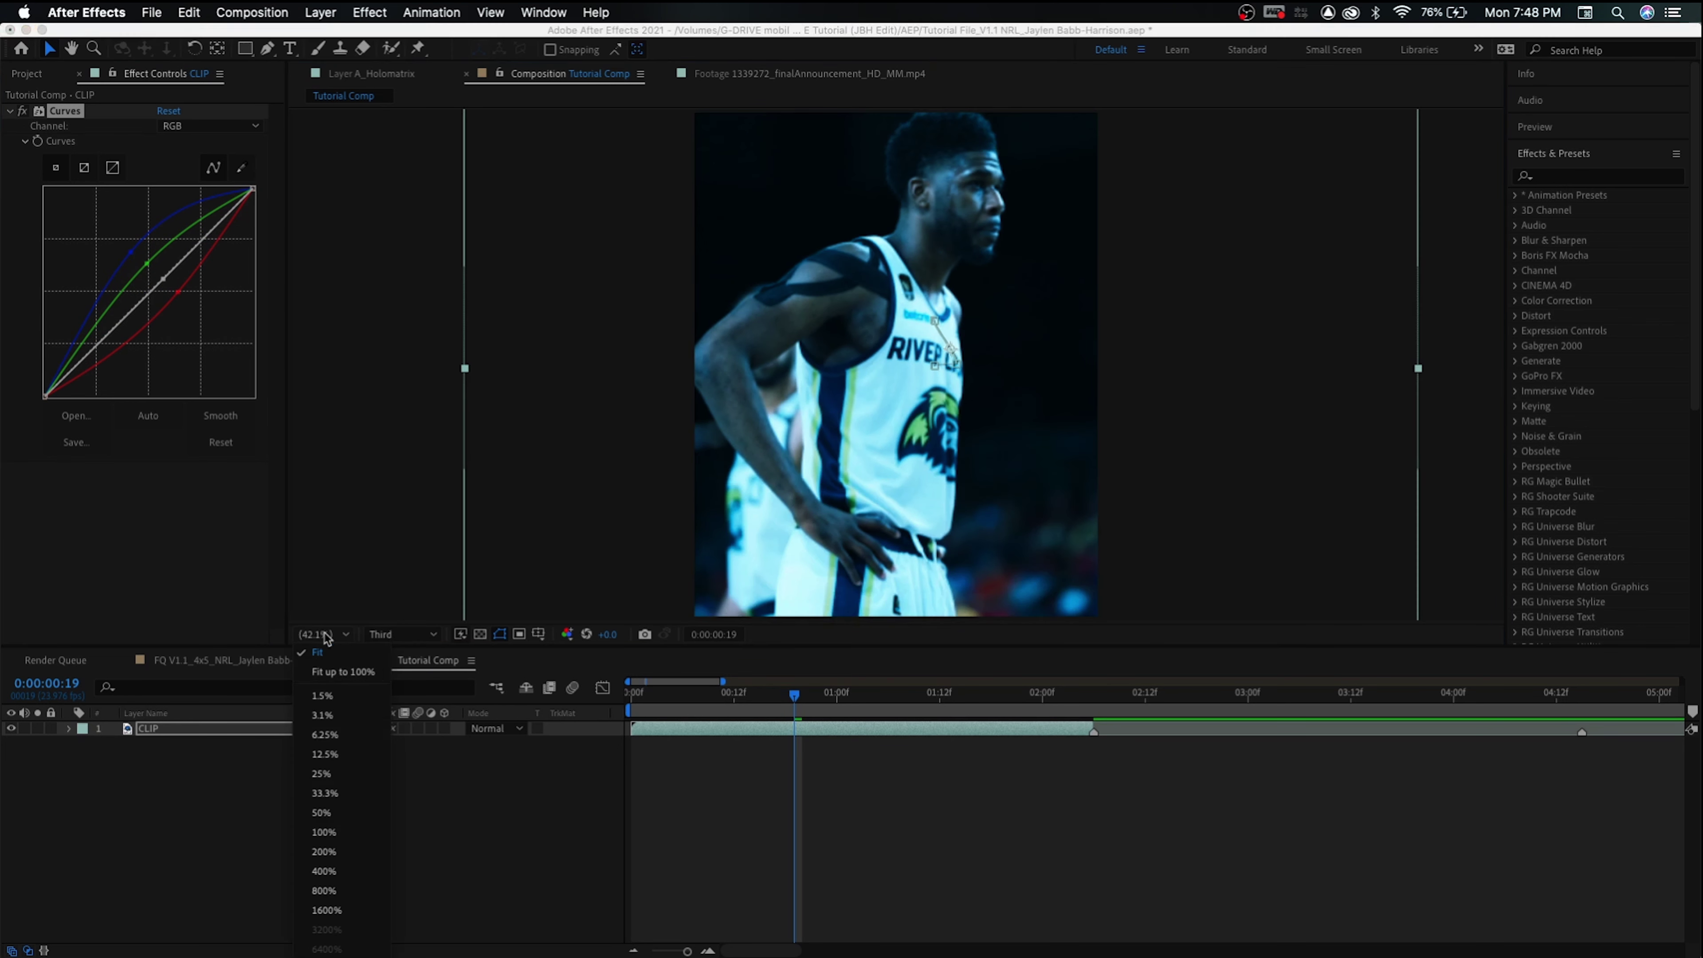
click(351, 792)
click(803, 694)
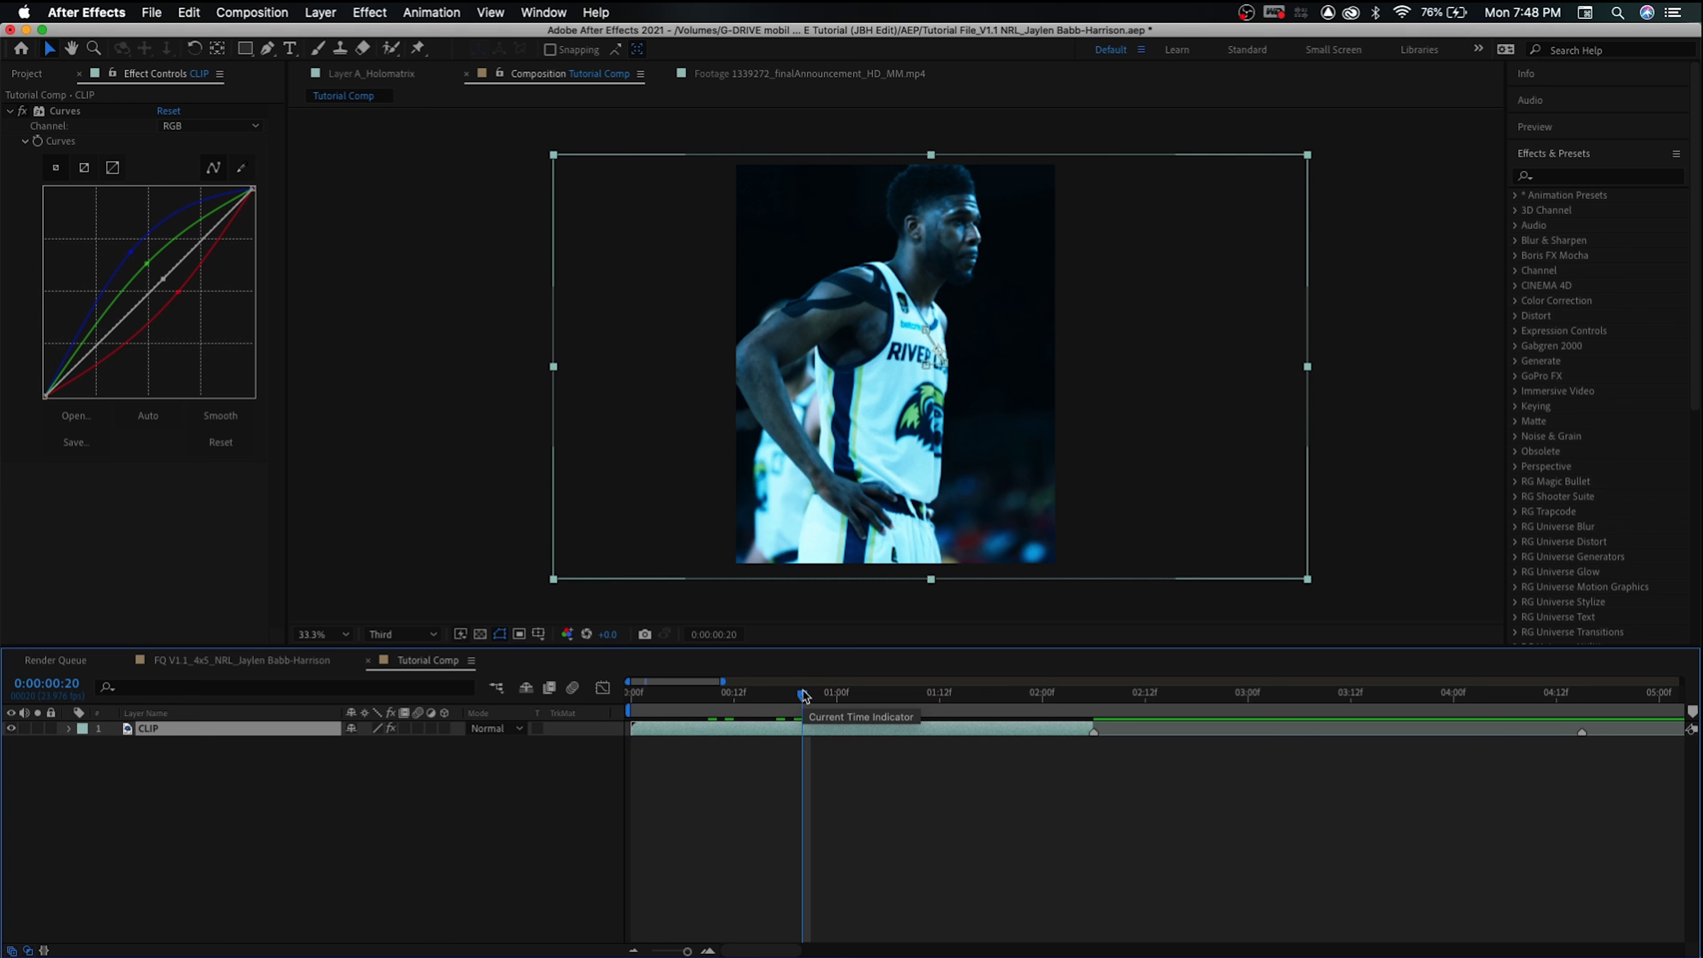
key(ctrl+space)
Apply Glow to CLIP with Intensity 0.3, Threshold 74.1% and Radius 7.0
text(glow)
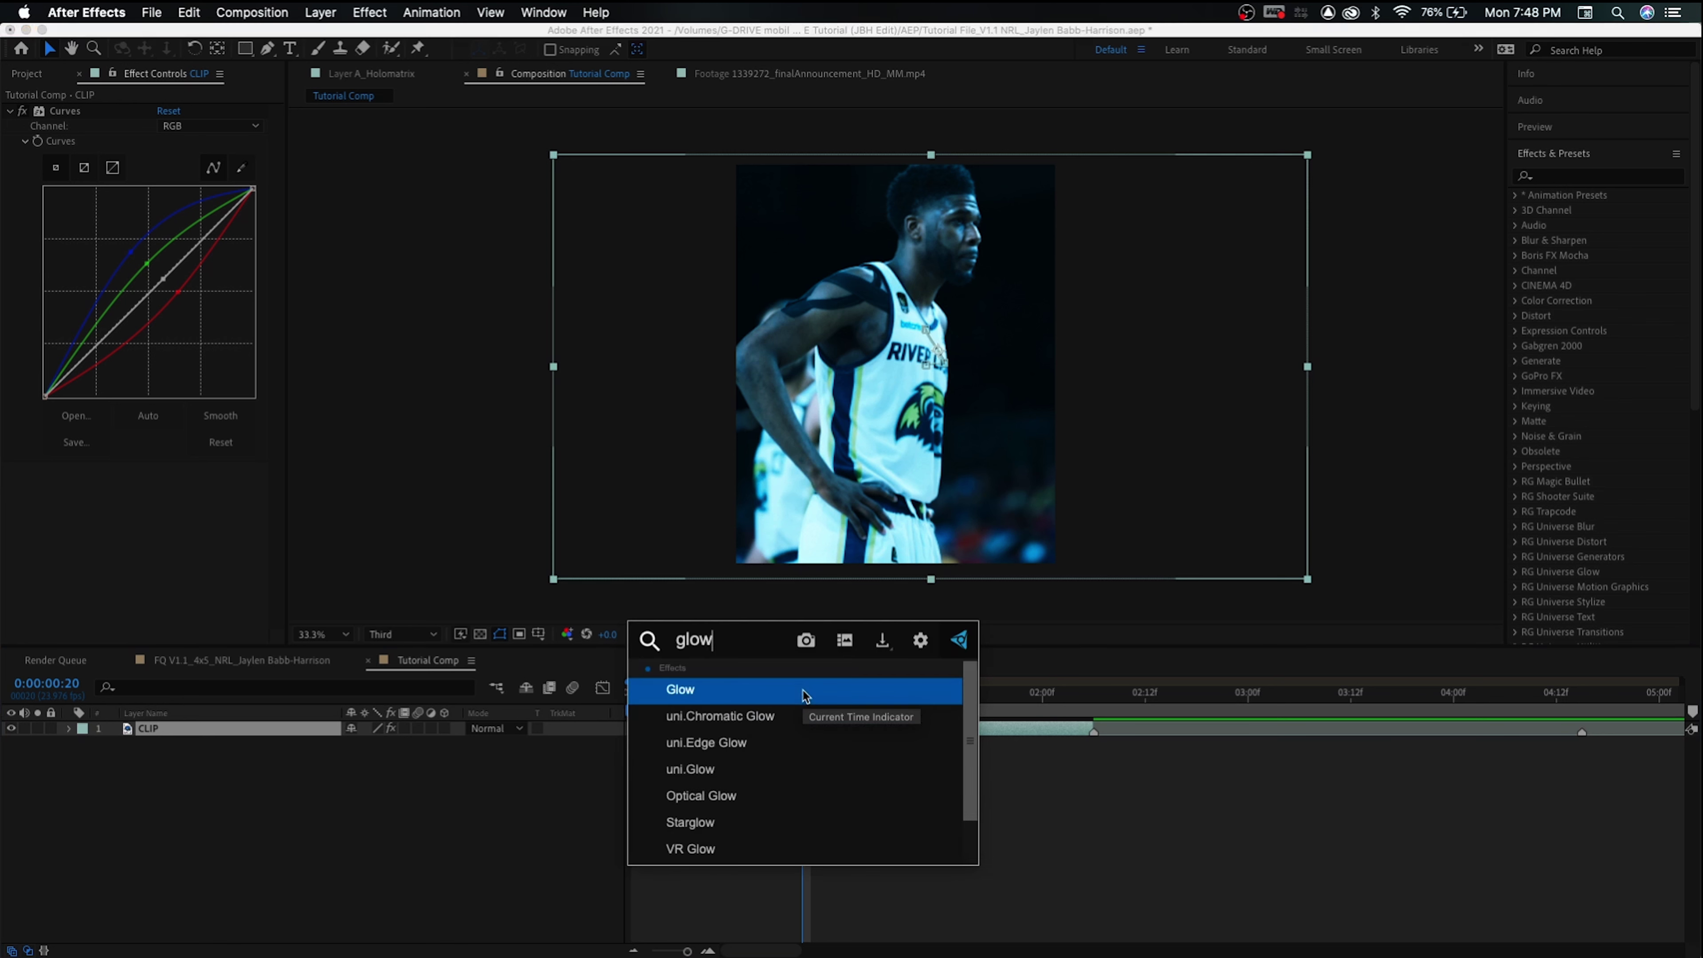
key(Return)
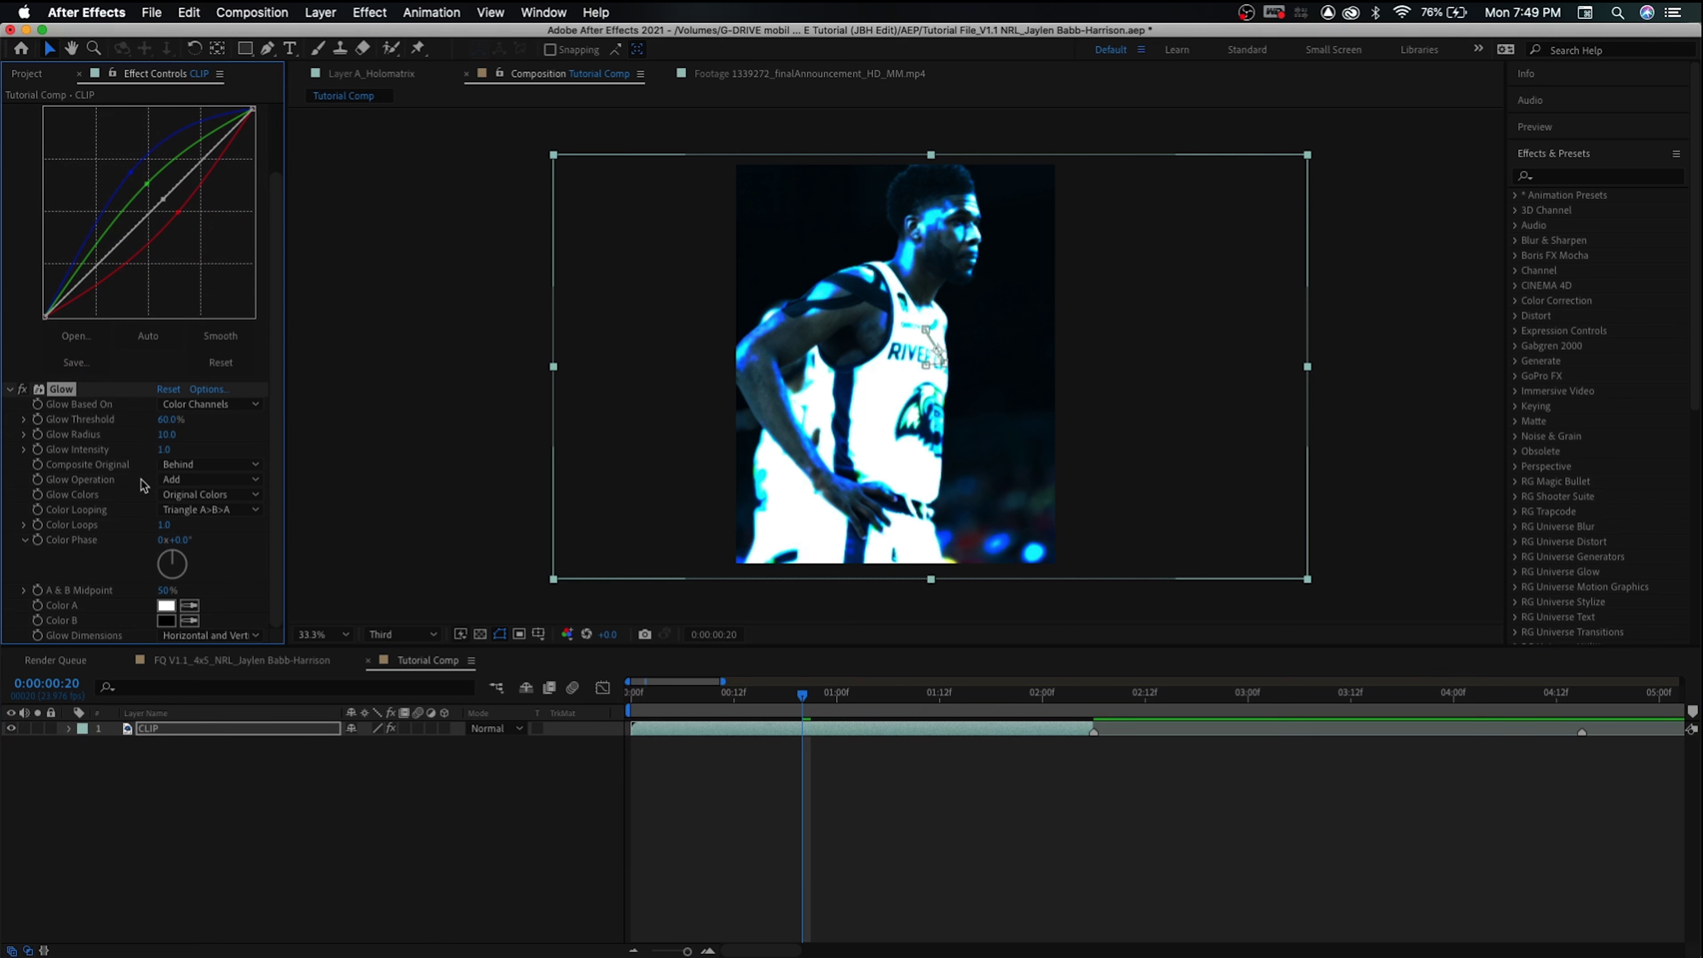
drag(168, 450, 117, 455)
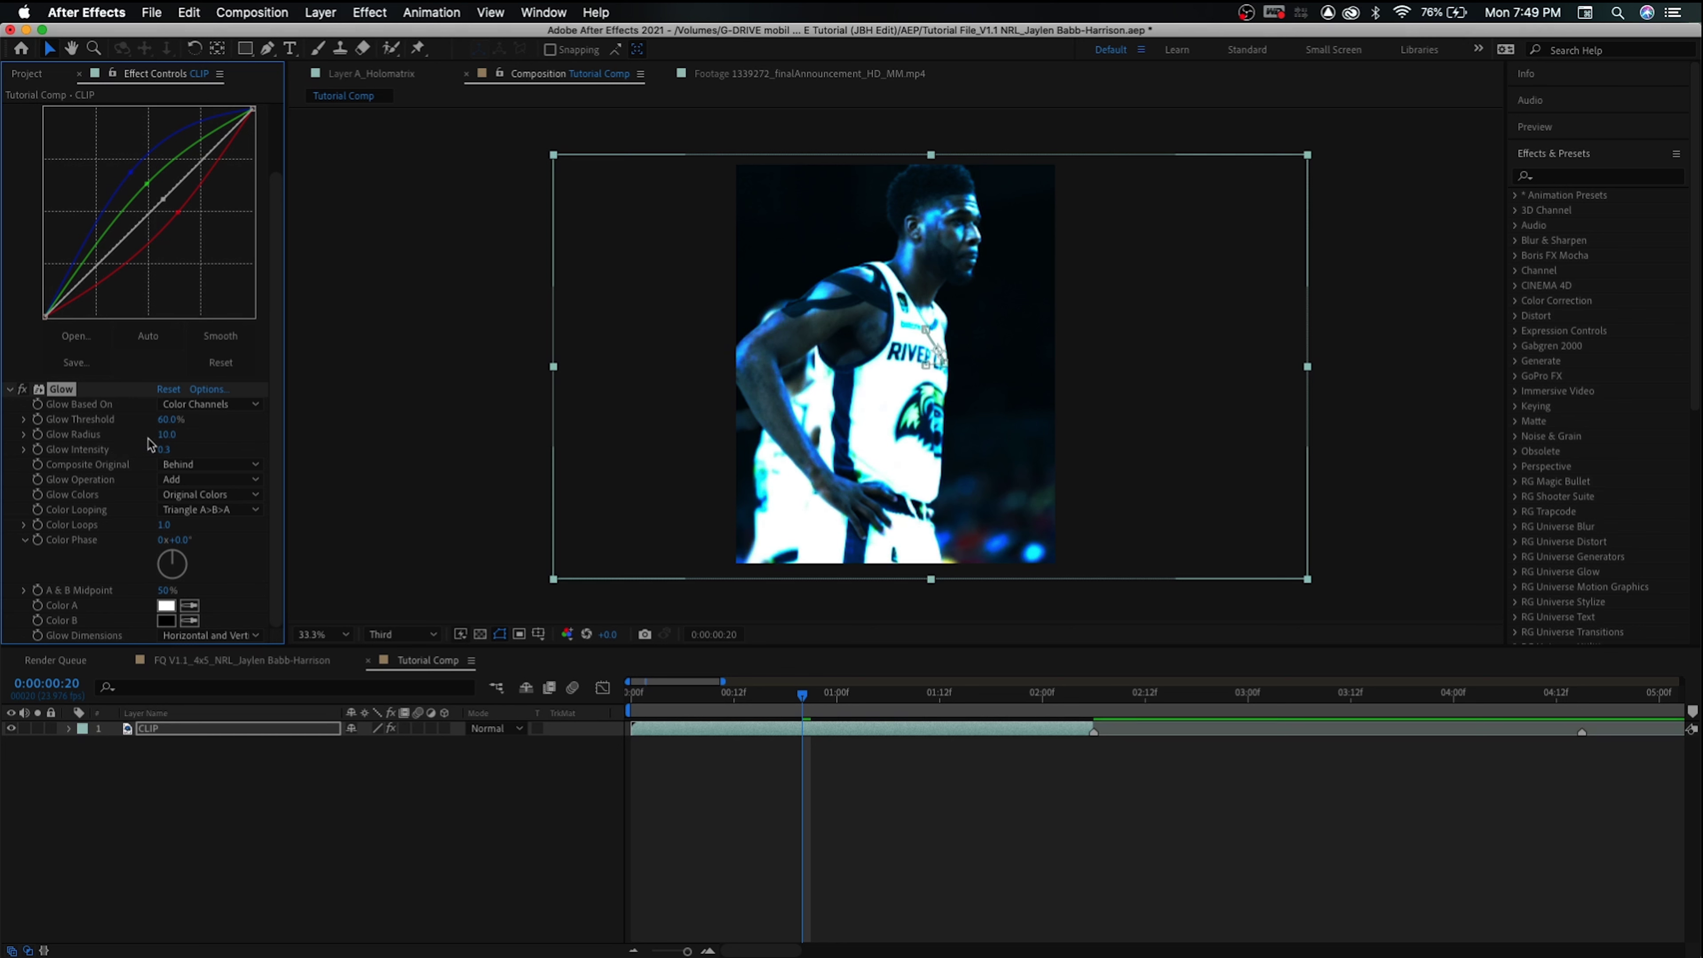
mouse_move(169, 426)
mouse_down()
mouse_move(246, 418)
mouse_move(153, 431)
mouse_up()
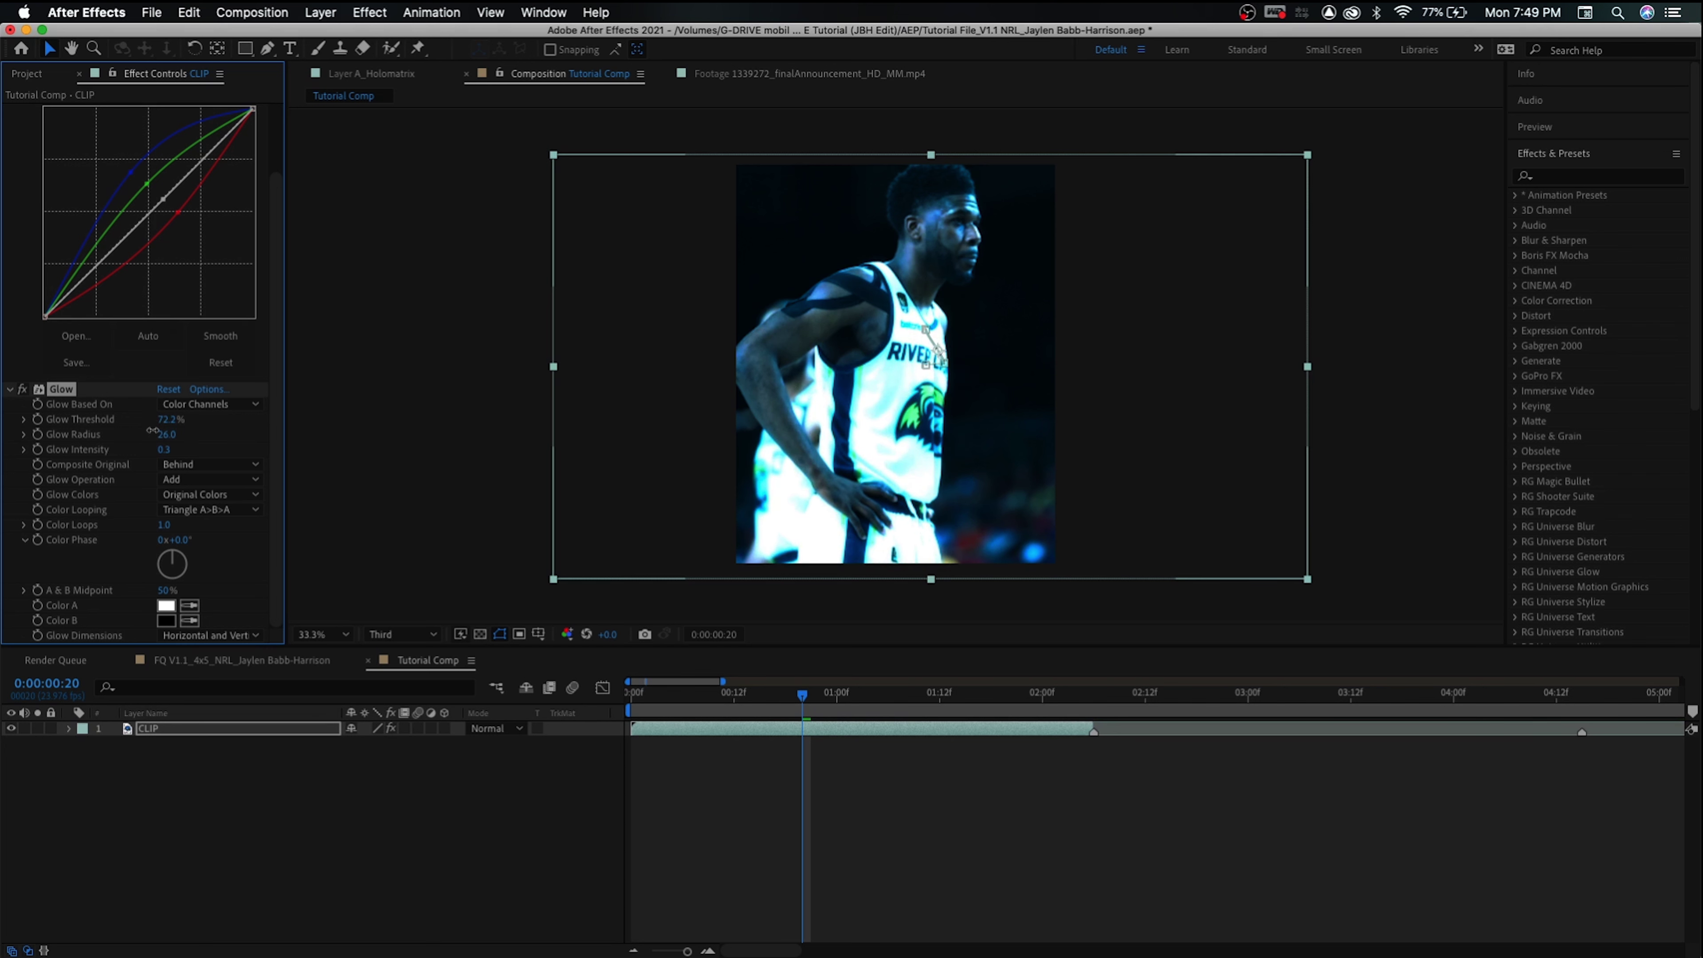
click(24, 390)
click(22, 390)
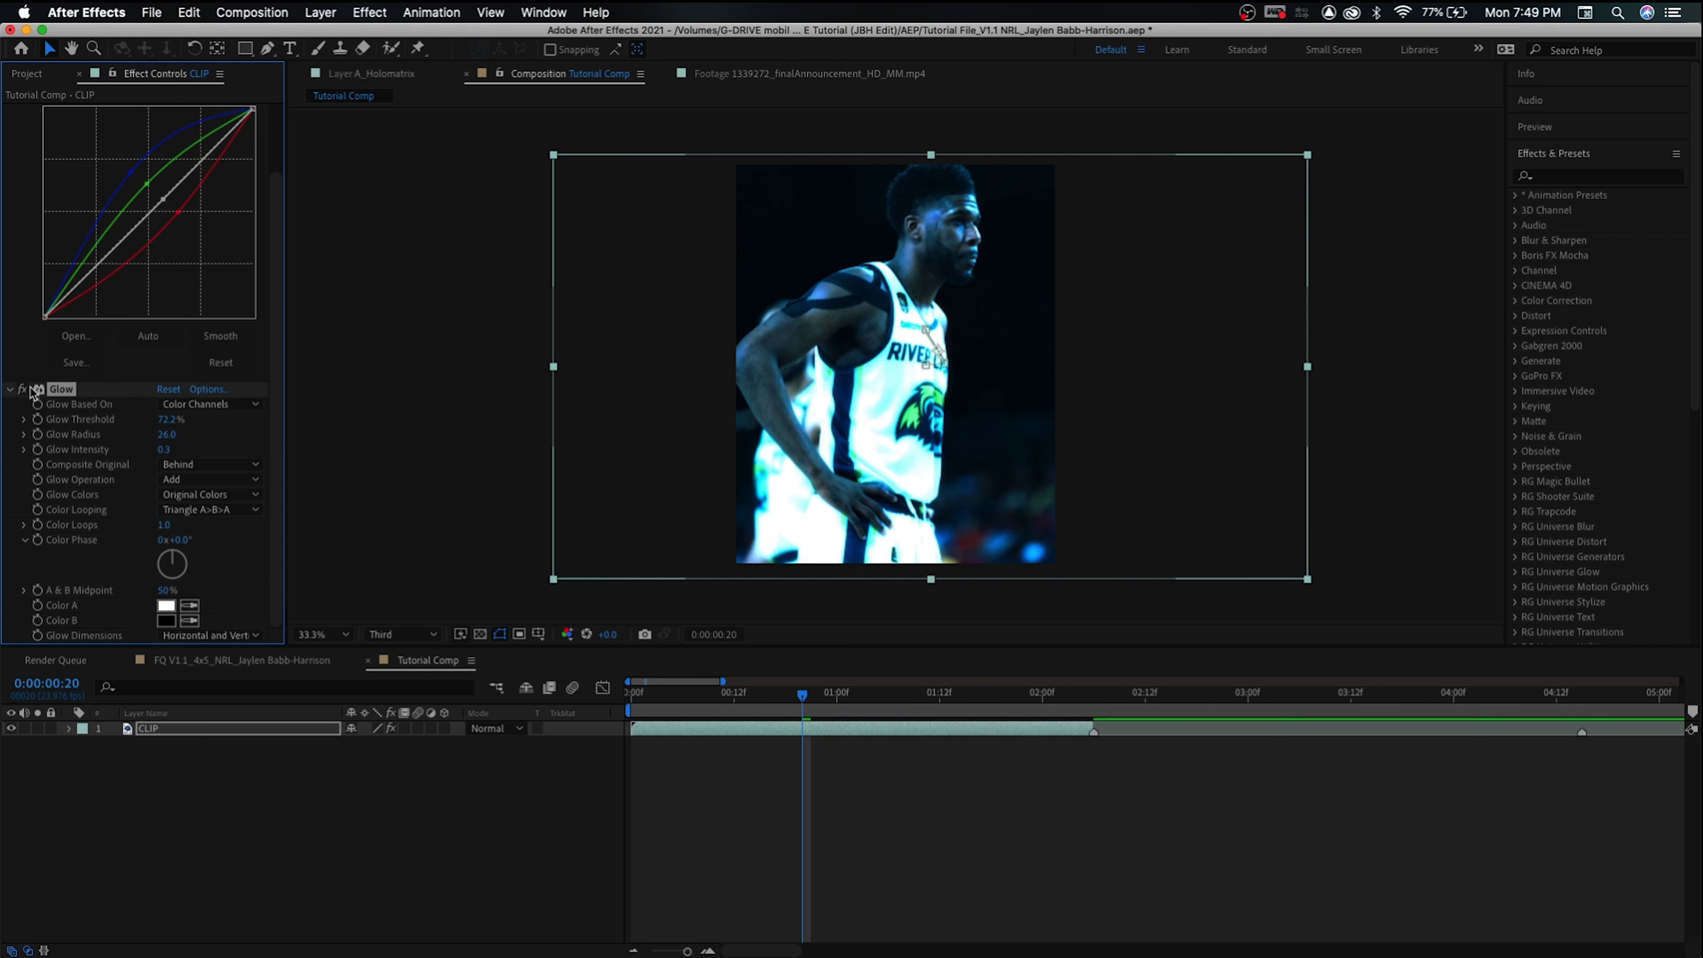
drag(168, 437, 155, 435)
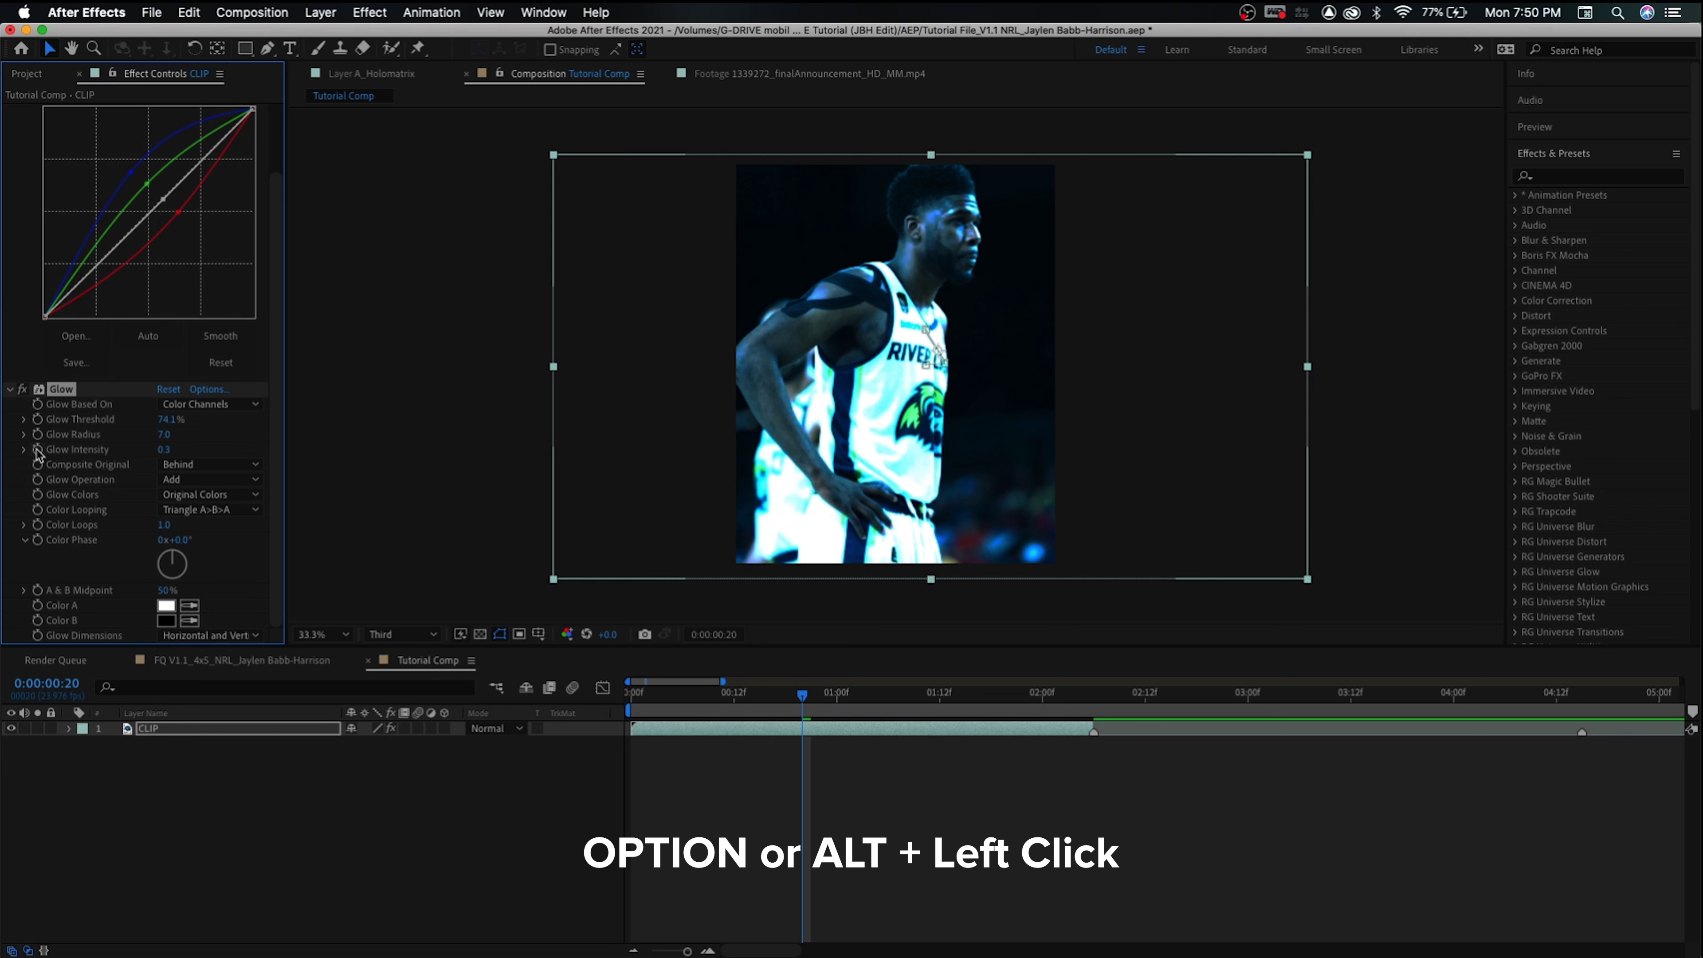
Add a wiggle expression to Glow Intensity and preview the flickering glow
alt+click(38, 449)
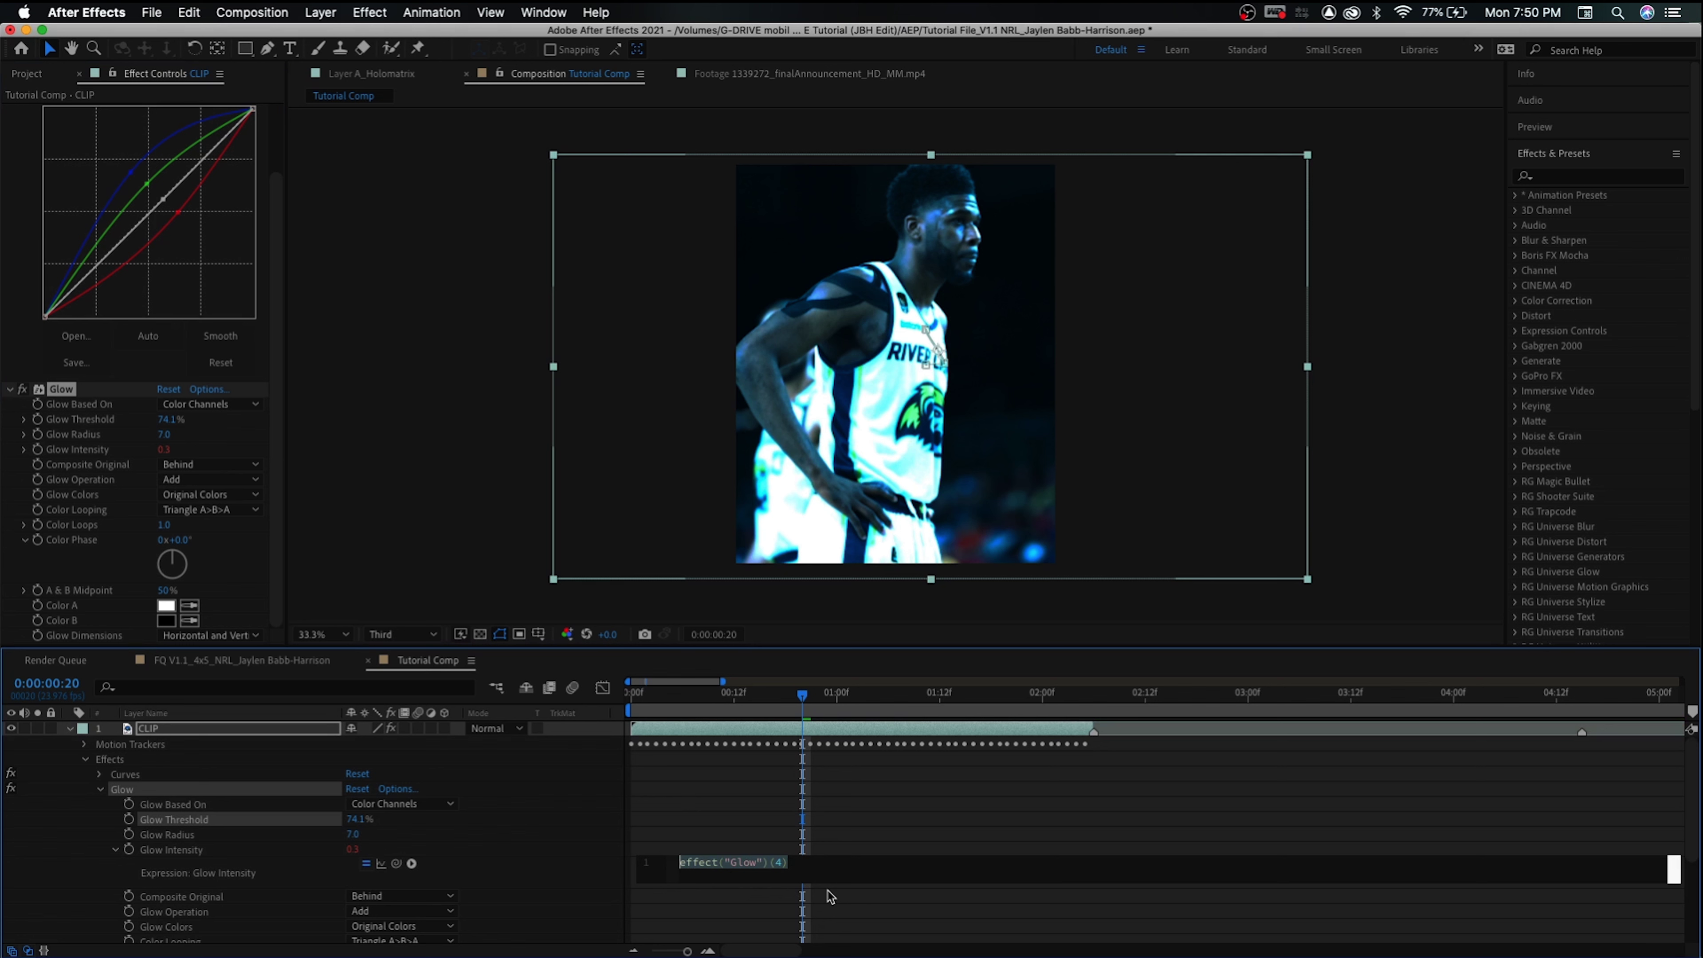
text(wiggl)
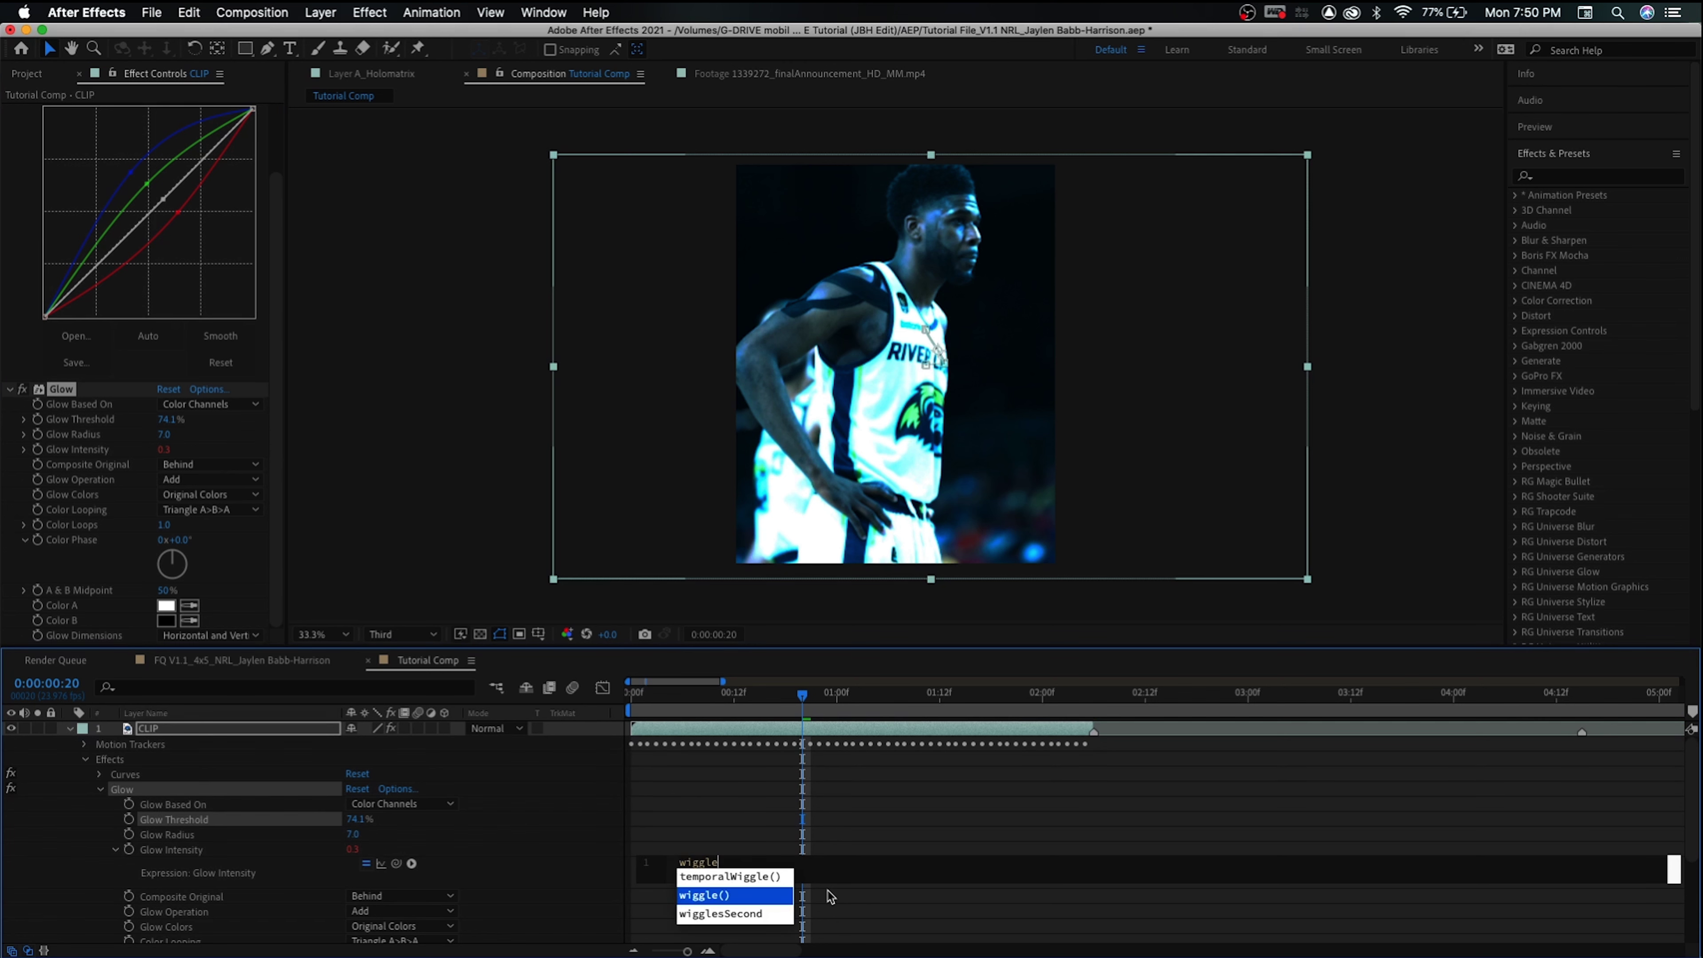
text(e)
key(Return)
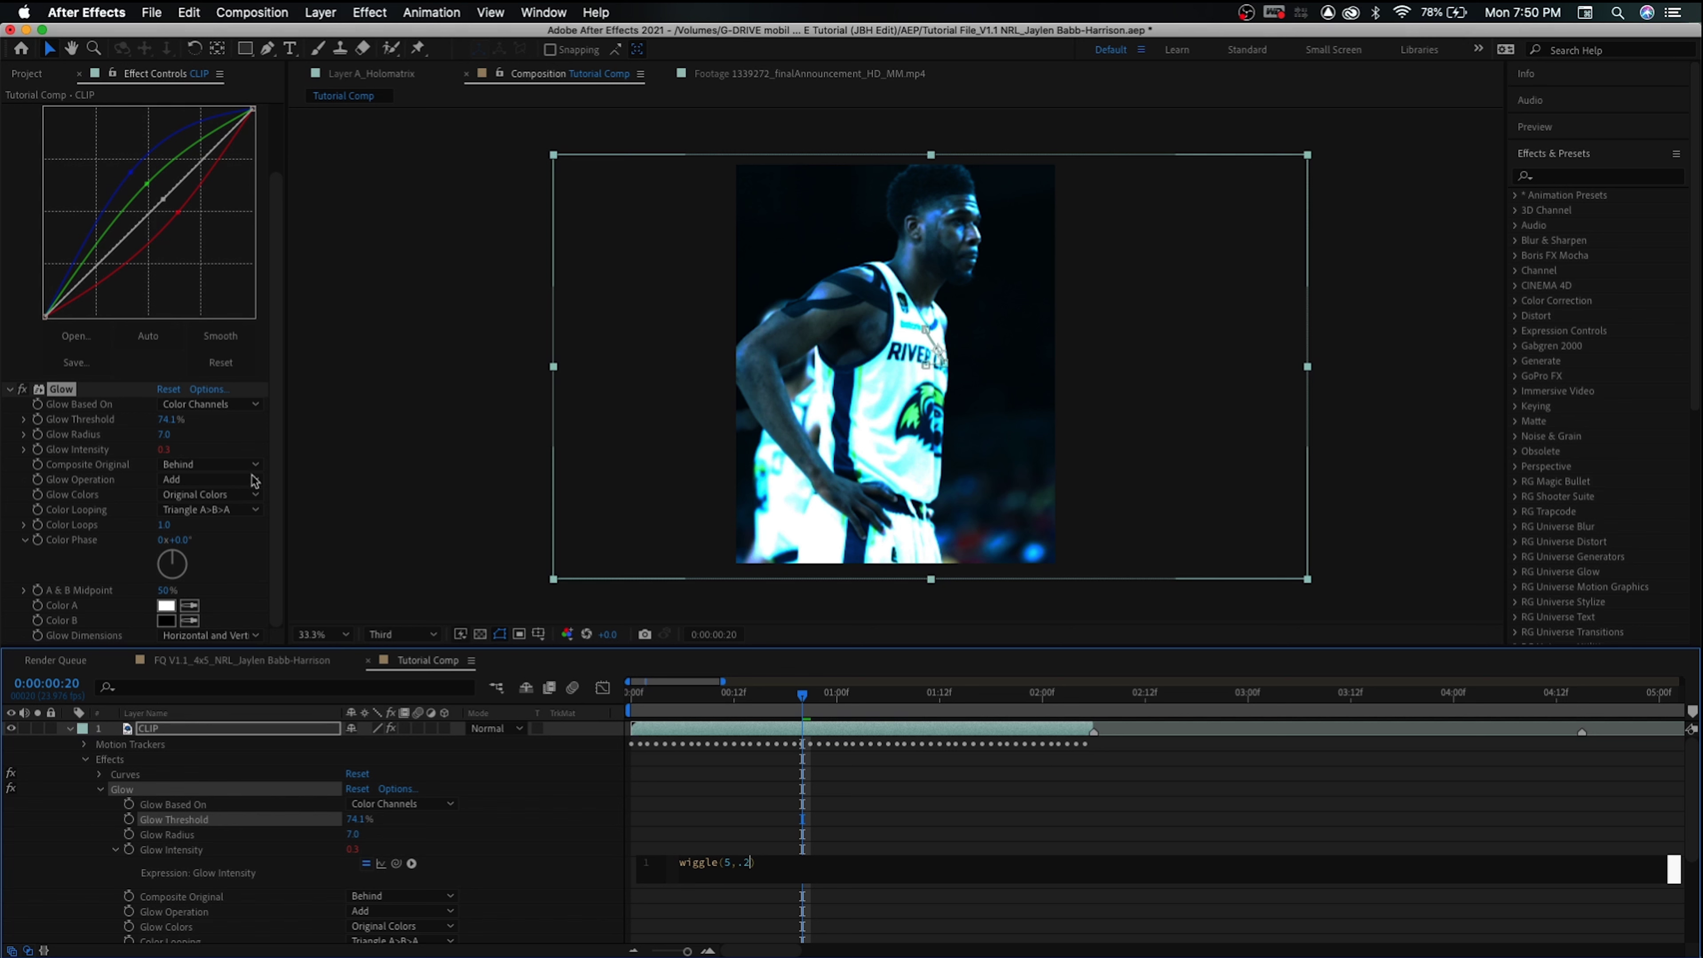
click(794, 698)
key(Home)
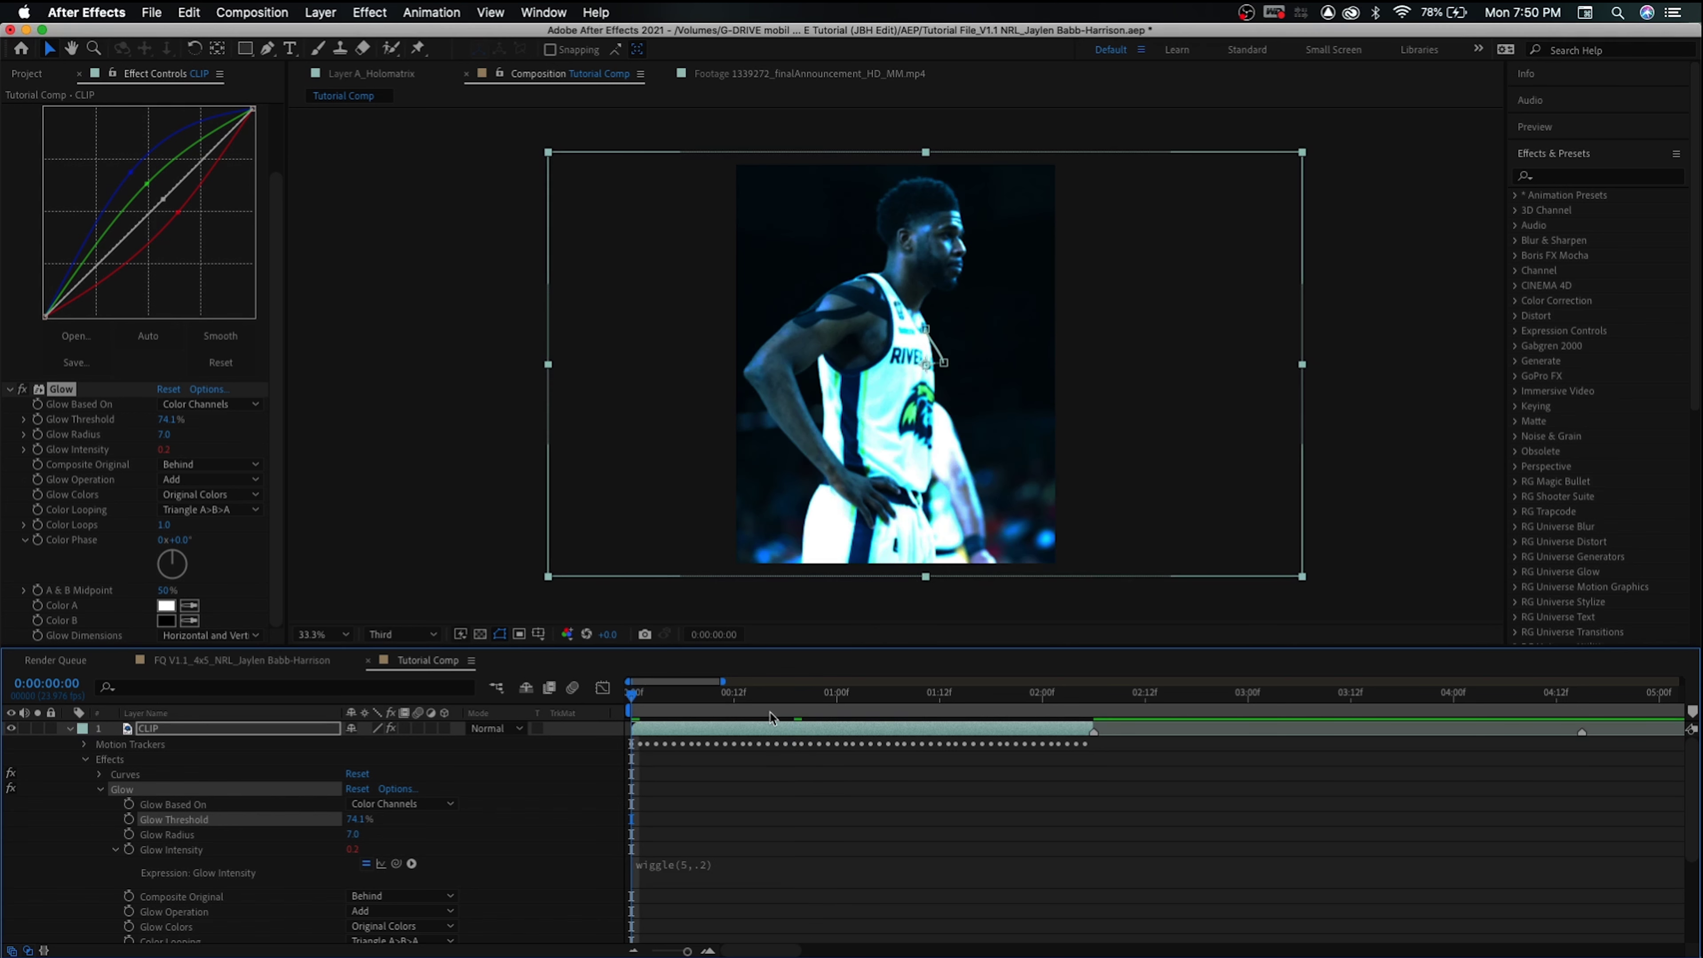
key(space)
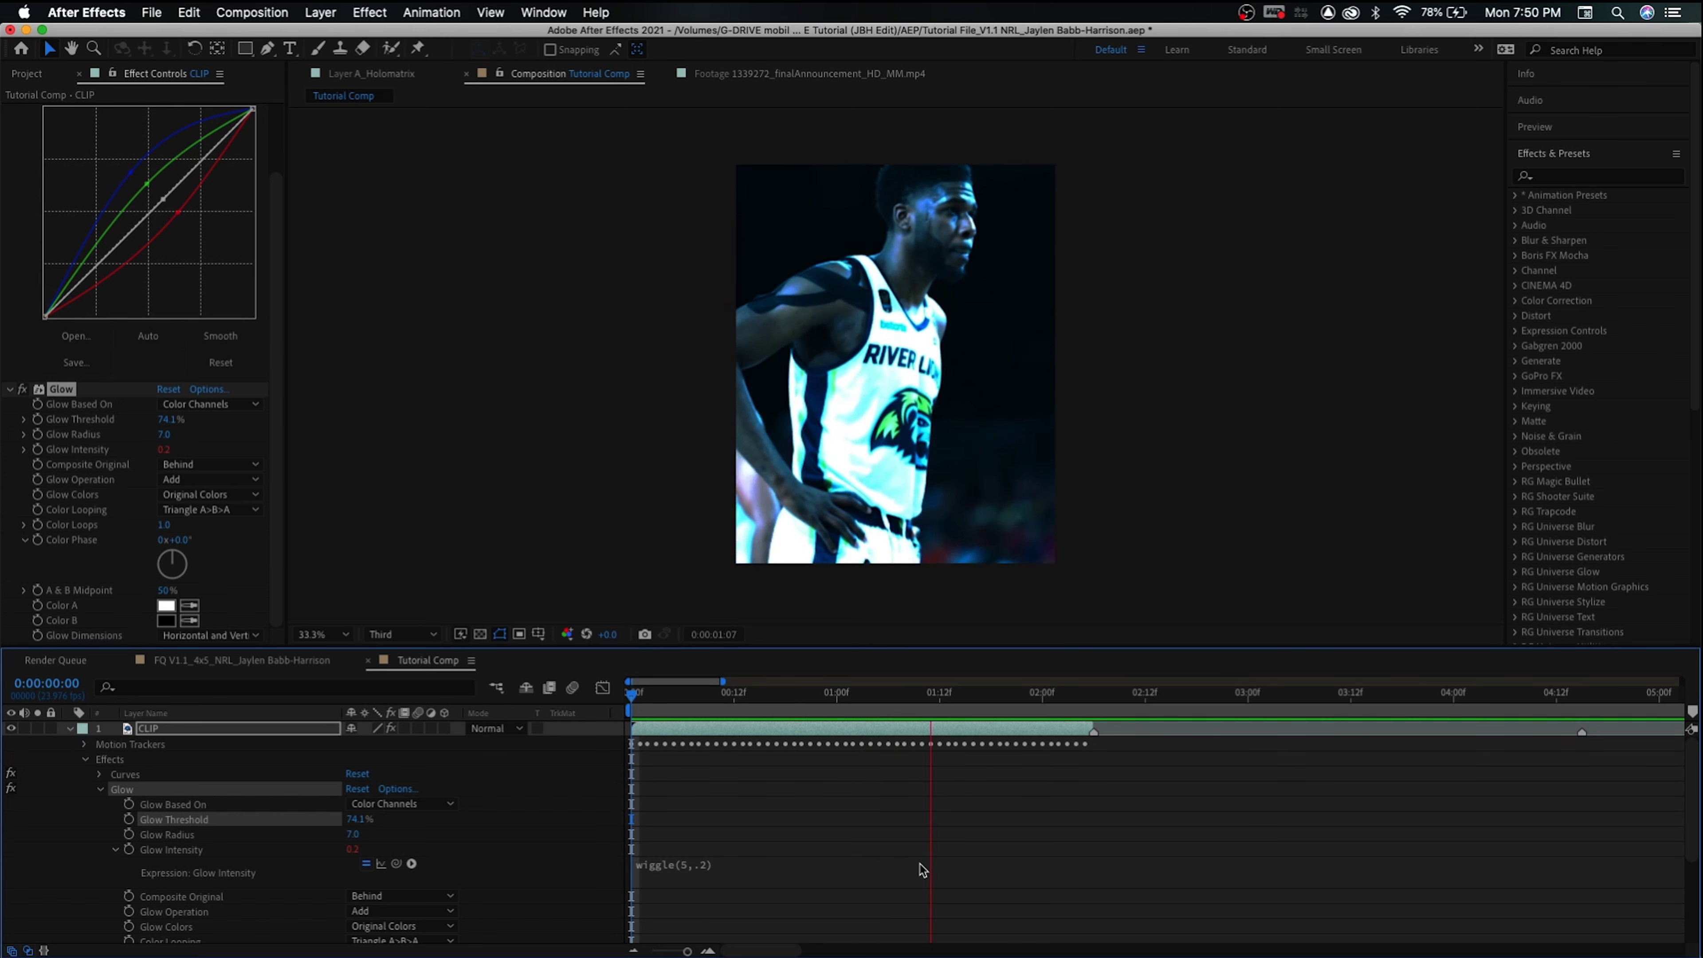
key(space)
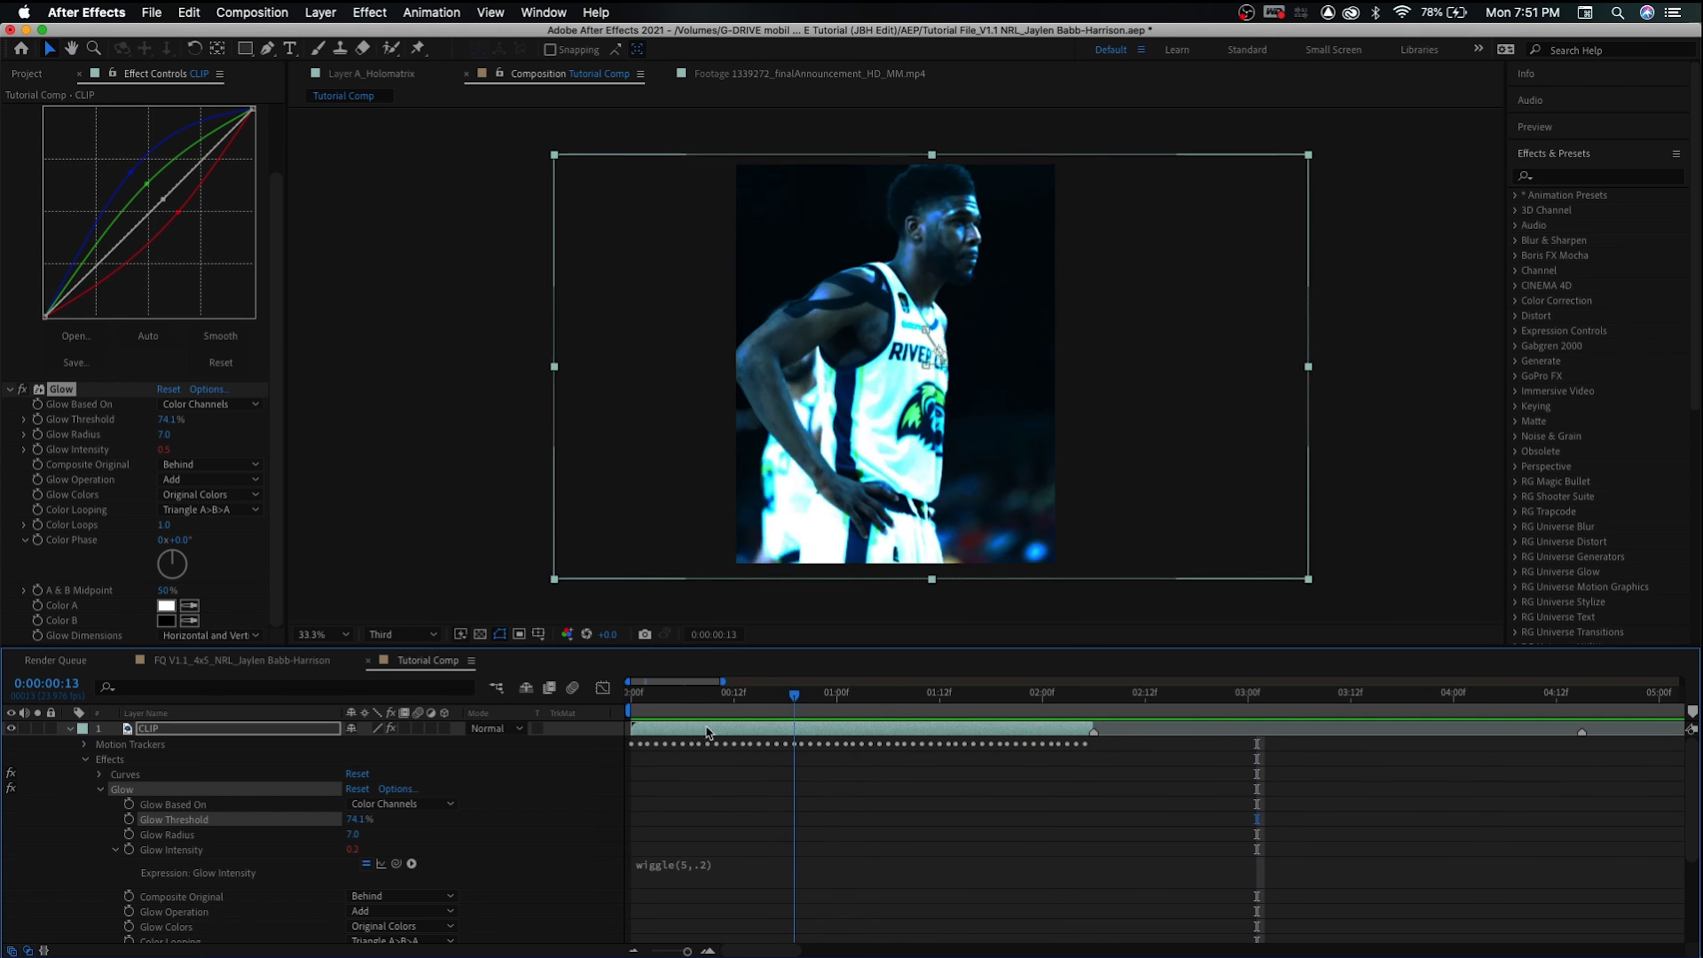
key(space)
Change the expression to wiggle(8,.2) and preview the faster flicker
click(677, 871)
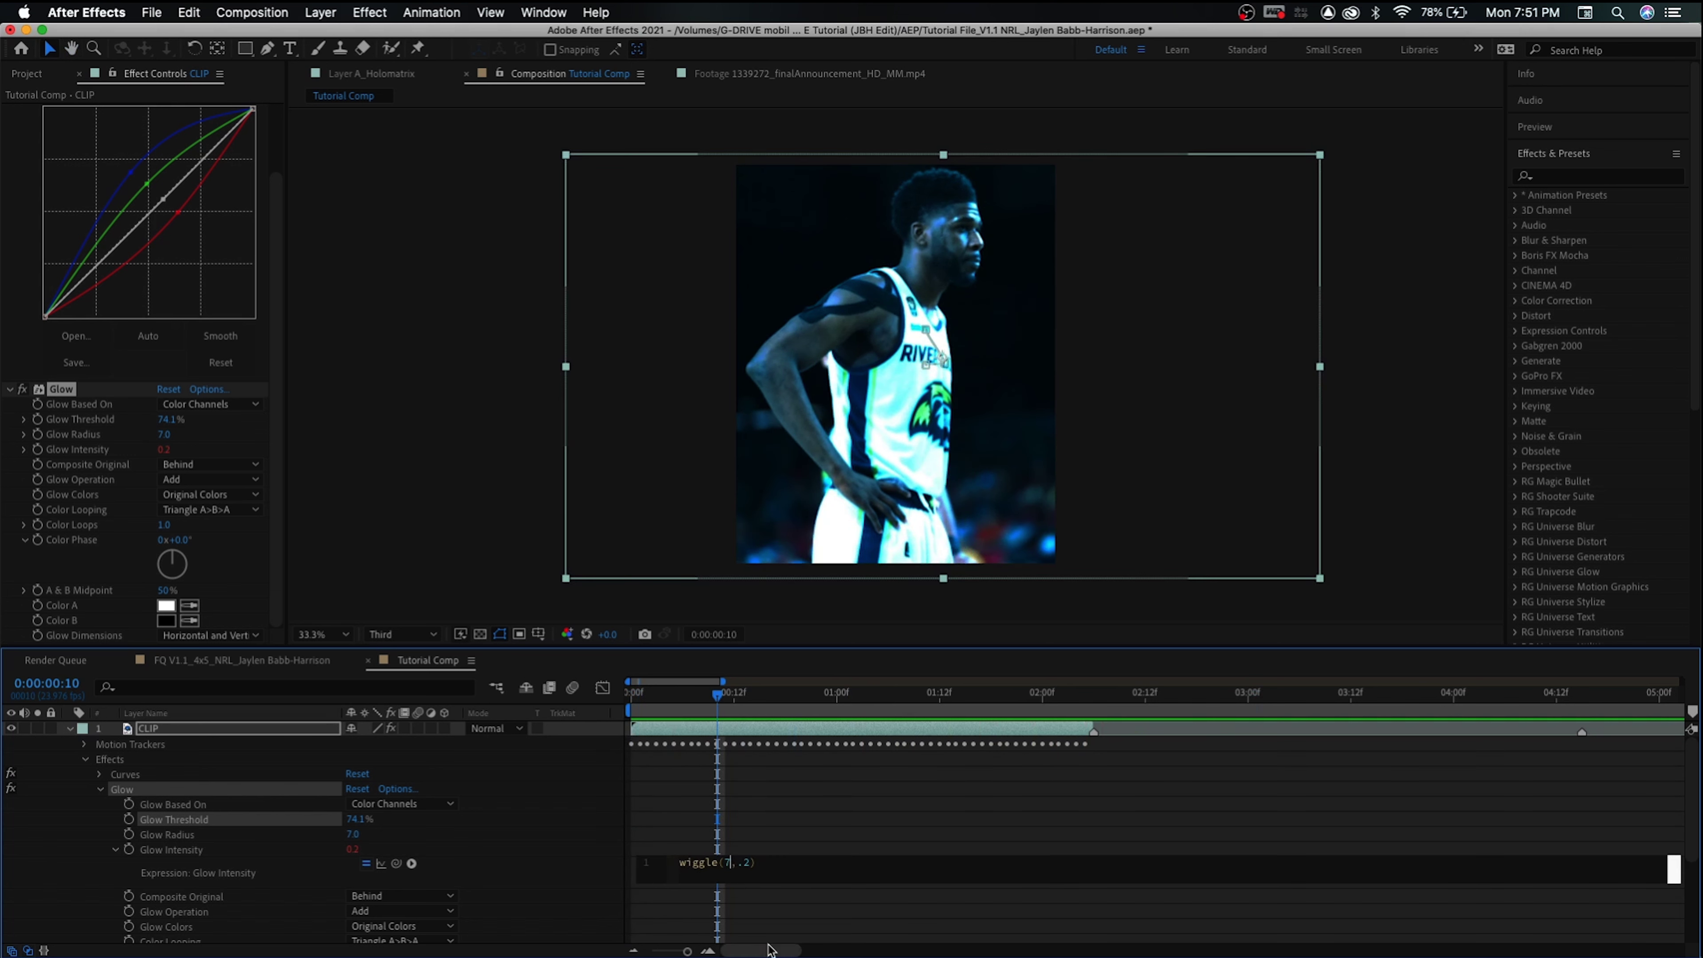
text(7)
click(829, 822)
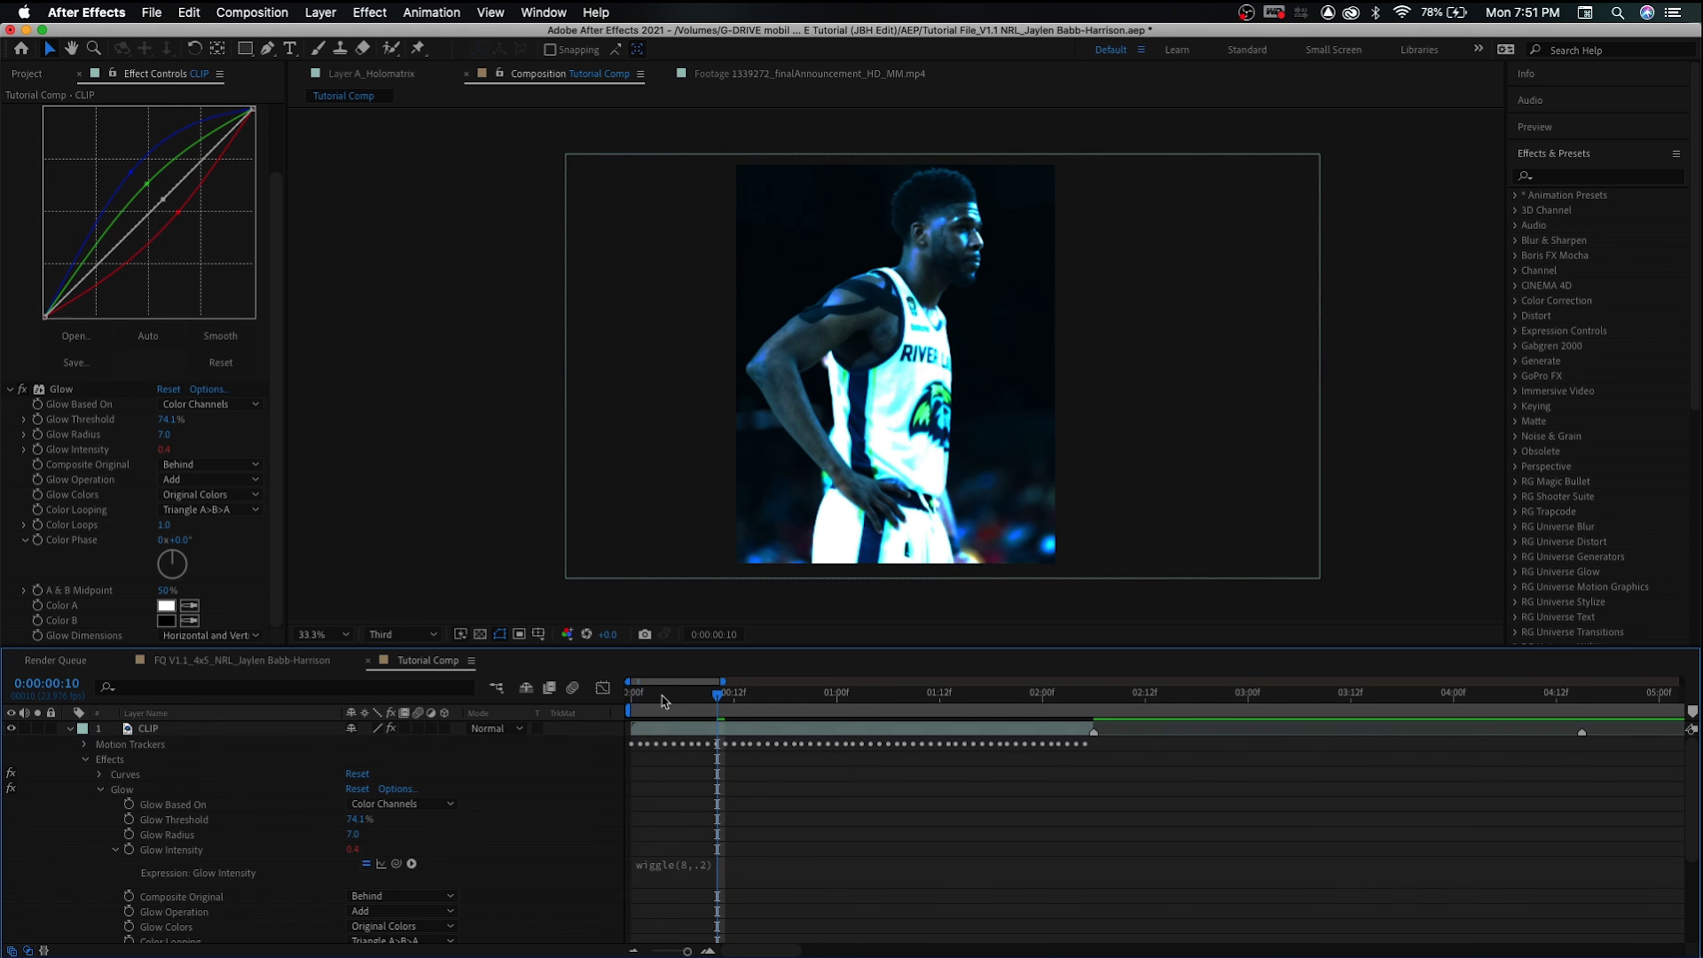
key(space)
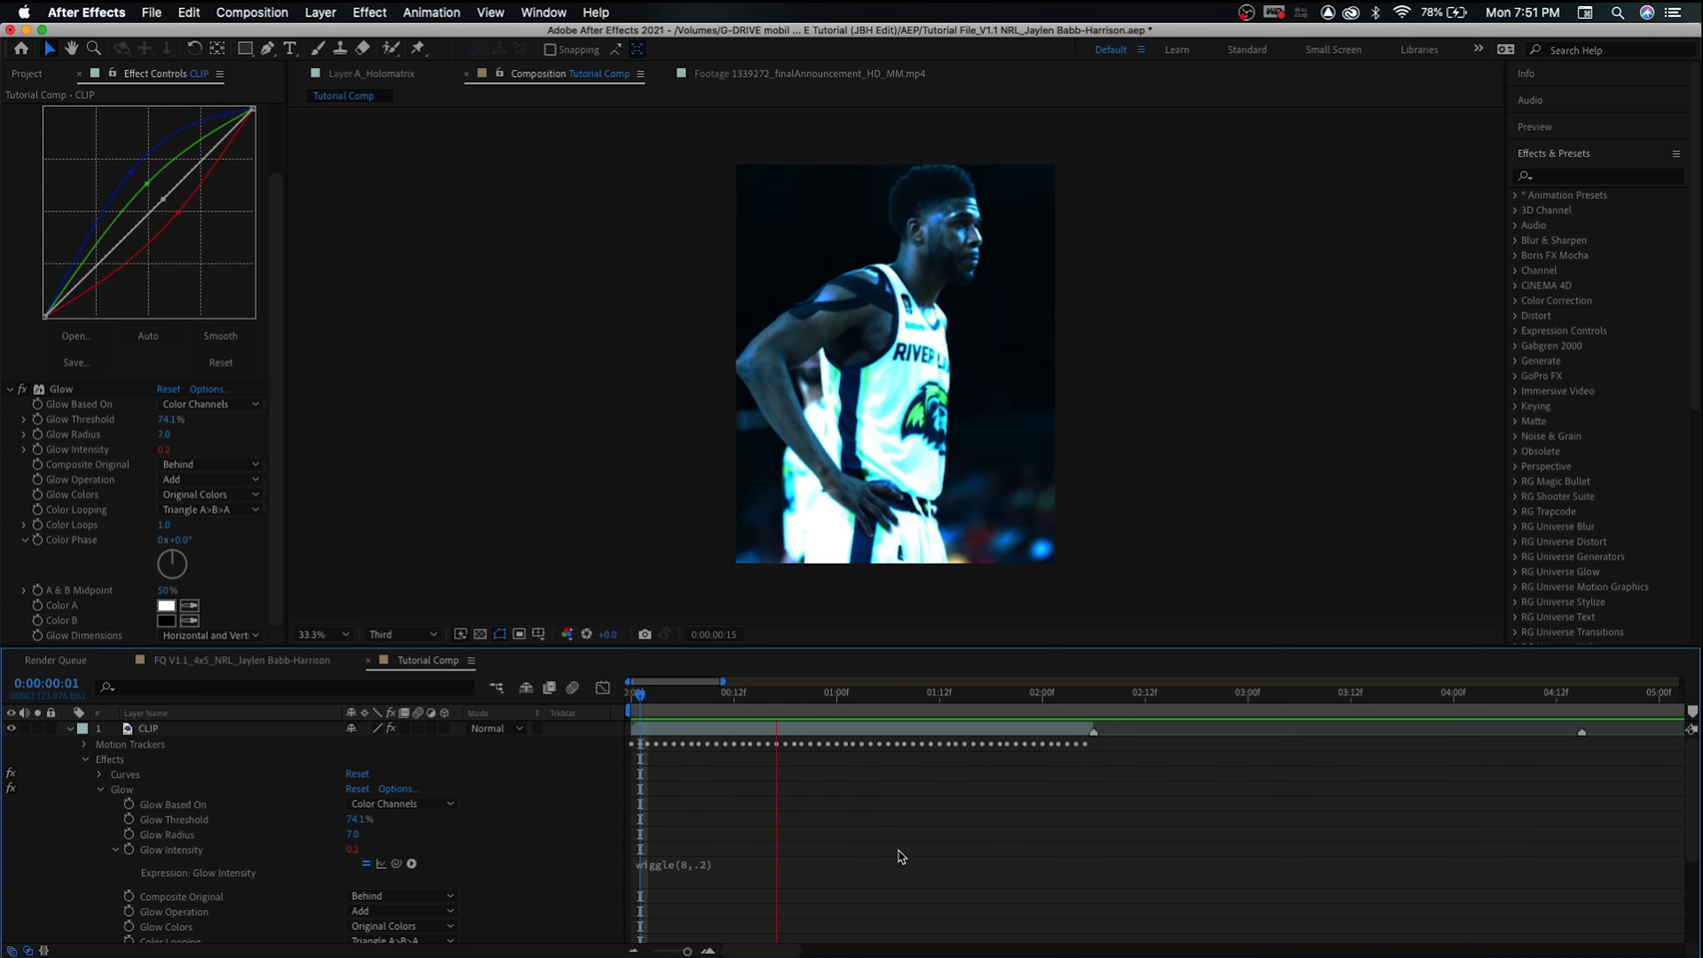
key(space)
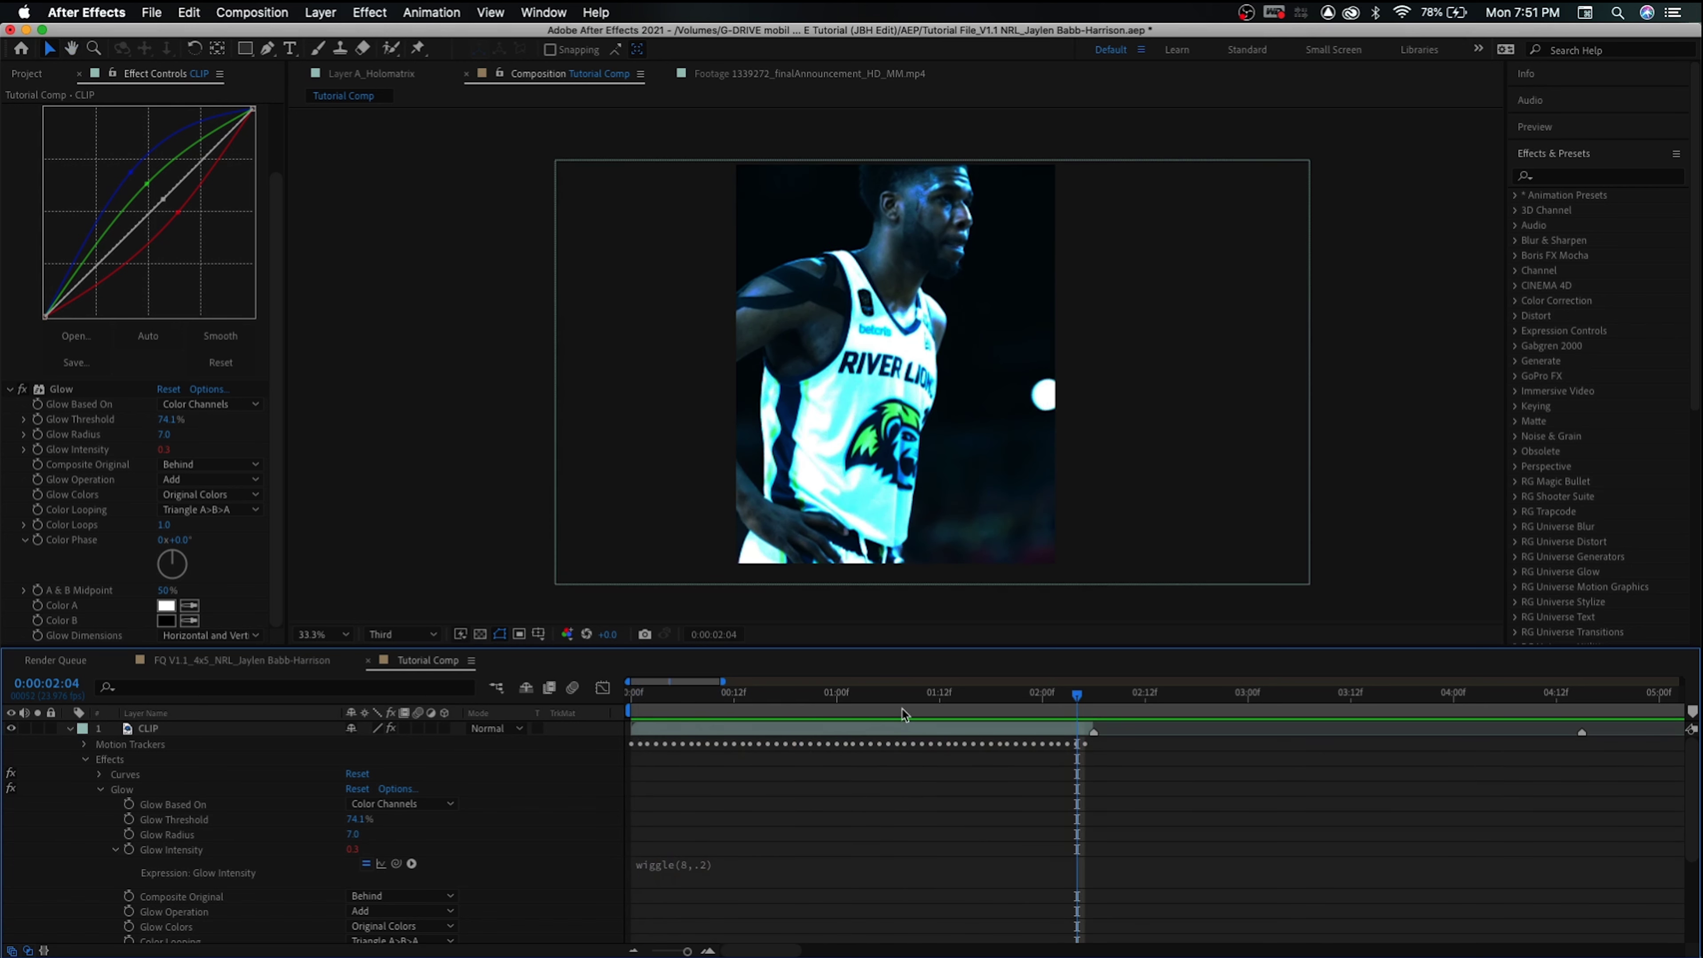
key(Home)
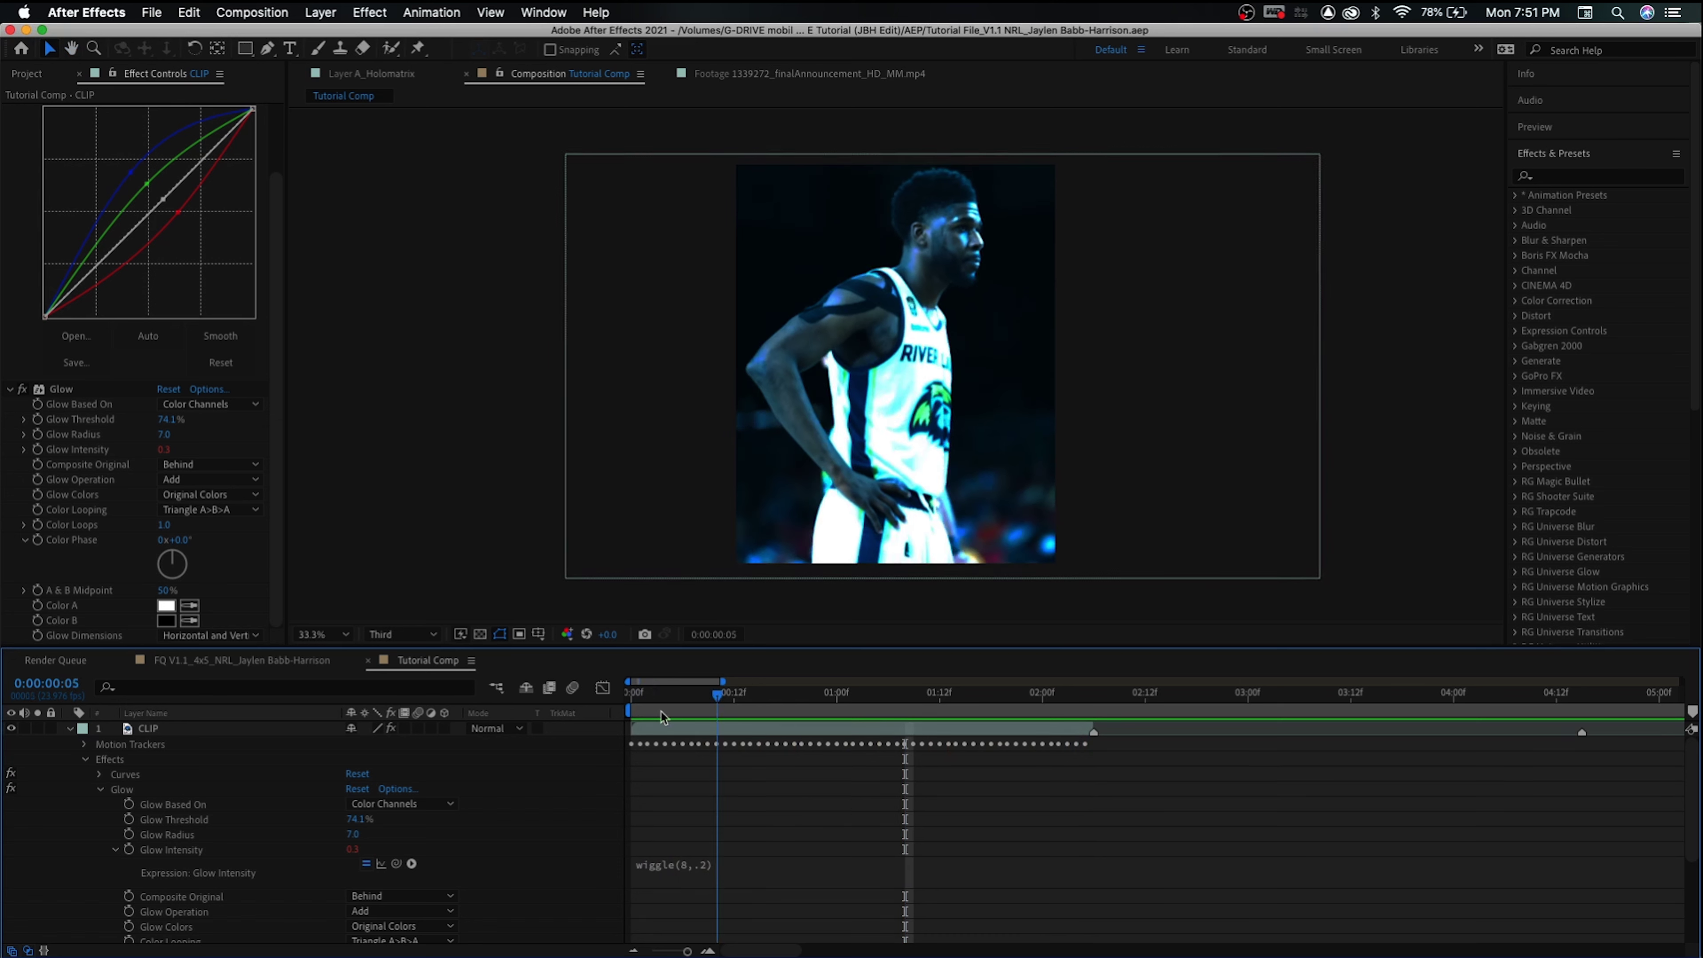
Lower CLIP's Glow Threshold to 63.1%
click(692, 728)
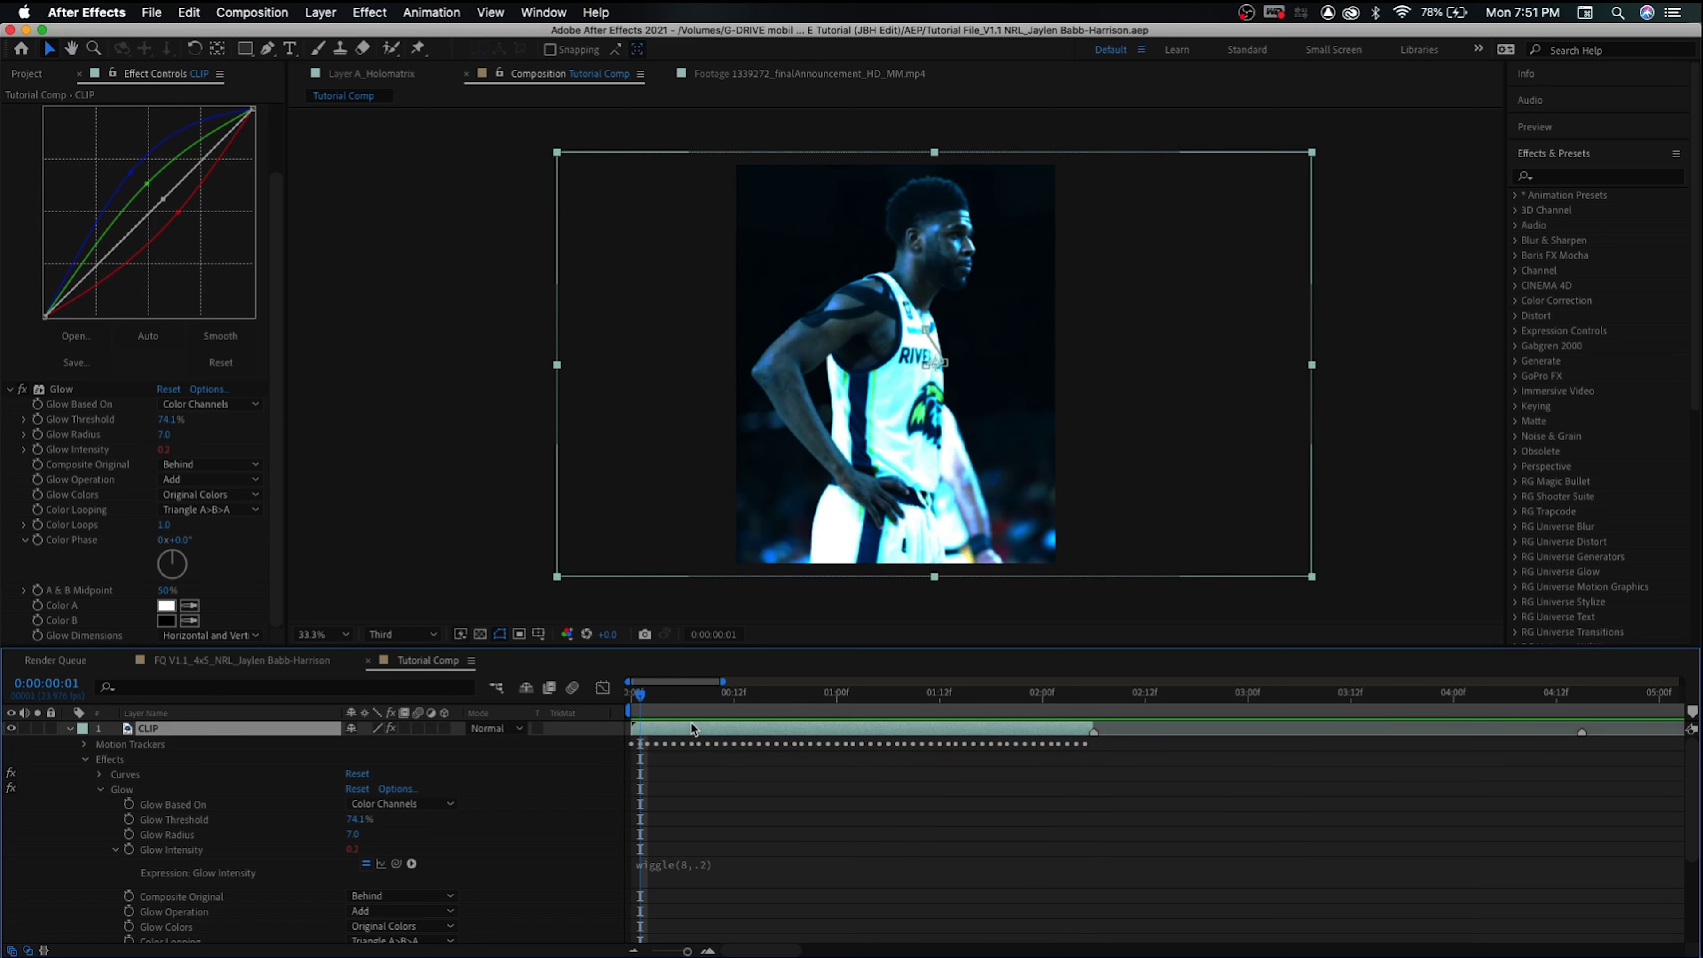
click(101, 789)
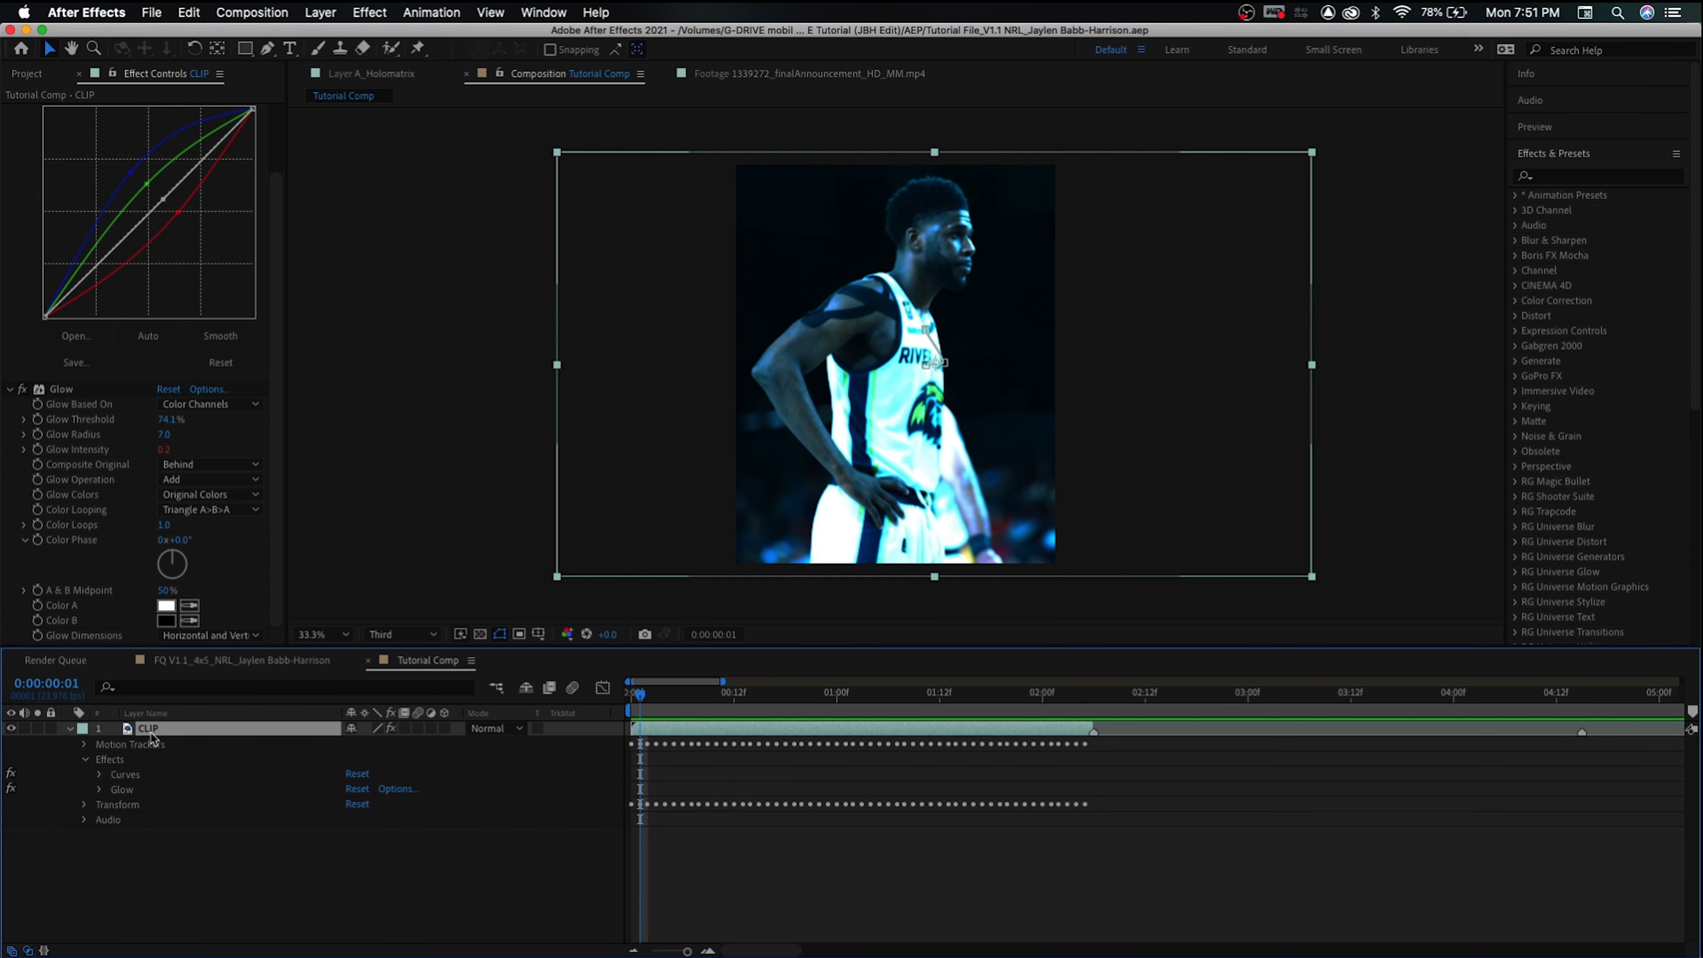
drag(167, 420, 149, 422)
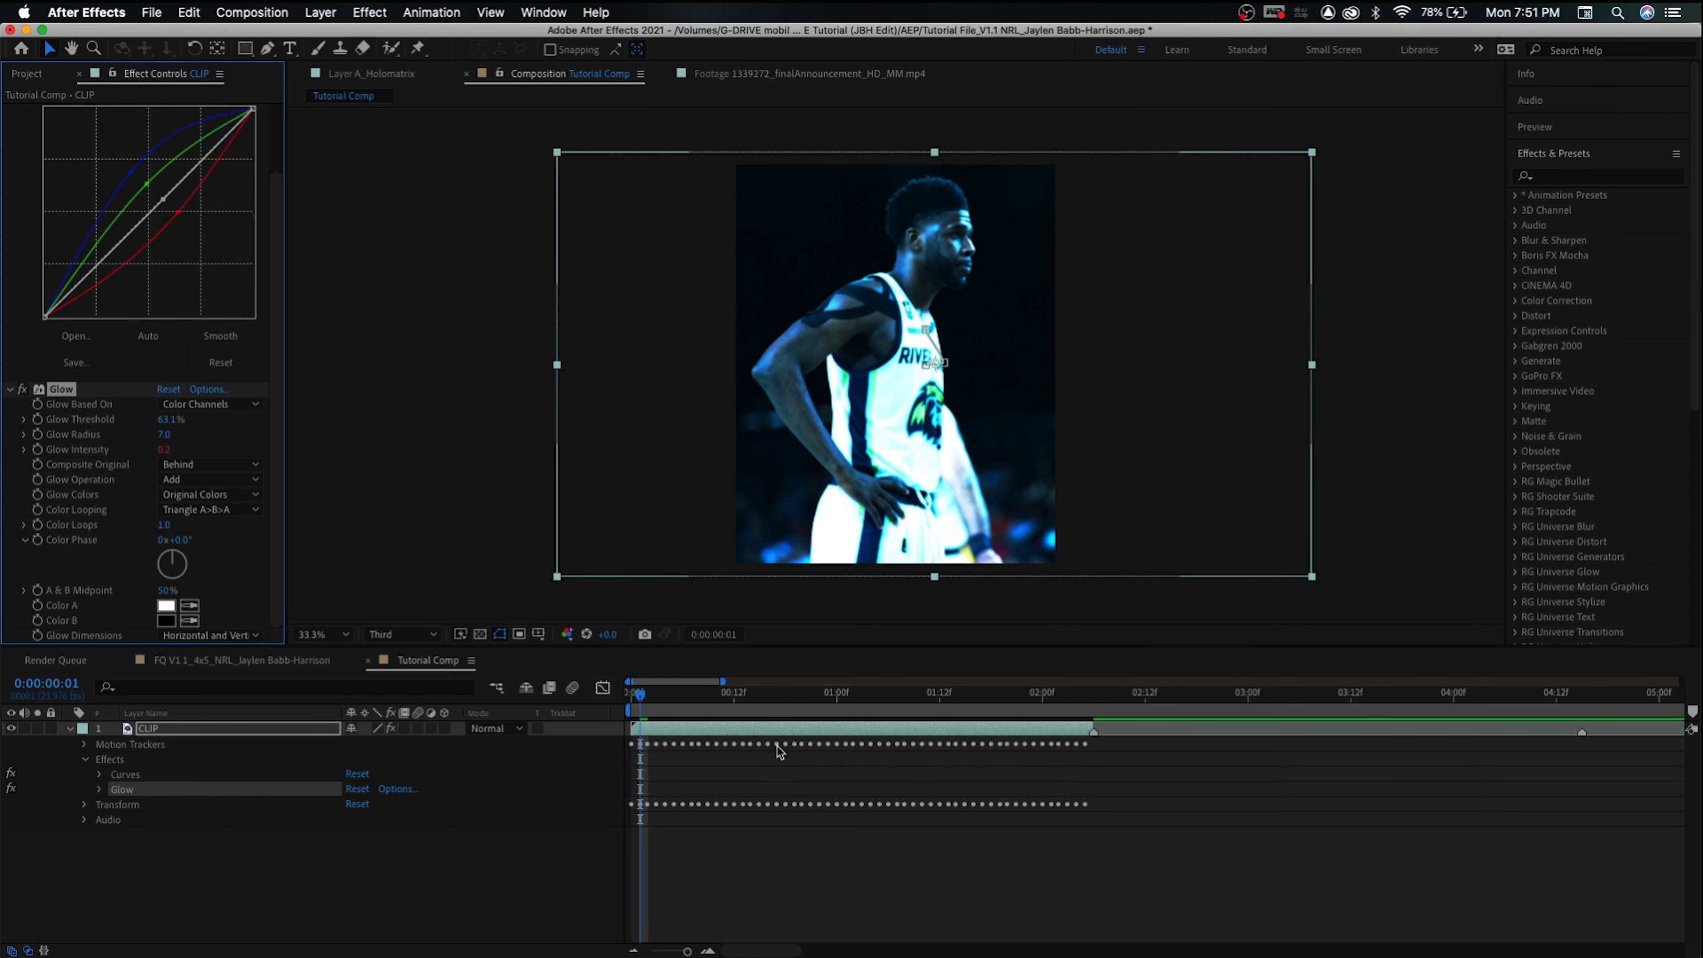
key(ctrl+space)
Apply Wave Warp to CLIP with Square waves, 180° direction, height 2 and width 5
text(wave)
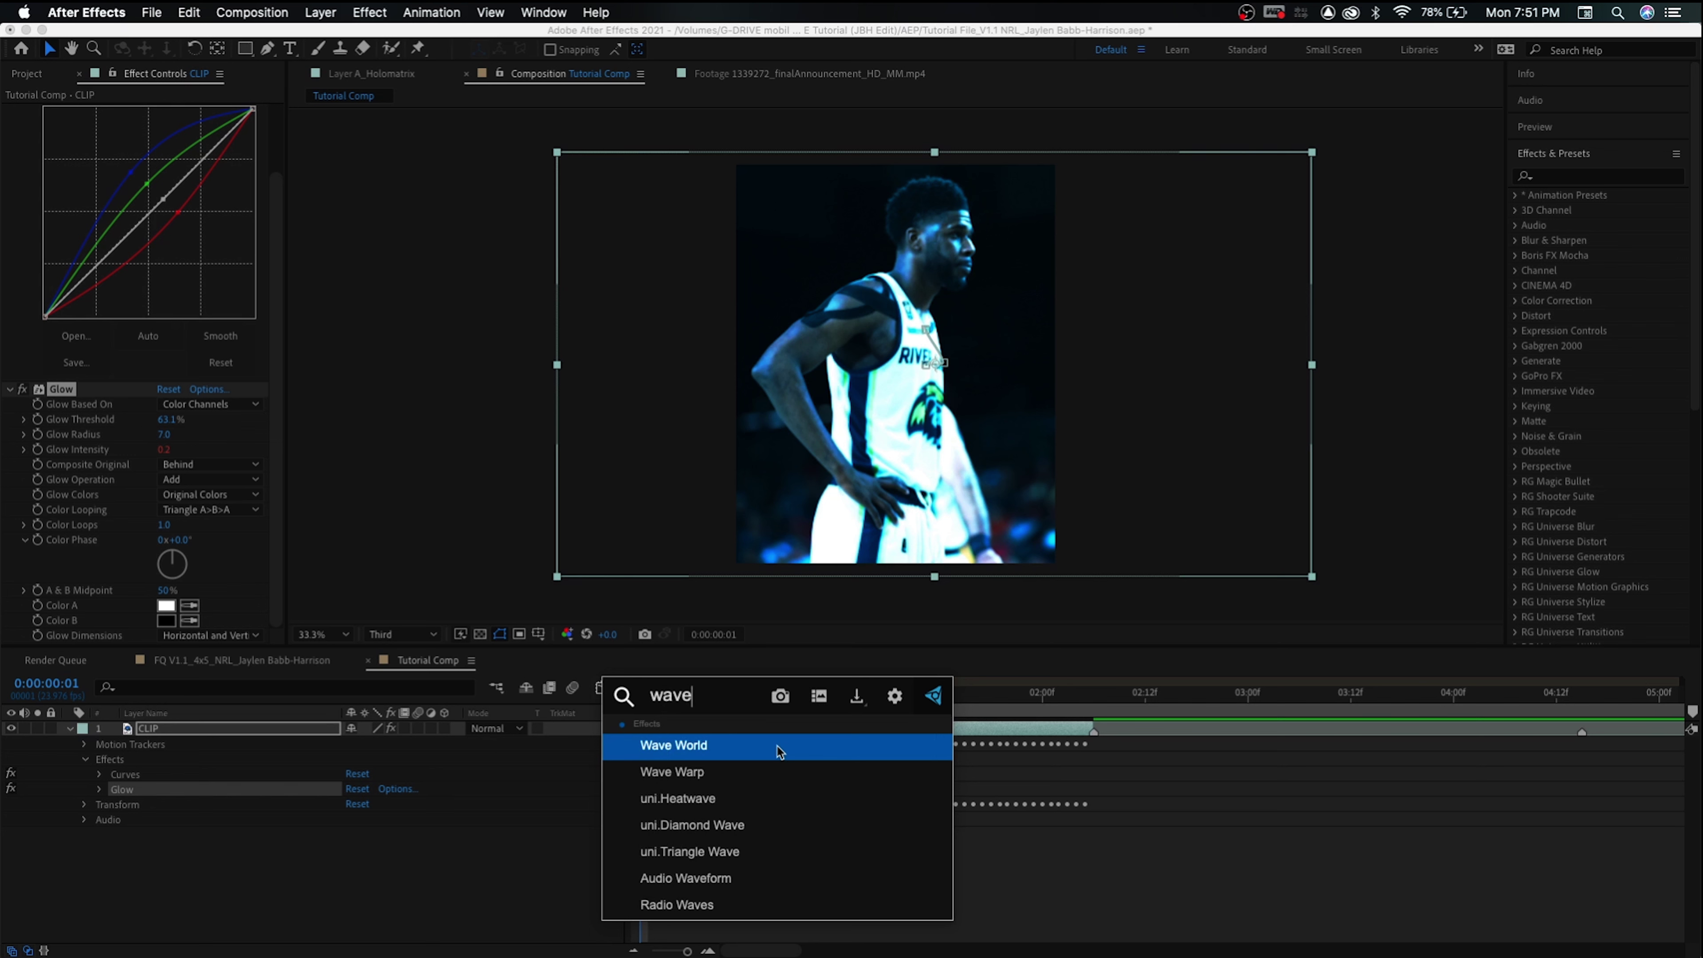
click(764, 775)
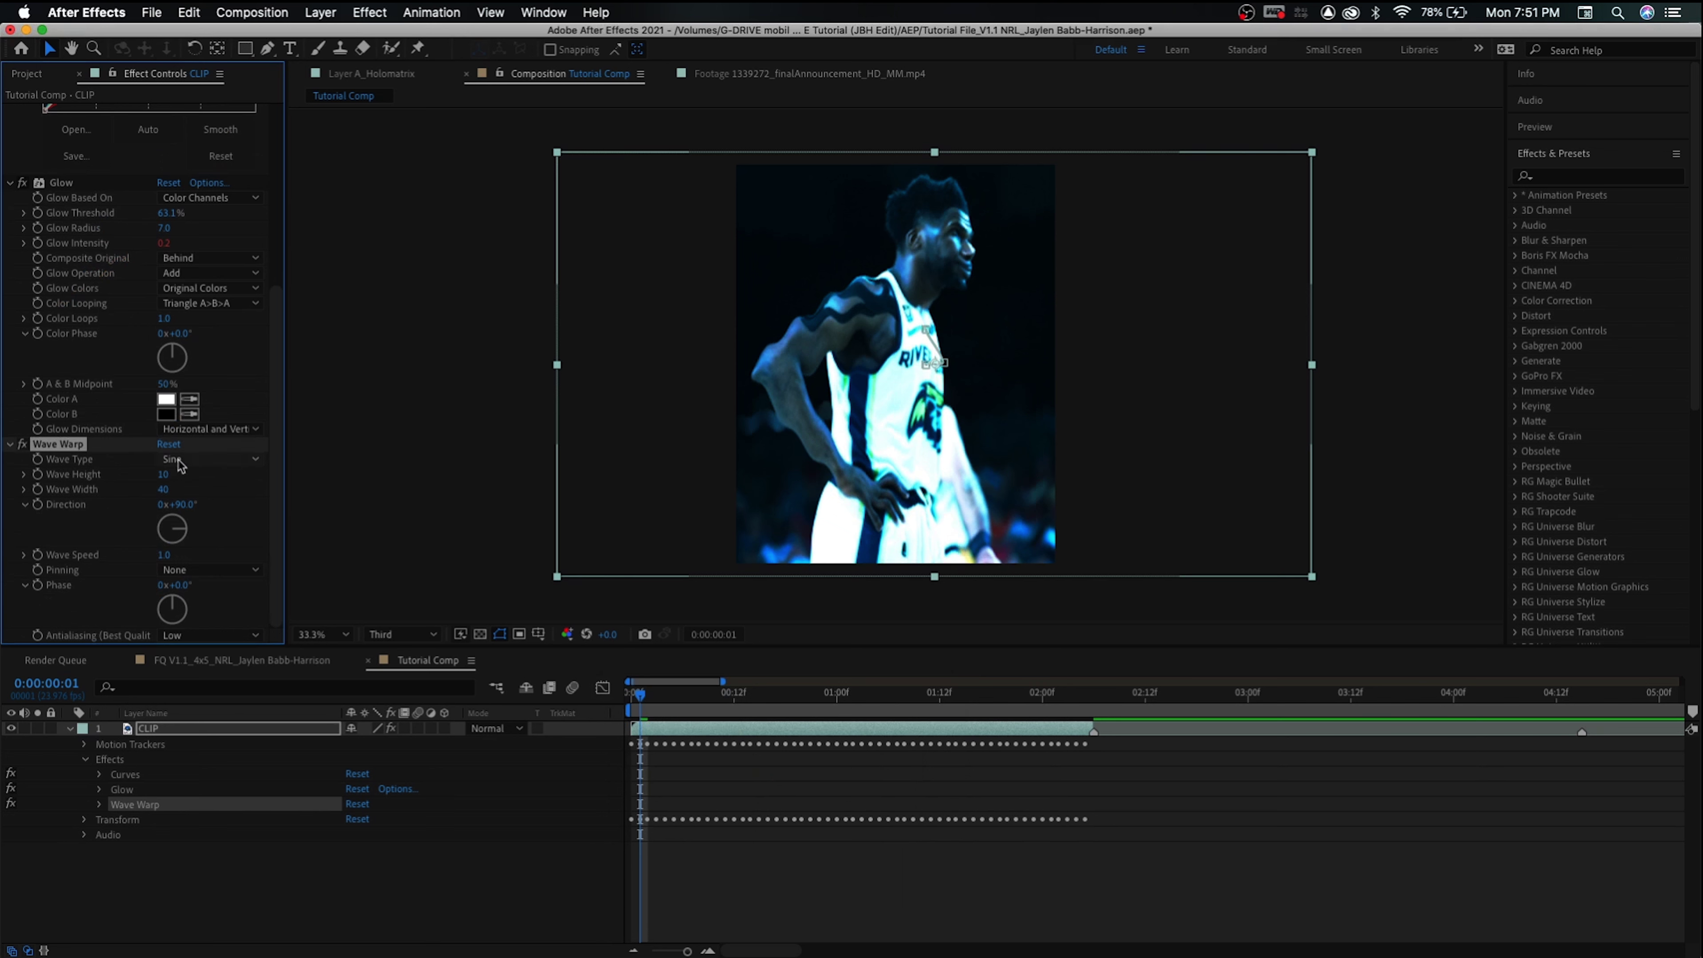
click(183, 462)
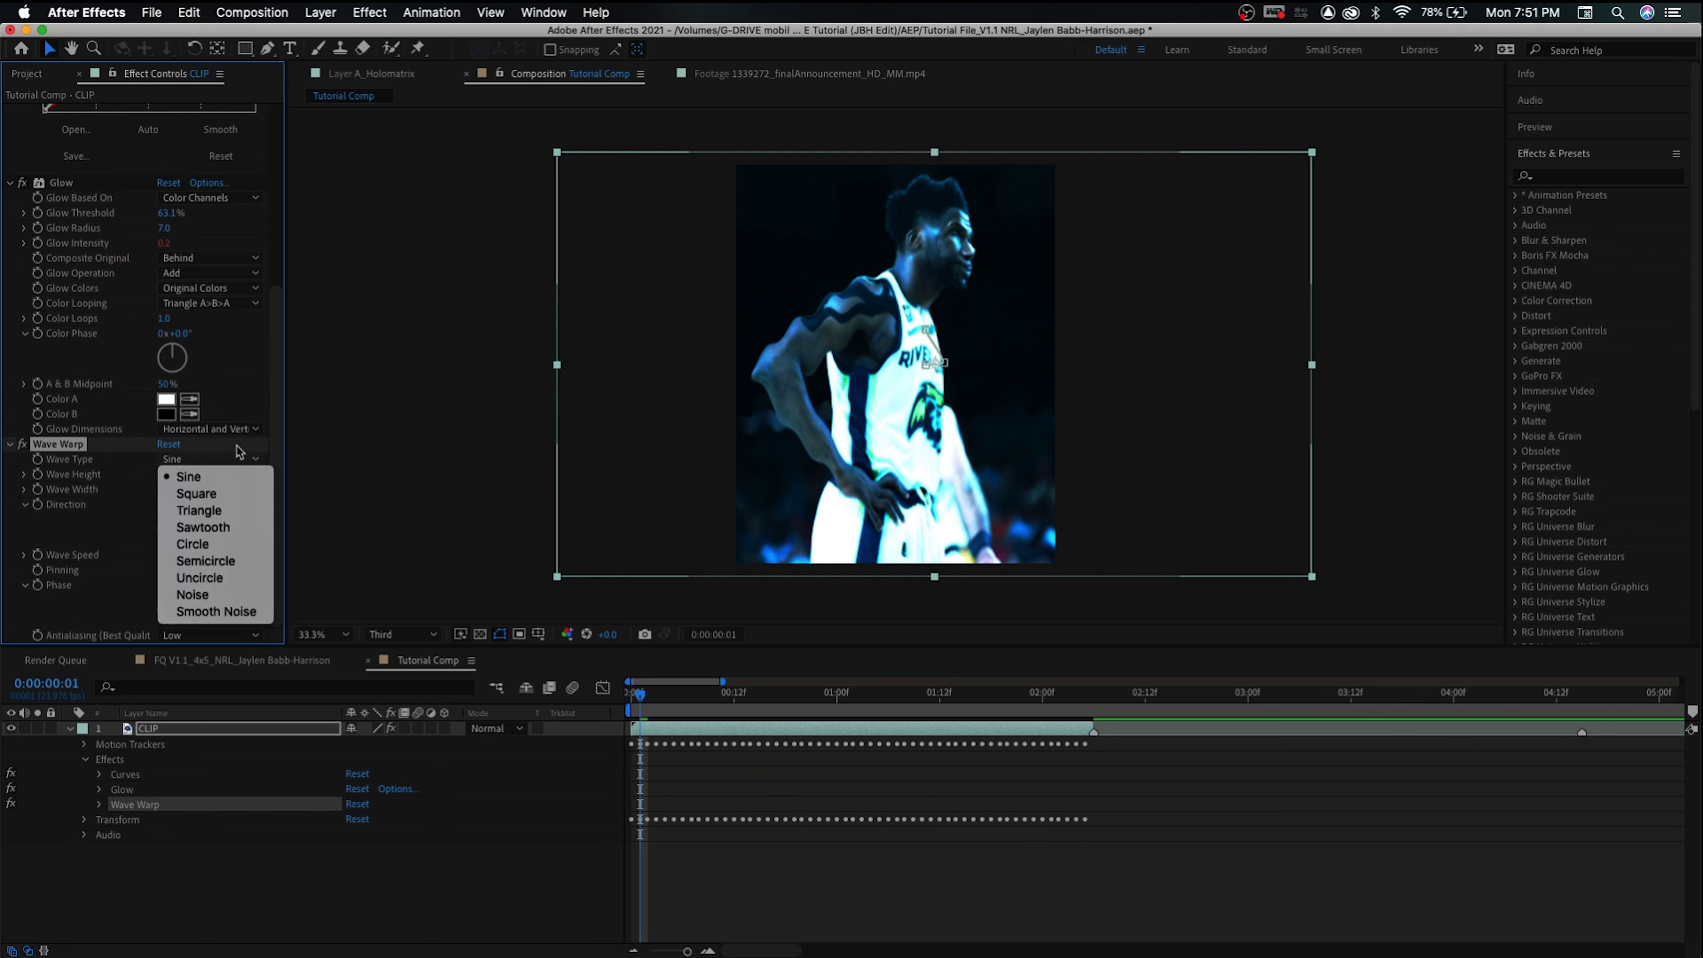
click(243, 495)
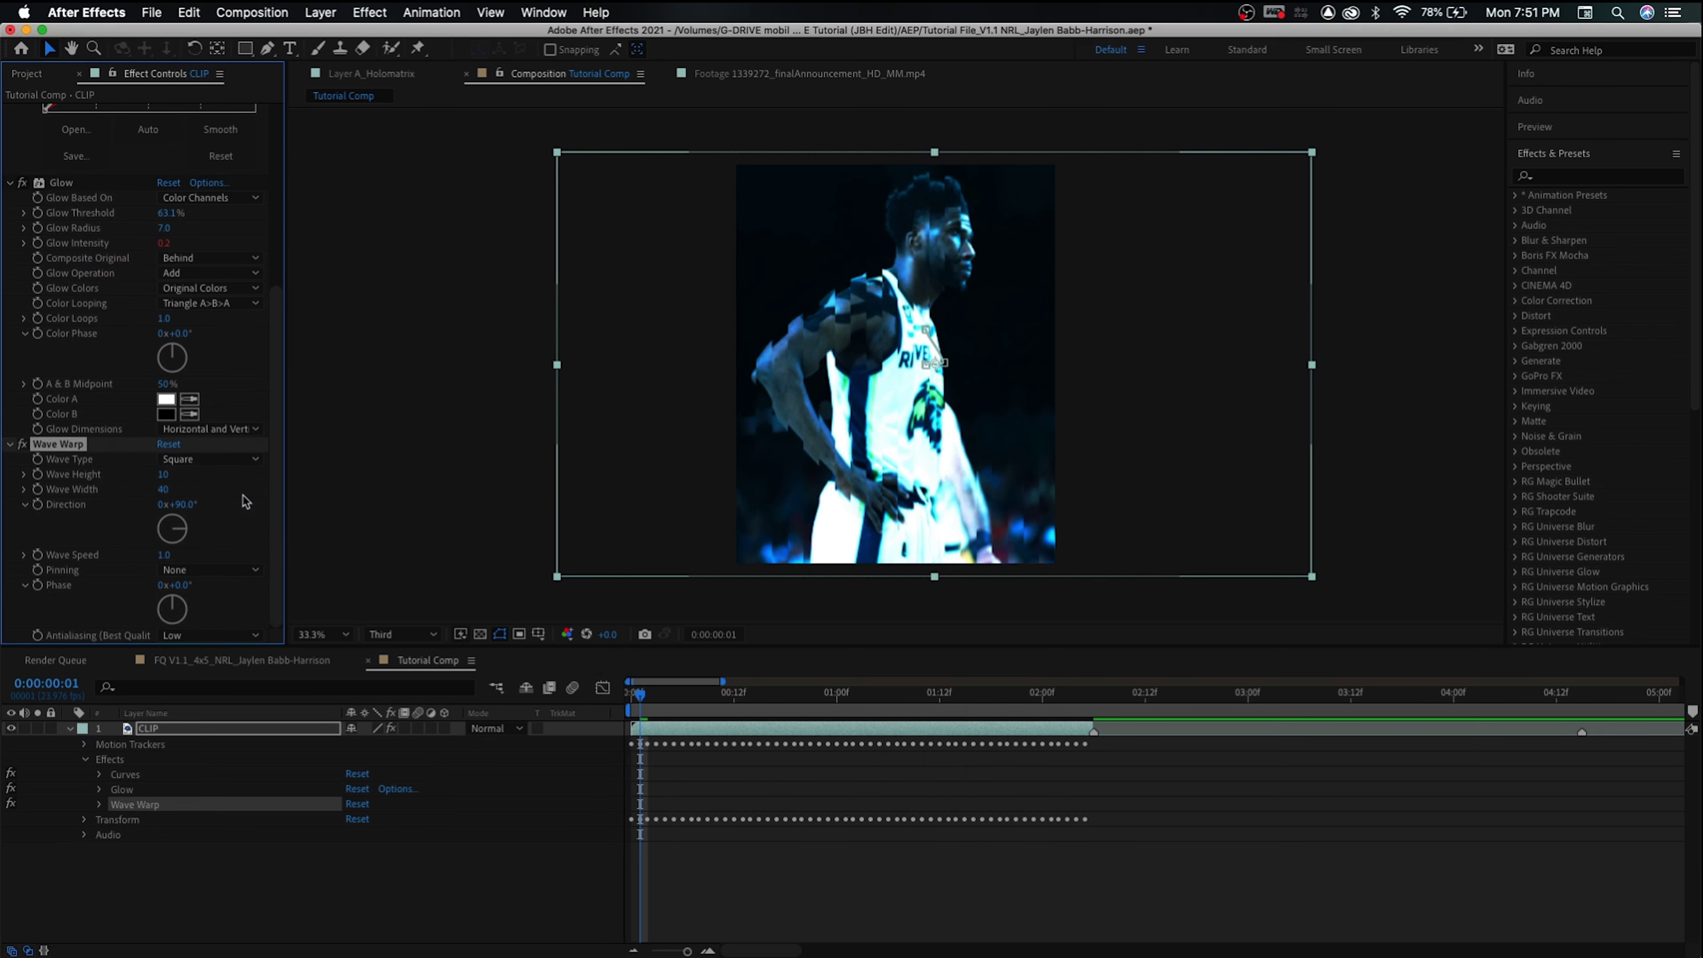
click(188, 505)
text(180)
key(Return)
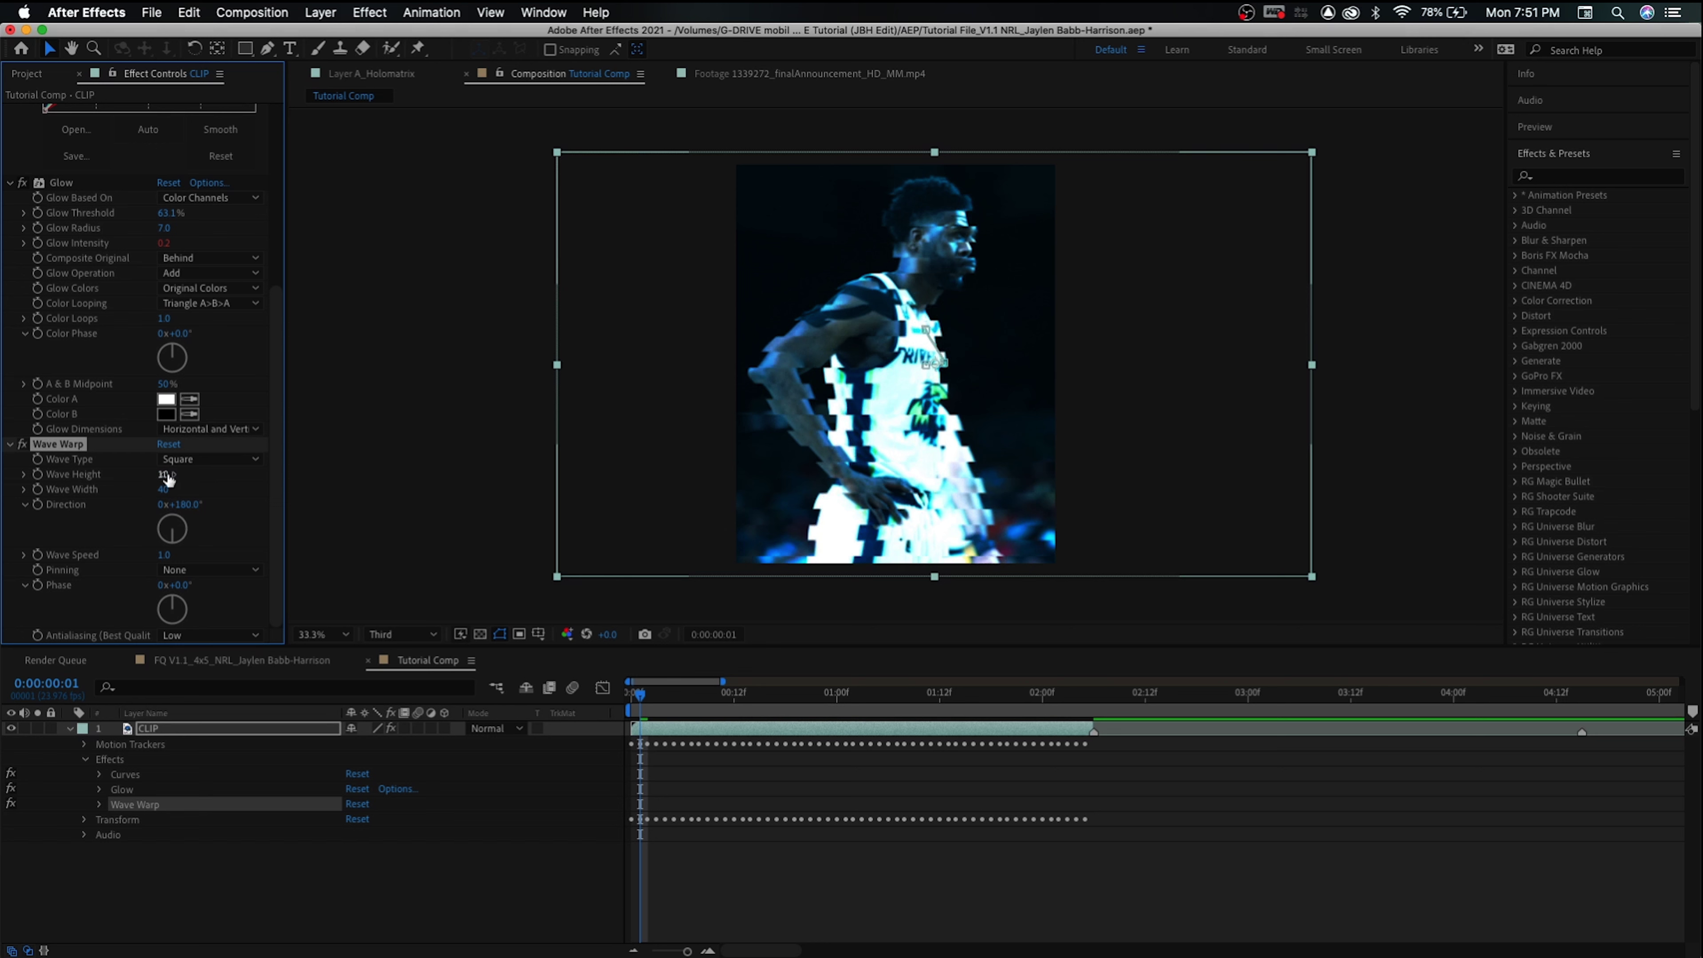
mouse_move(161, 474)
mouse_down()
mouse_move(164, 500)
mouse_move(200, 498)
mouse_move(114, 493)
mouse_move(265, 494)
mouse_move(138, 496)
mouse_up()
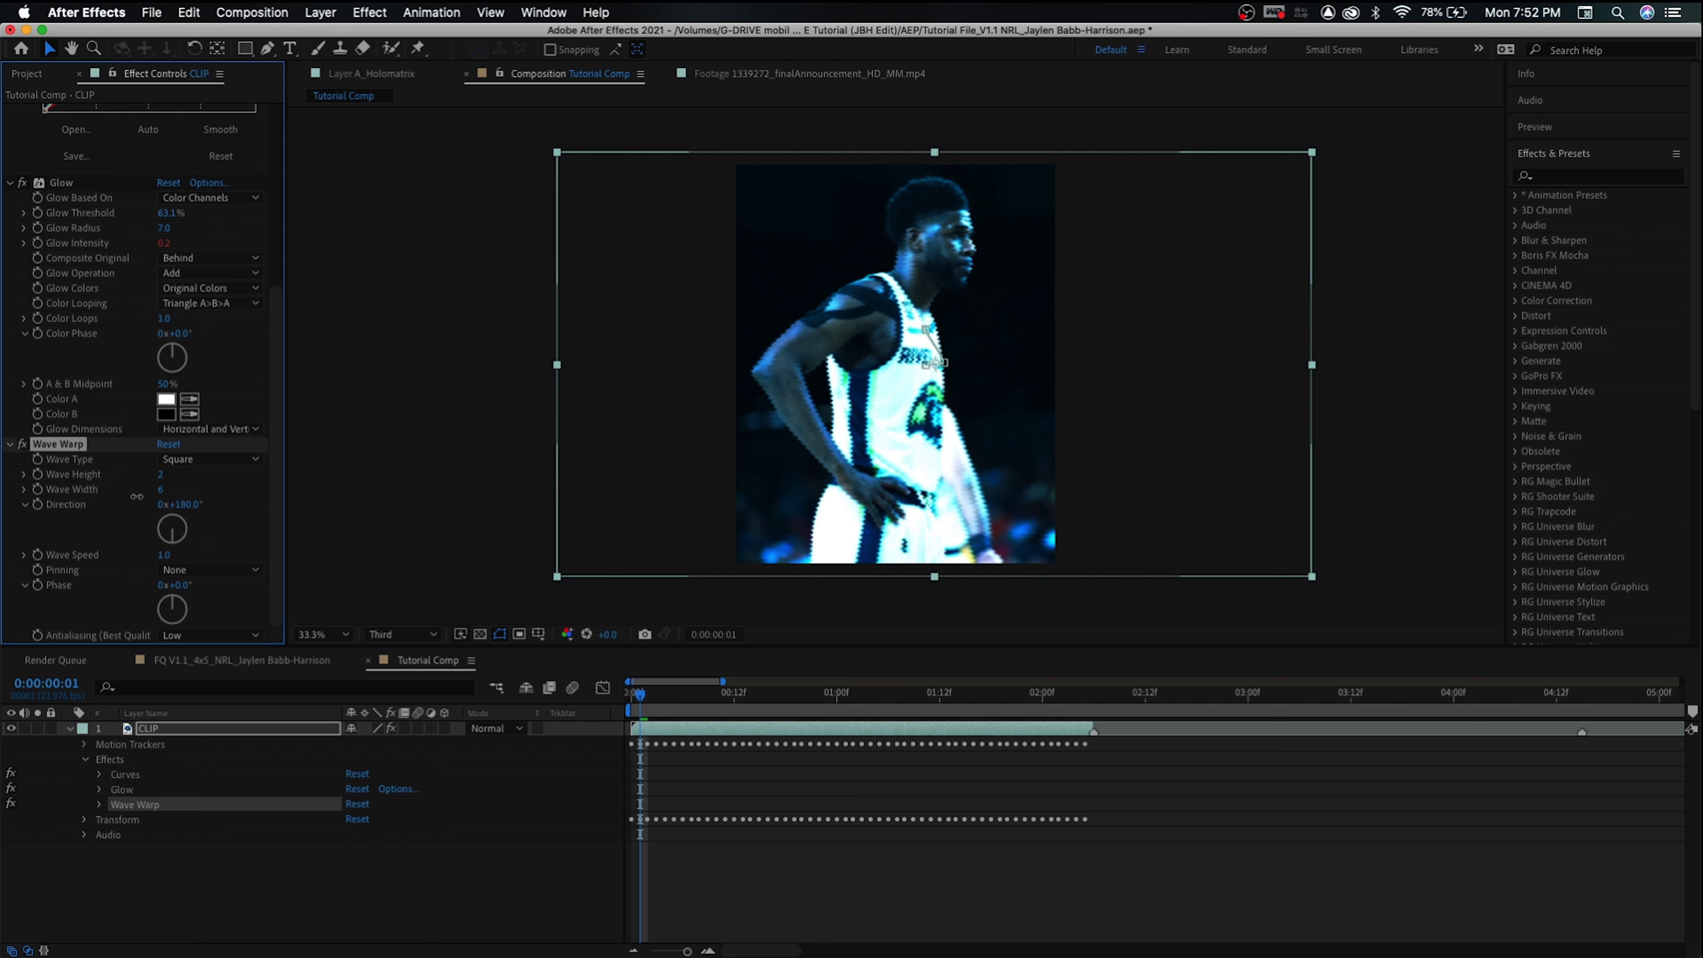
drag(137, 496, 128, 496)
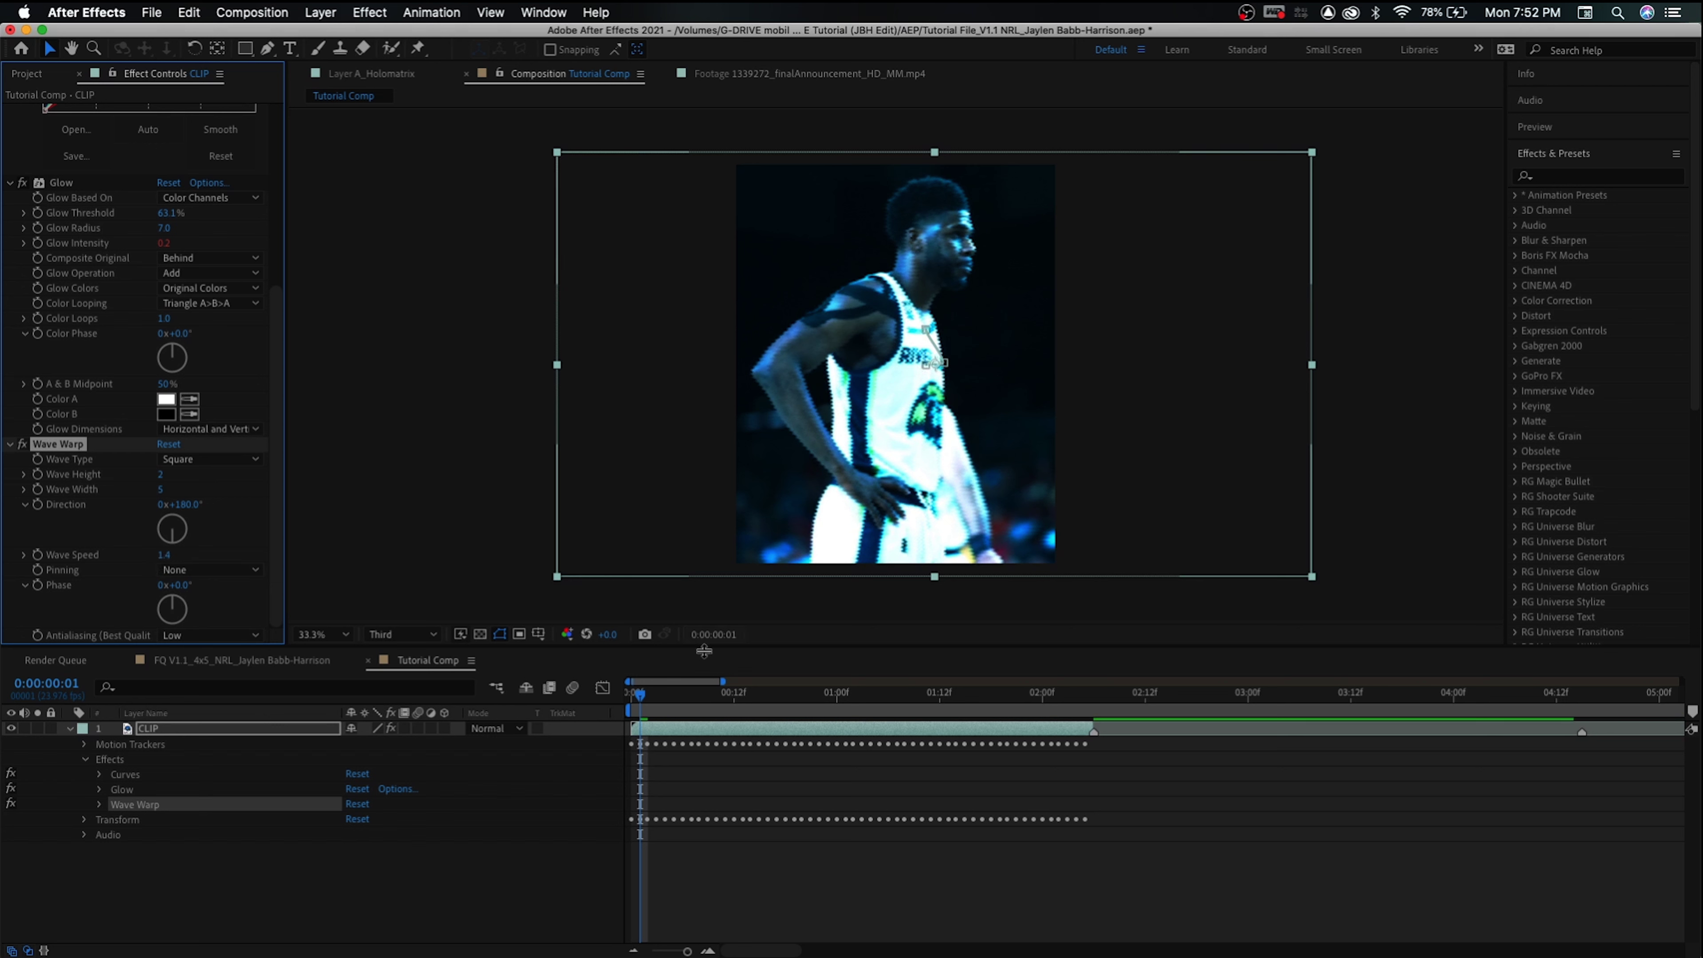
key(Home)
key(space)
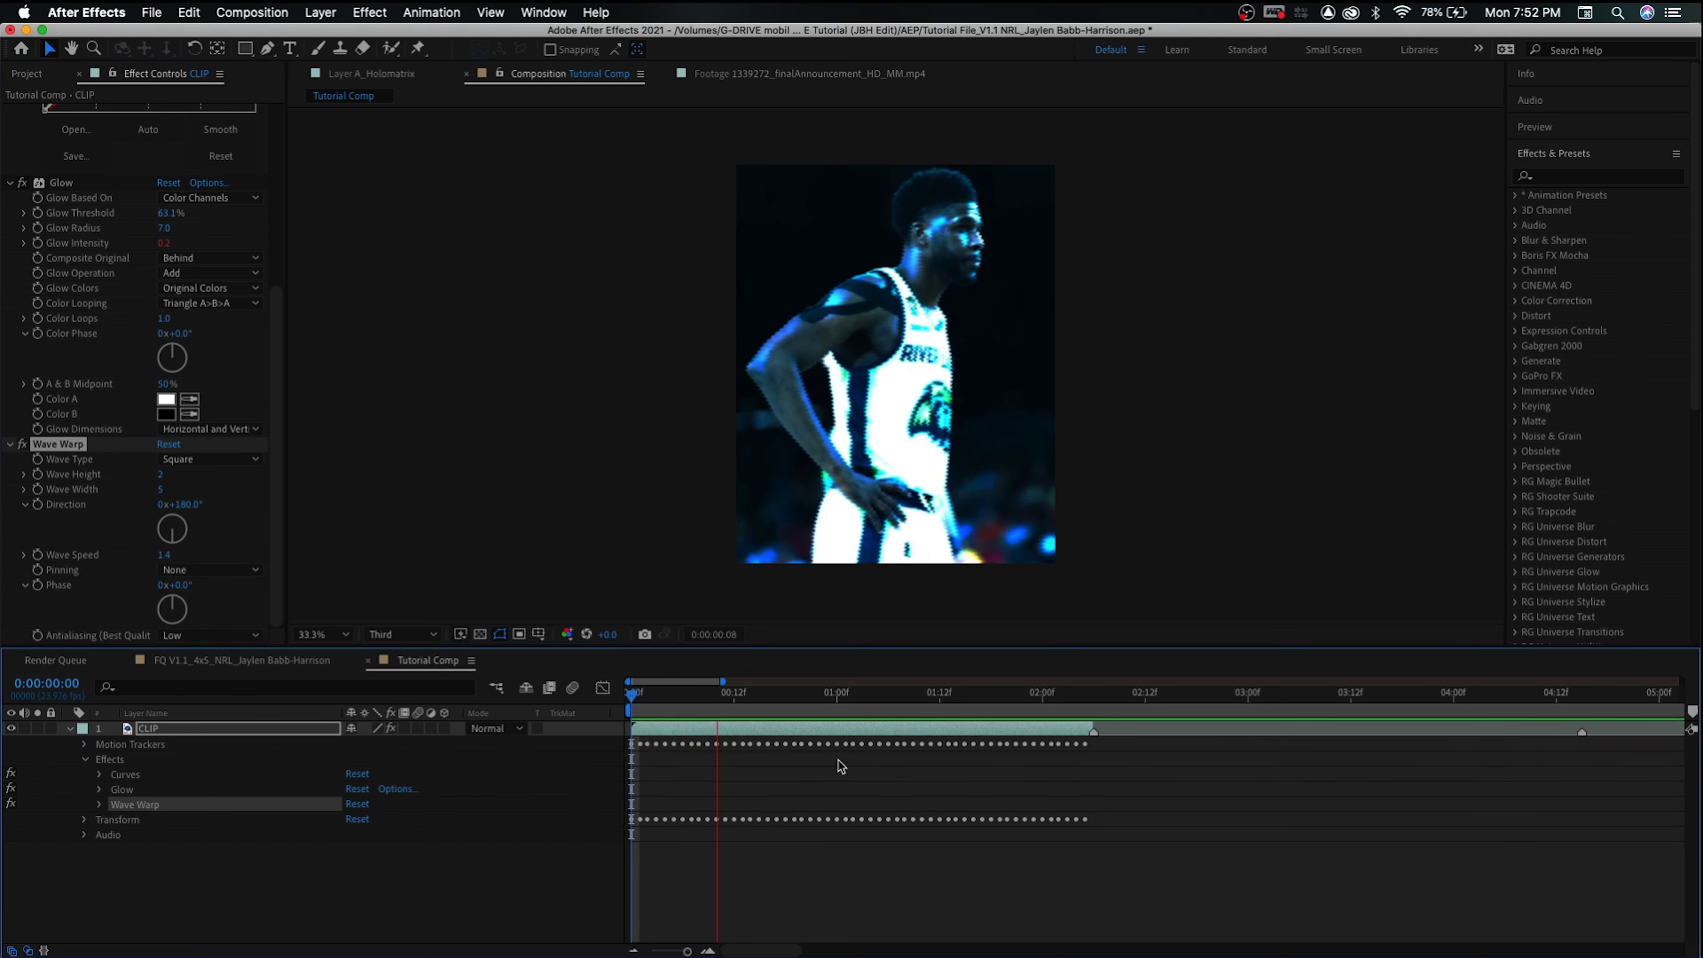
key(space)
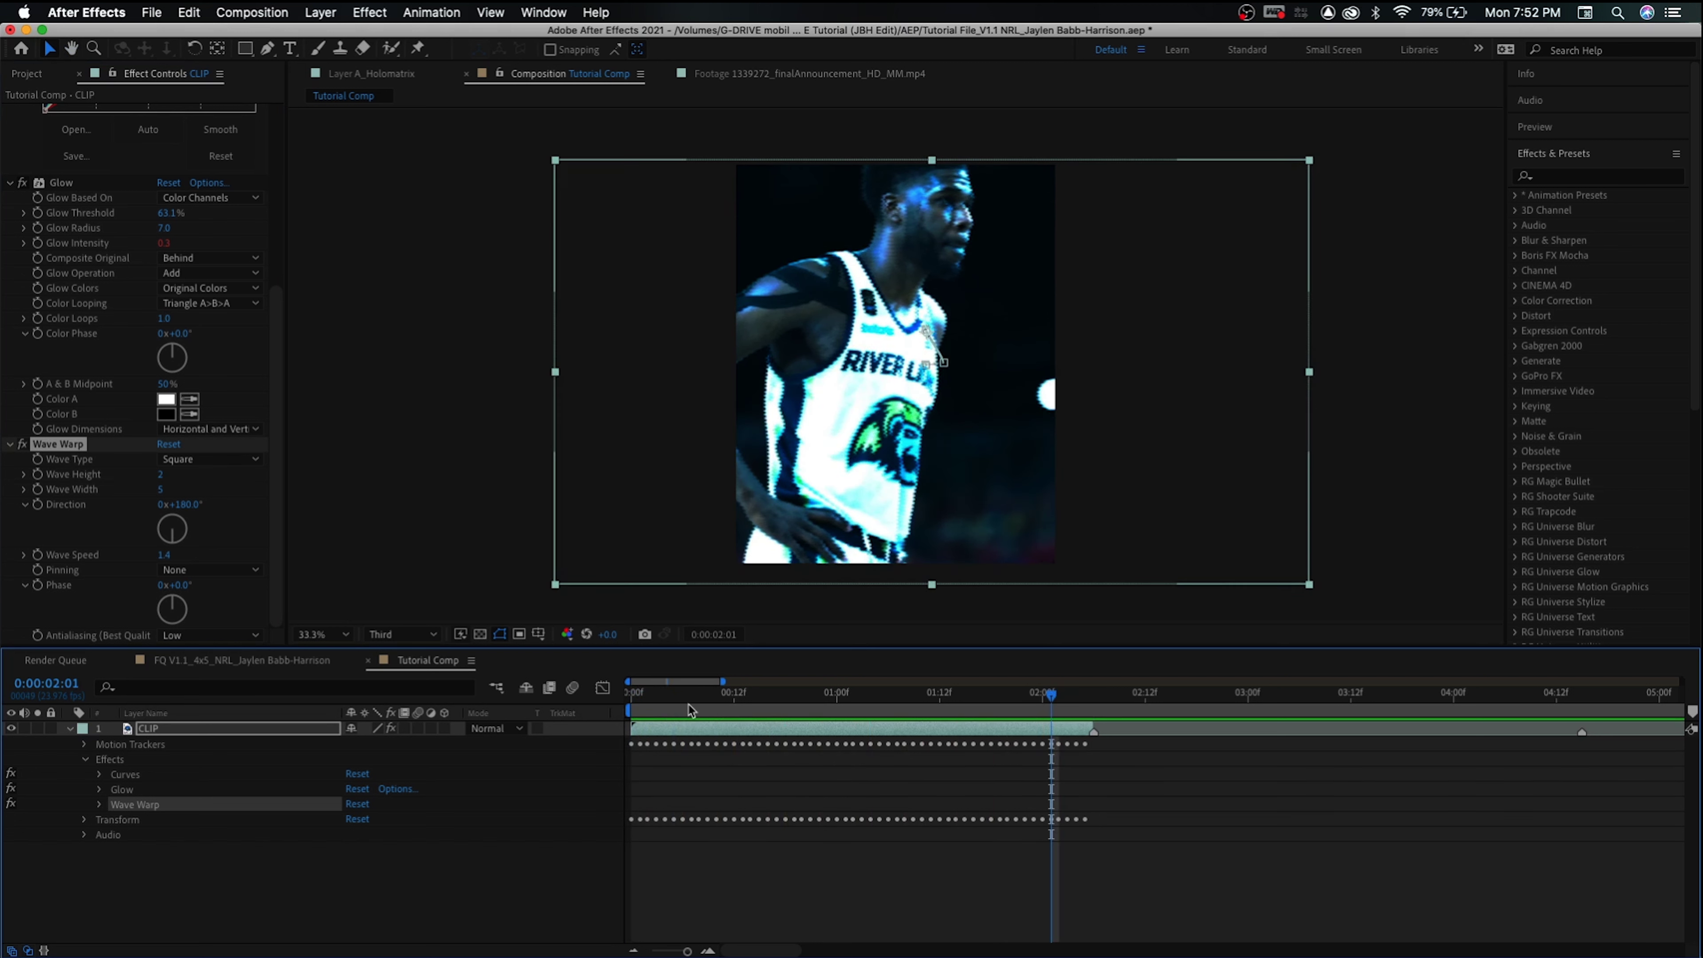
click(673, 710)
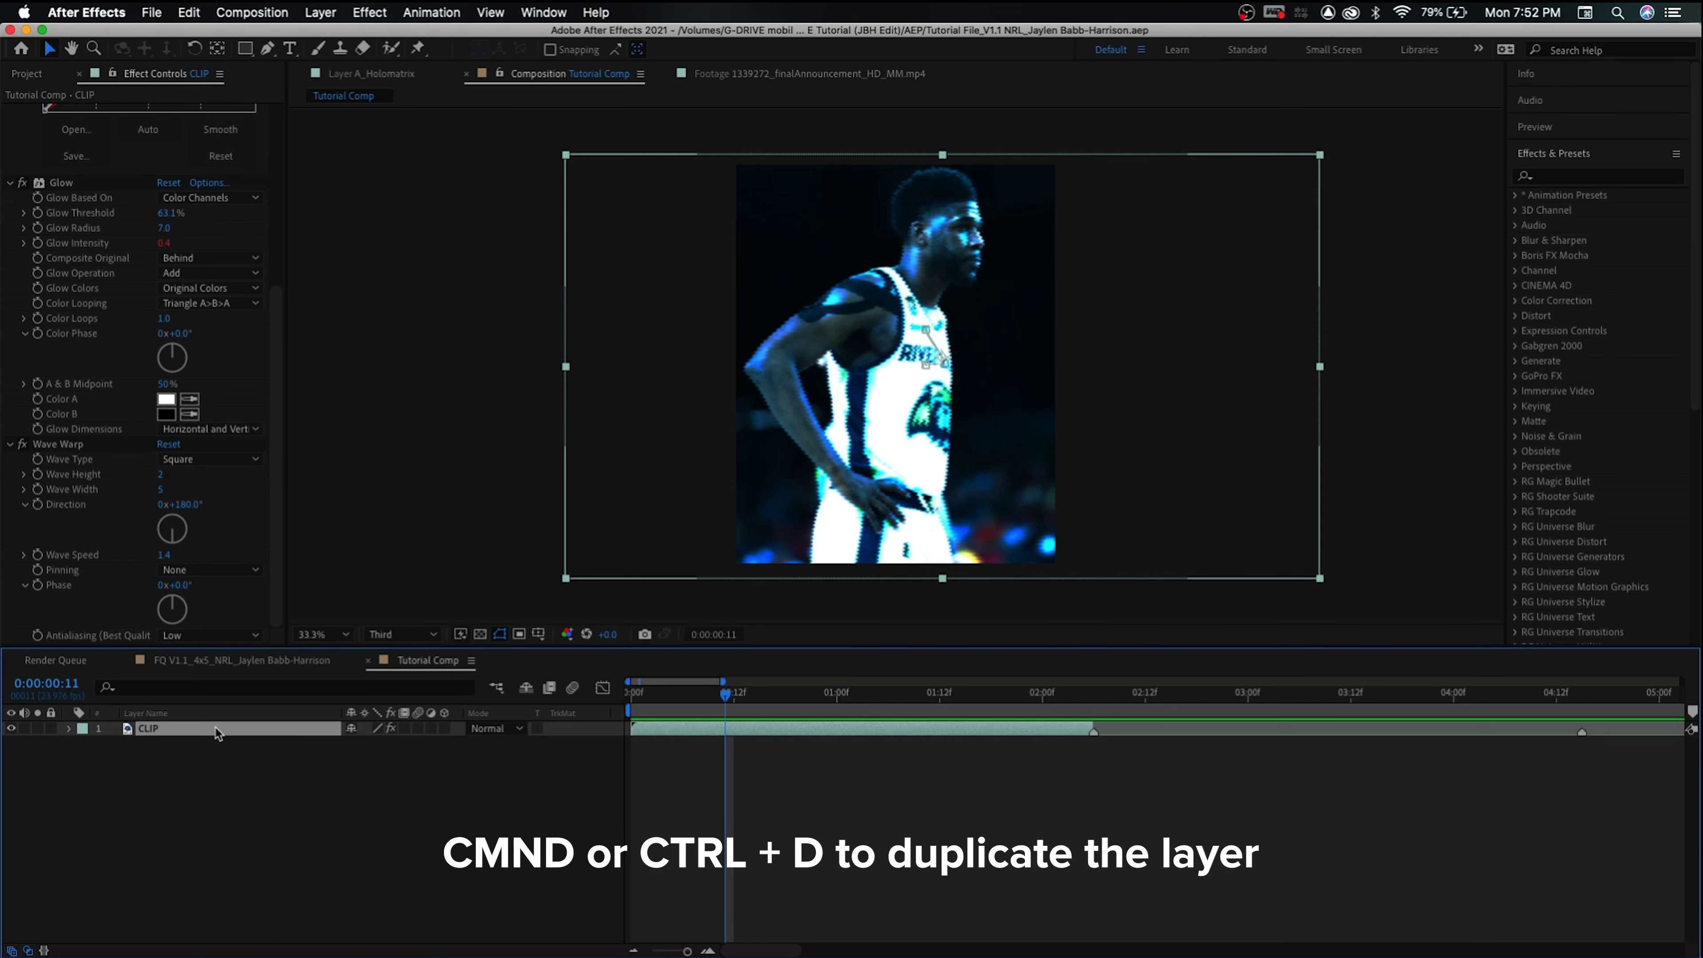
Duplicate CLIP as CLIP 2 and open 1339272_finalAnnouncement_HD_MM.mp4 in the Footage viewer
key(super+d)
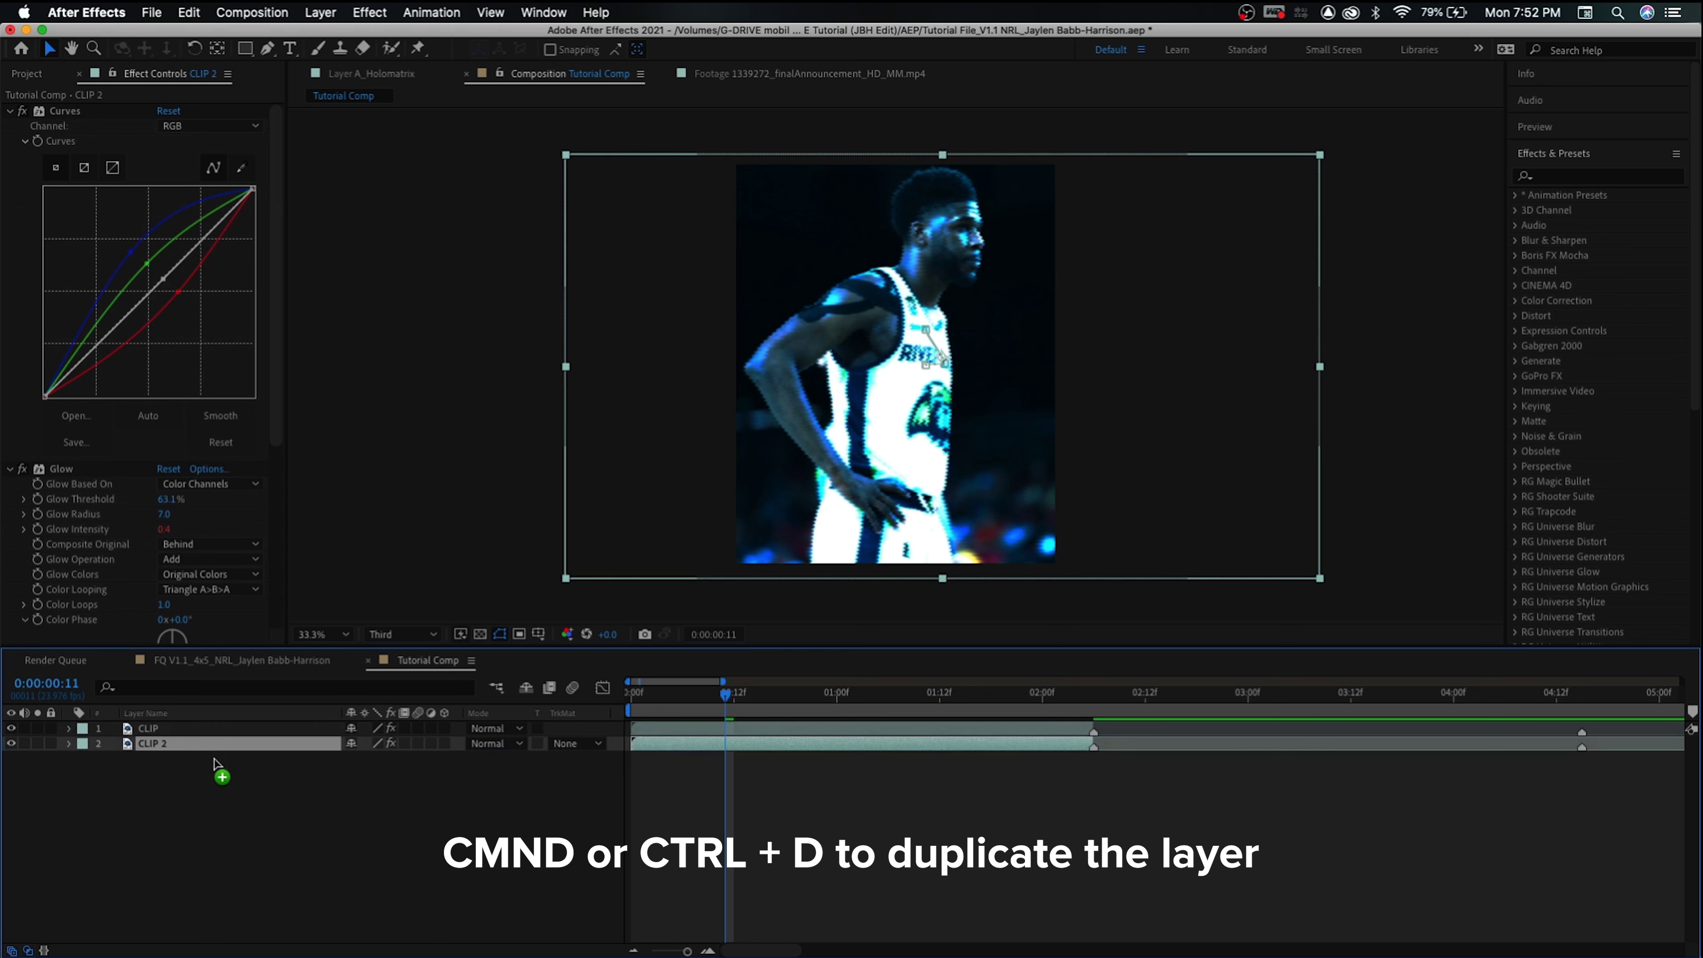
click(216, 765)
click(213, 746)
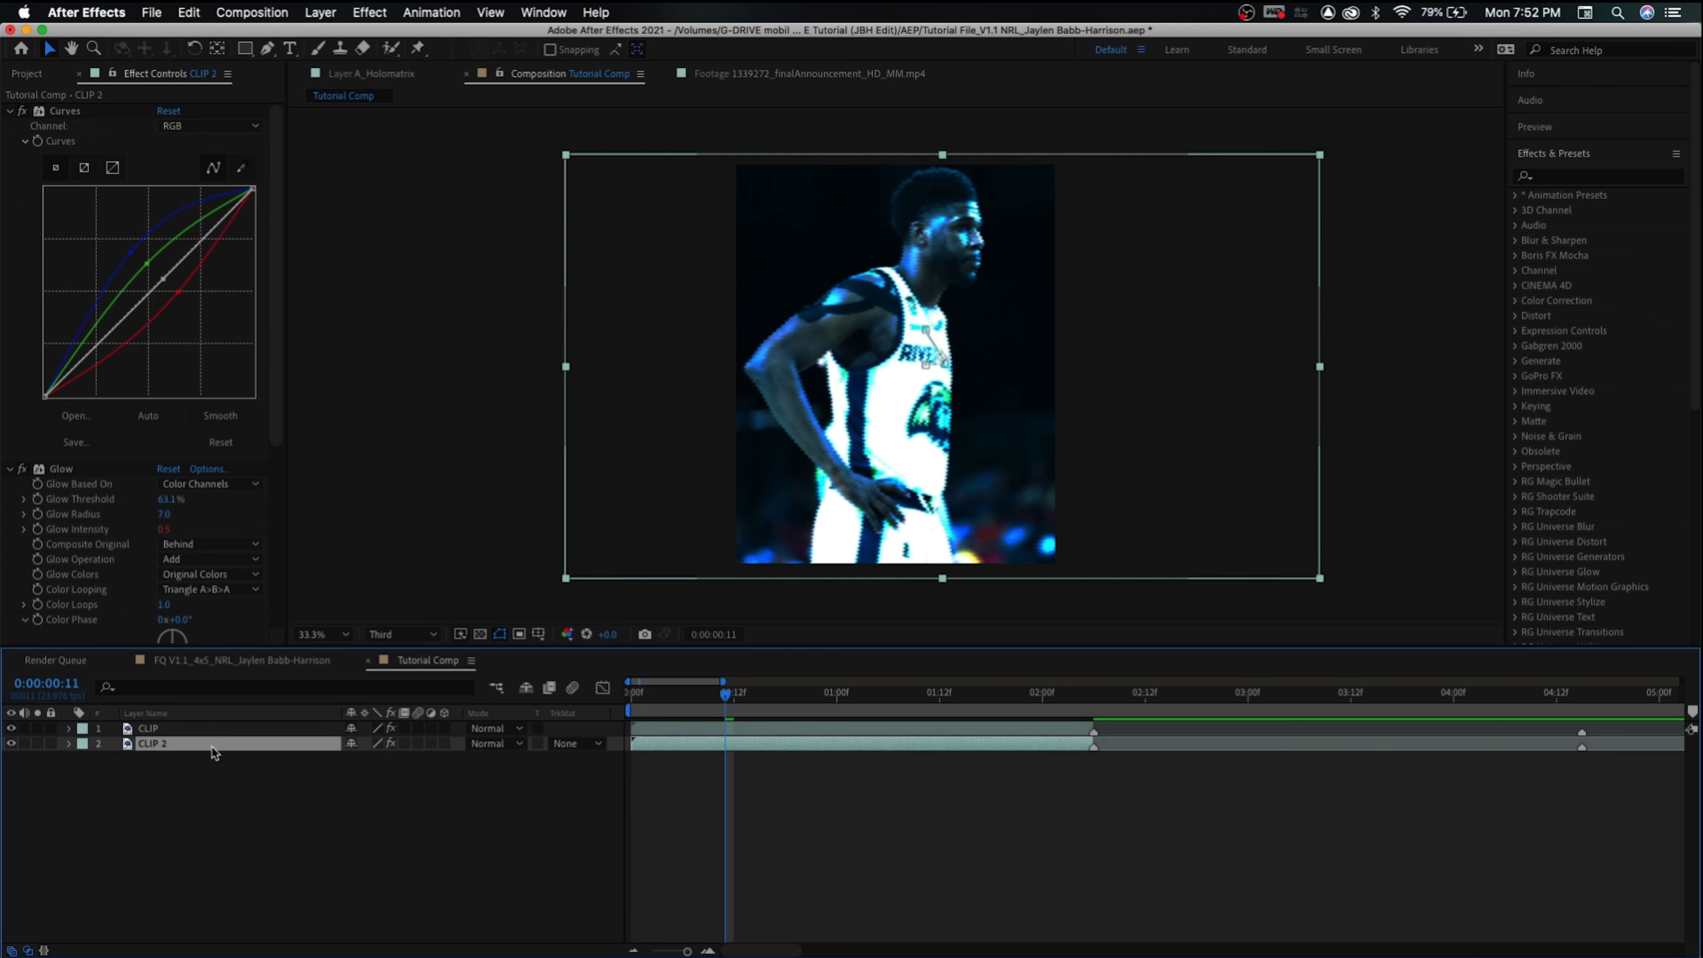
click(209, 729)
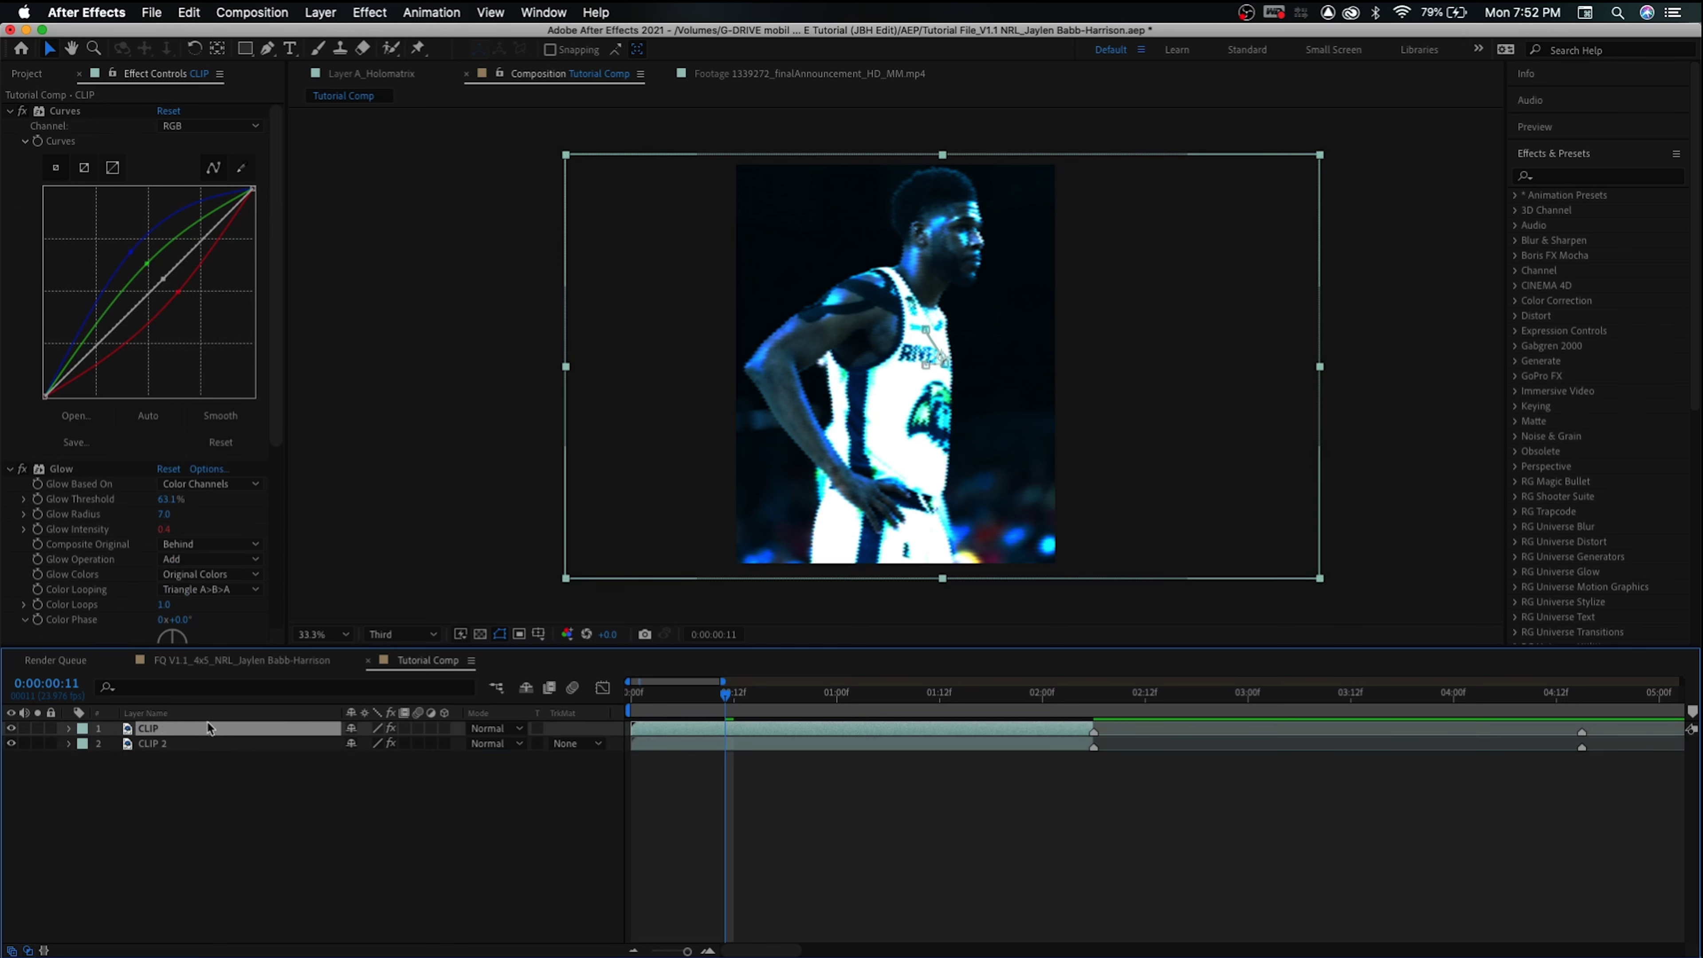
click(47, 79)
double_click(57, 303)
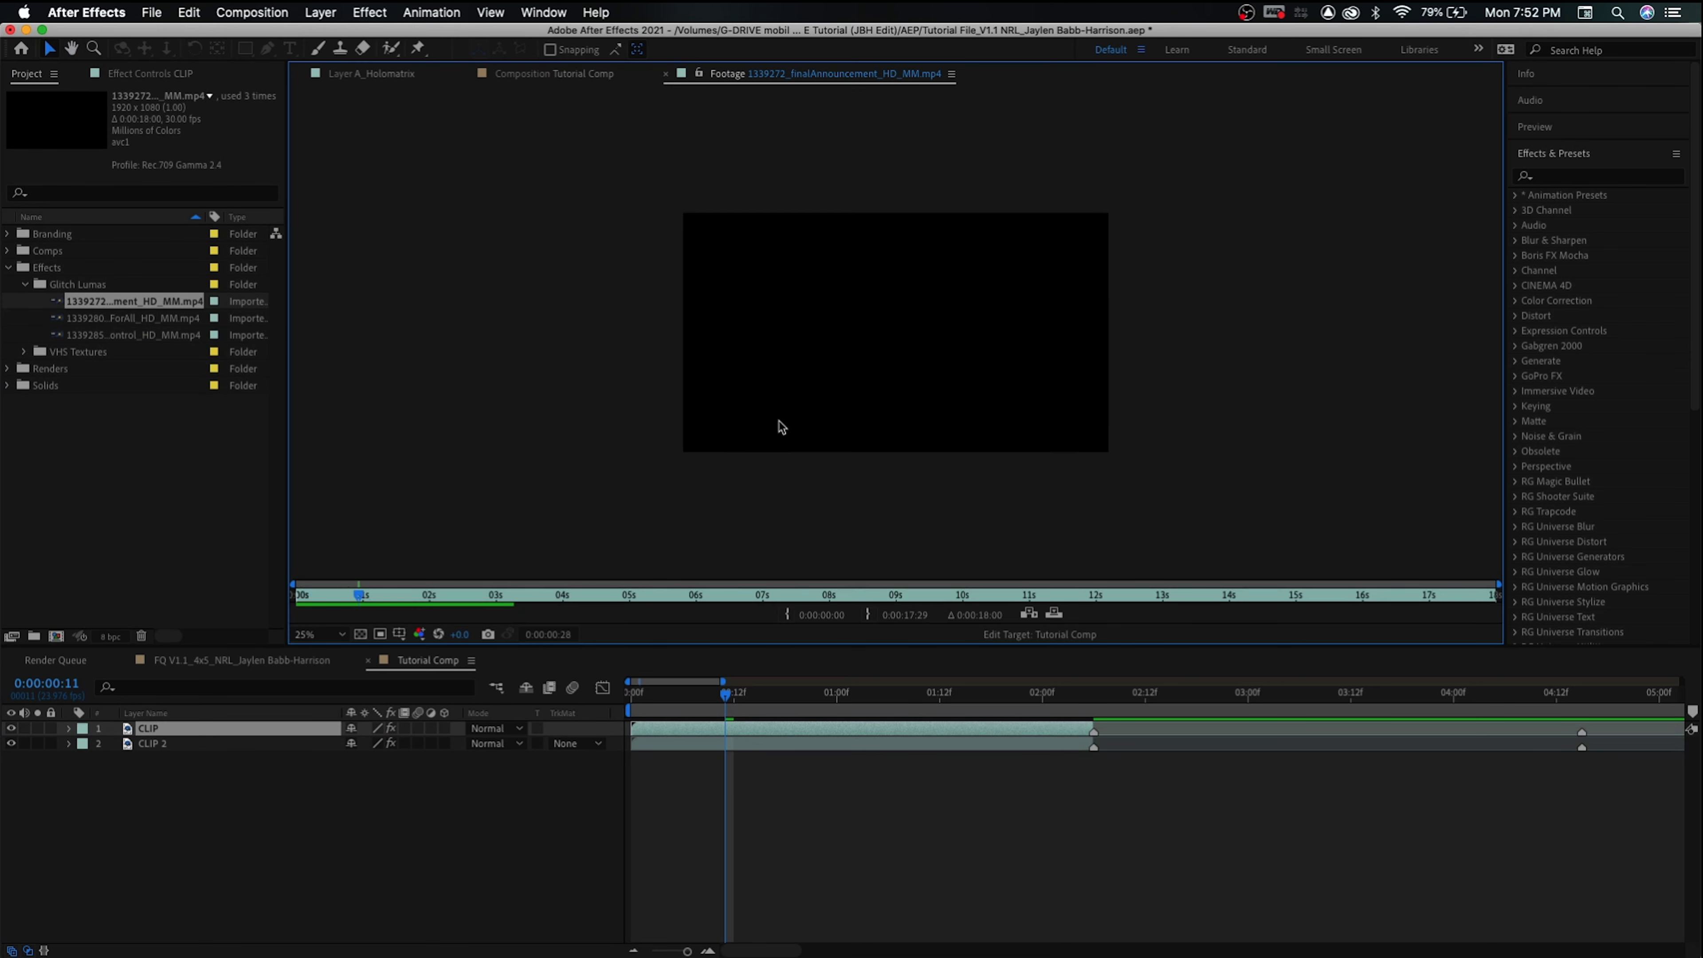
Scrub the glitch footage to find its striped and black frames, then add it to Tutorial Comp
drag(430, 602, 407, 601)
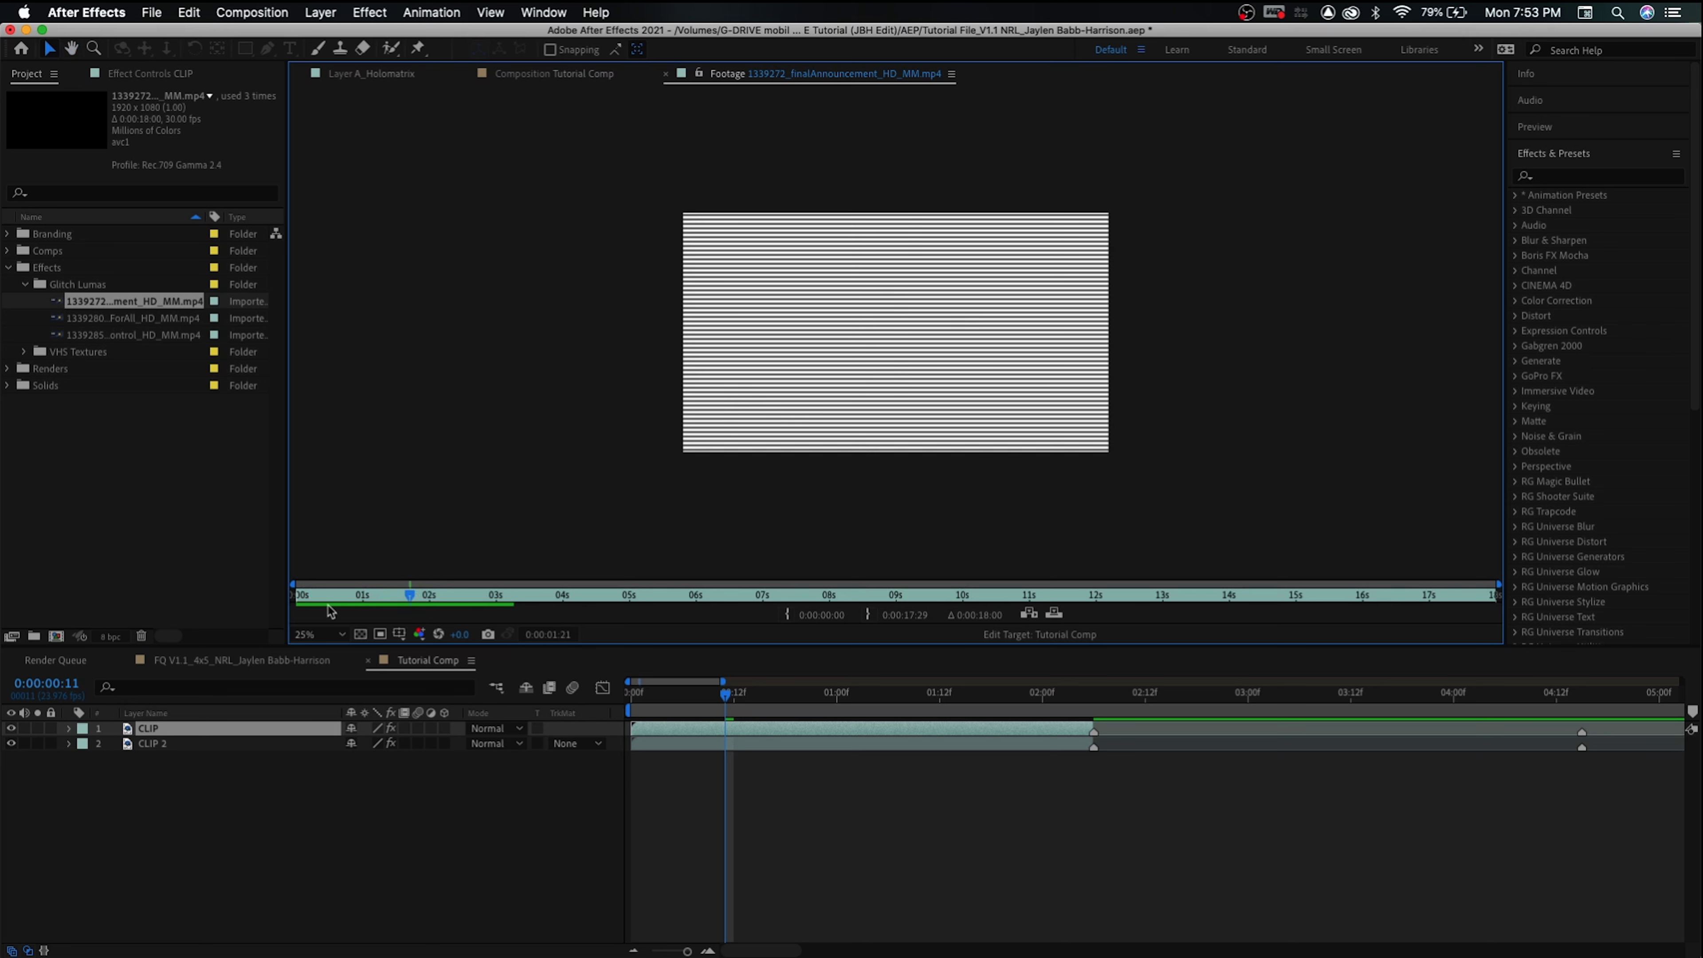
drag(410, 597, 573, 589)
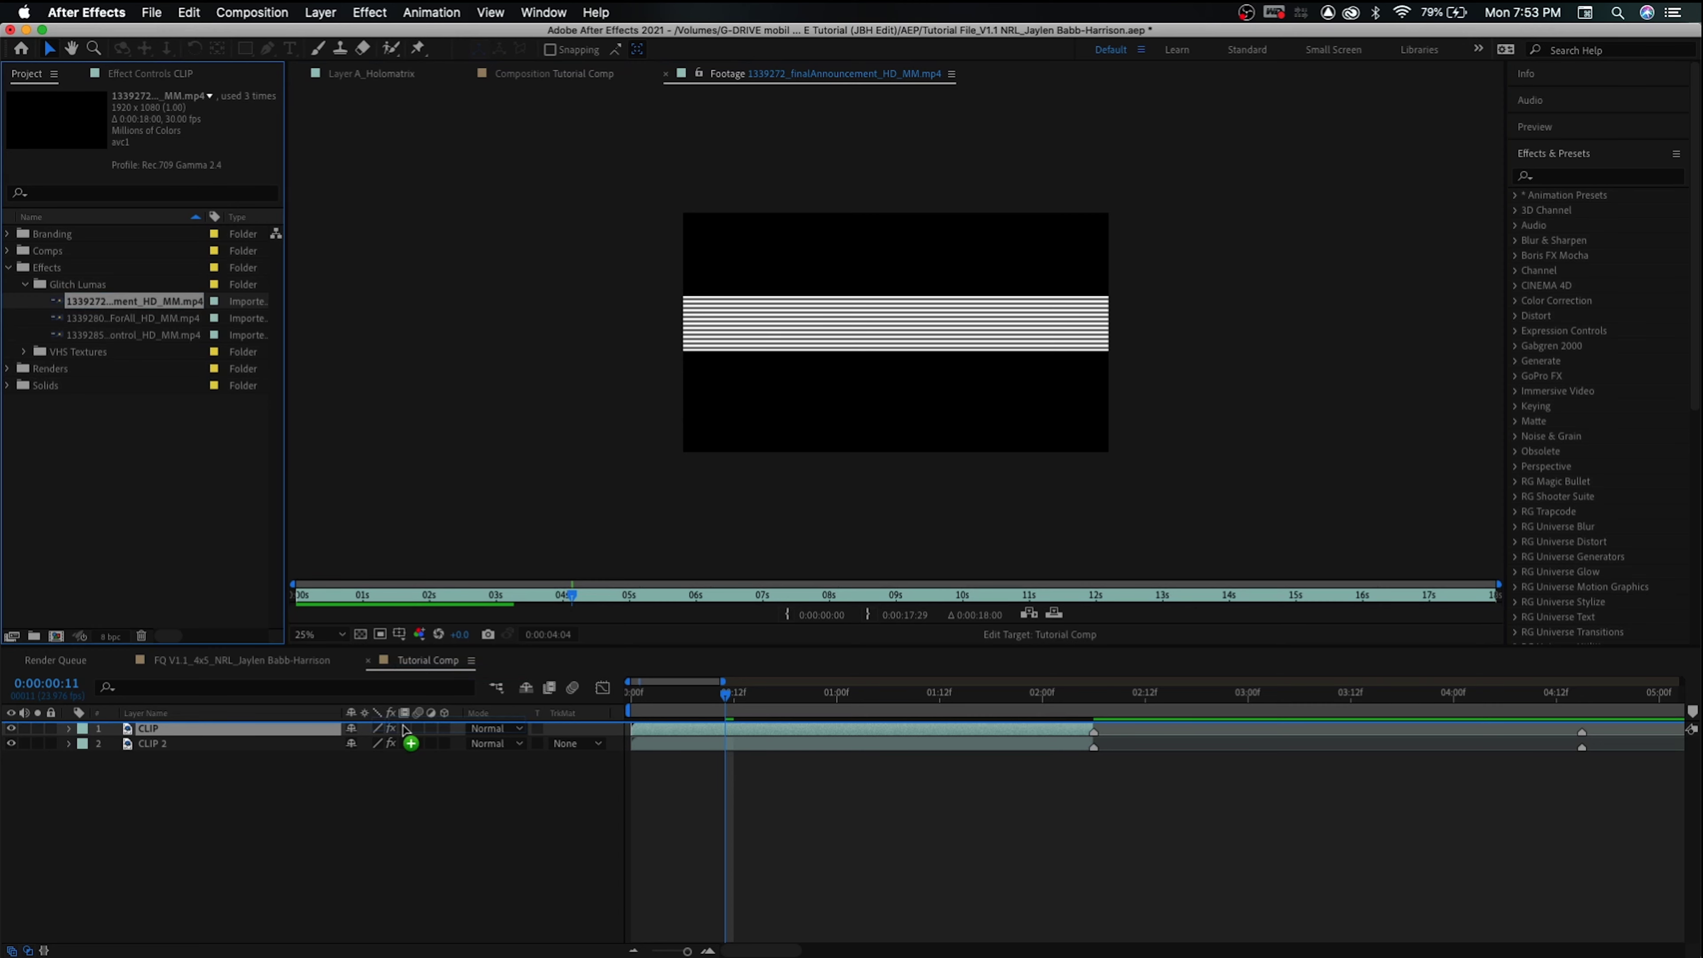
key(super+slash)
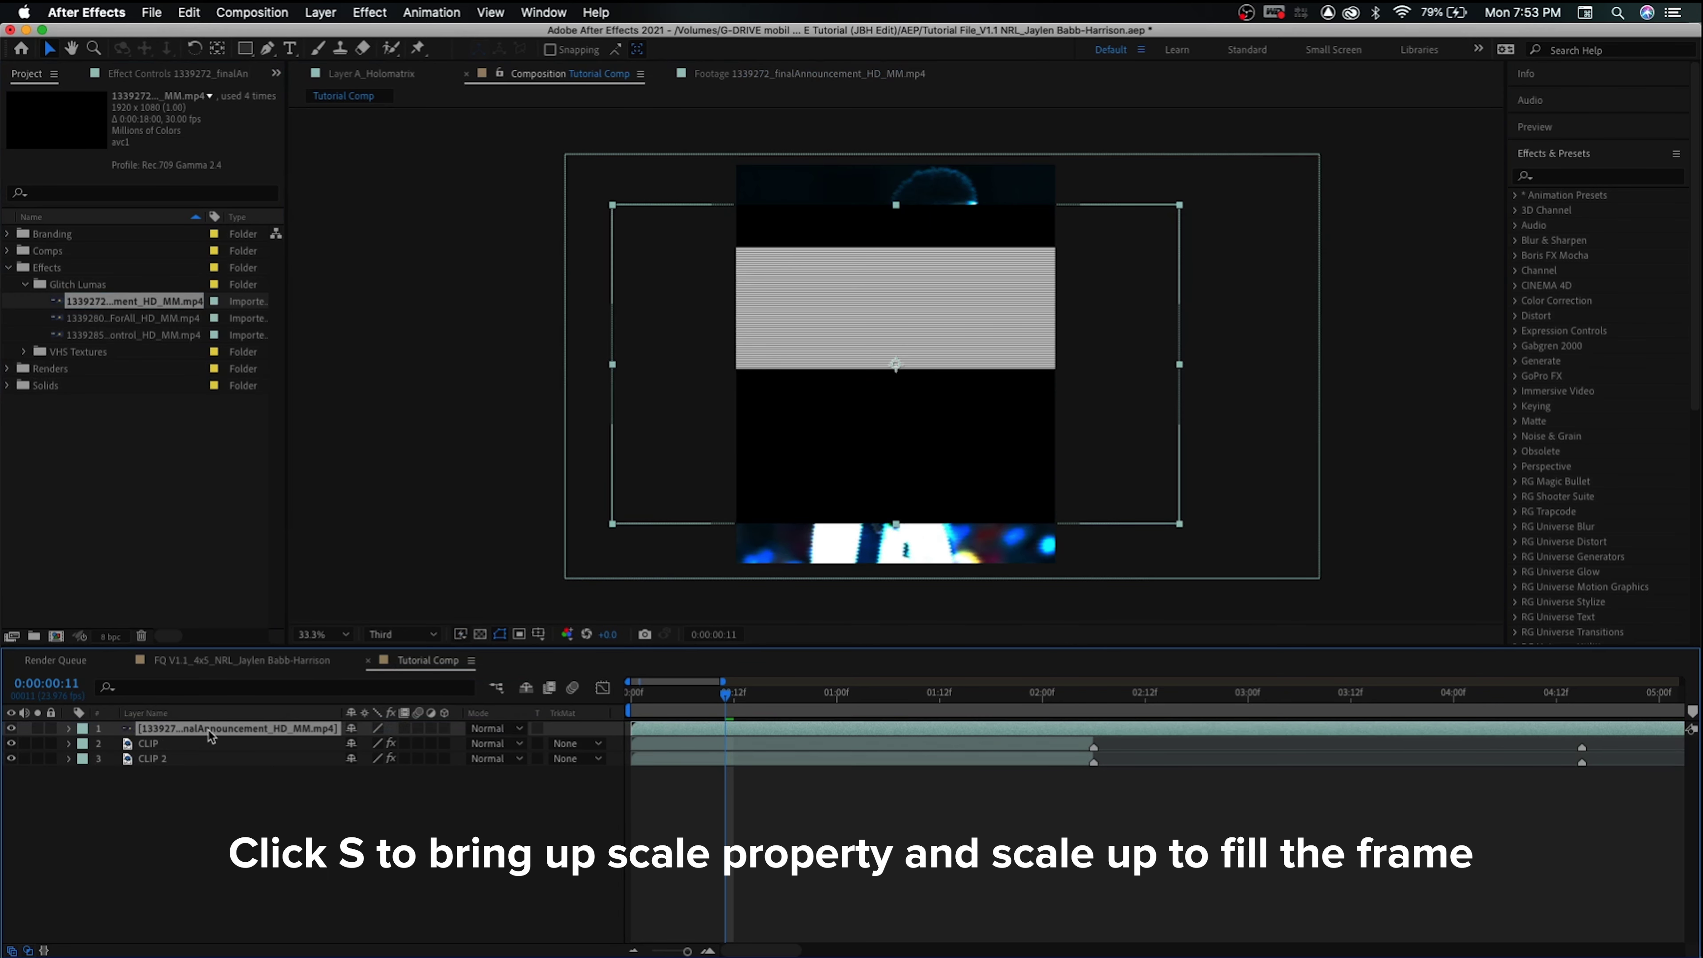
Scale the glitch footage layer to 125% and hide CLIP 2
key(s)
drag(399, 744, 427, 742)
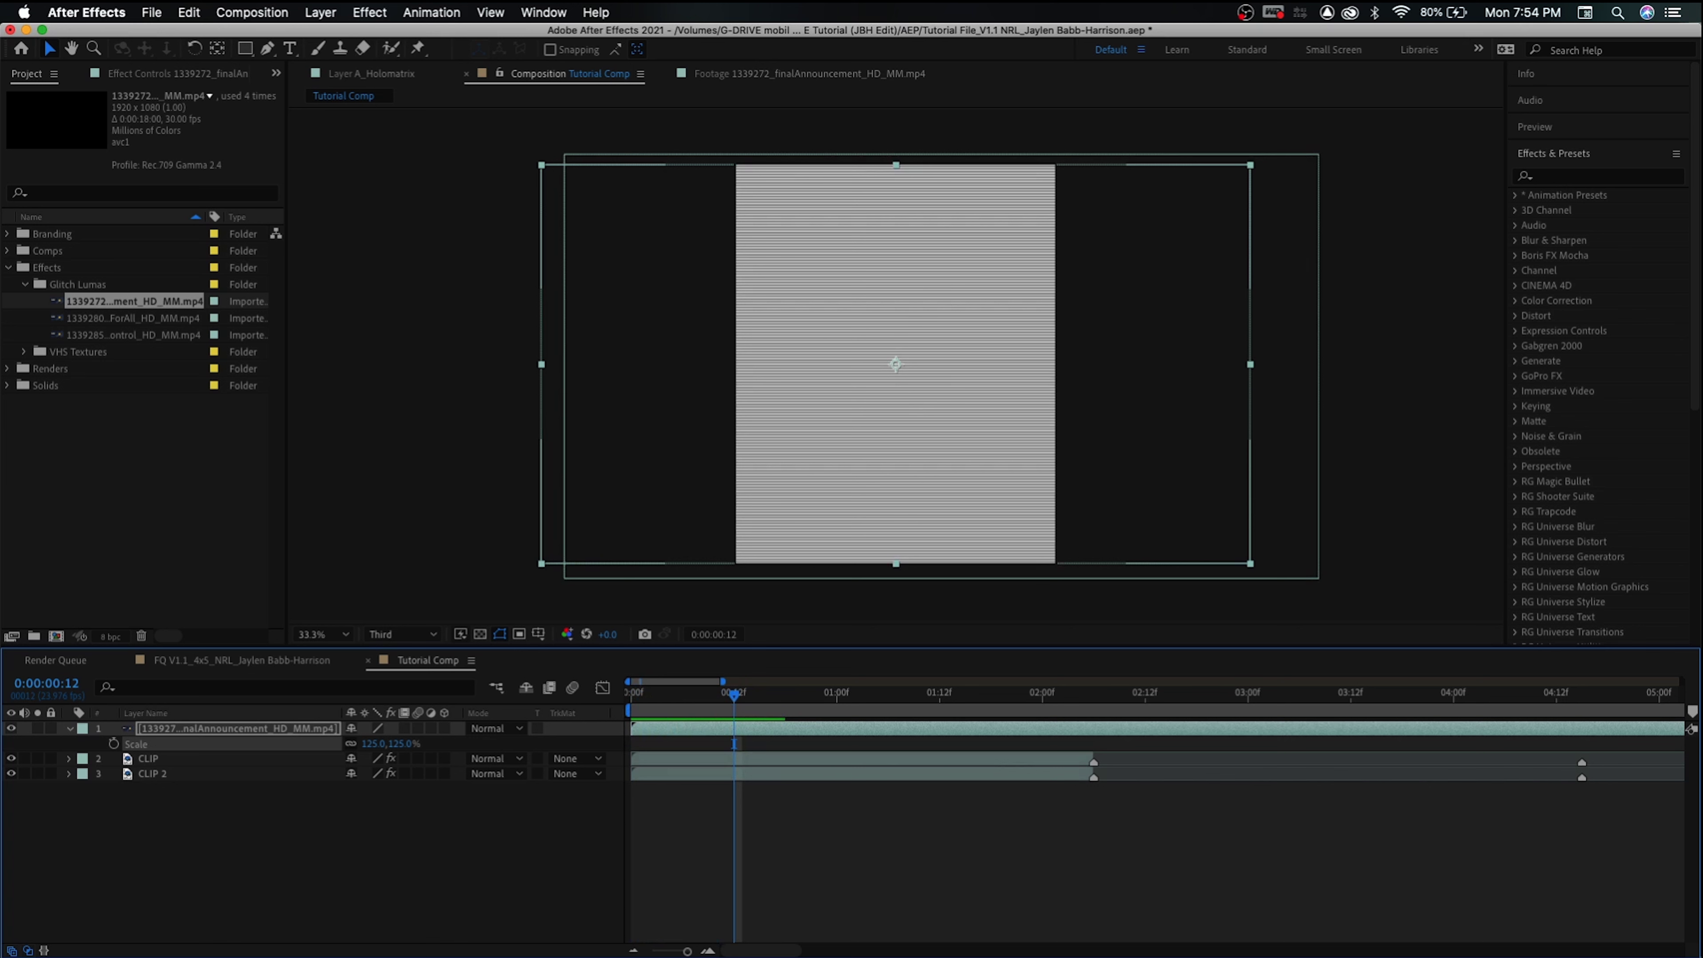
click(11, 773)
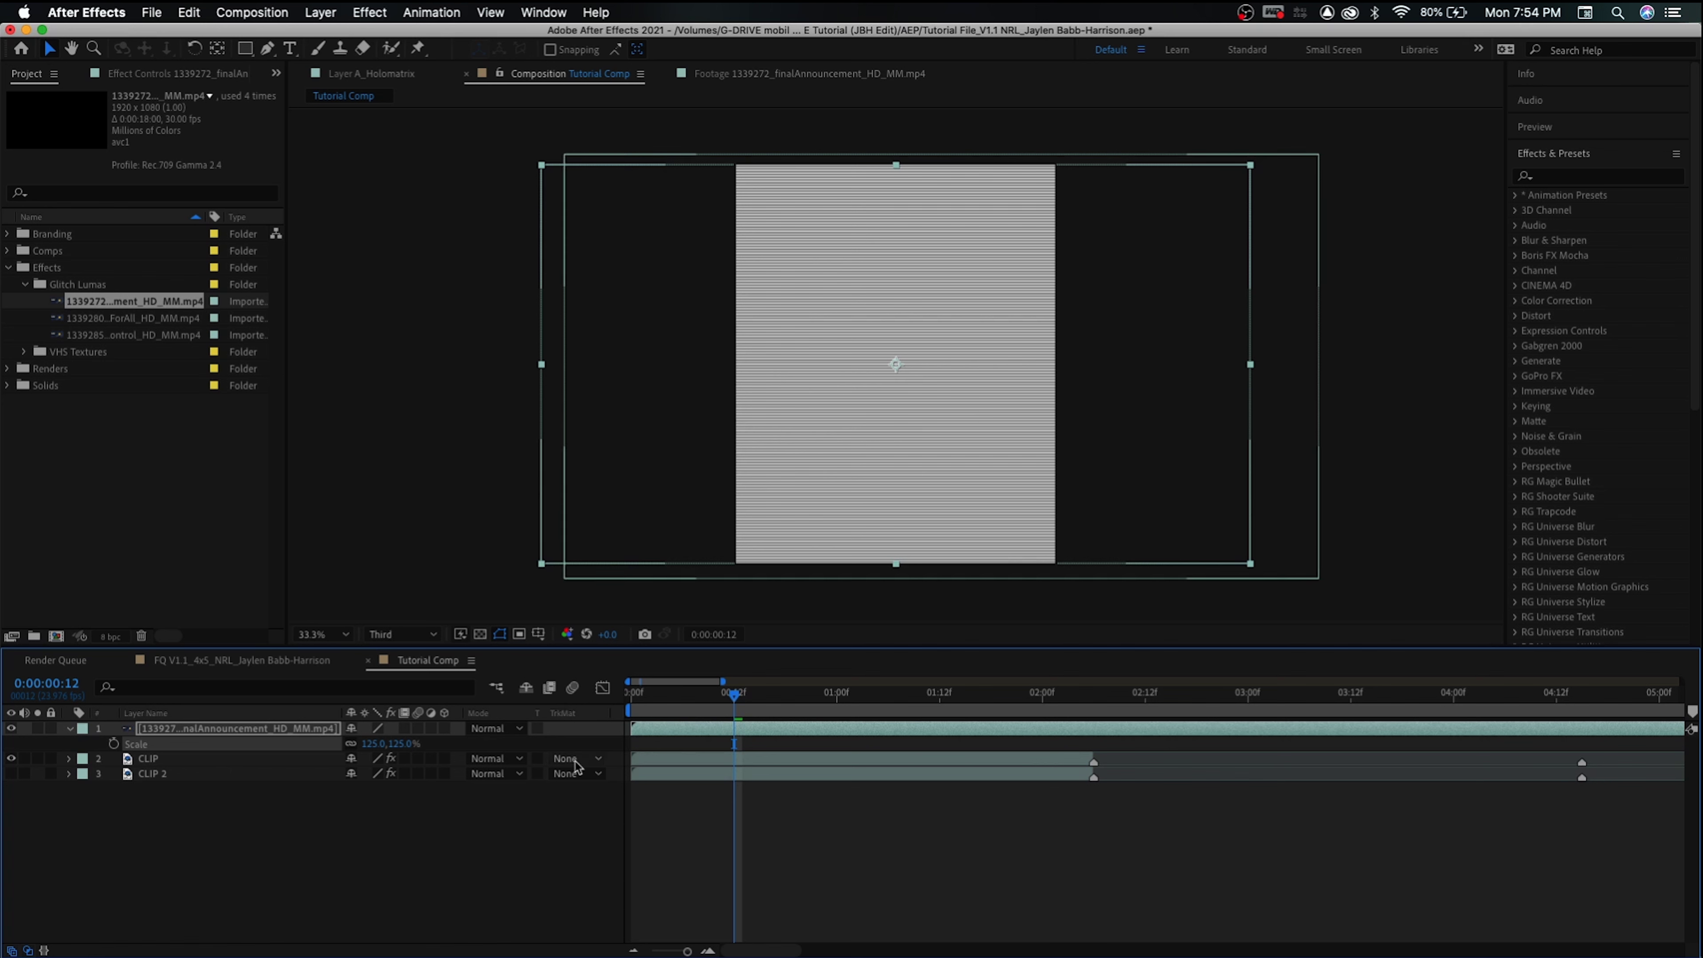
Set CLIP's track matte to Luma Matte and check the result up to 0:00:01:05
click(241, 762)
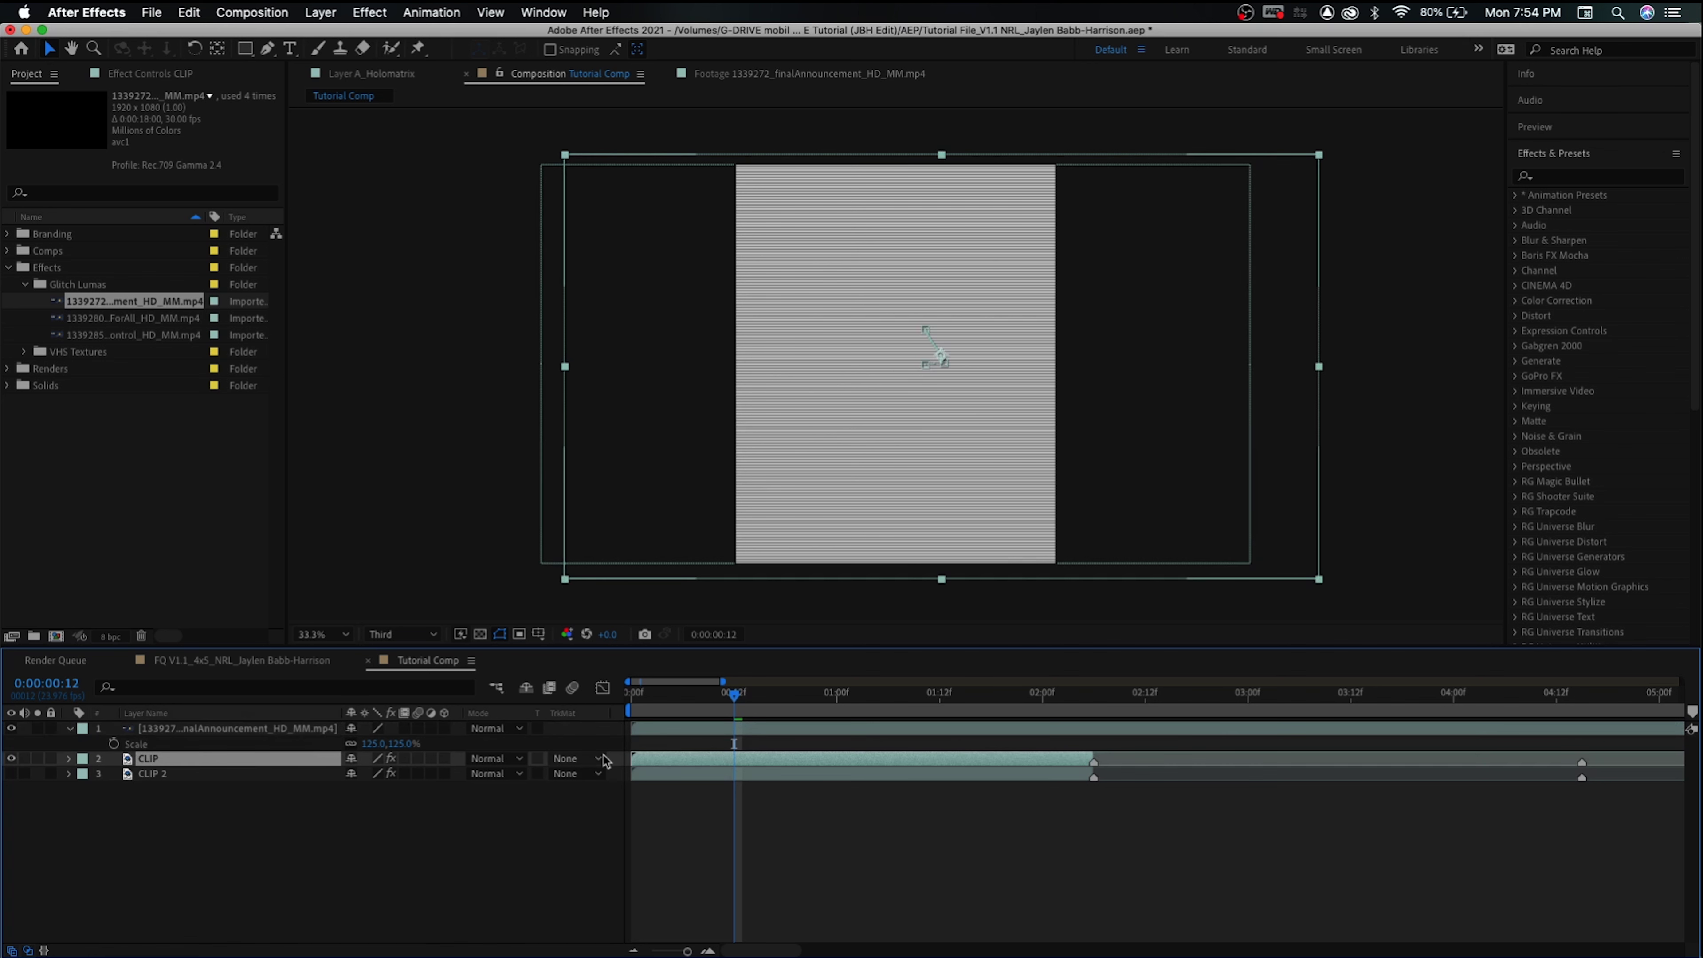
click(590, 758)
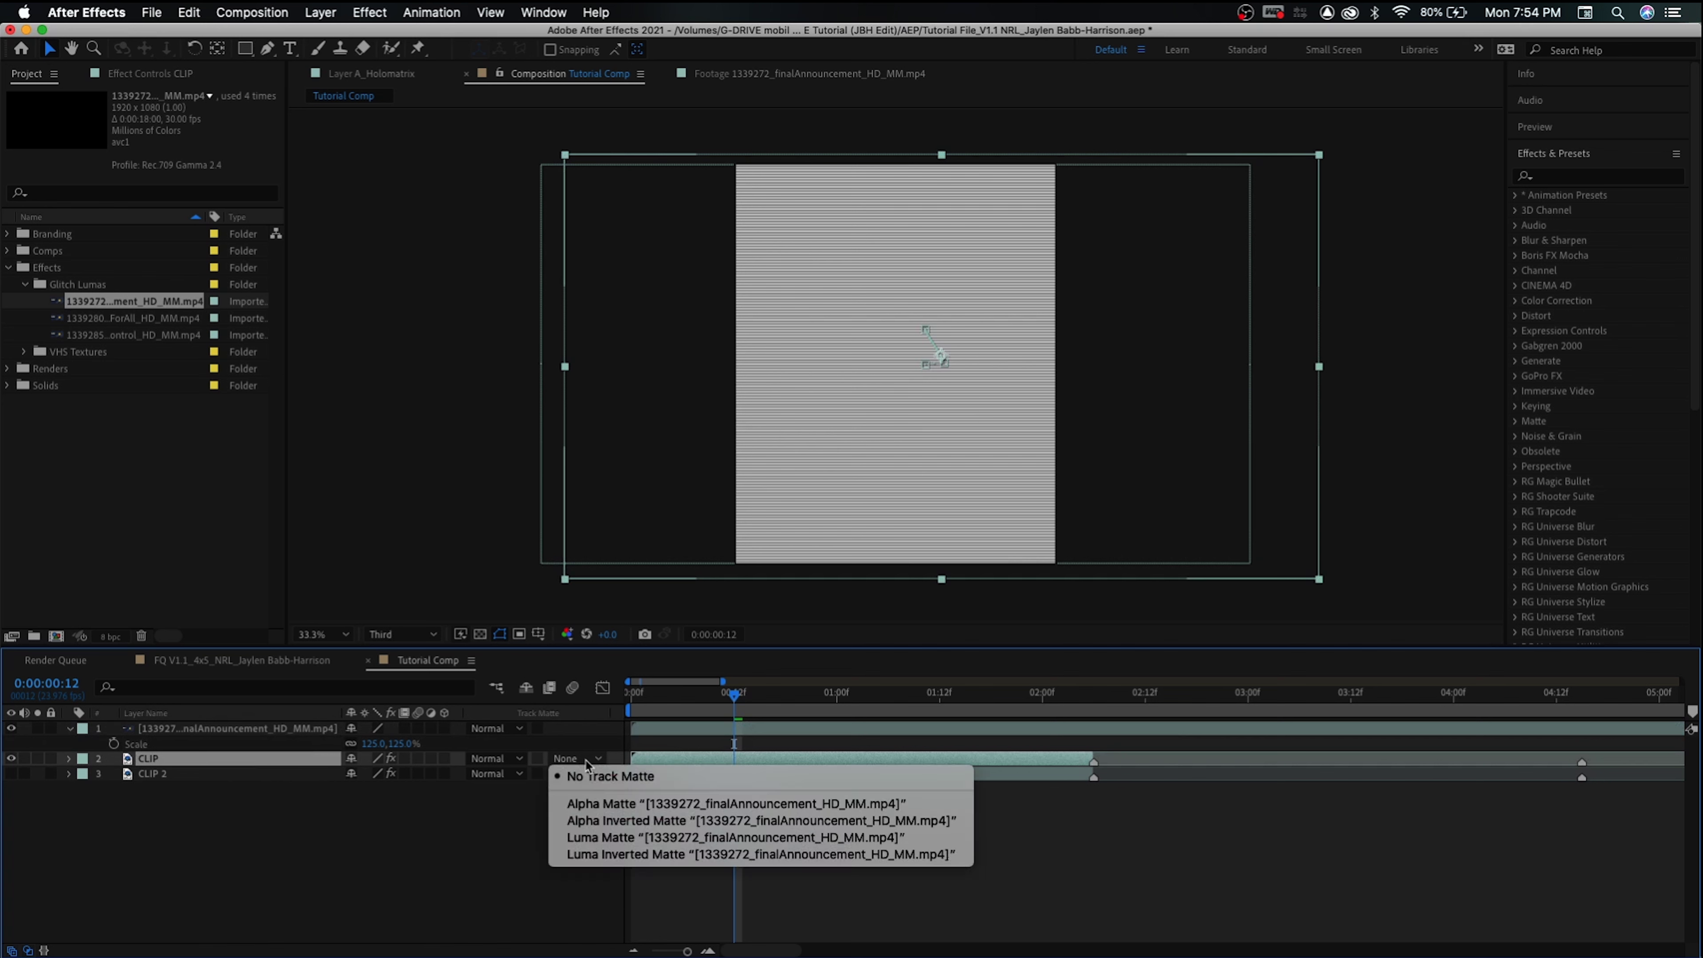
click(617, 844)
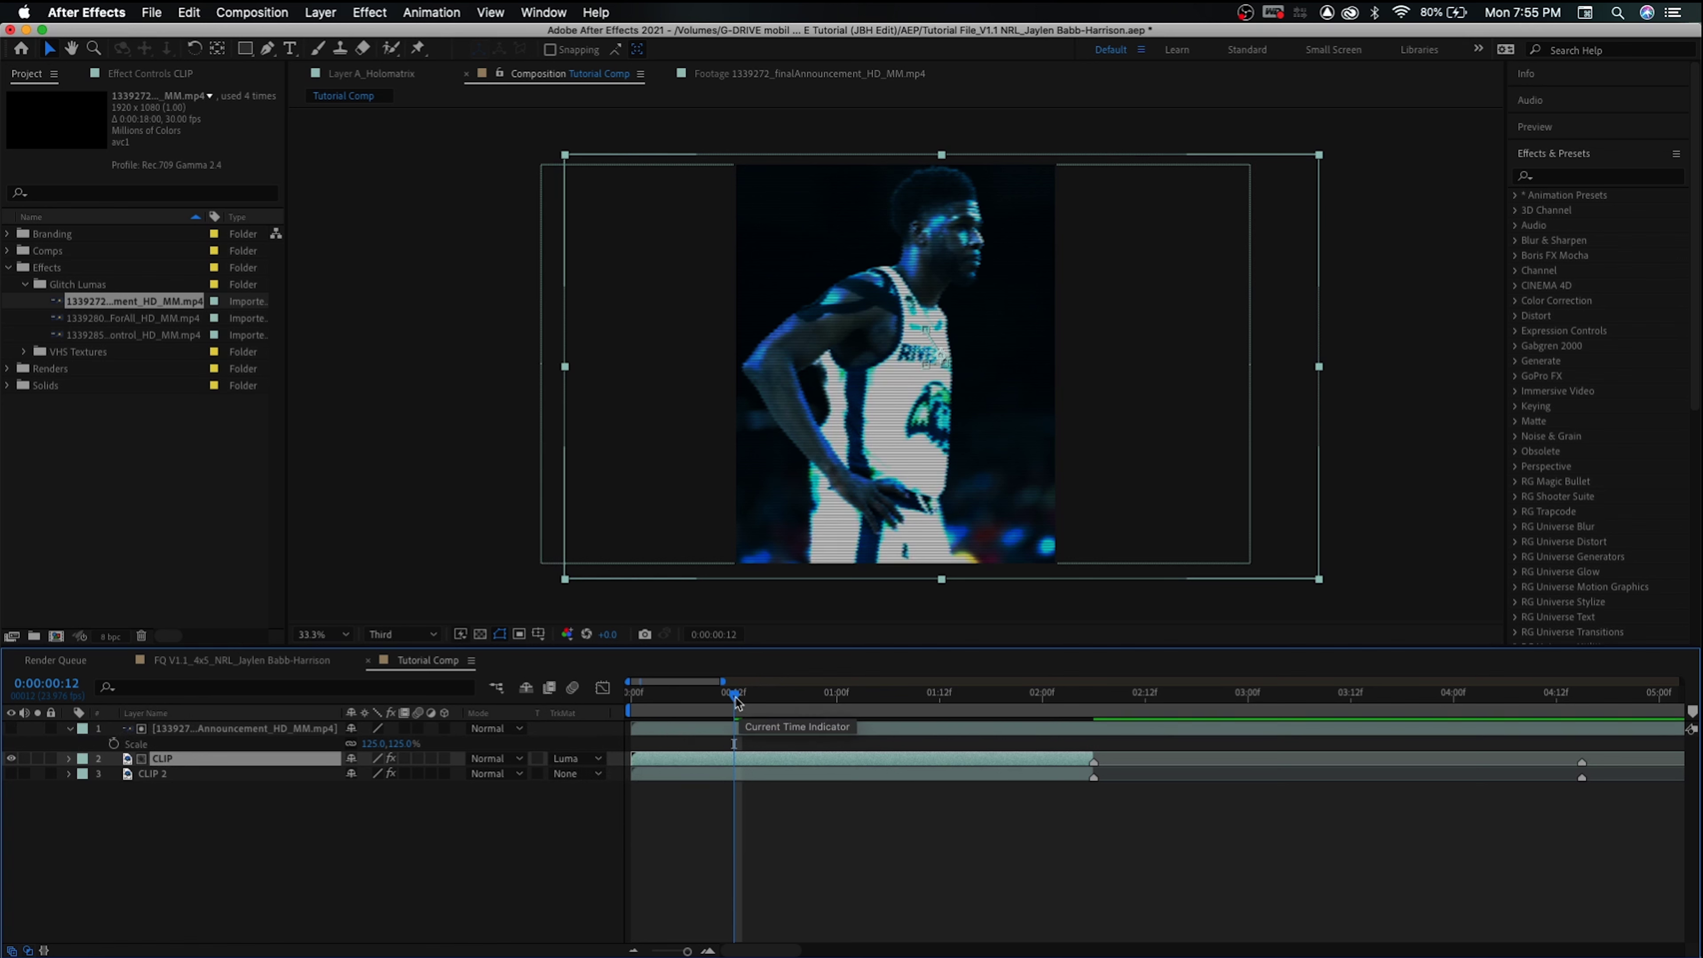
drag(735, 698, 752, 698)
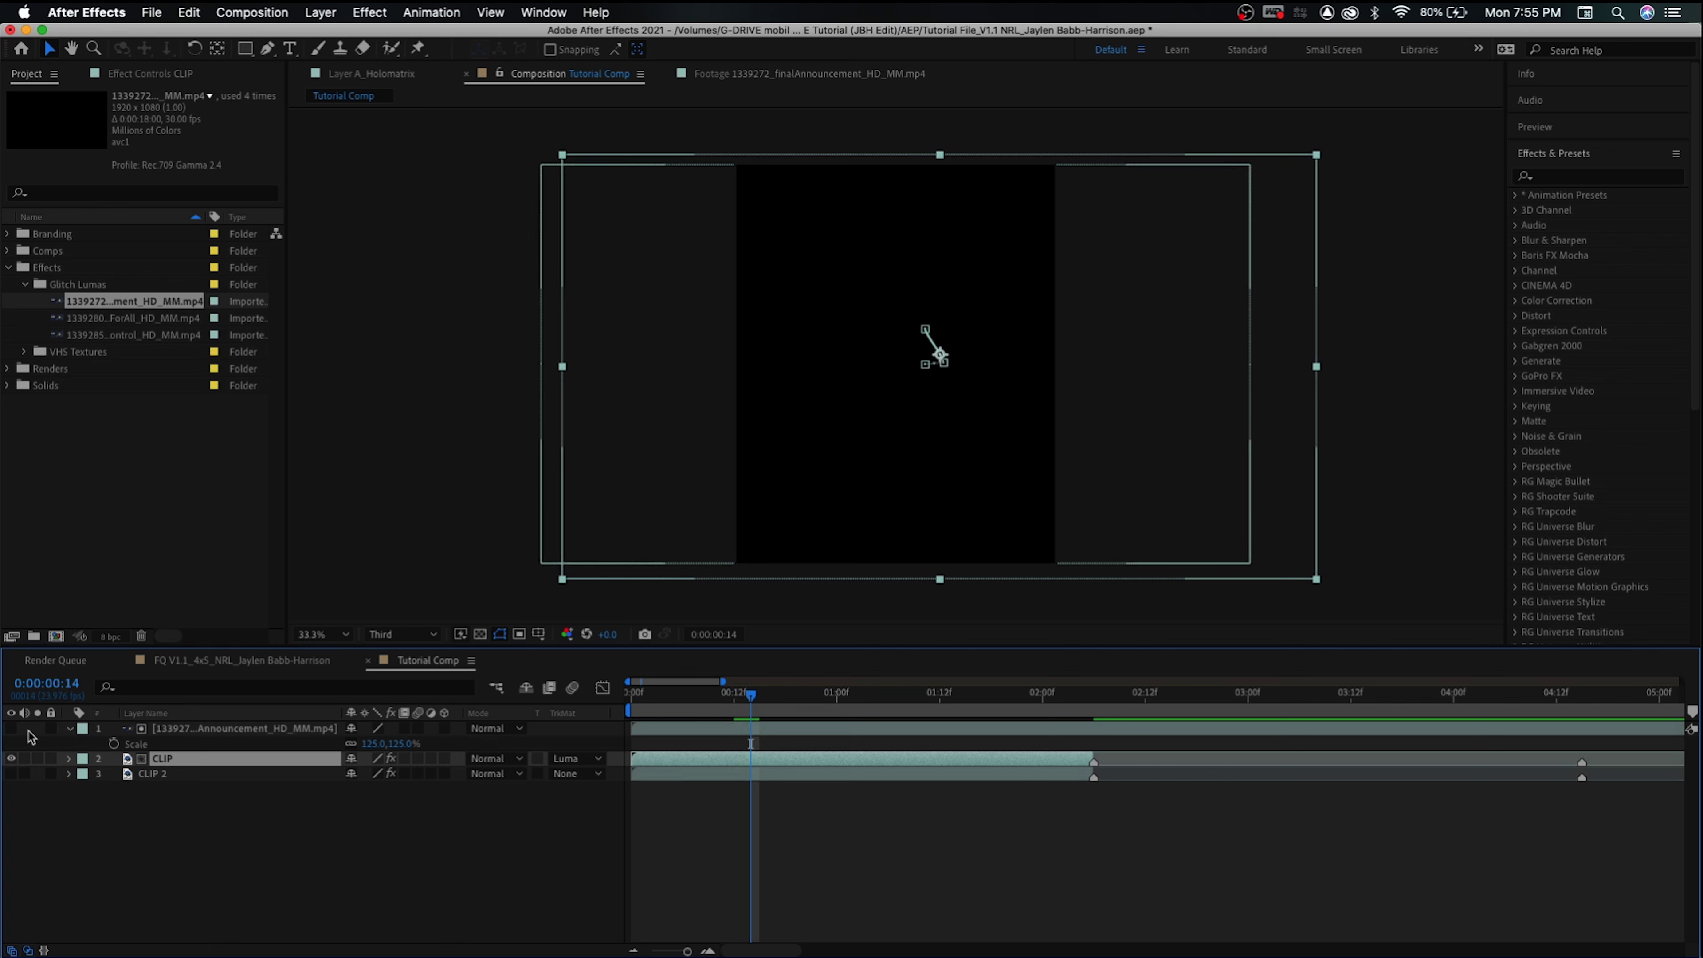
click(11, 727)
drag(752, 697, 847, 698)
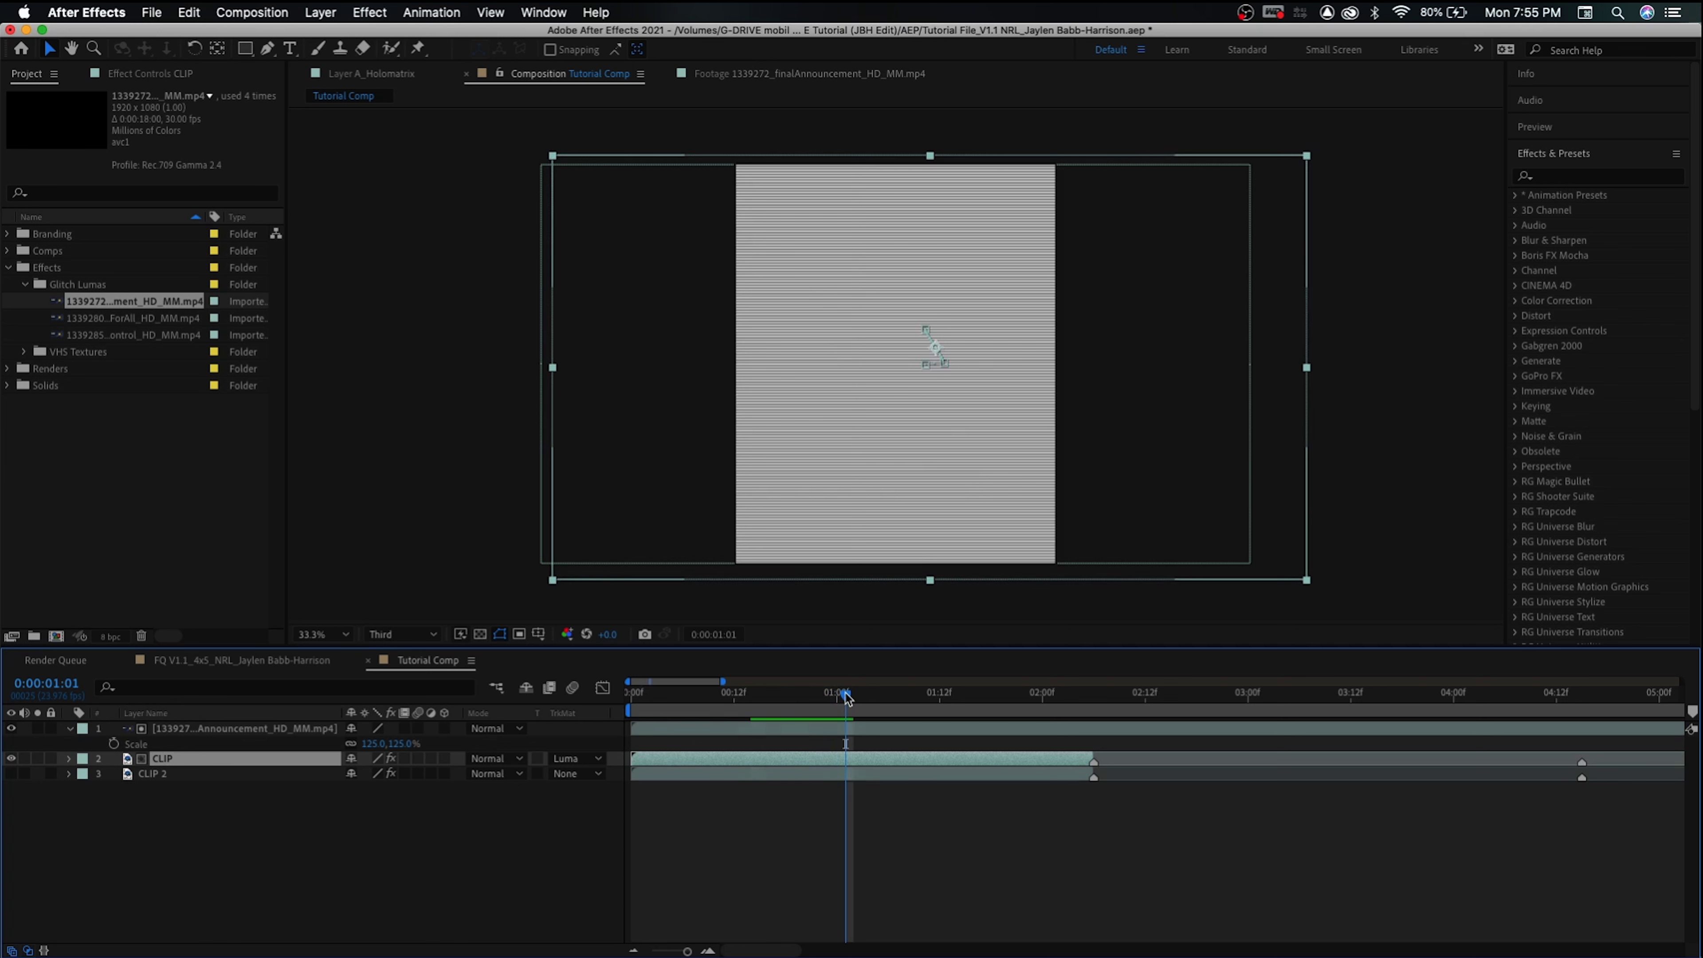
click(12, 728)
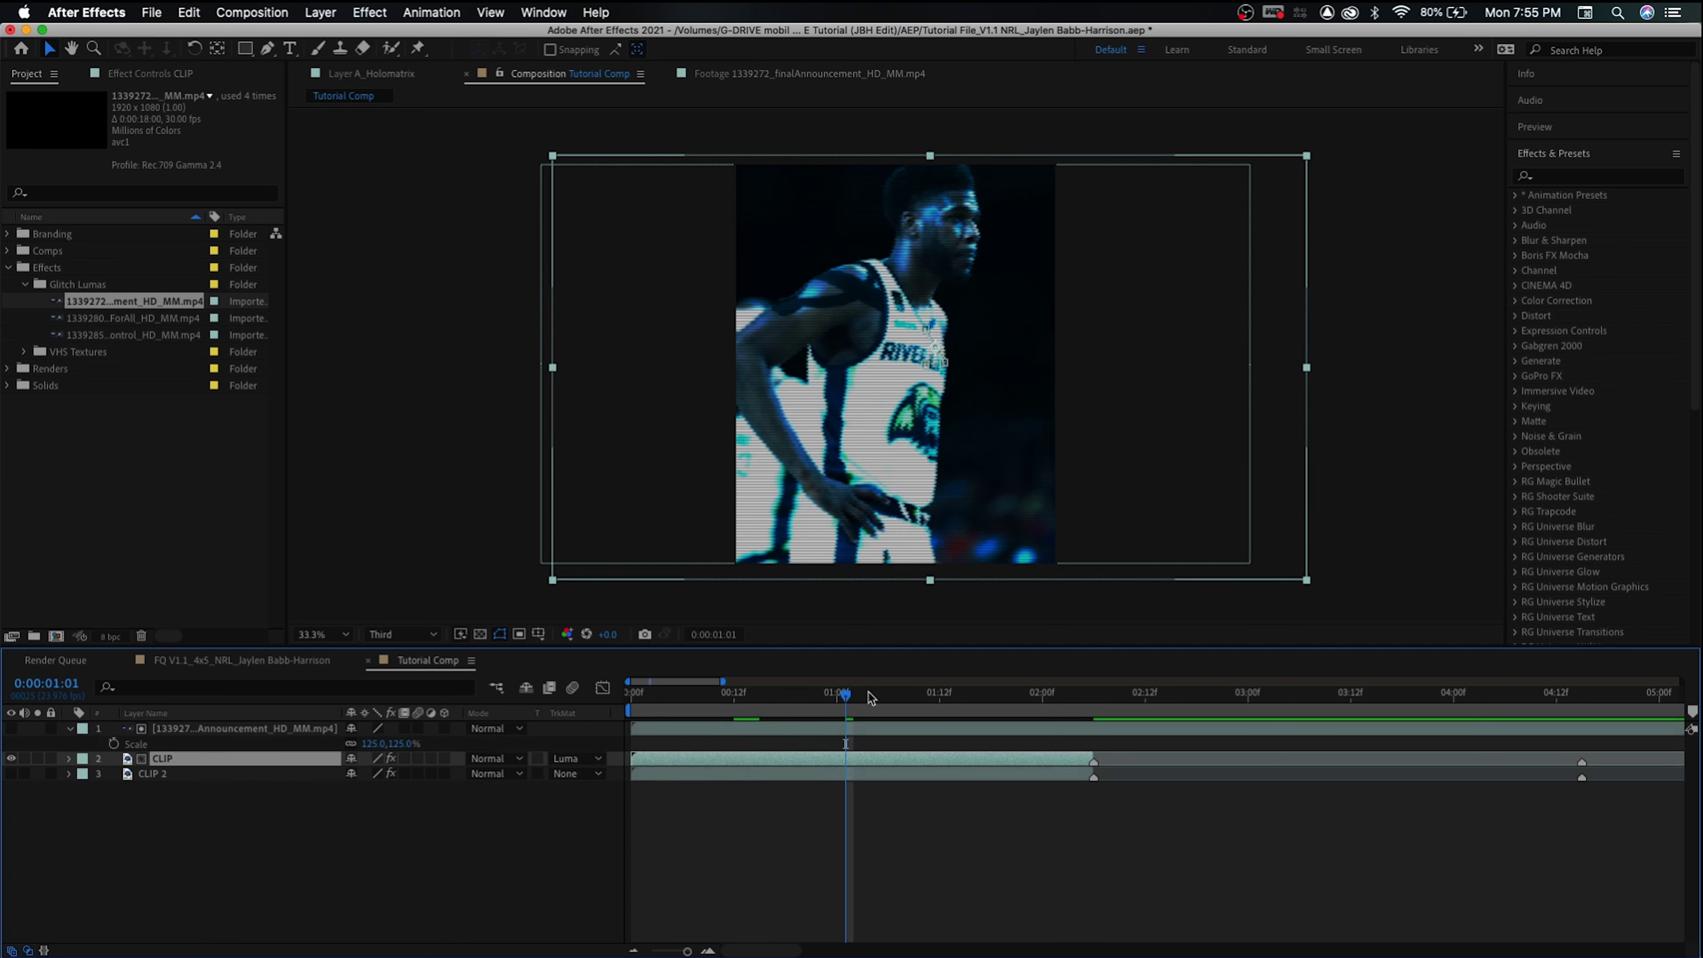
click(880, 697)
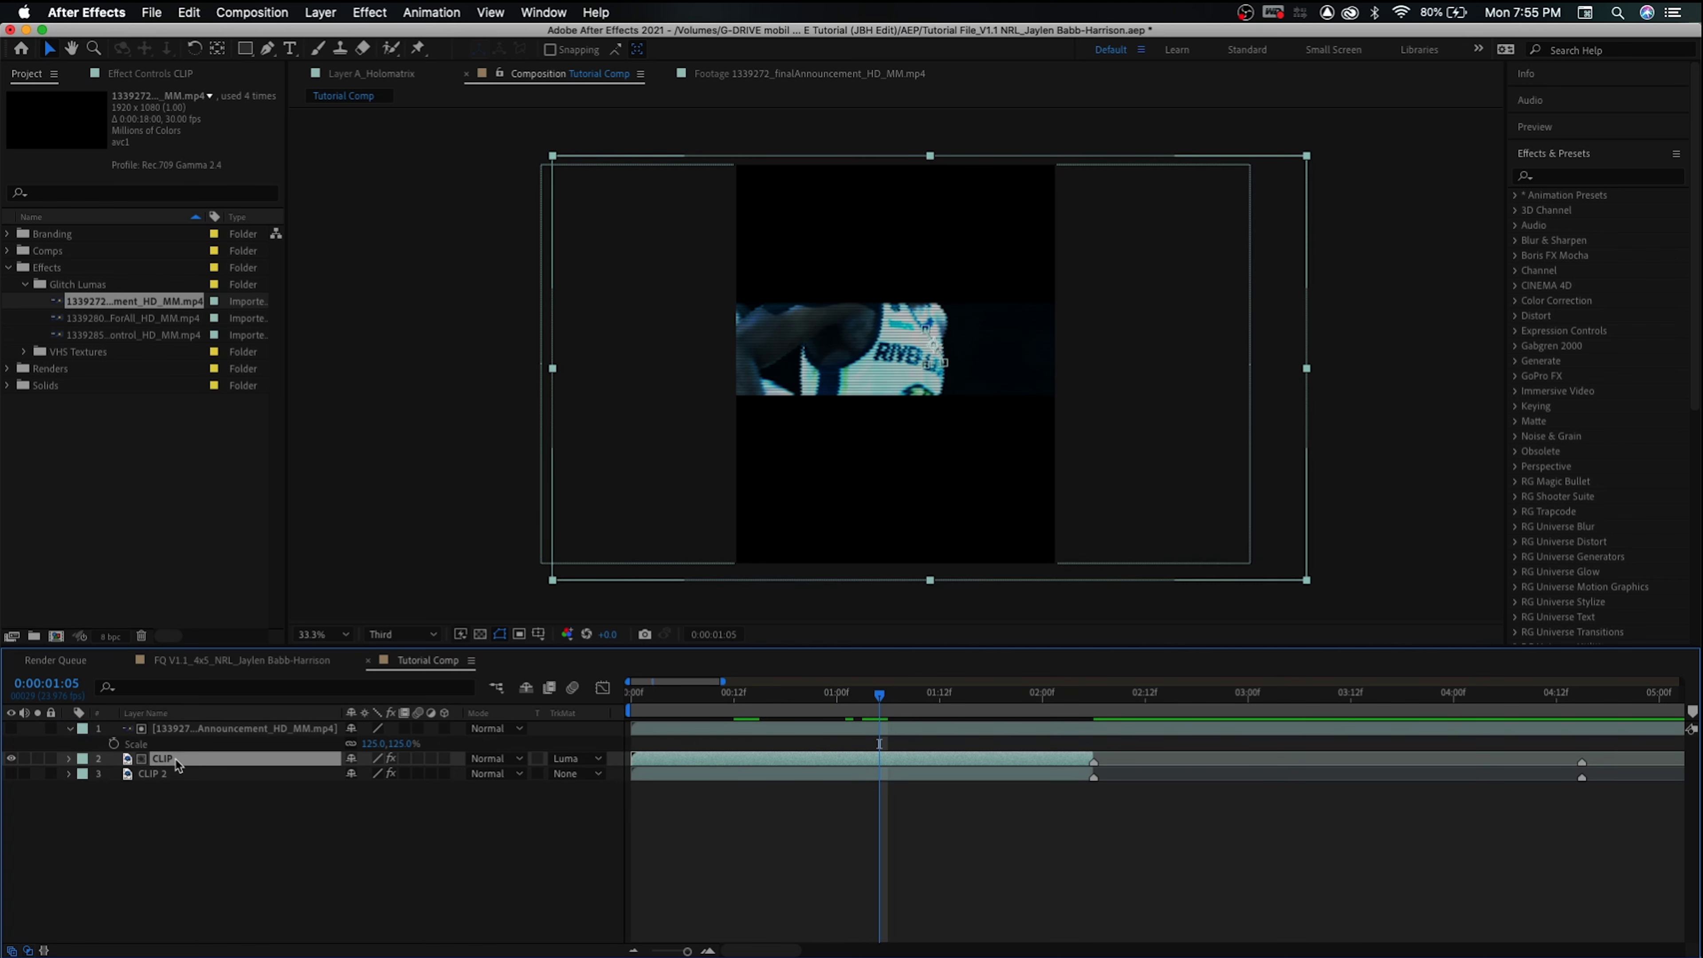
key(super+Down)
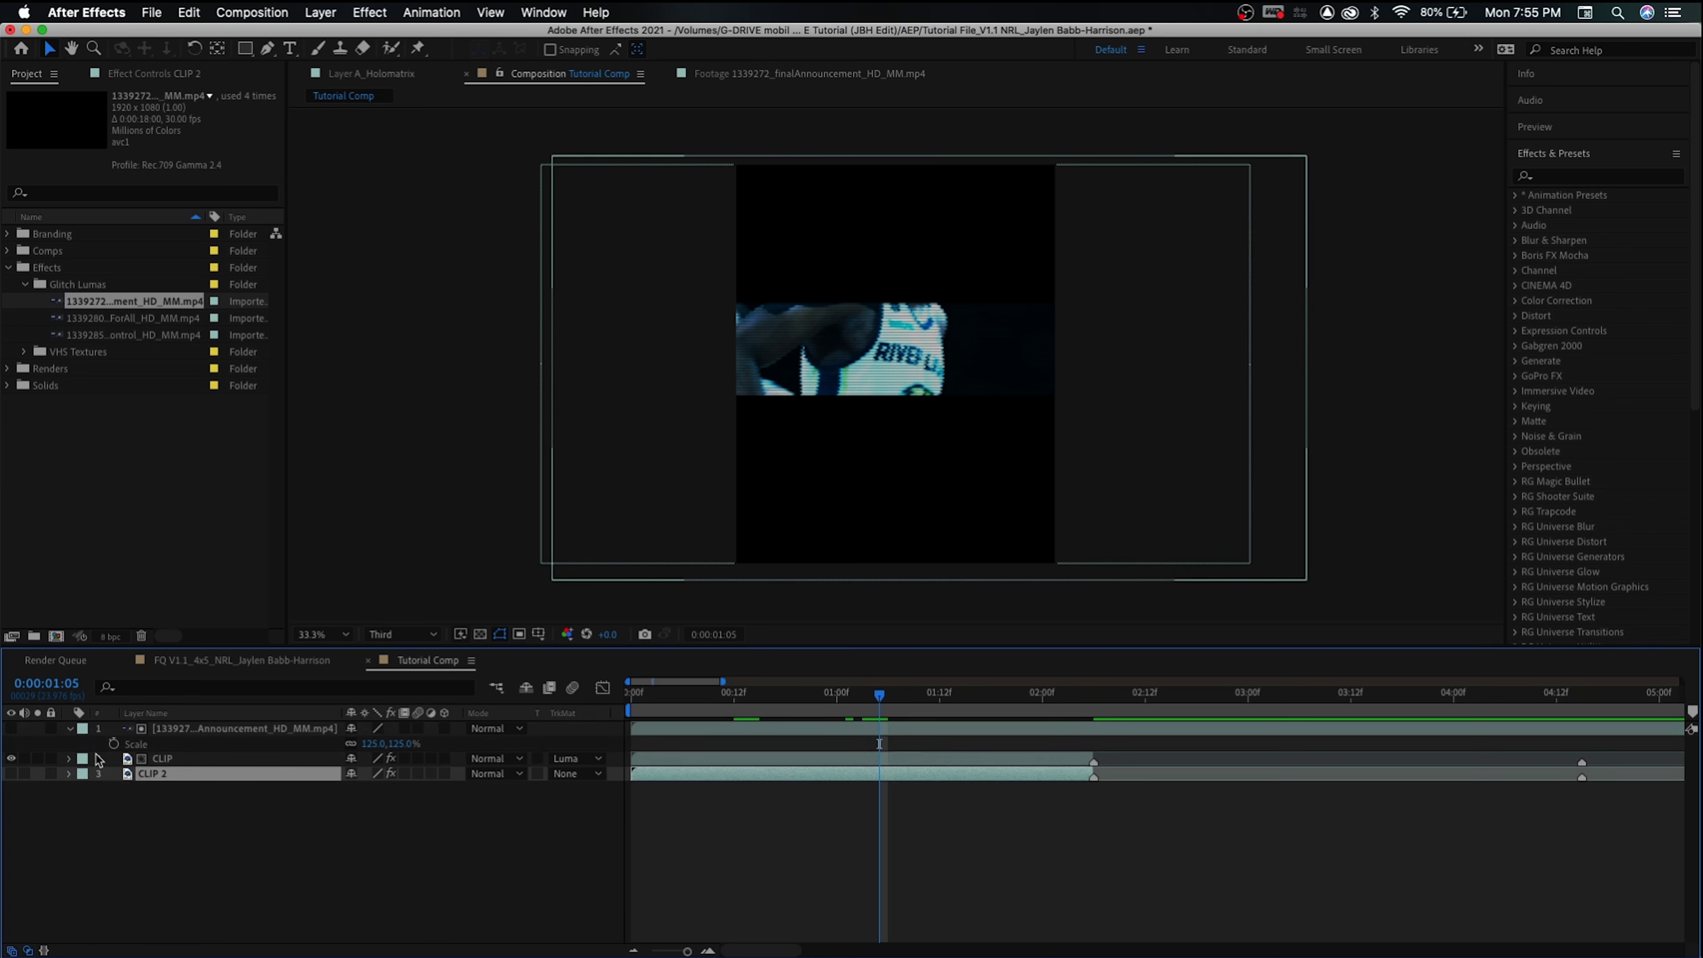
Make CLIP 2 visible again at 20% opacity, checking it at frame 0:00:00:16
key(F3)
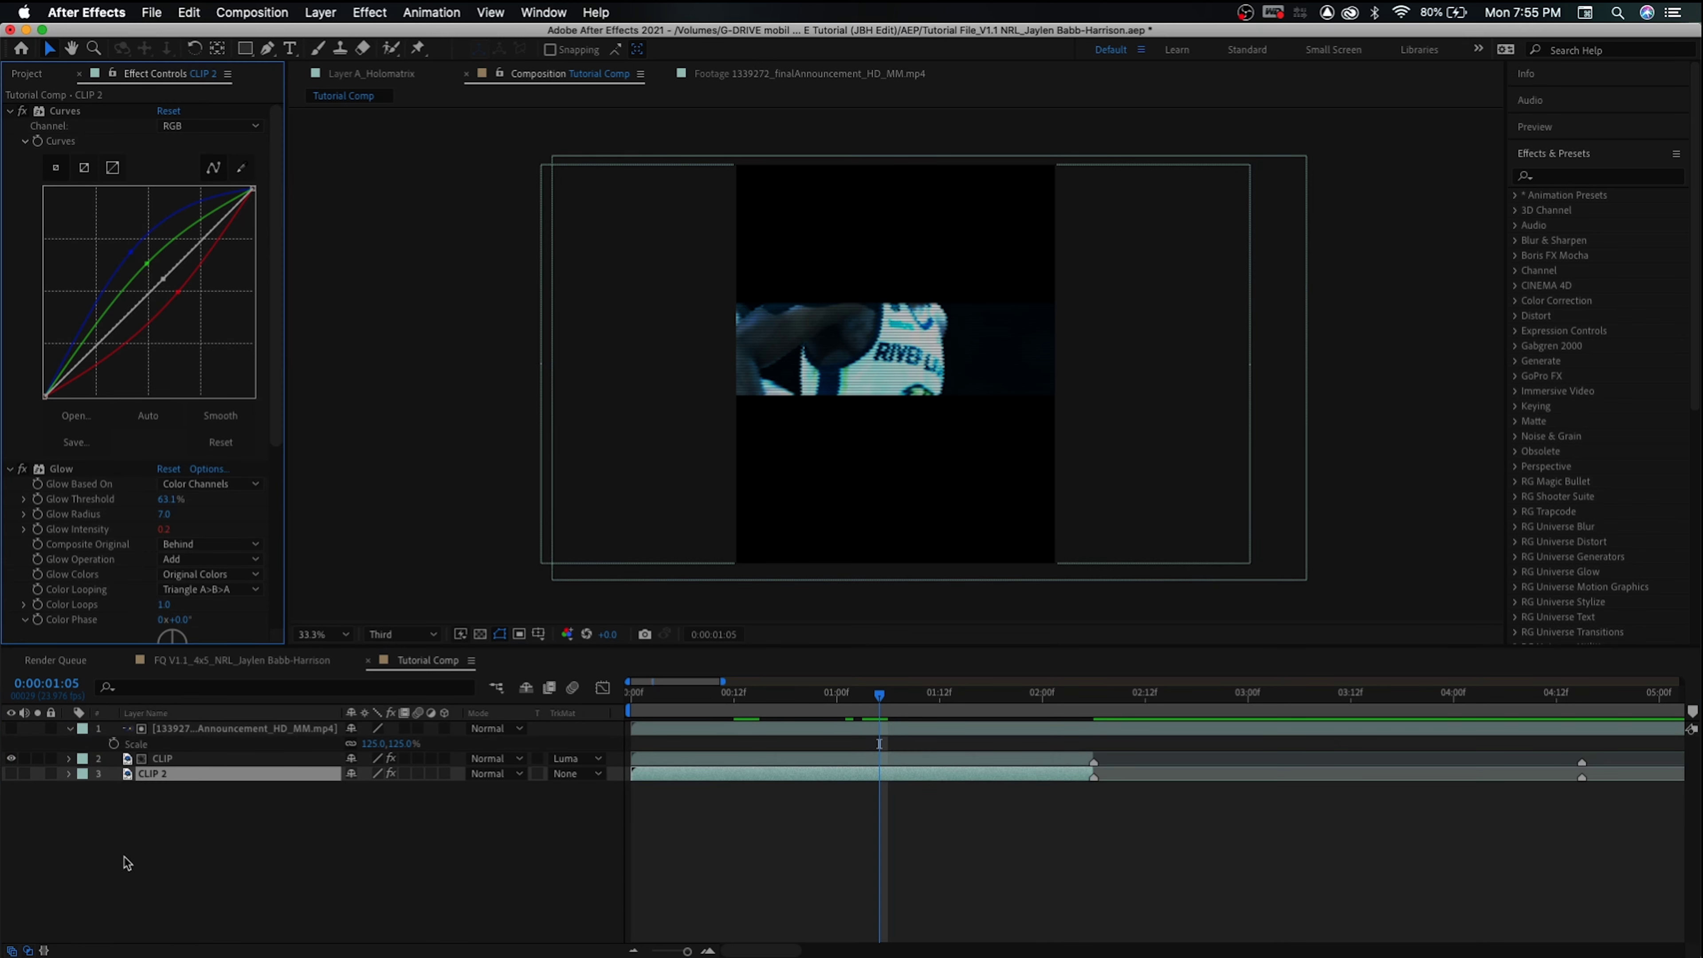
click(187, 826)
click(169, 777)
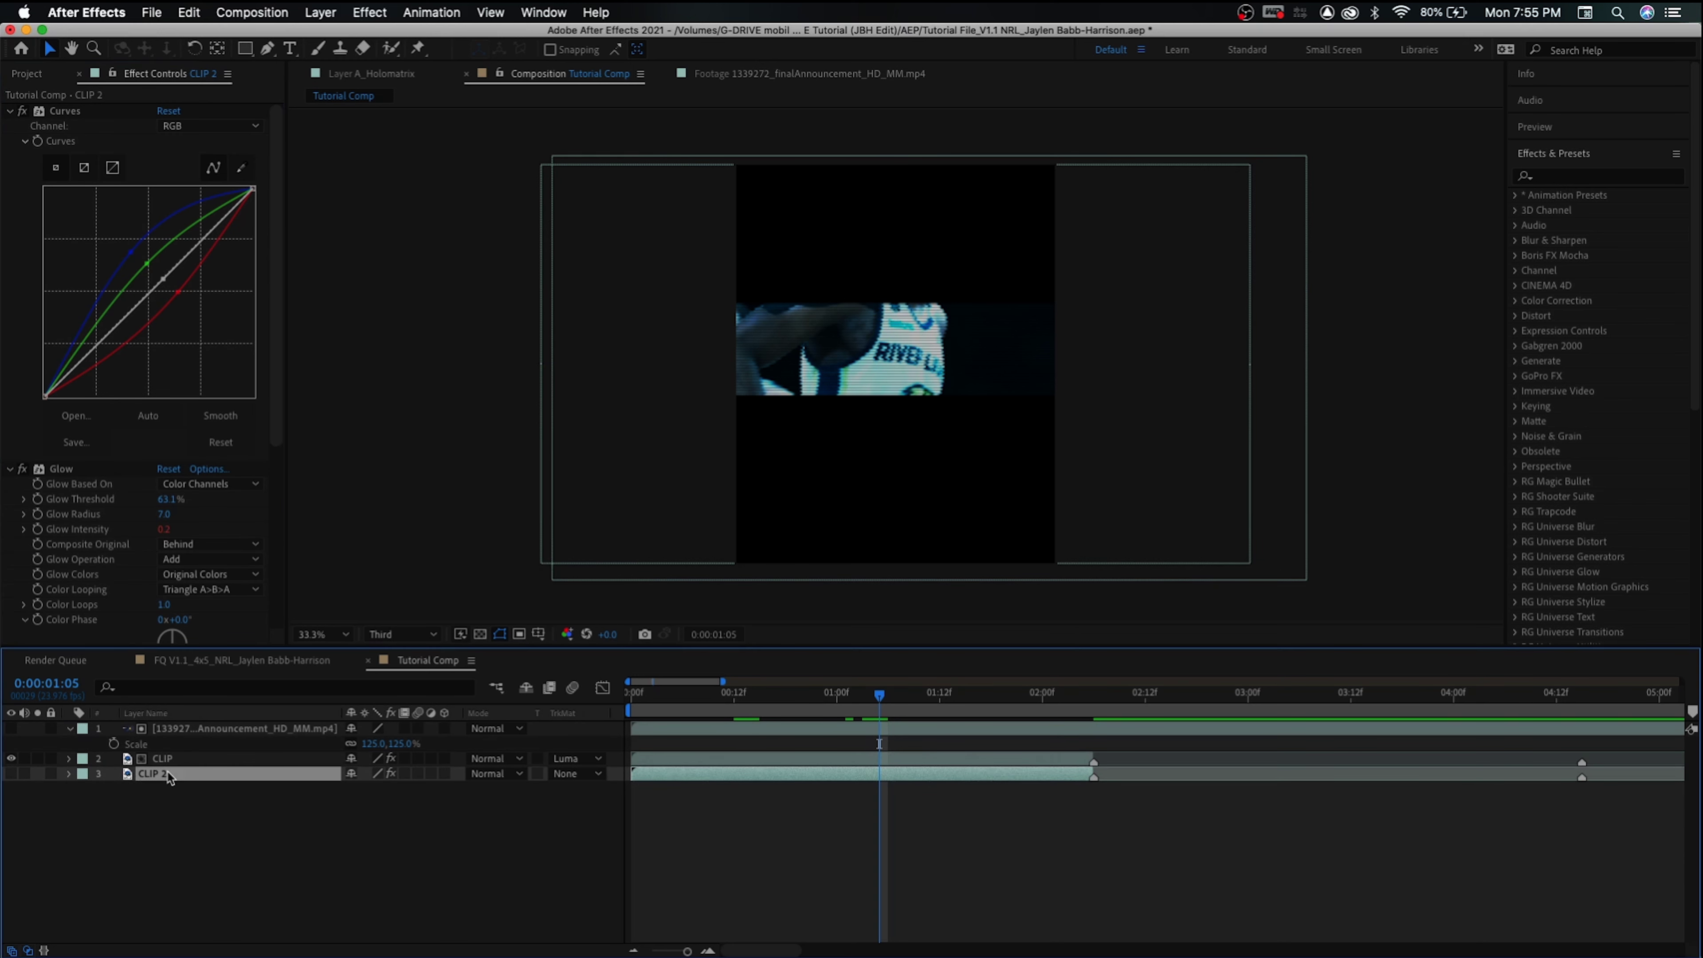
click(12, 774)
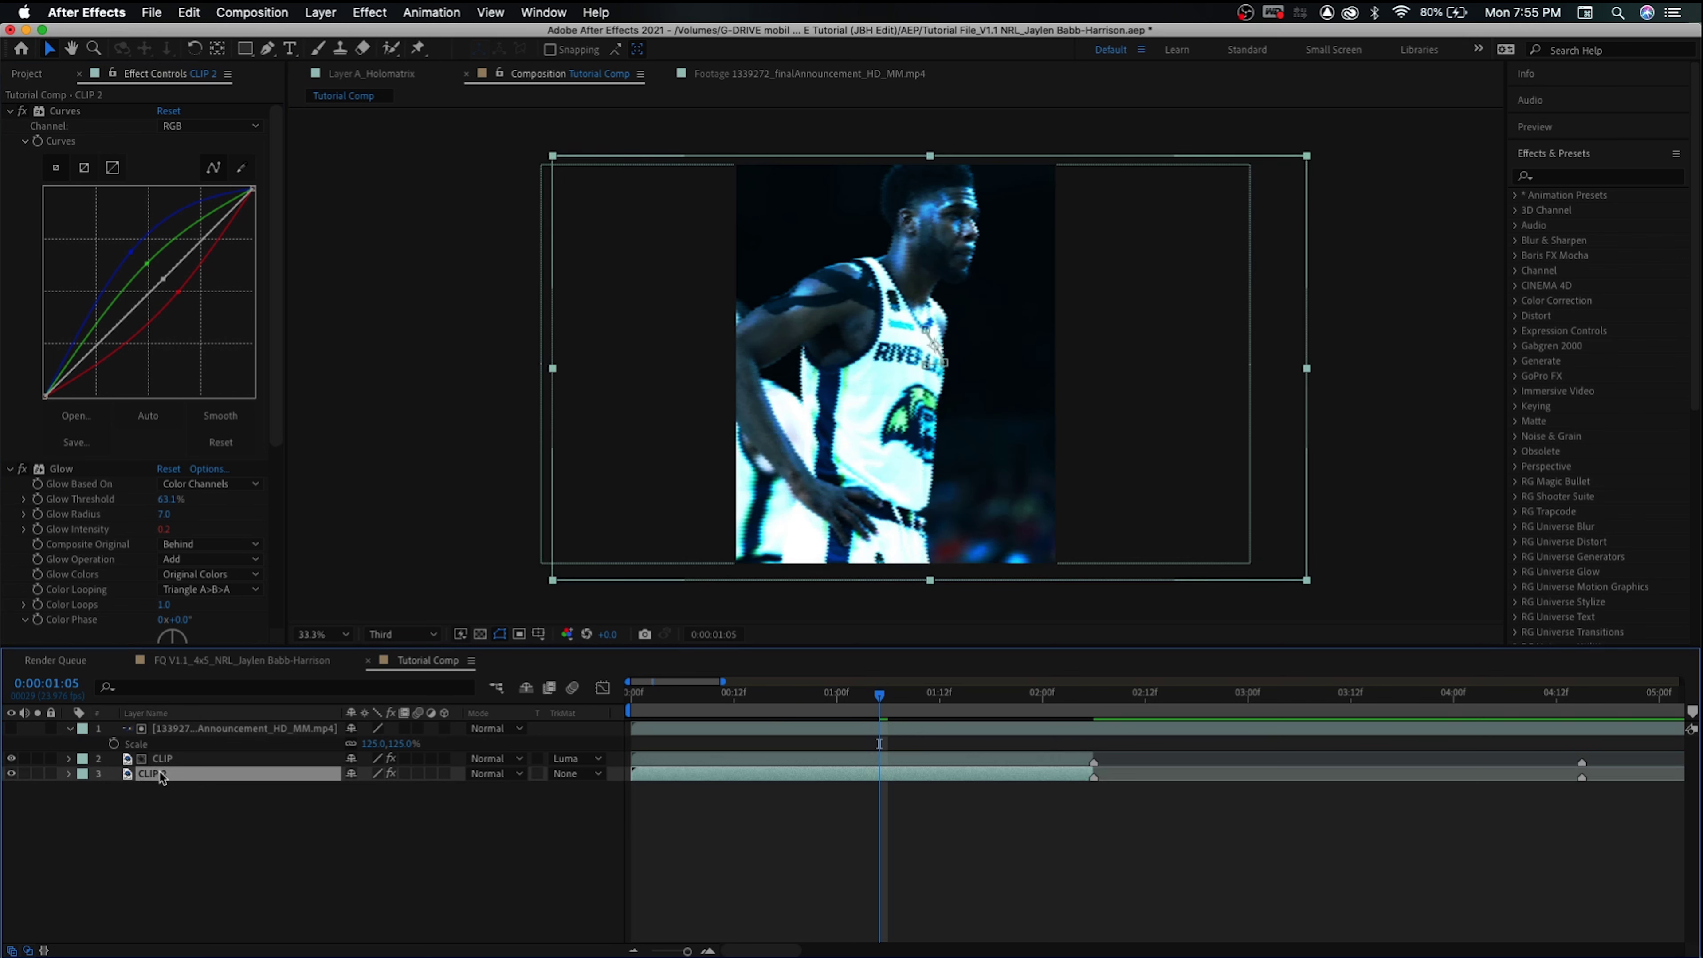
key(t)
click(352, 789)
text(20)
key(Return)
click(422, 827)
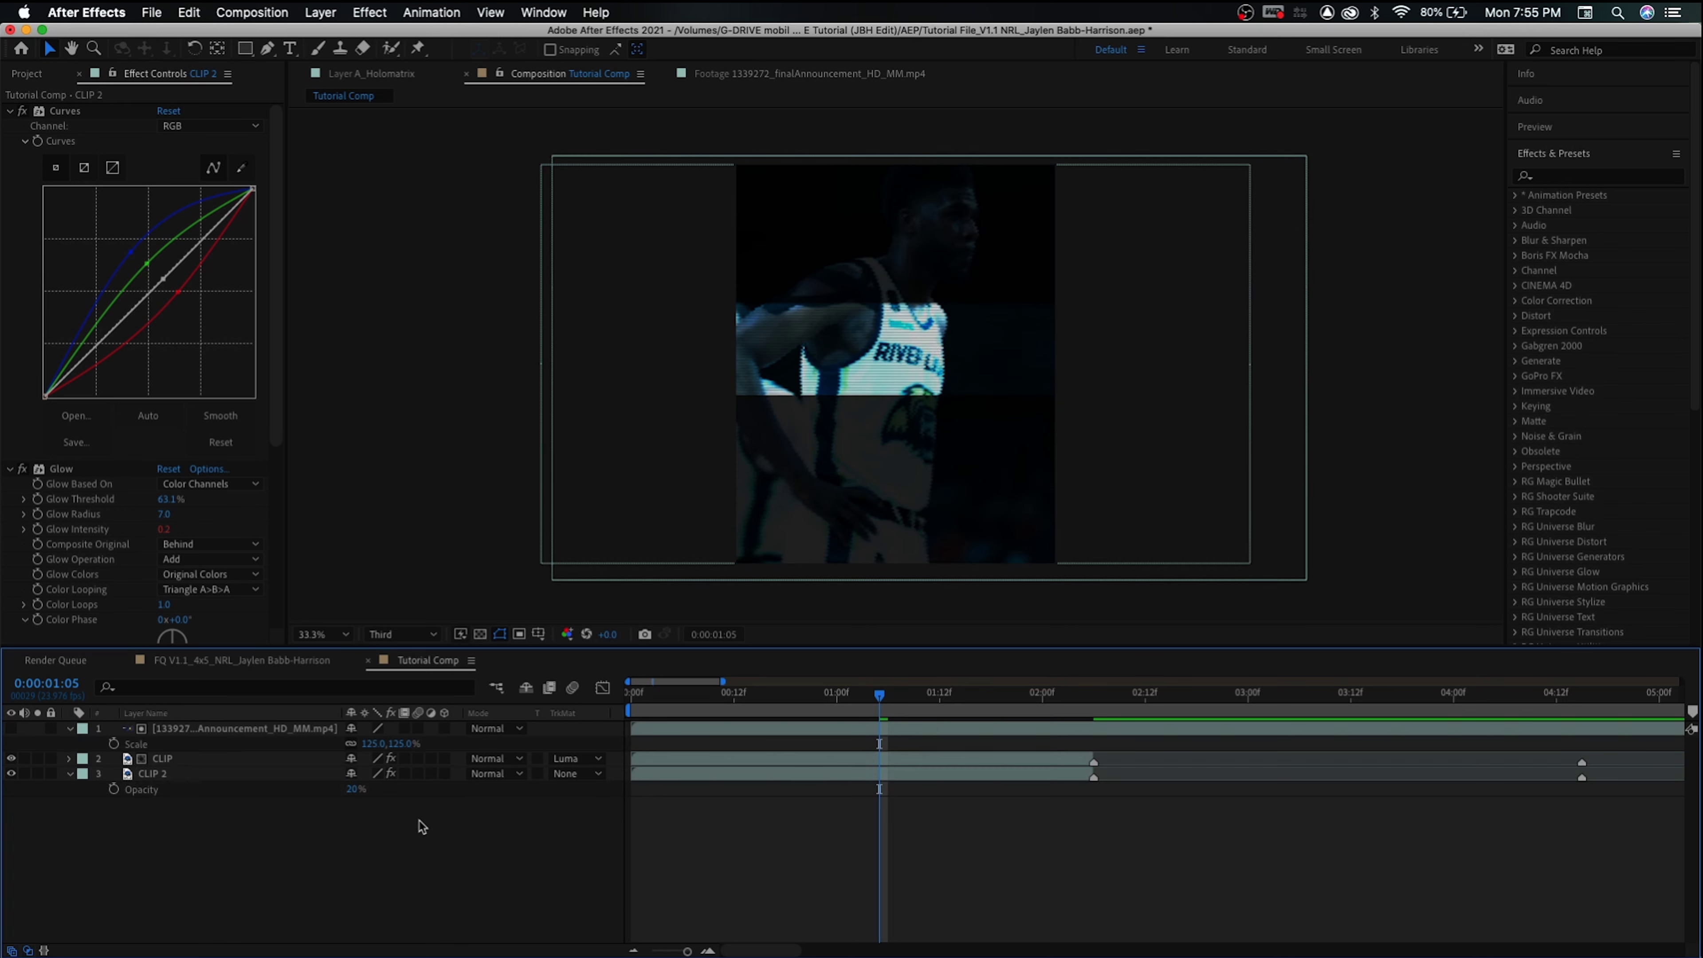
drag(737, 698, 769, 695)
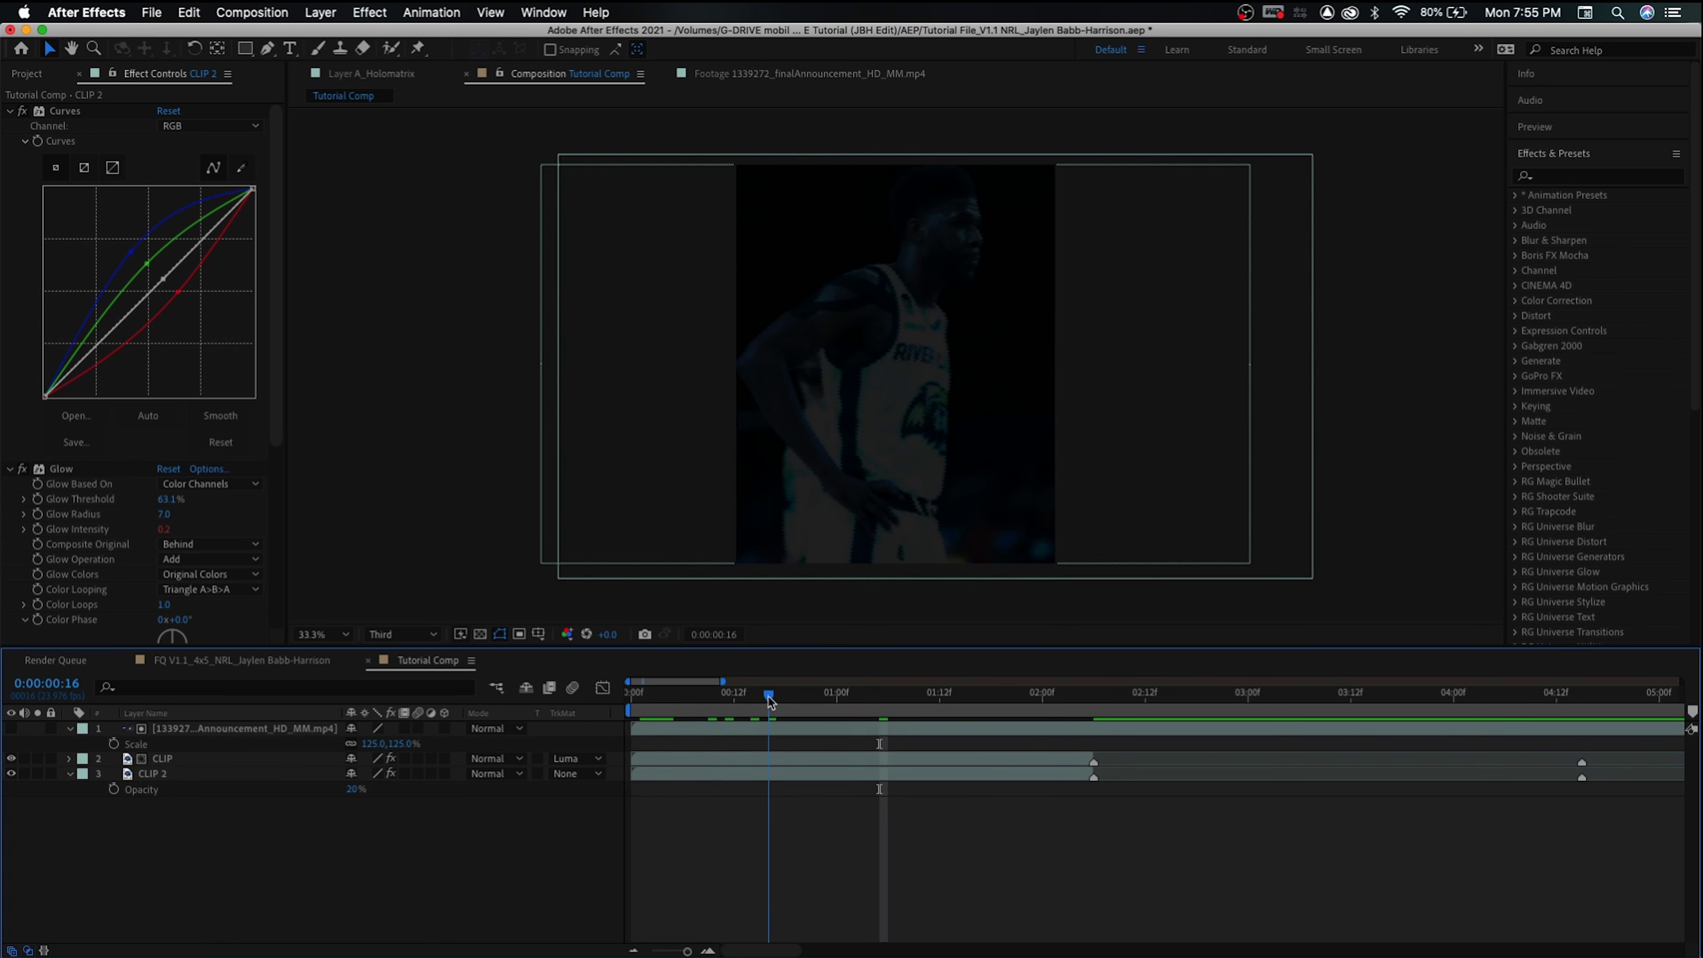
click(171, 778)
Duplicate CLIP 2 and rename the copy 'No Effects'
key(super+d)
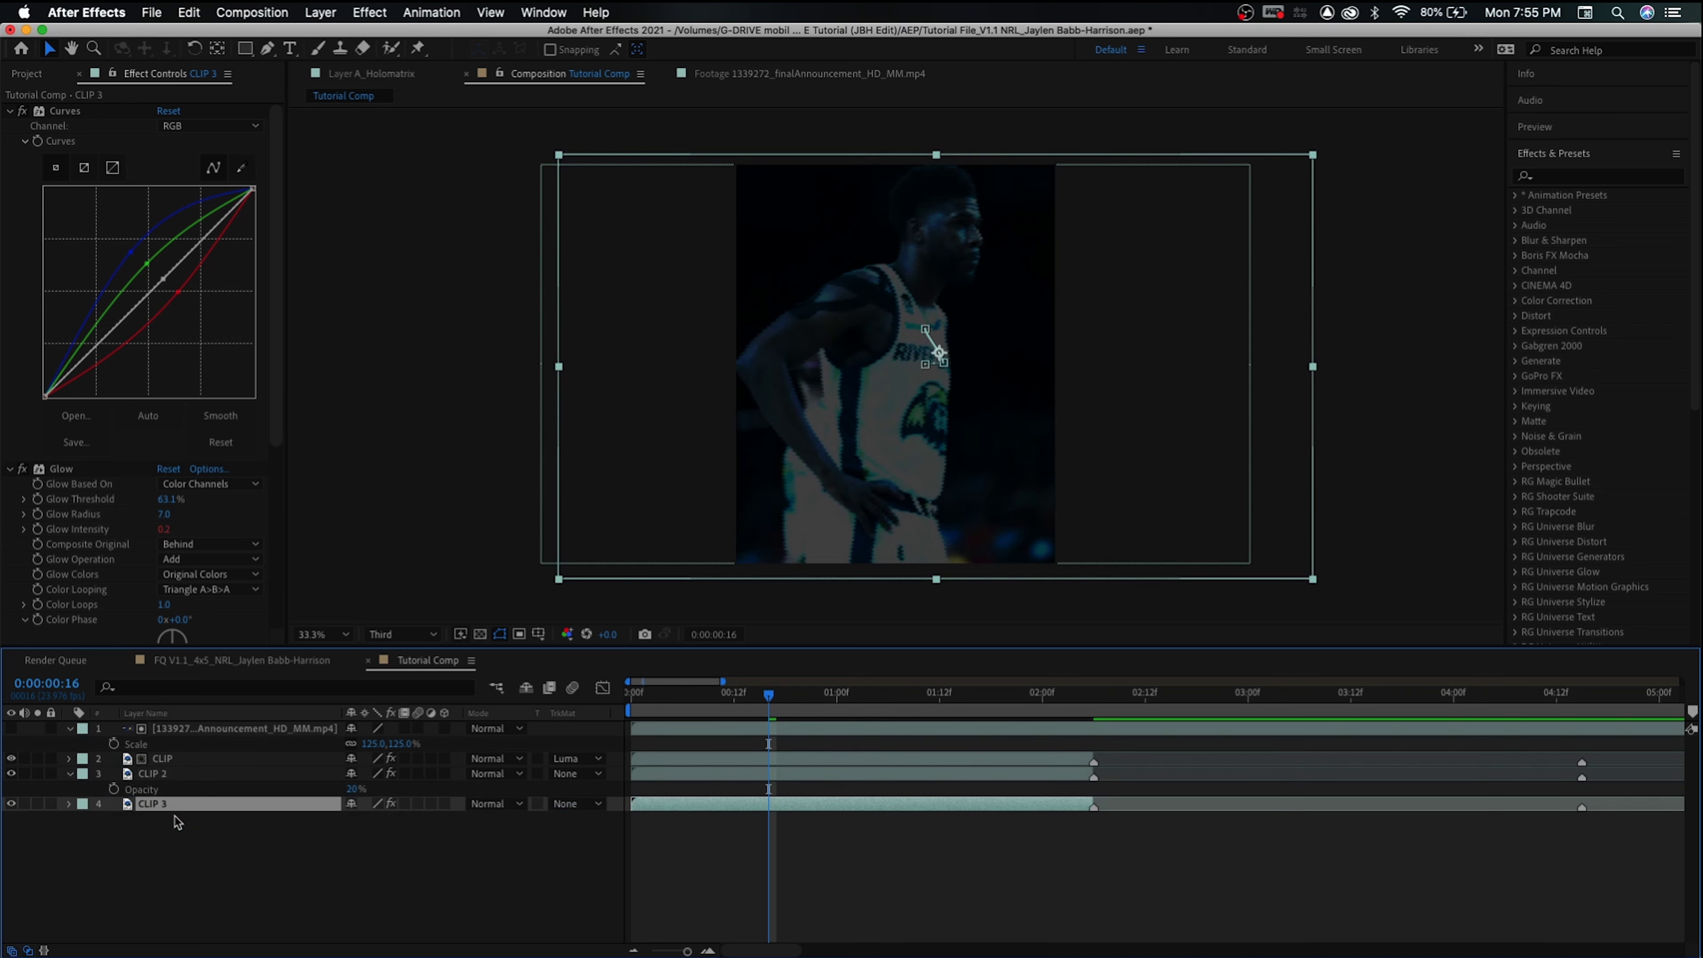
key(Return)
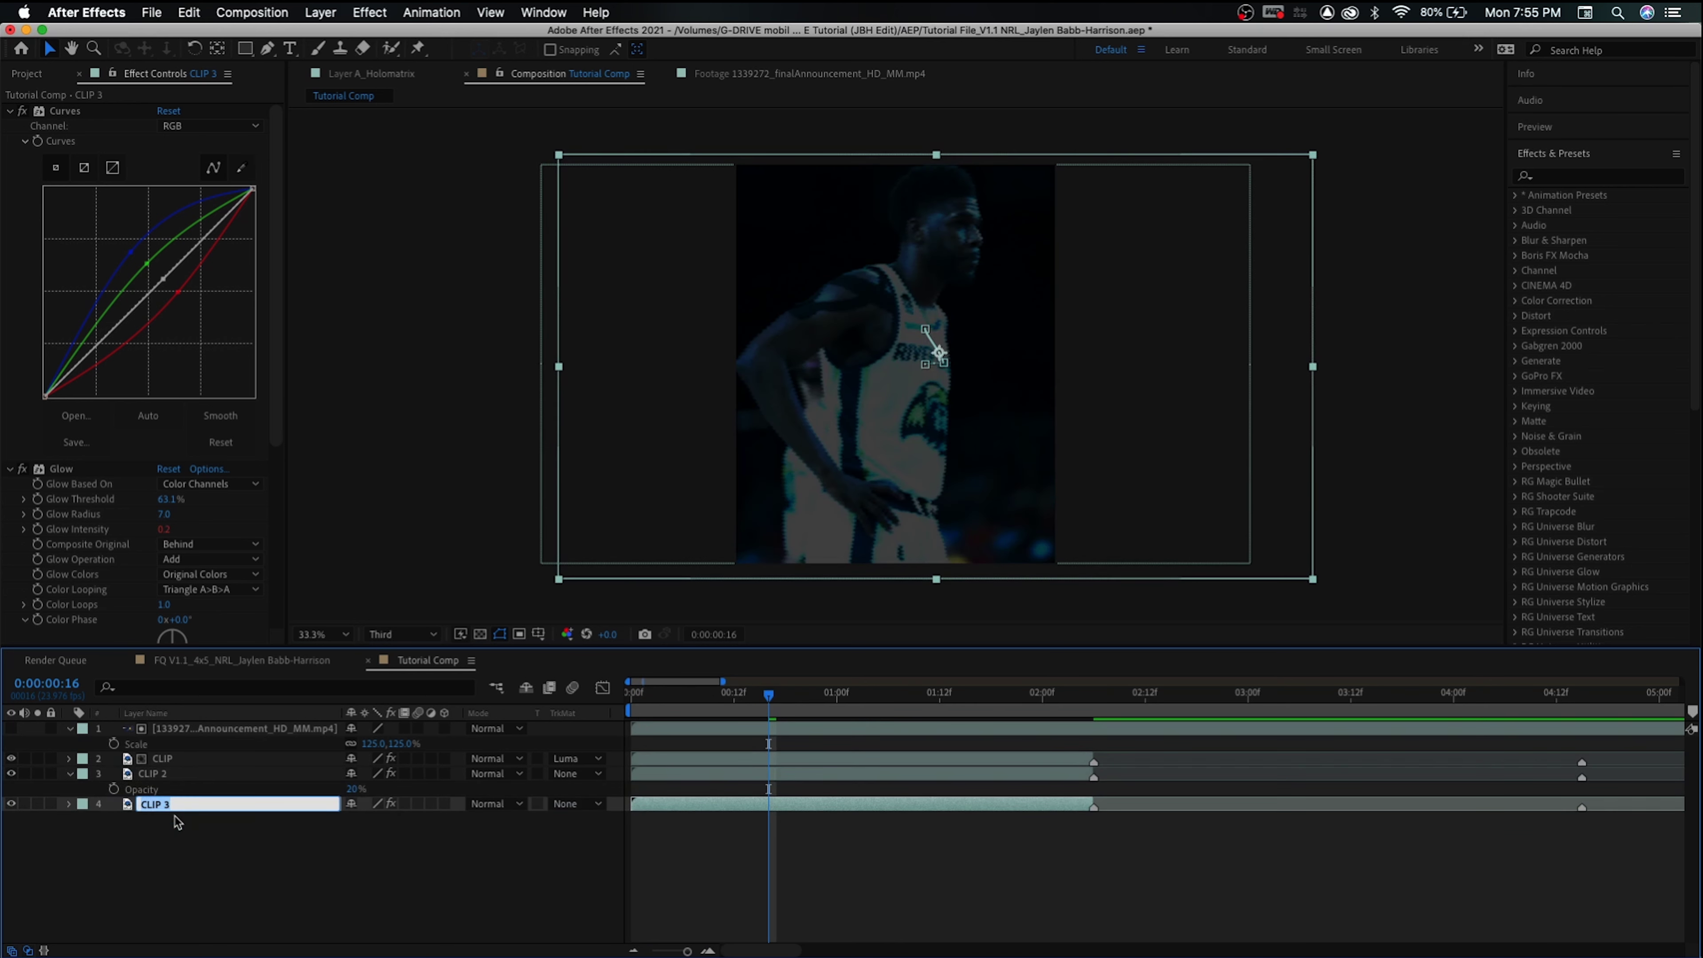
text(No Effects)
key(Return)
Delete all effects from the No Effects layer and raise its opacity to 100%
click(9, 111)
click(9, 126)
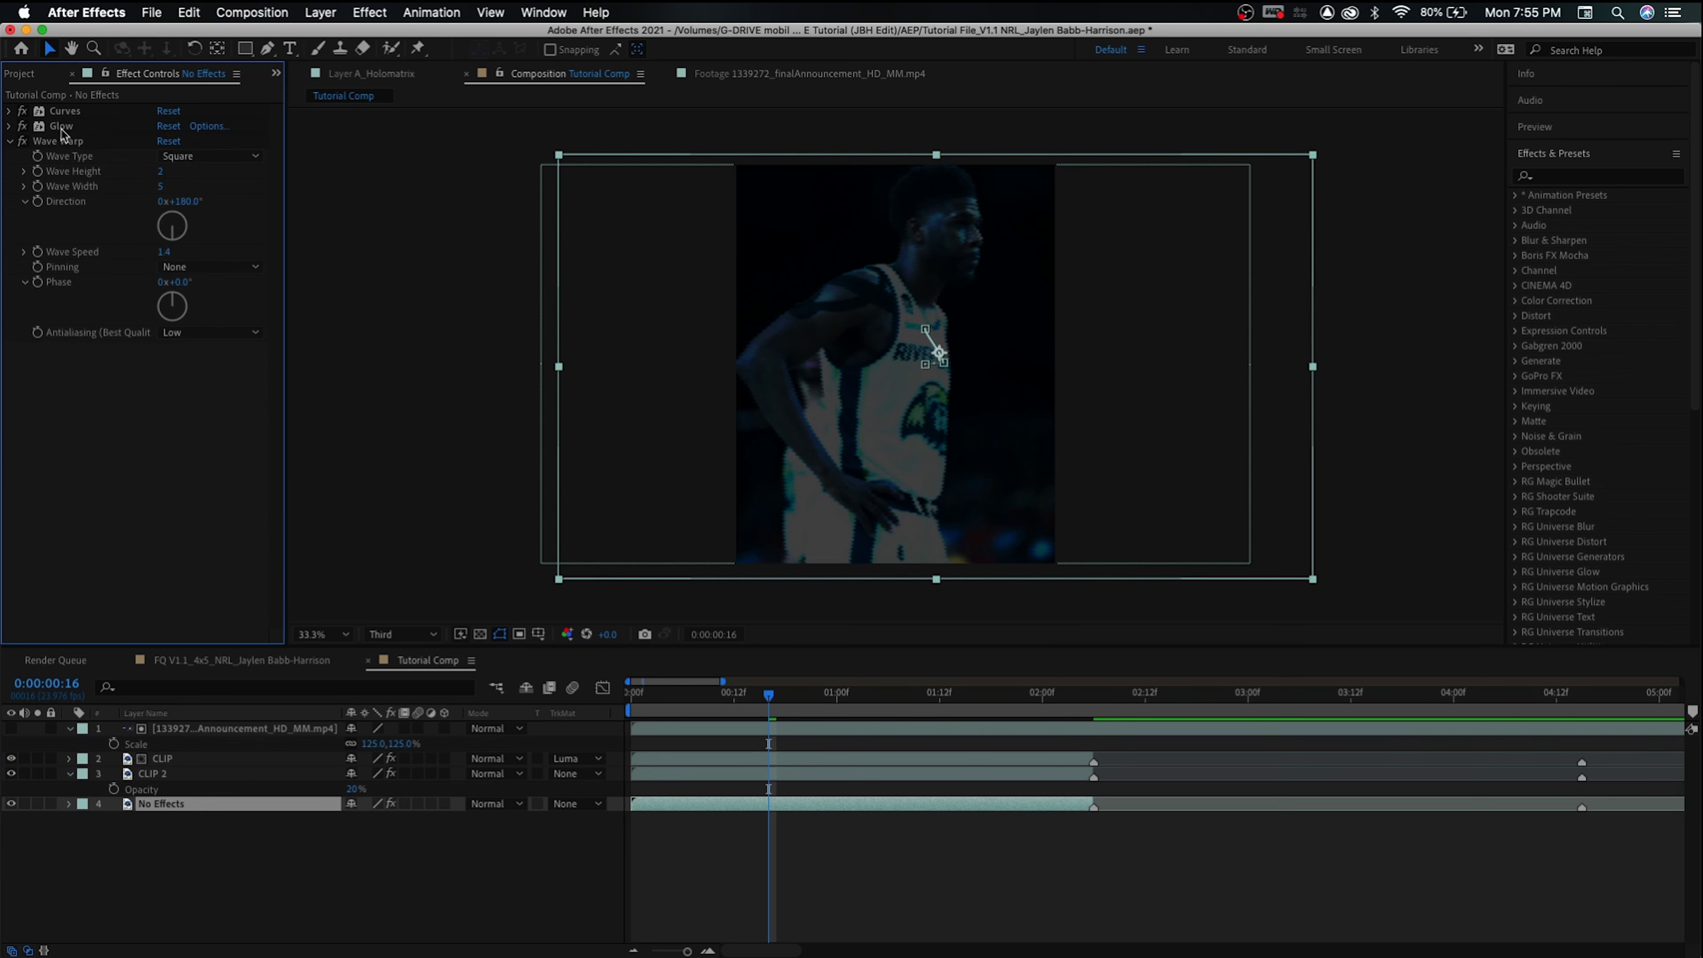
click(62, 127)
key(super+a)
key(Delete)
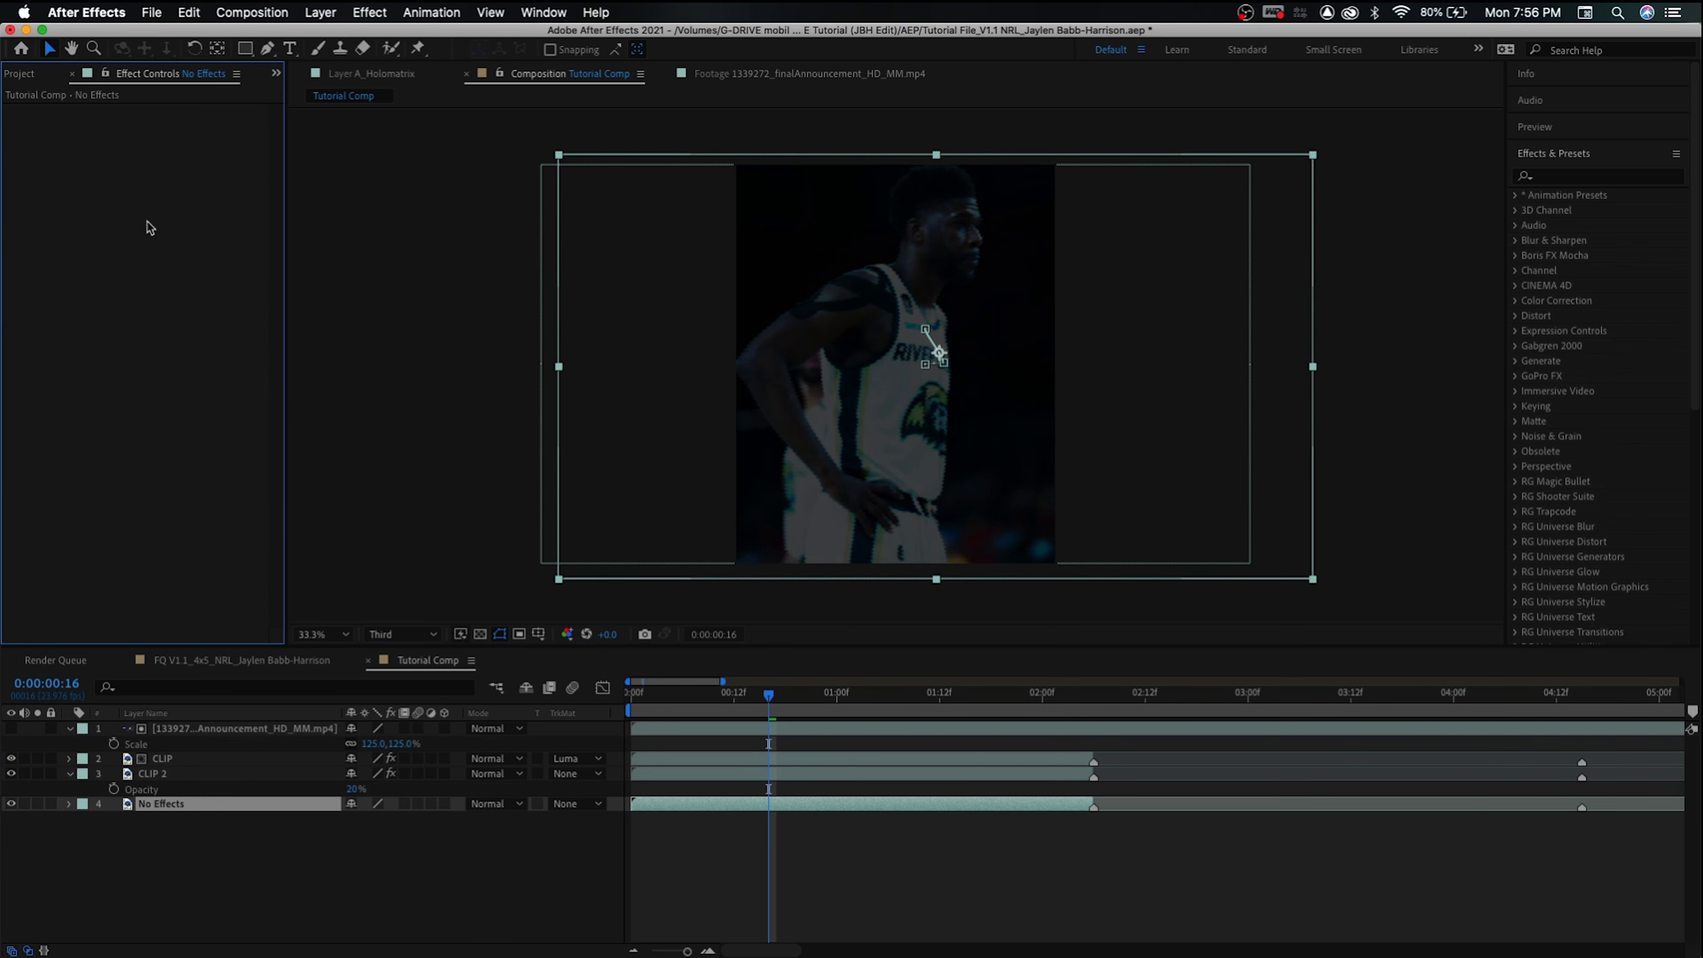
key(t)
drag(350, 819, 853, 846)
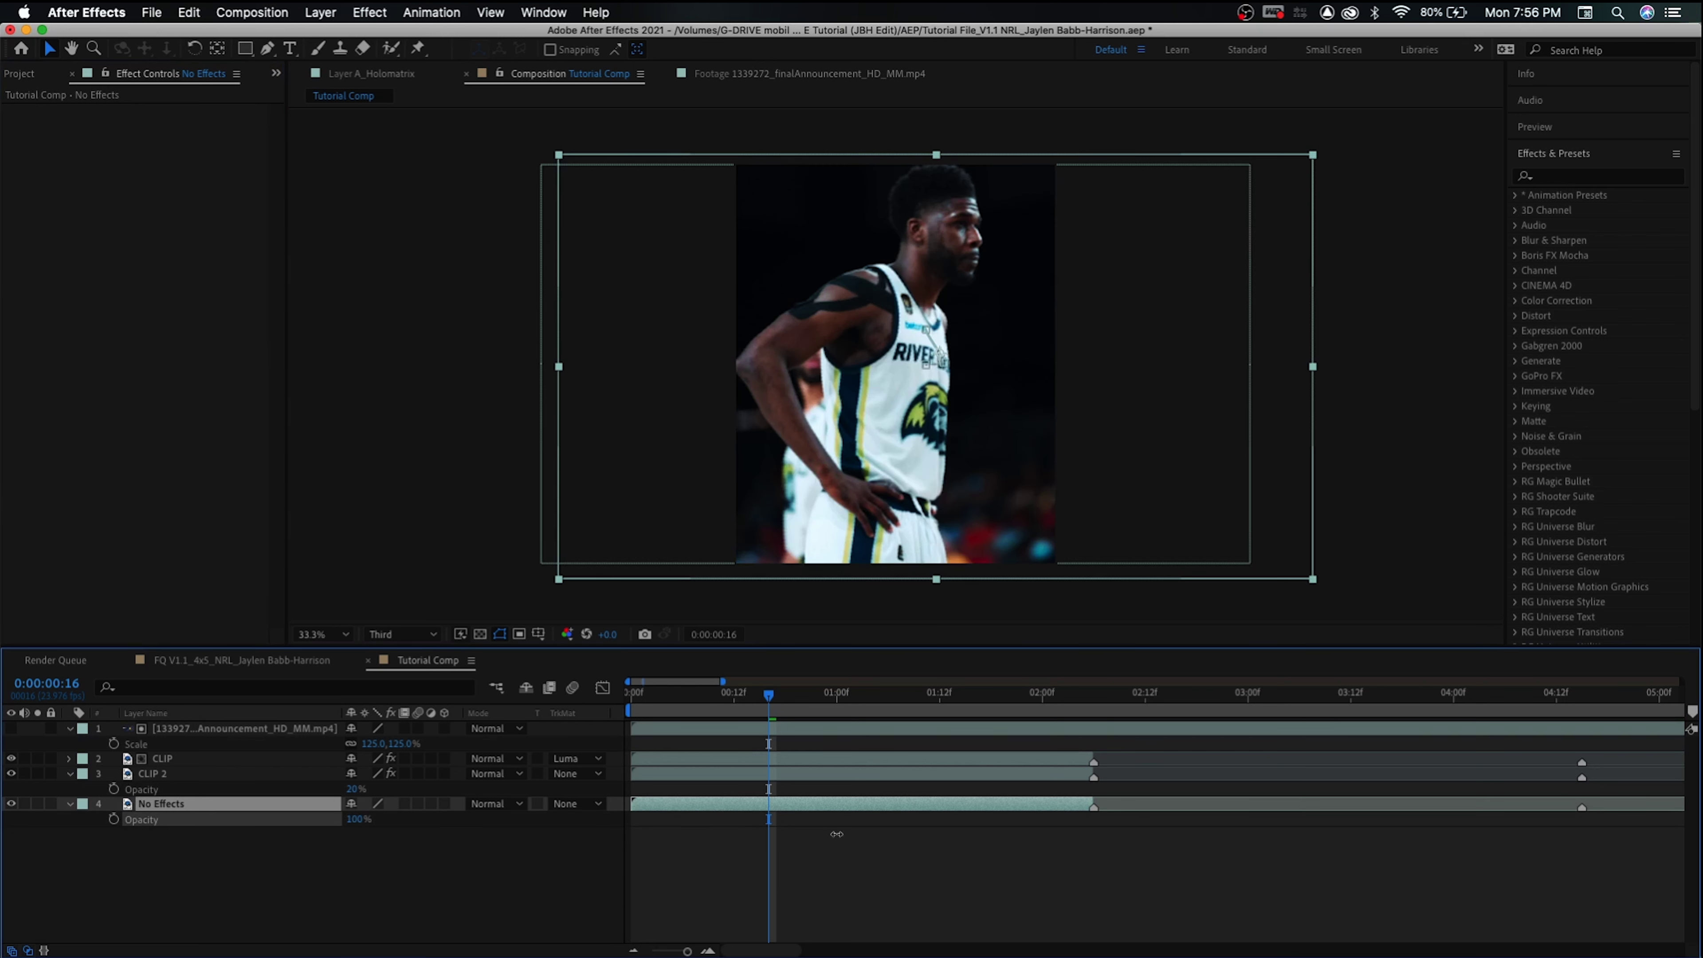
Collapse the layer properties and preview the composition from the start
click(541, 874)
click(74, 803)
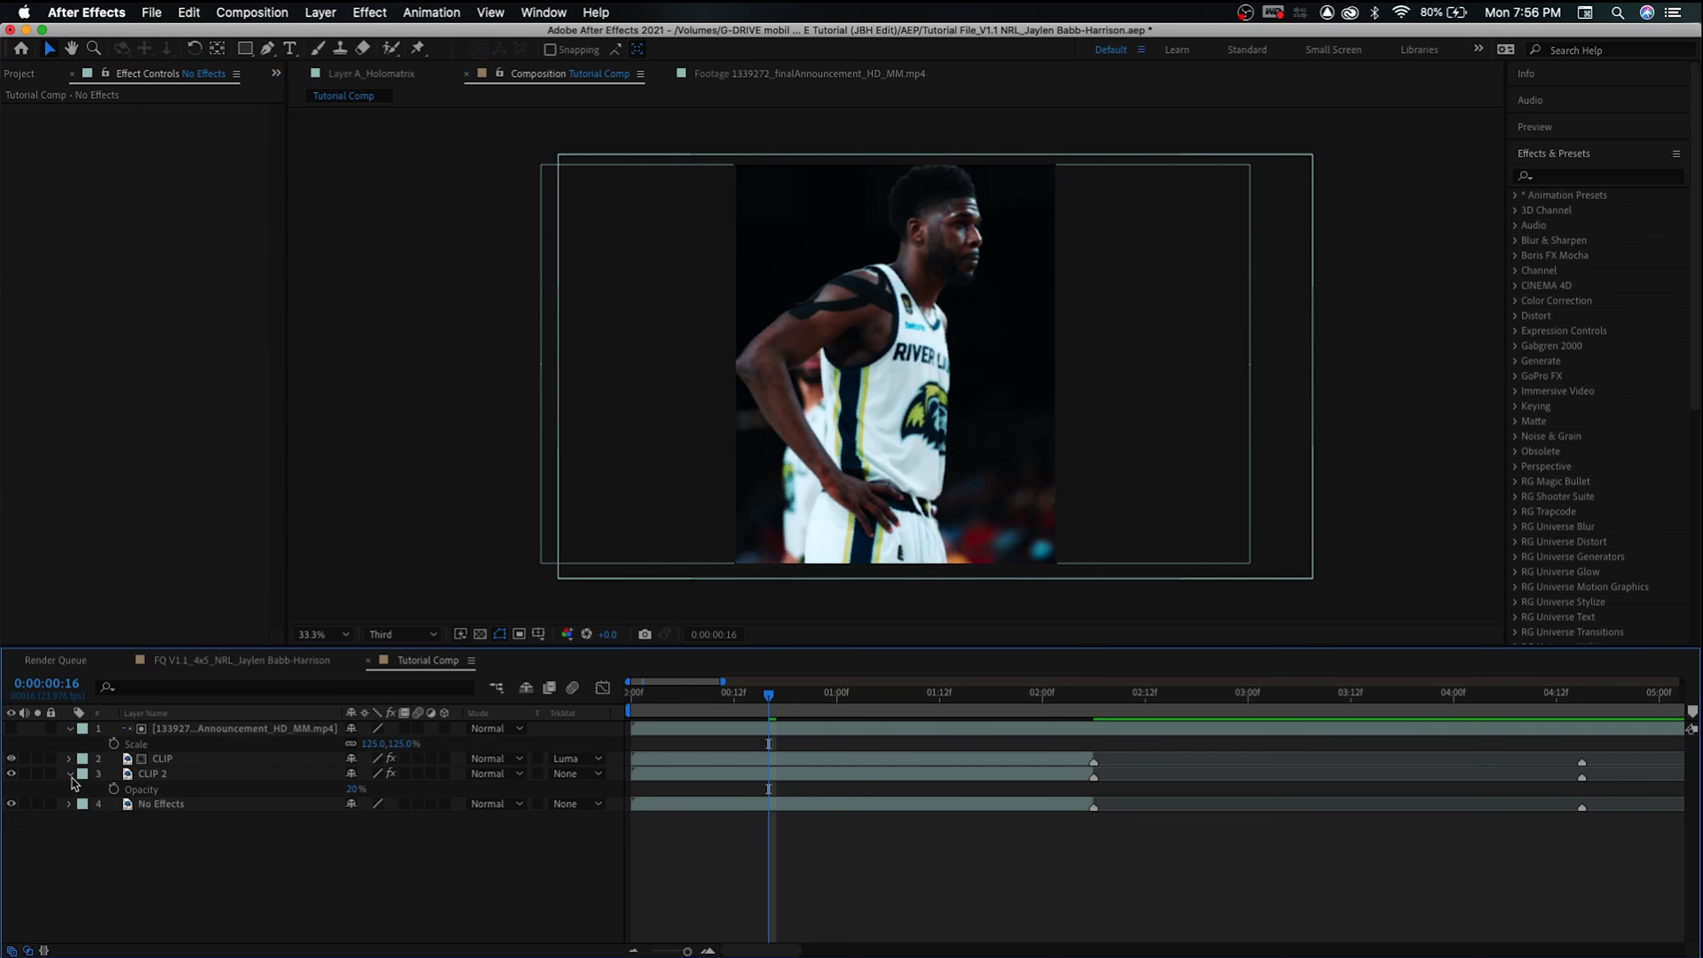
click(70, 774)
key(Home)
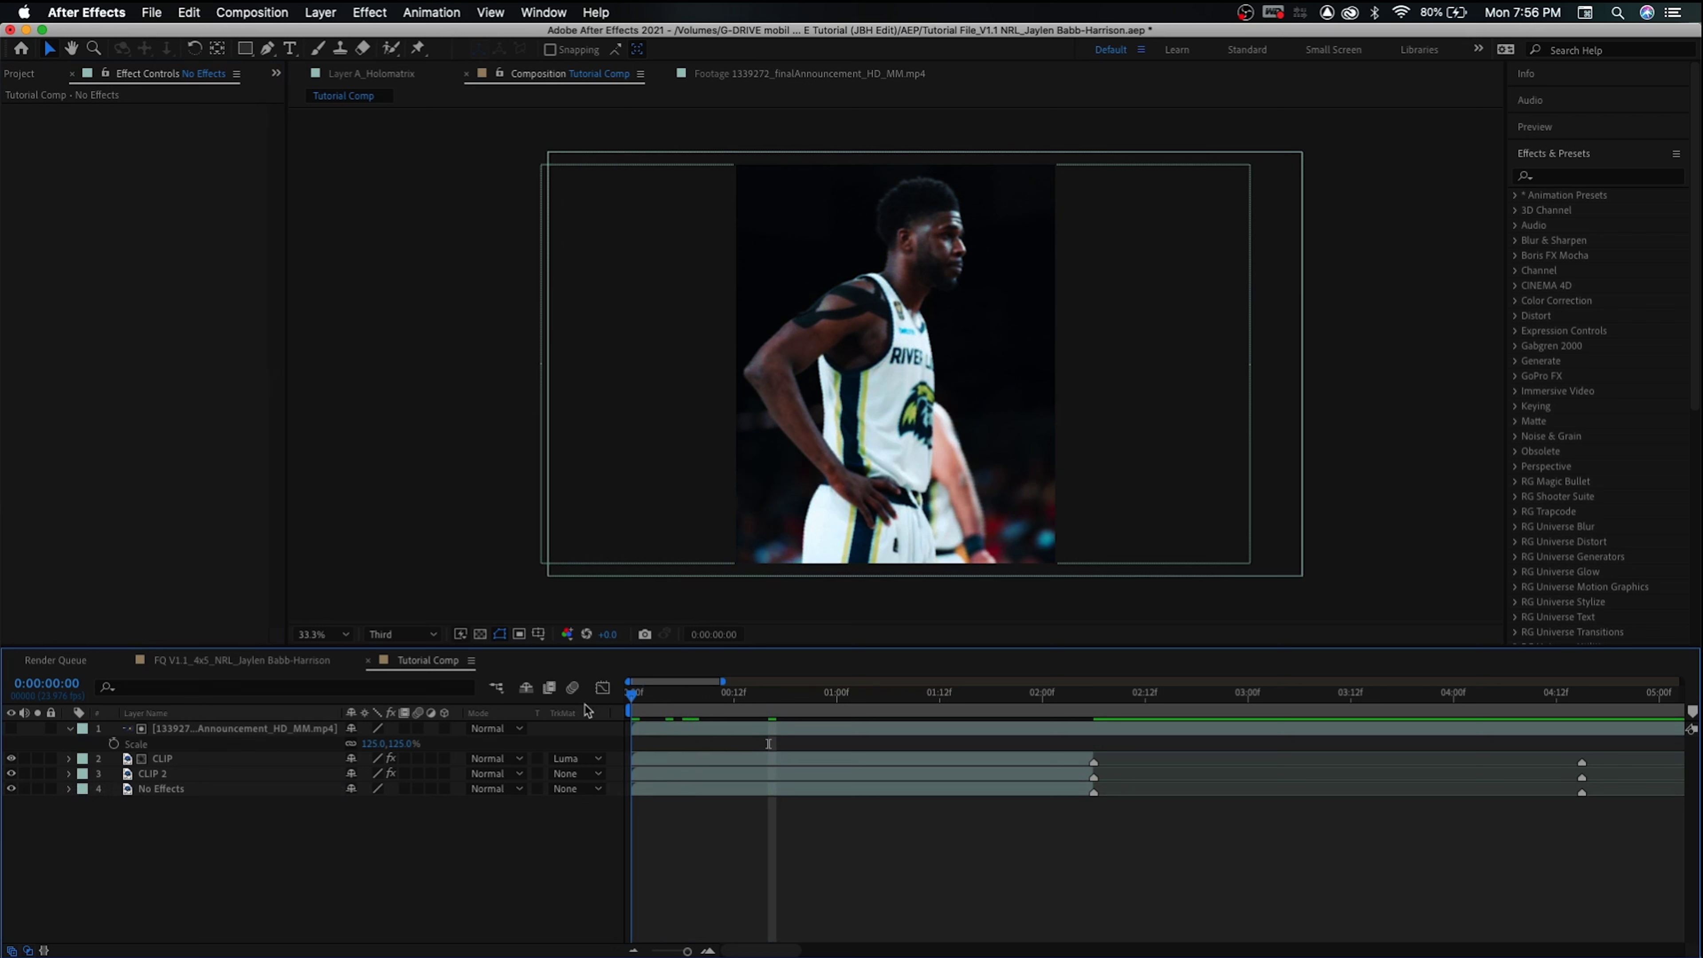
drag(631, 694, 674, 710)
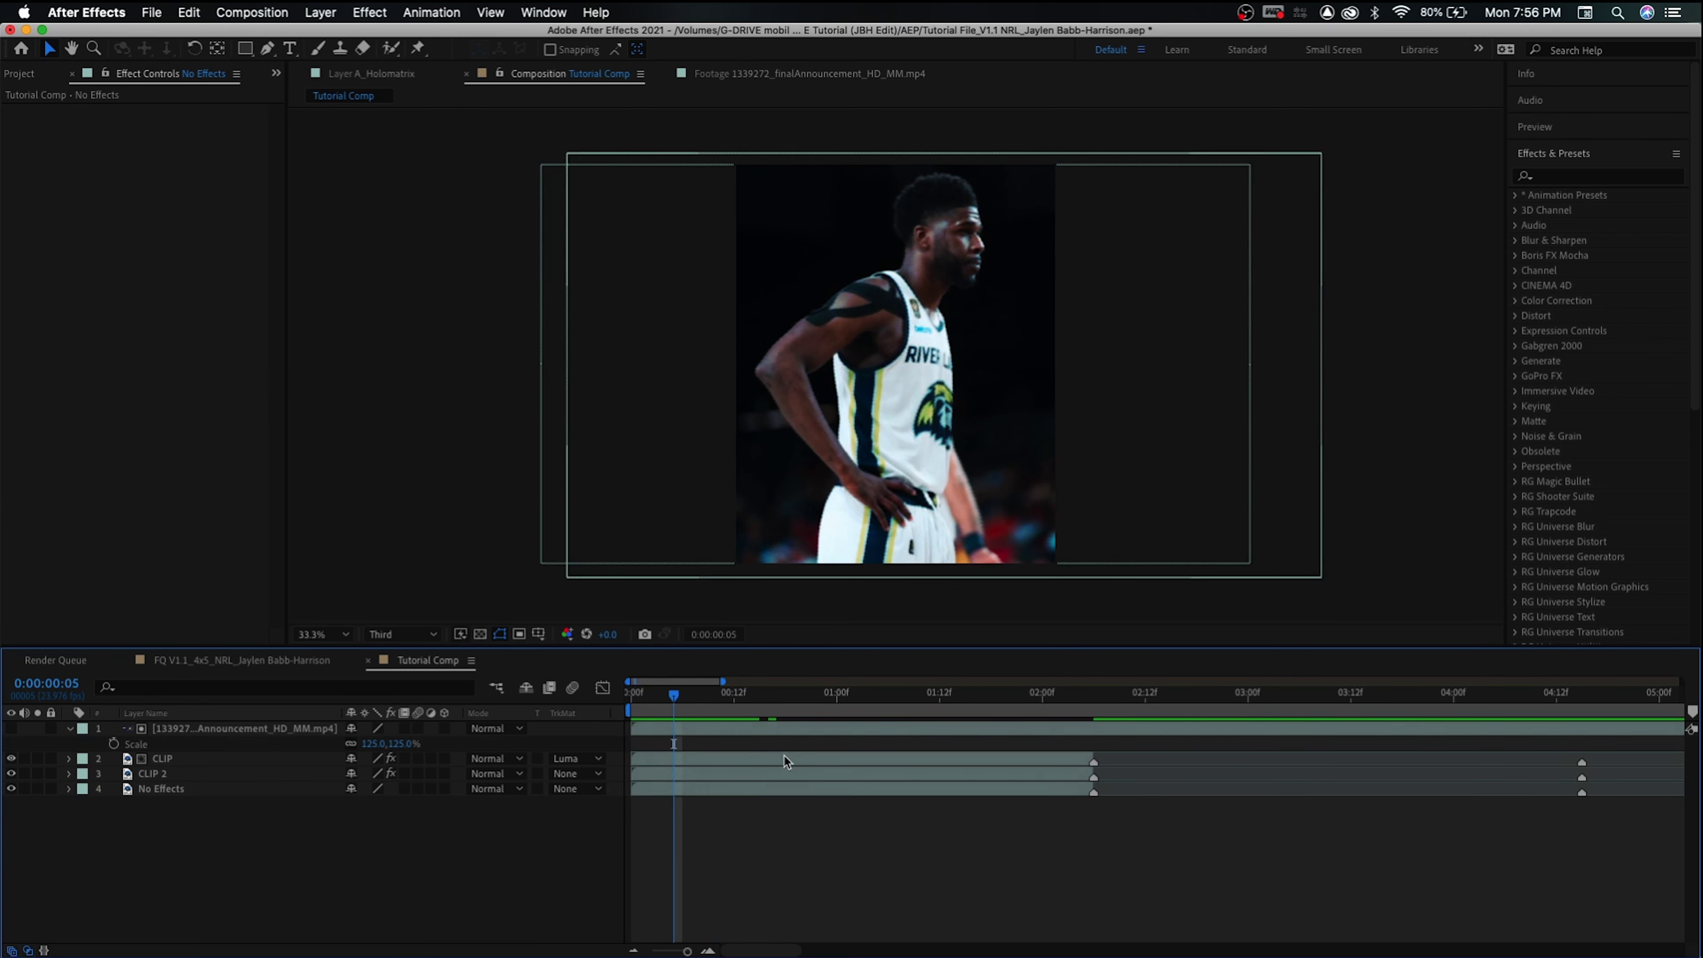
key(space)
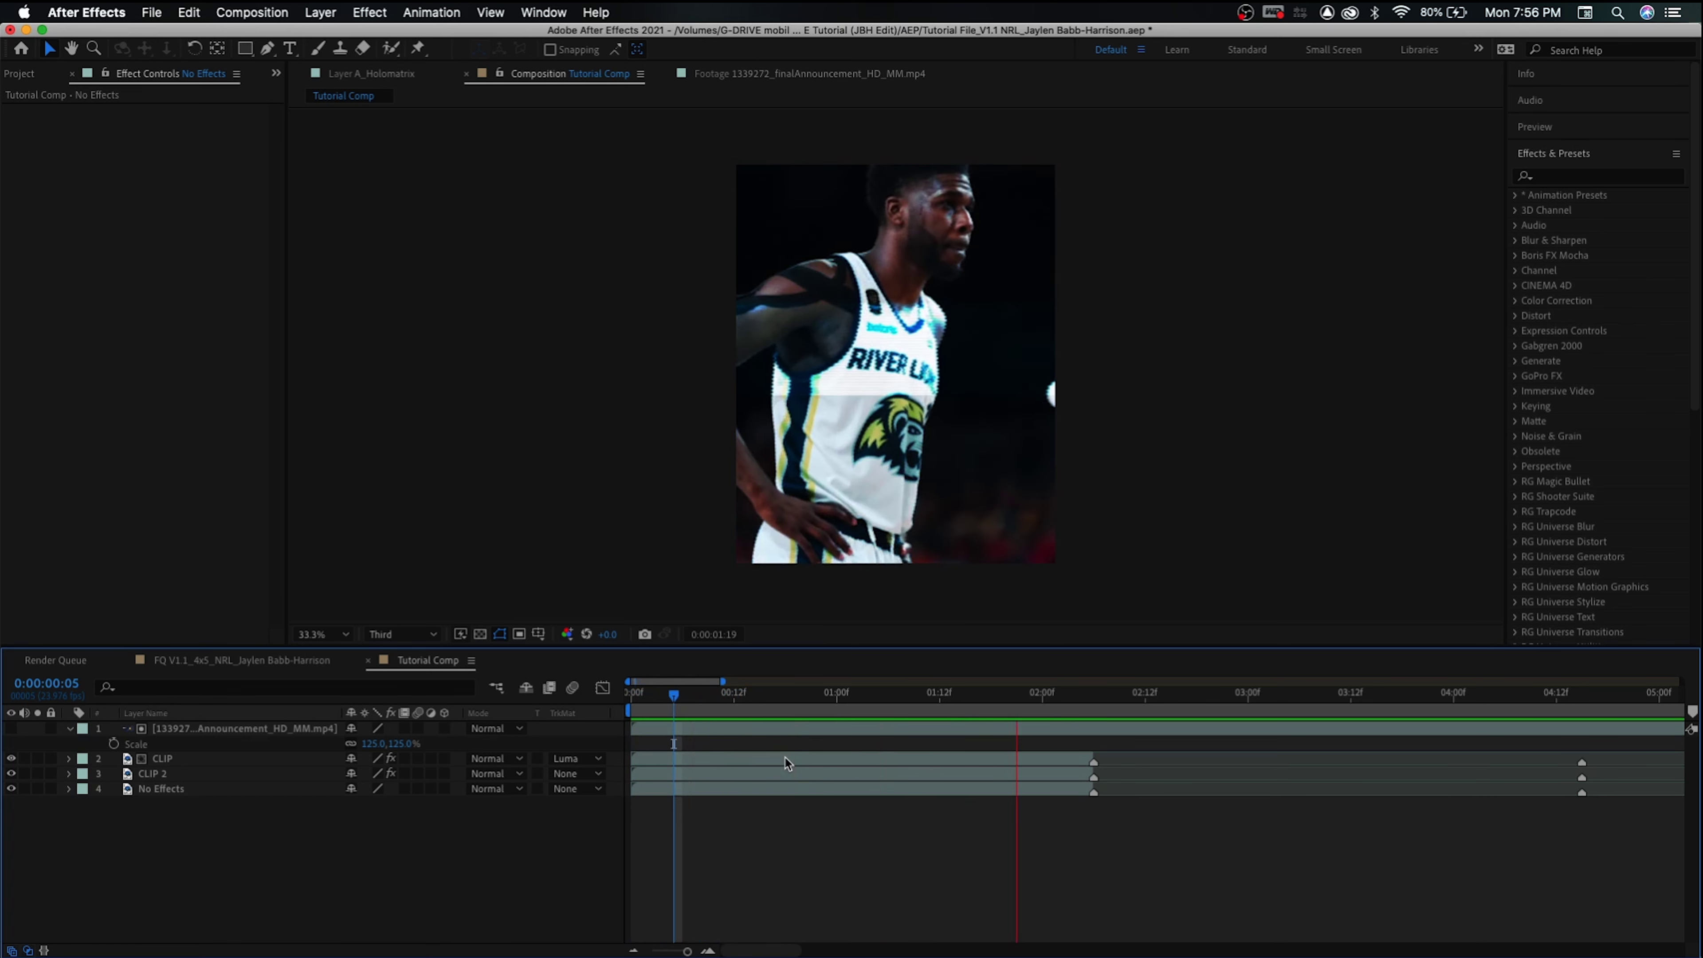
mouse_move(721, 698)
mouse_down()
mouse_move(752, 701)
mouse_move(721, 703)
mouse_move(734, 703)
mouse_up()
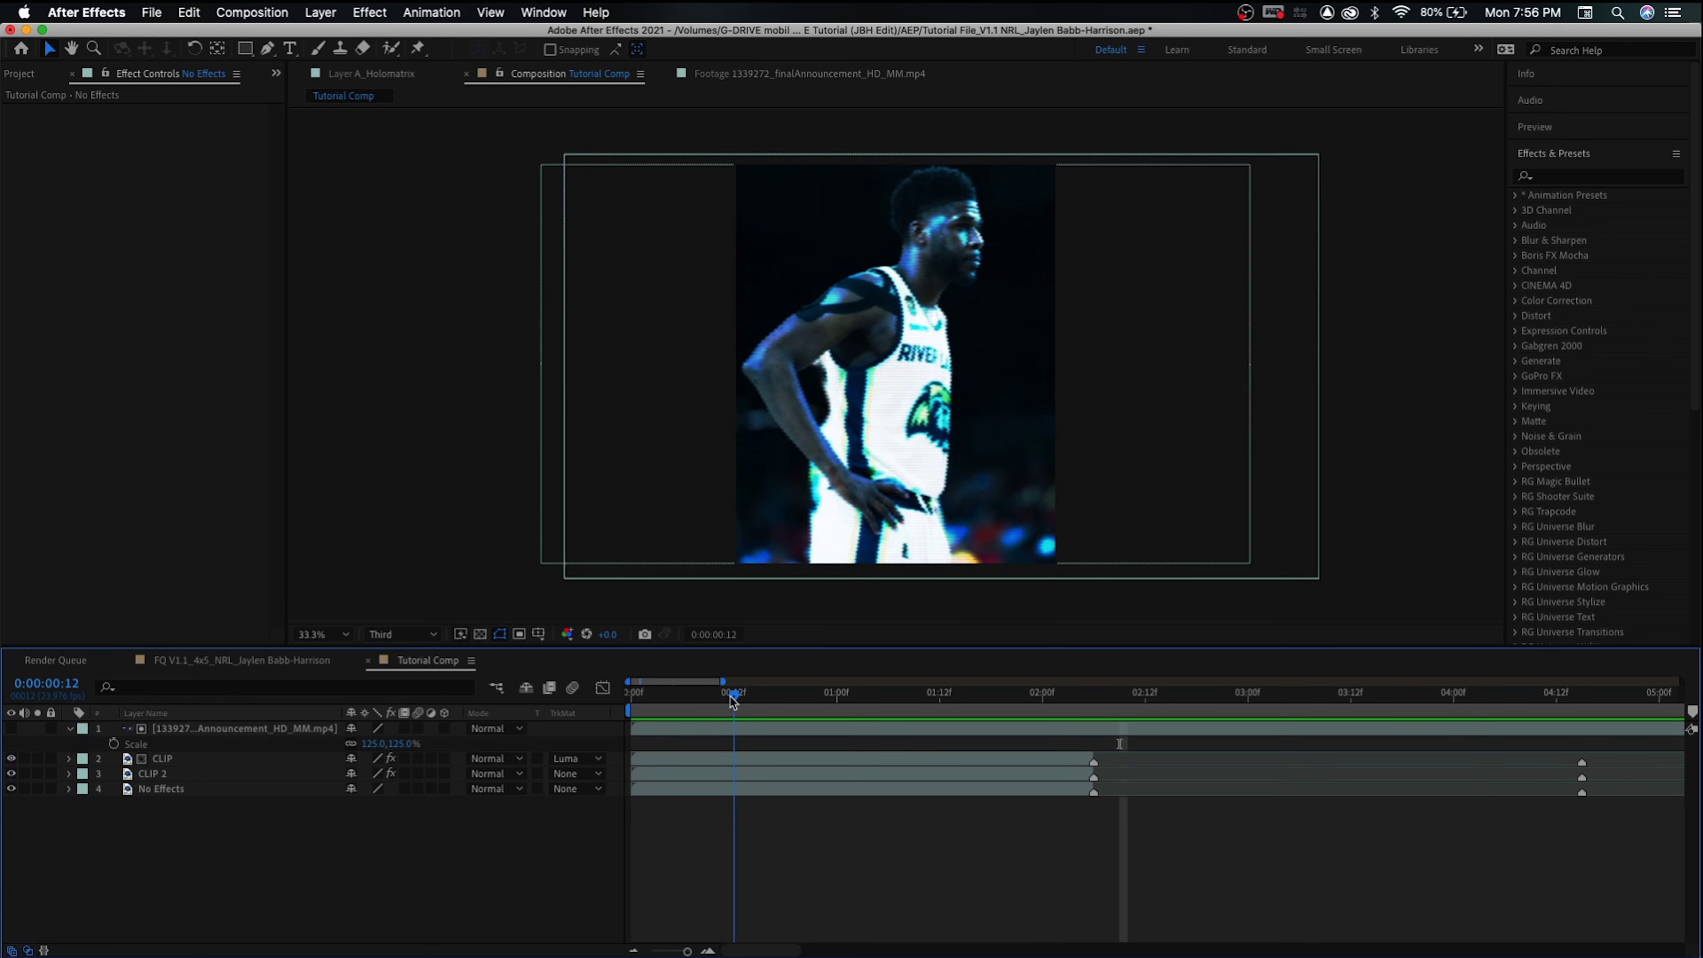
Toggle CLIP 2's visibility at frame 0:00:00:20 to compare the look with and without it
click(201, 759)
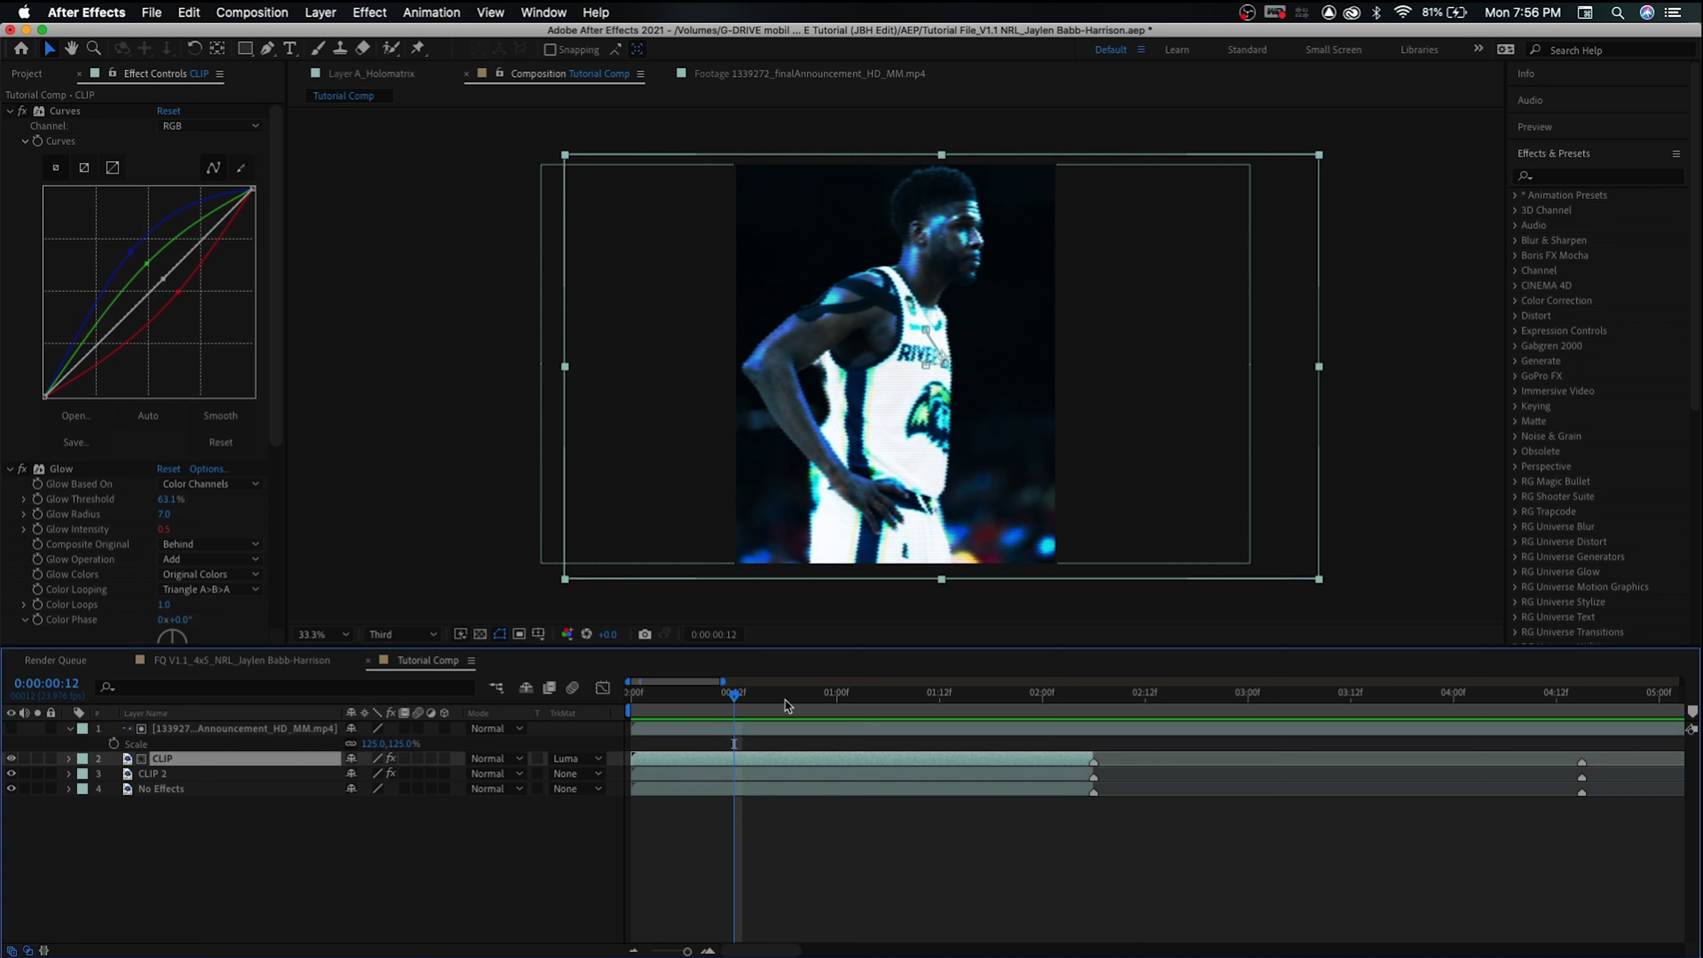
drag(787, 703, 799, 703)
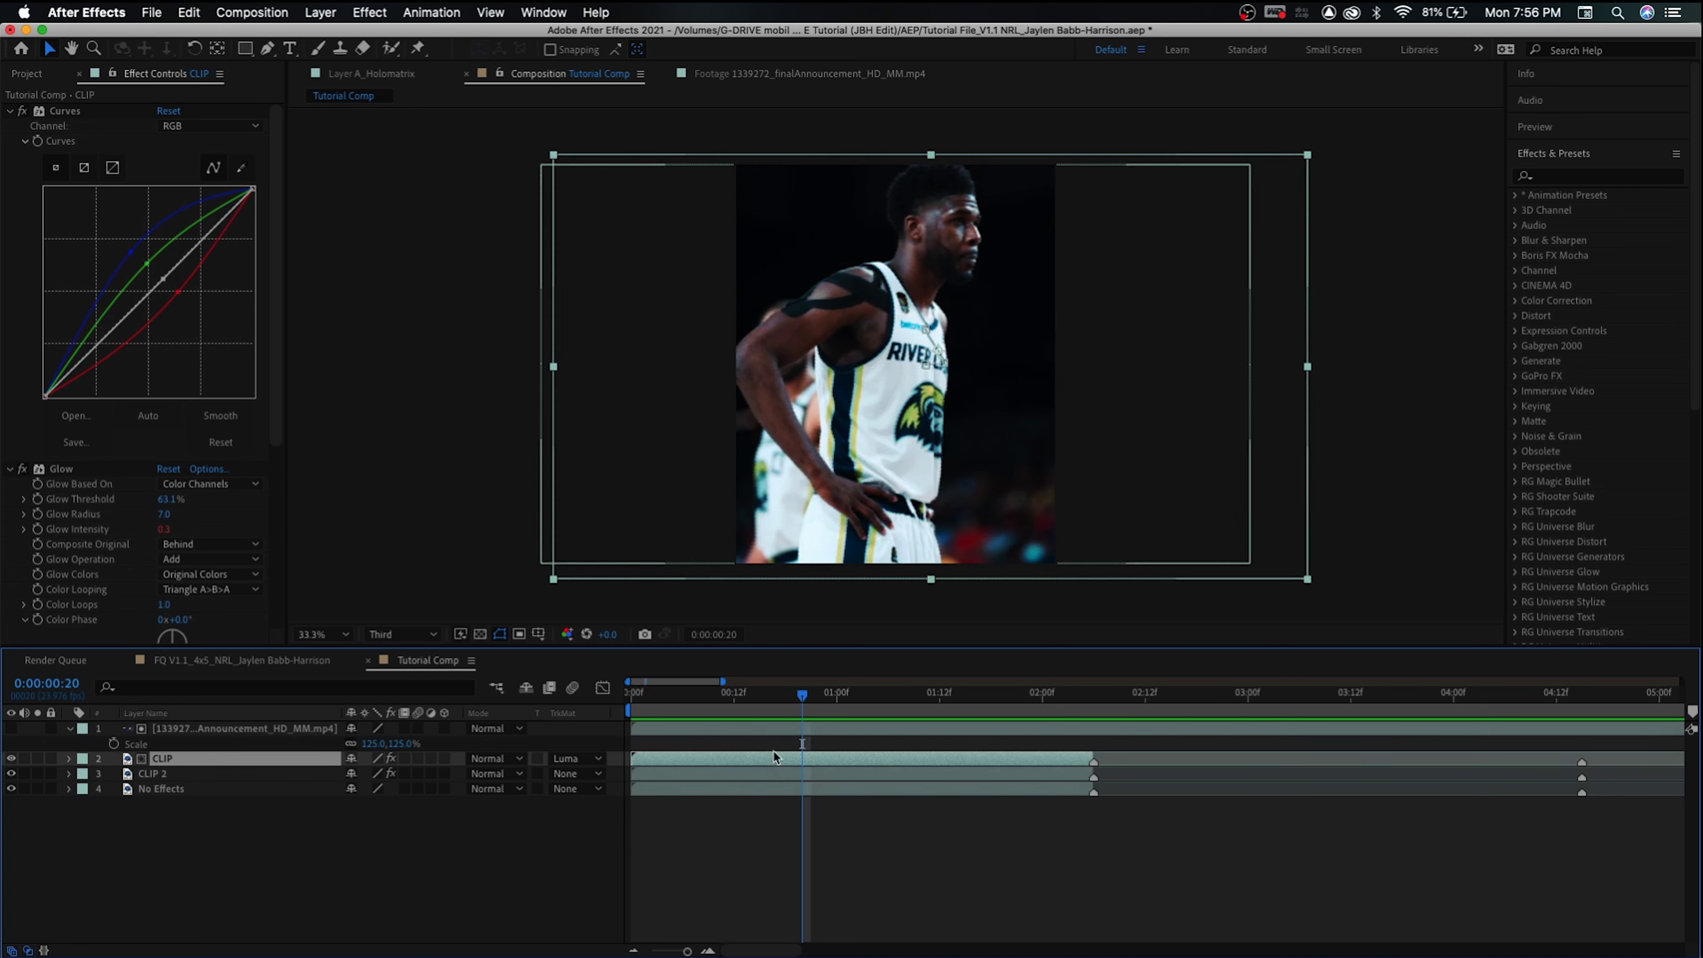
click(753, 775)
click(12, 774)
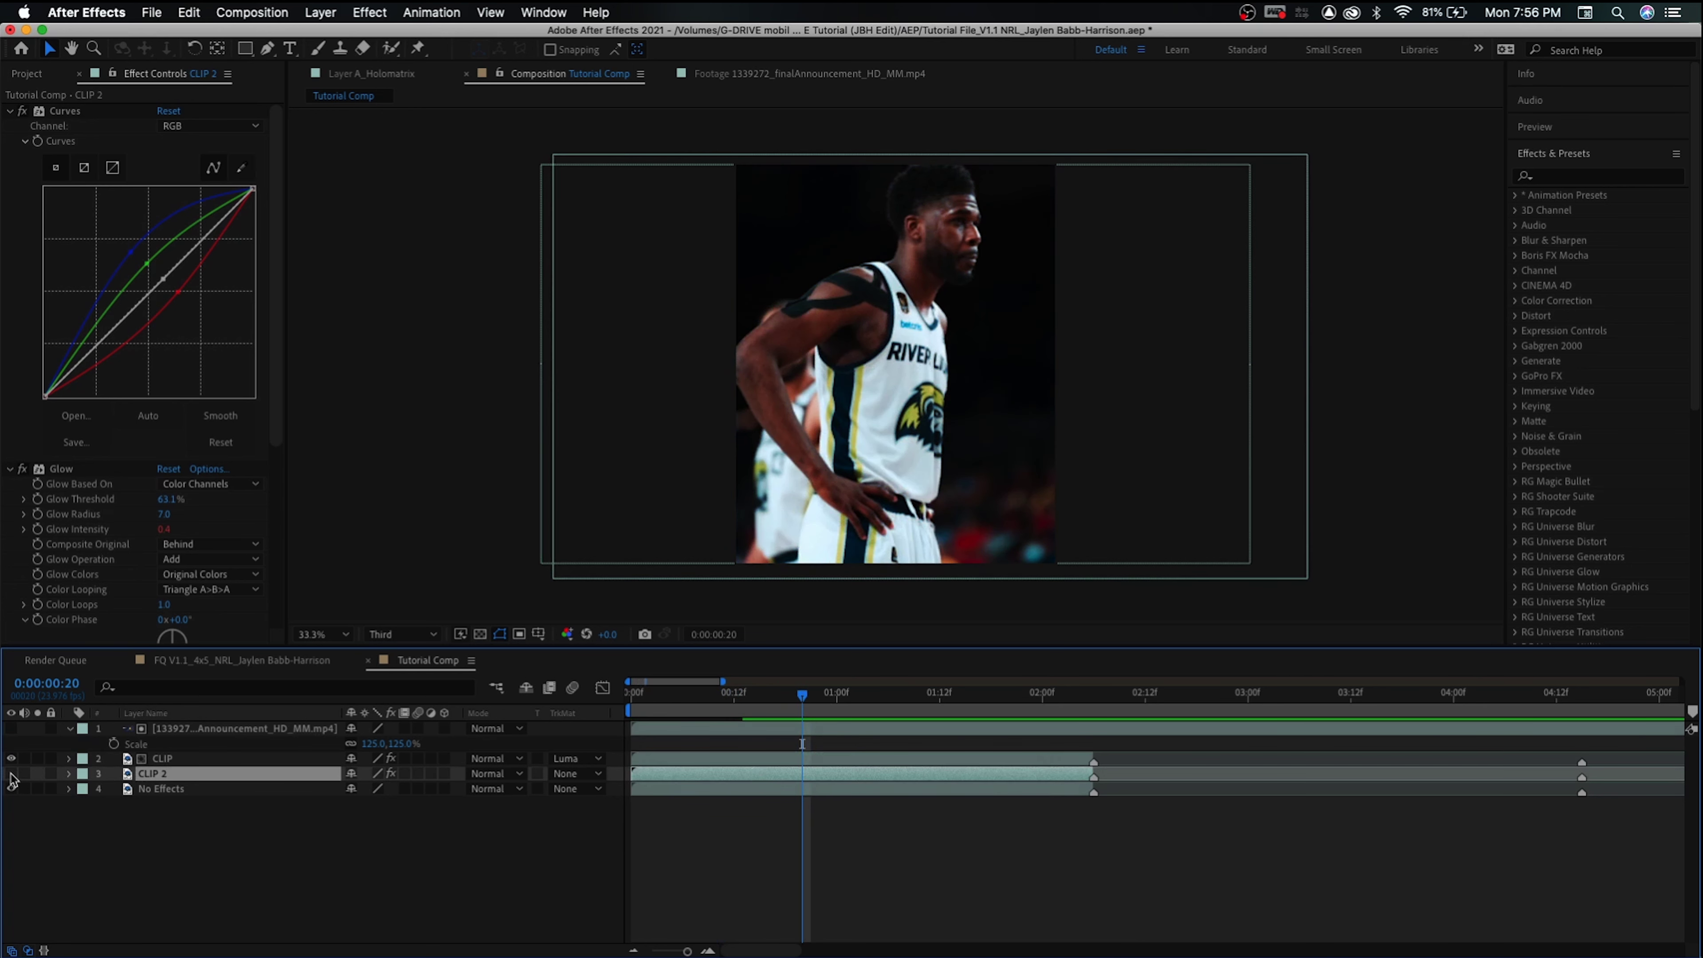
click(12, 774)
click(12, 774)
click(11, 774)
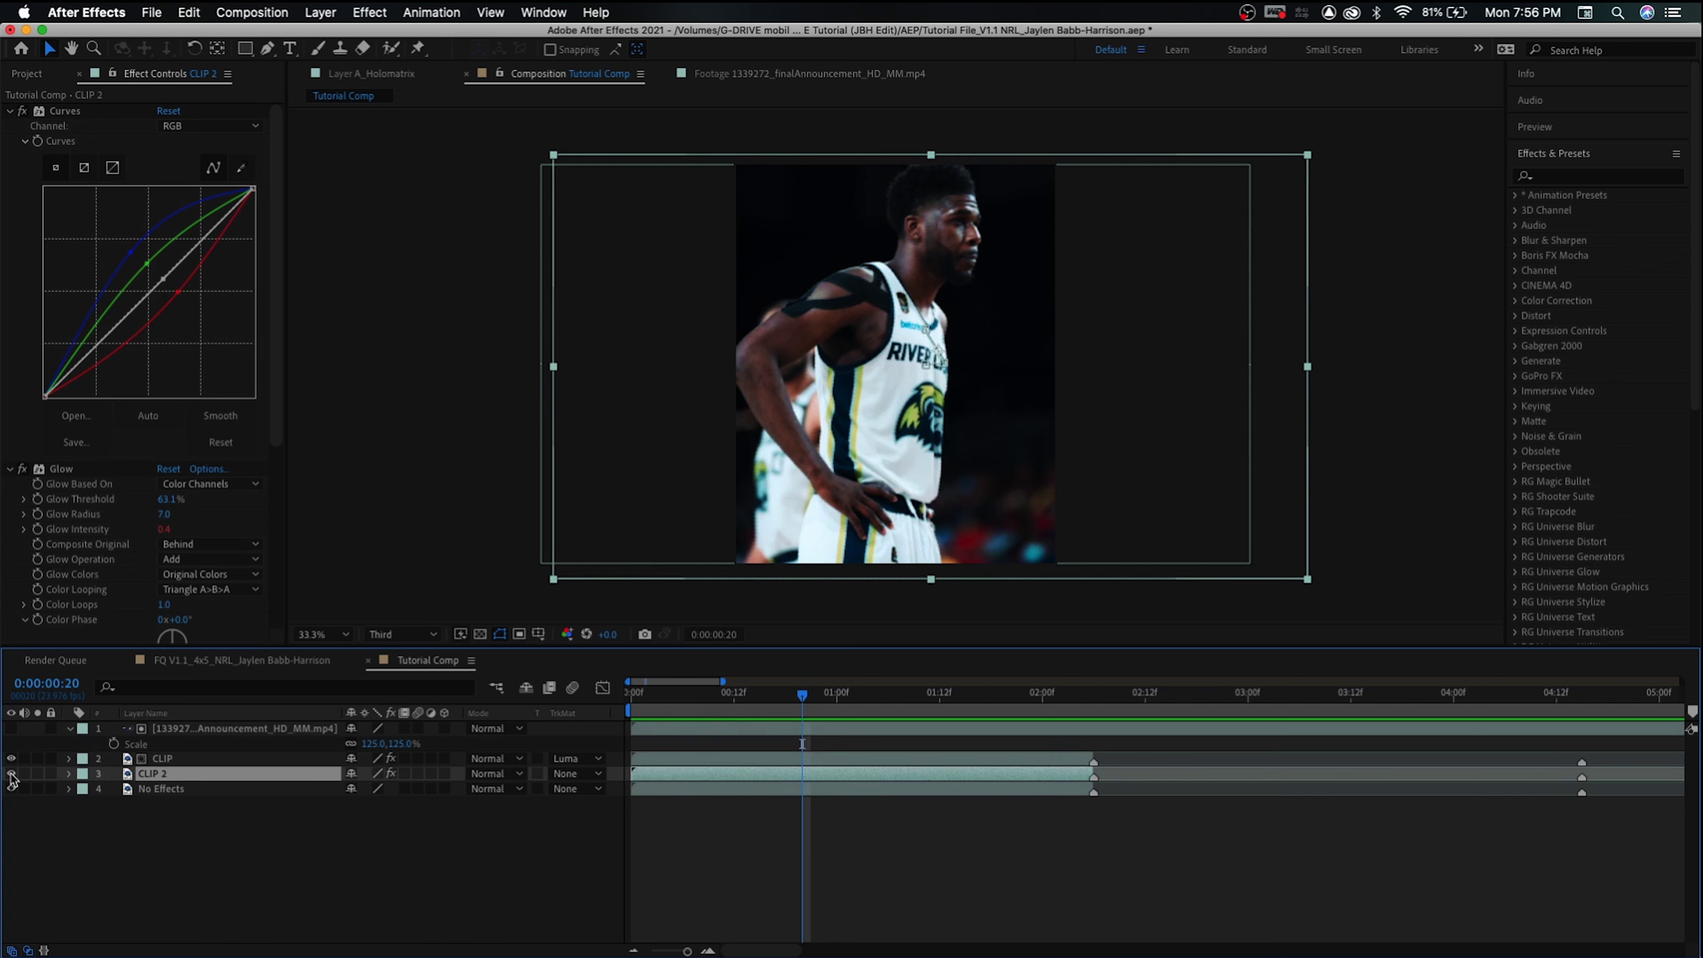
click(12, 773)
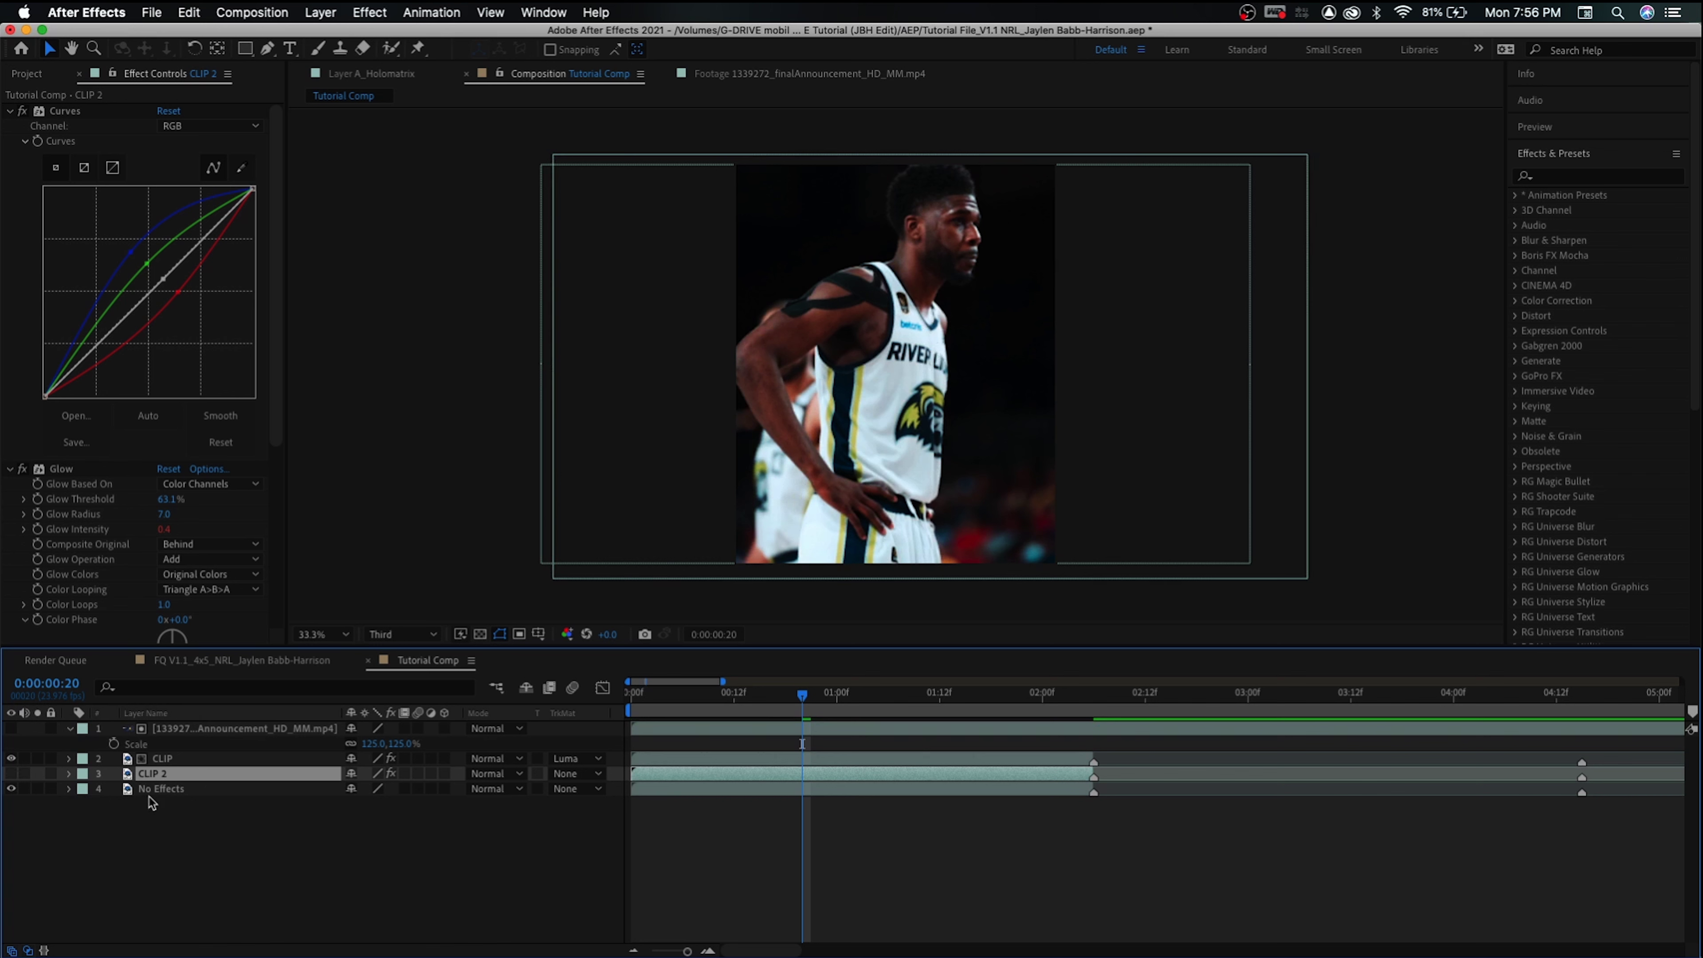
click(11, 773)
Set CLIP 2's opacity to 30%, then adjust it to 35%
key(t)
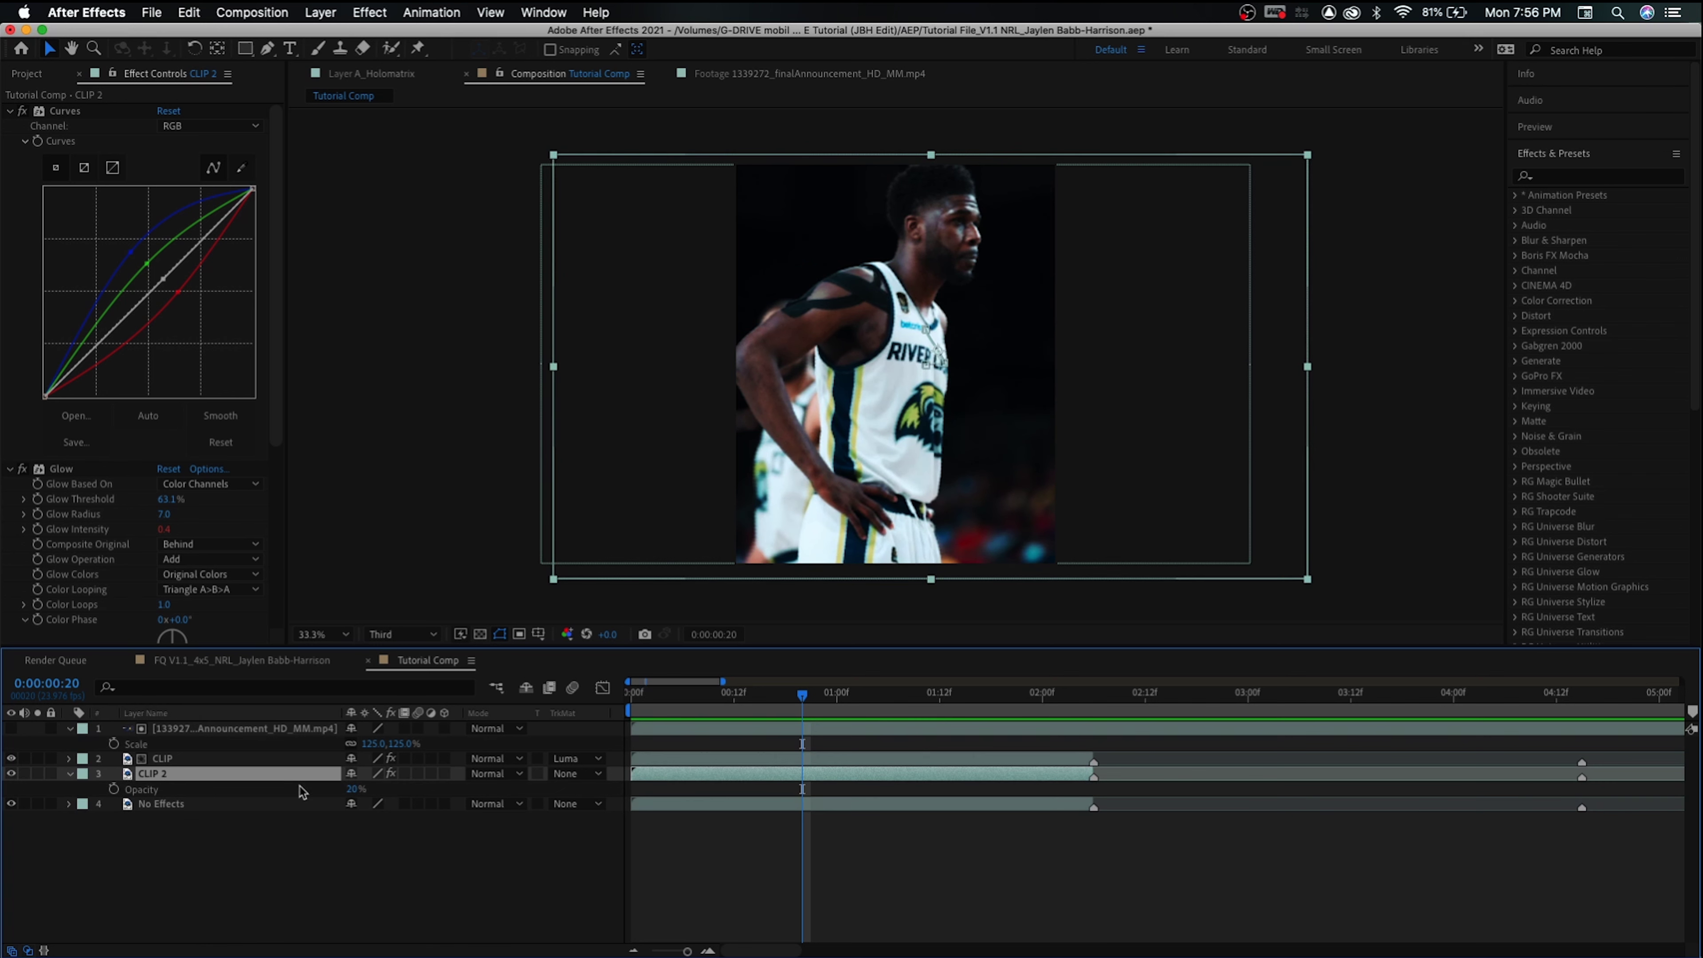
click(358, 790)
text(30)
key(Return)
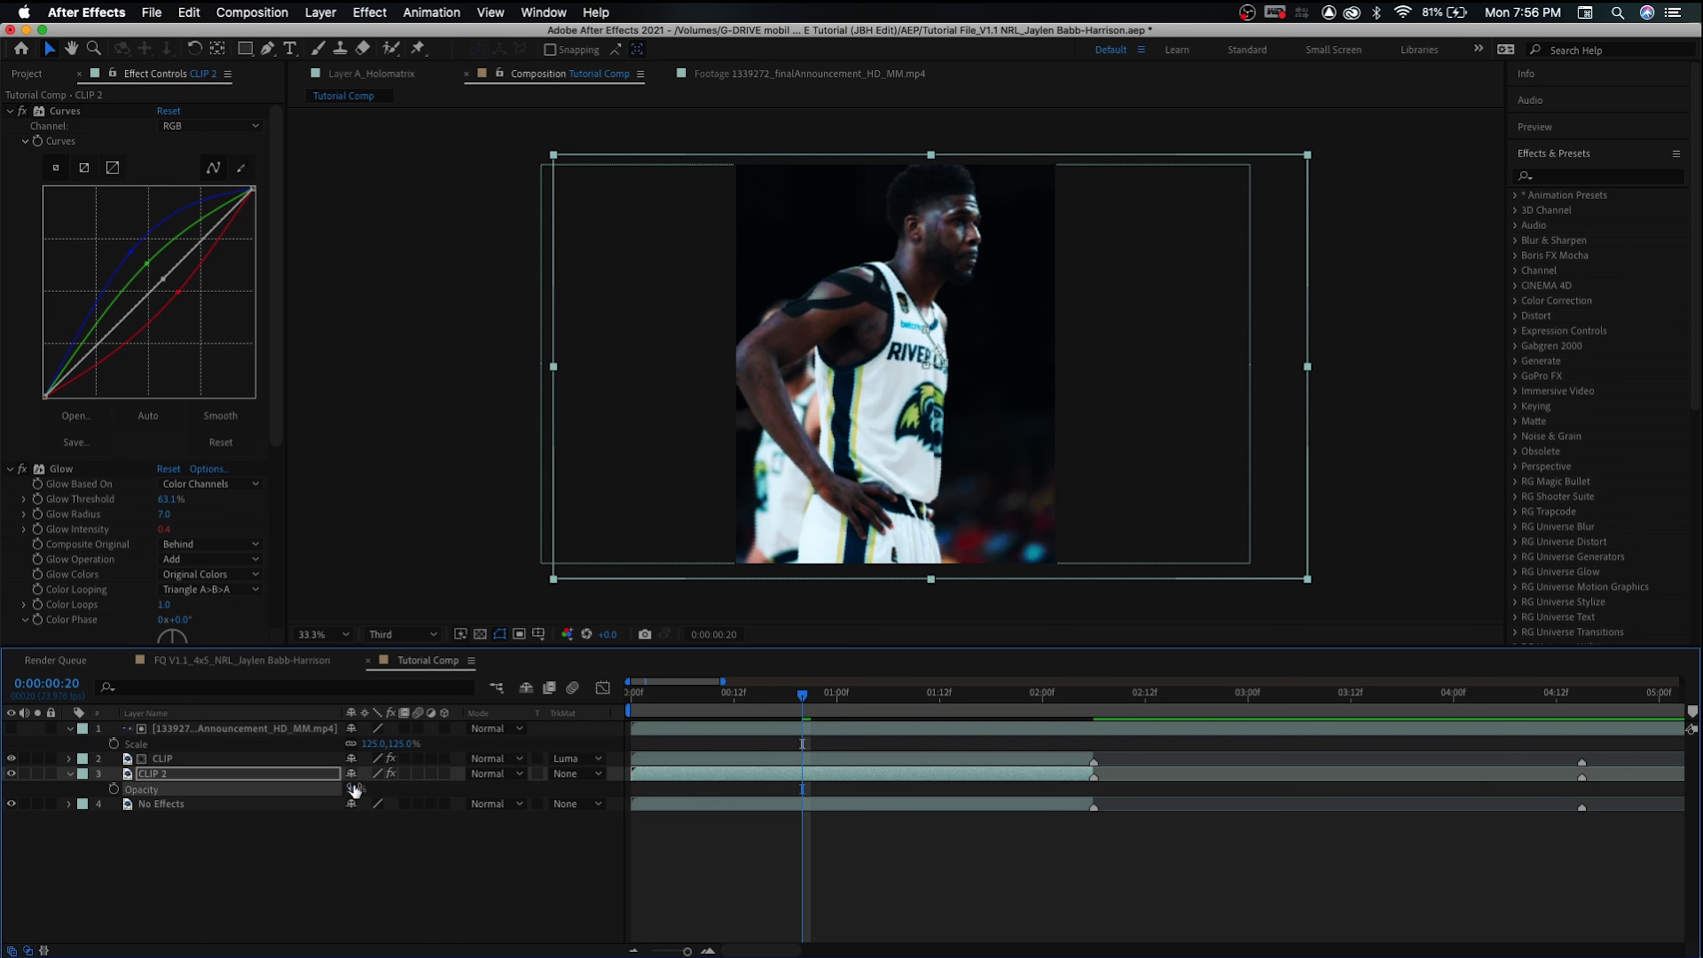
click(357, 790)
key(Return)
Check the subtler glow around frames 18–20 and preview the composition from the start
drag(786, 705, 777, 708)
click(782, 708)
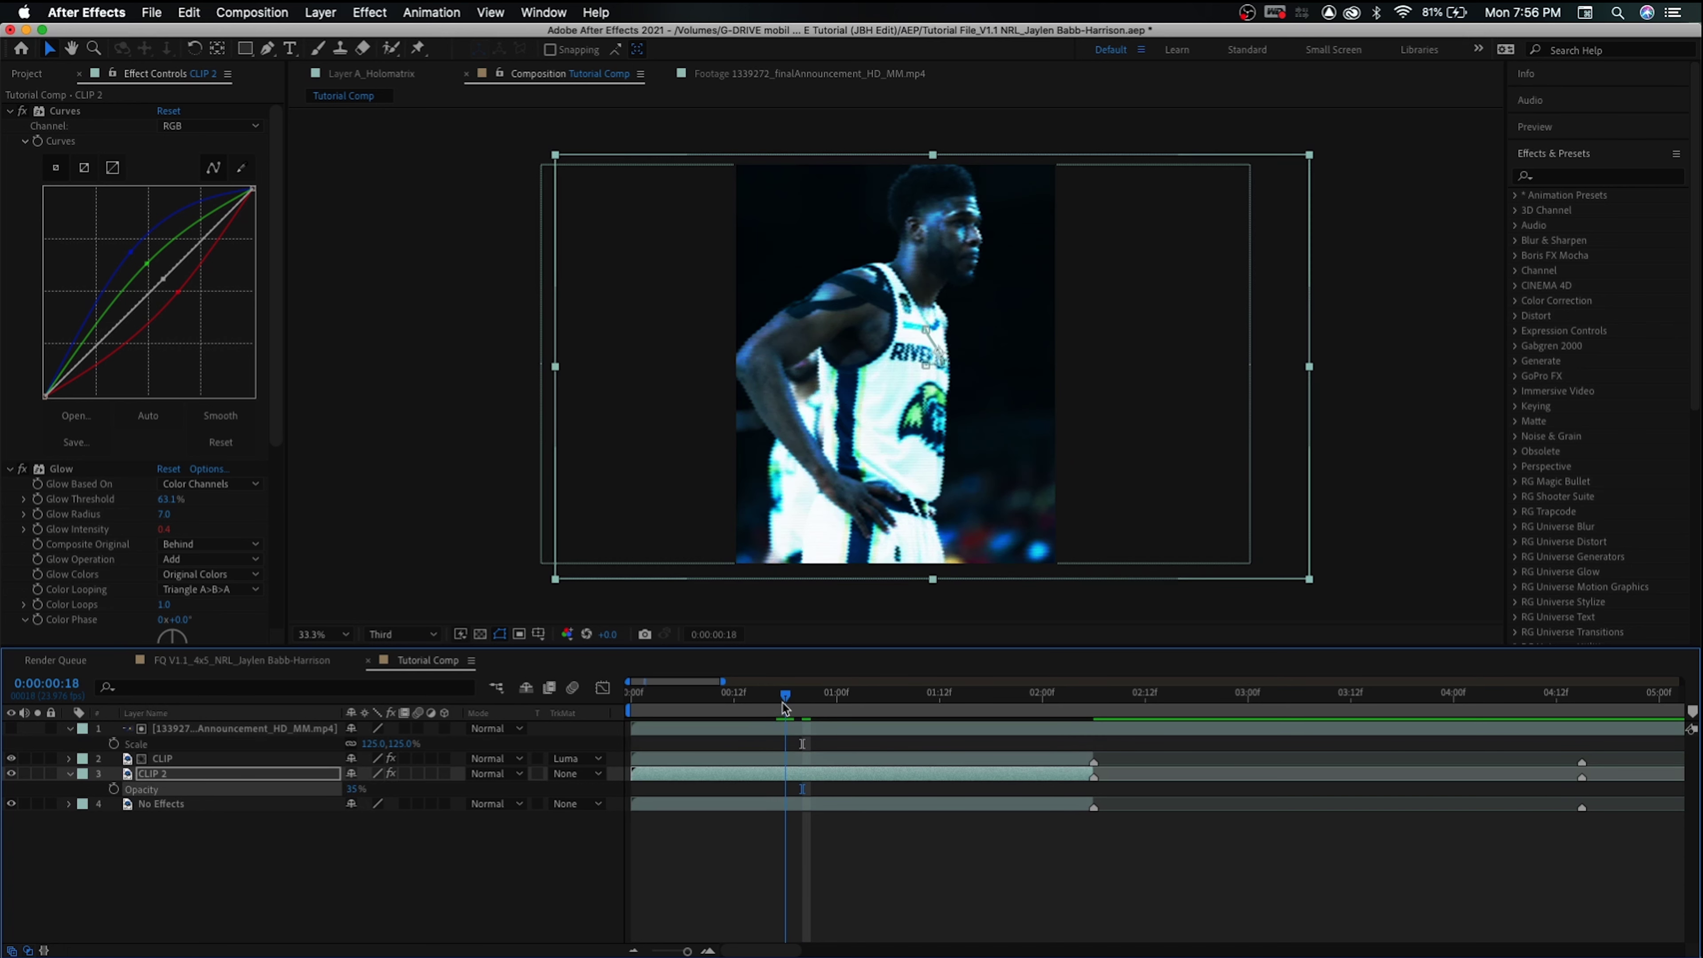
drag(793, 707, 630, 706)
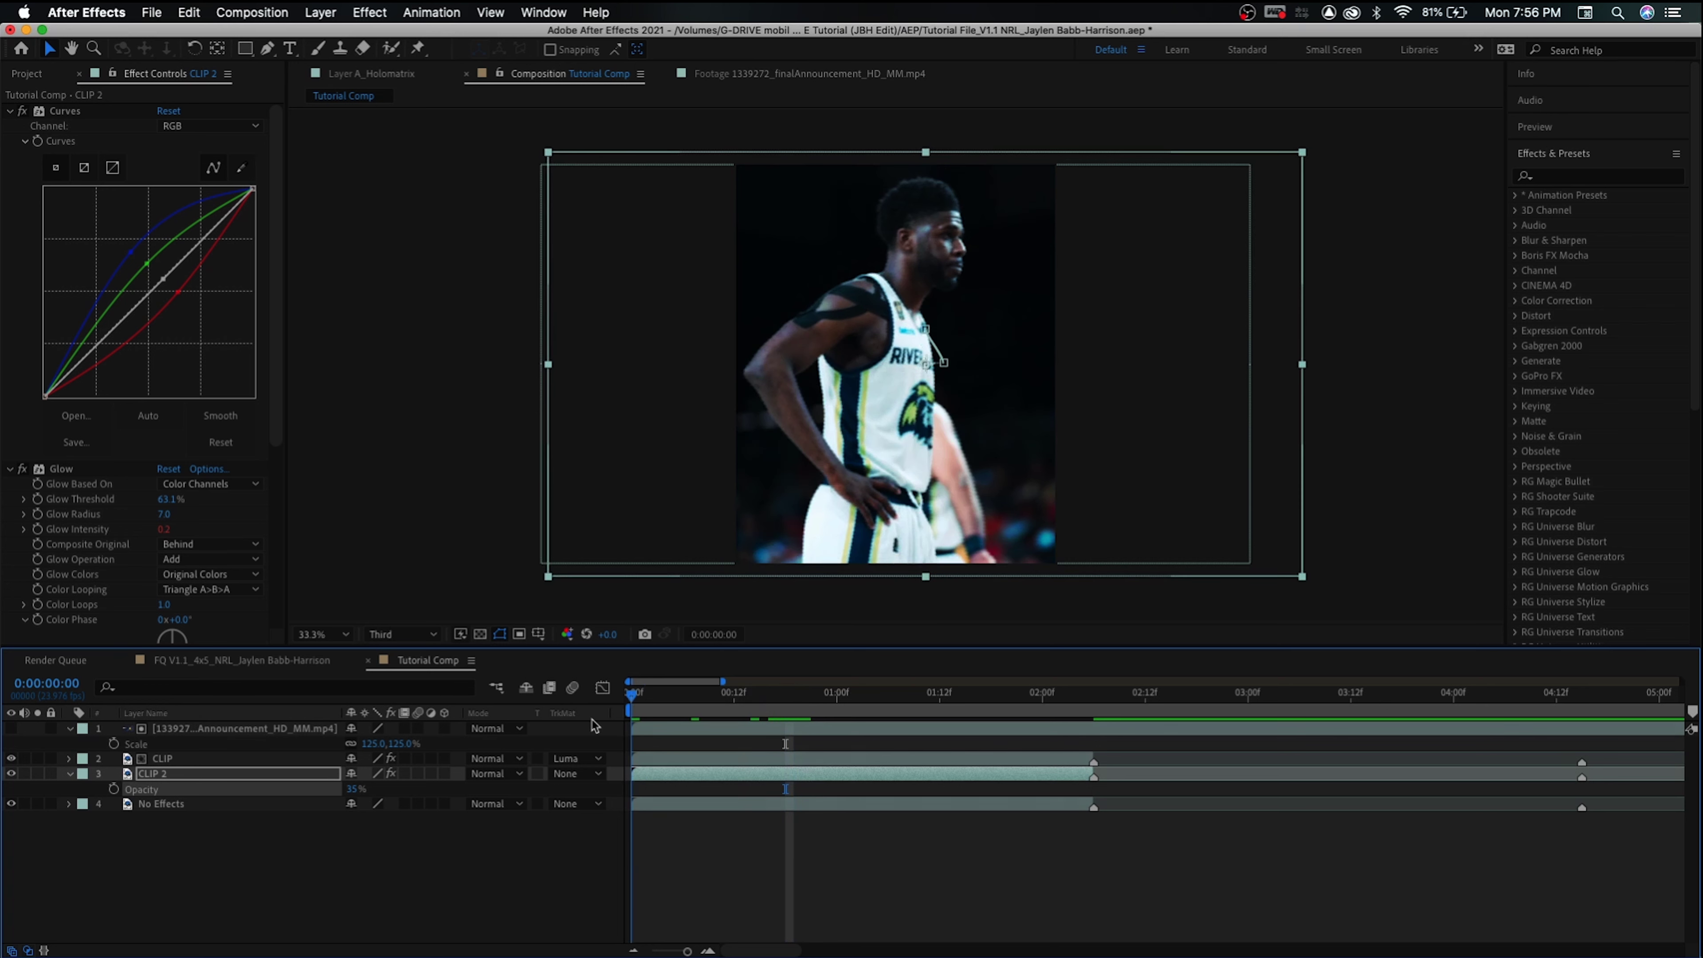
click(509, 872)
key(u)
key(space)
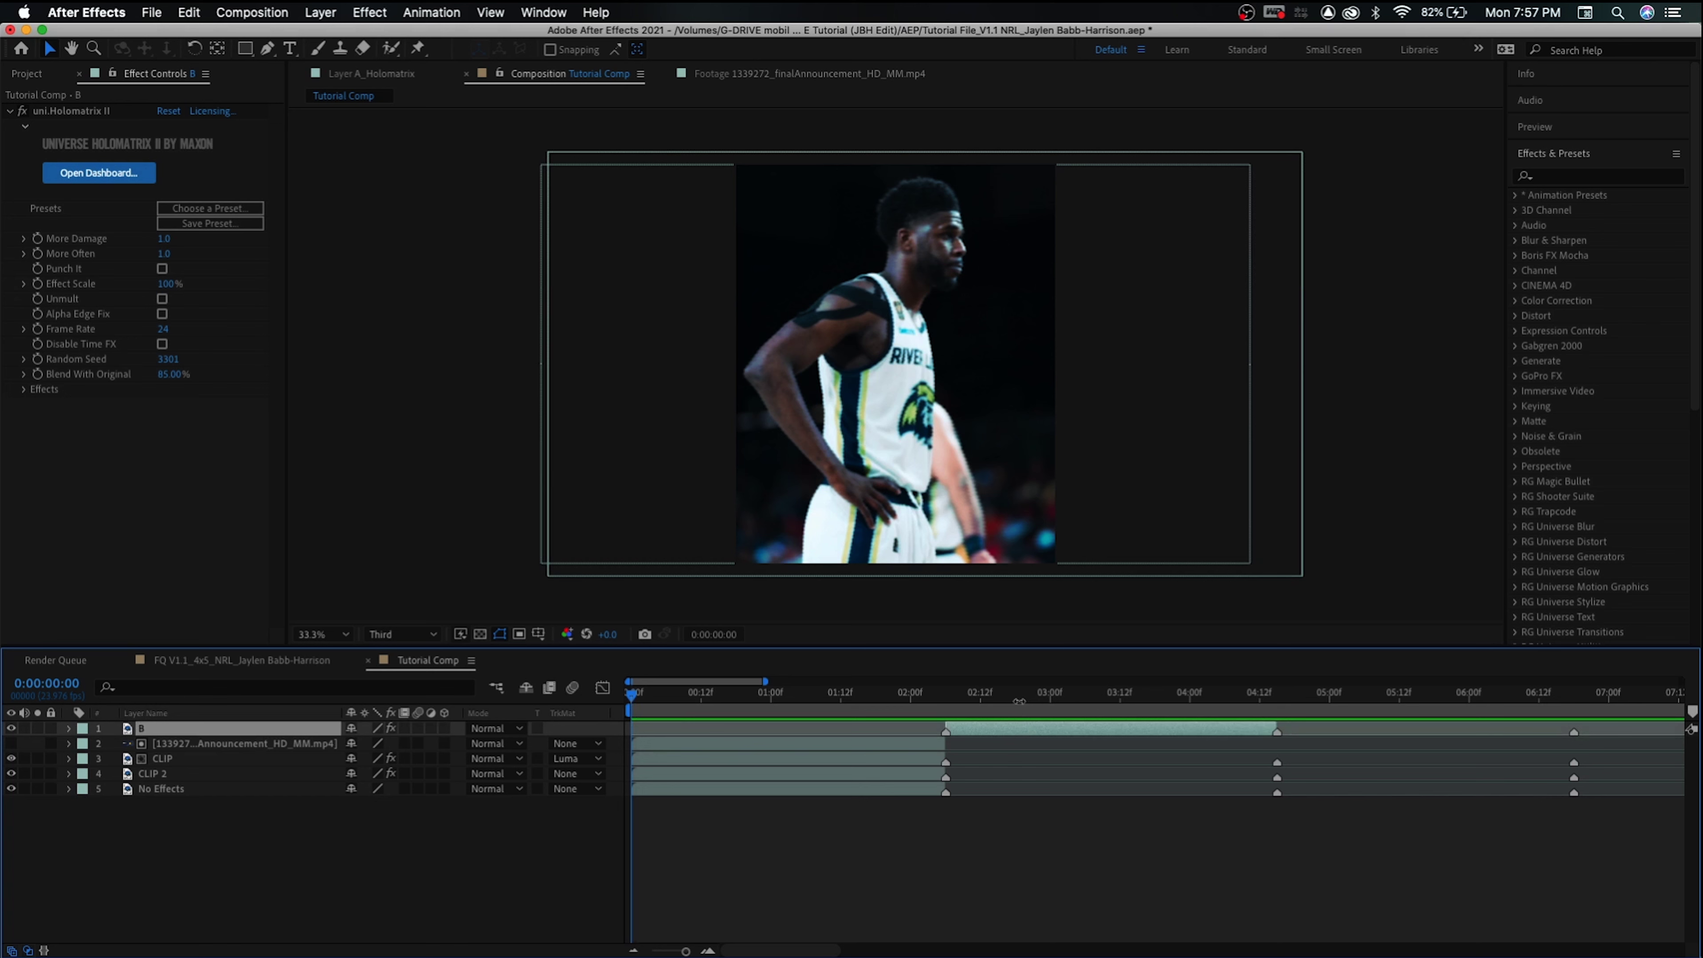
Scrub to the dunk shot and set the work area end at 4:15
drag(1023, 697, 929, 698)
key(n)
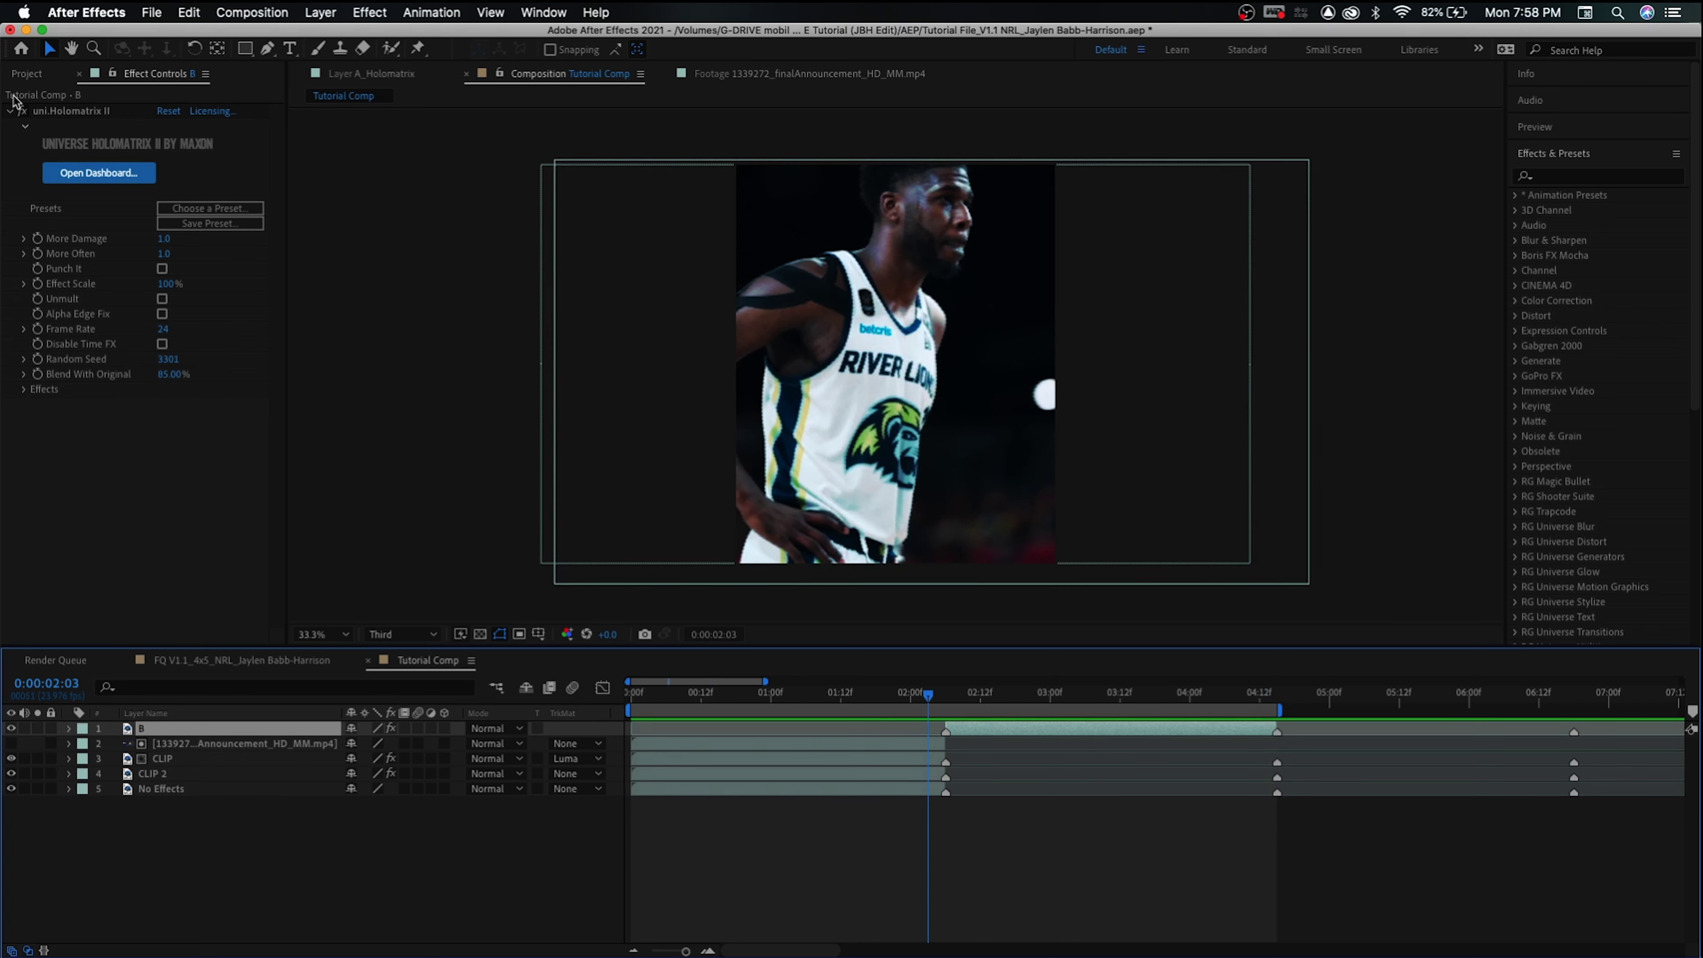
click(39, 71)
Preview the 1339272_finalAnnouncement glitch footage and add it to the top of the comp
double_click(59, 305)
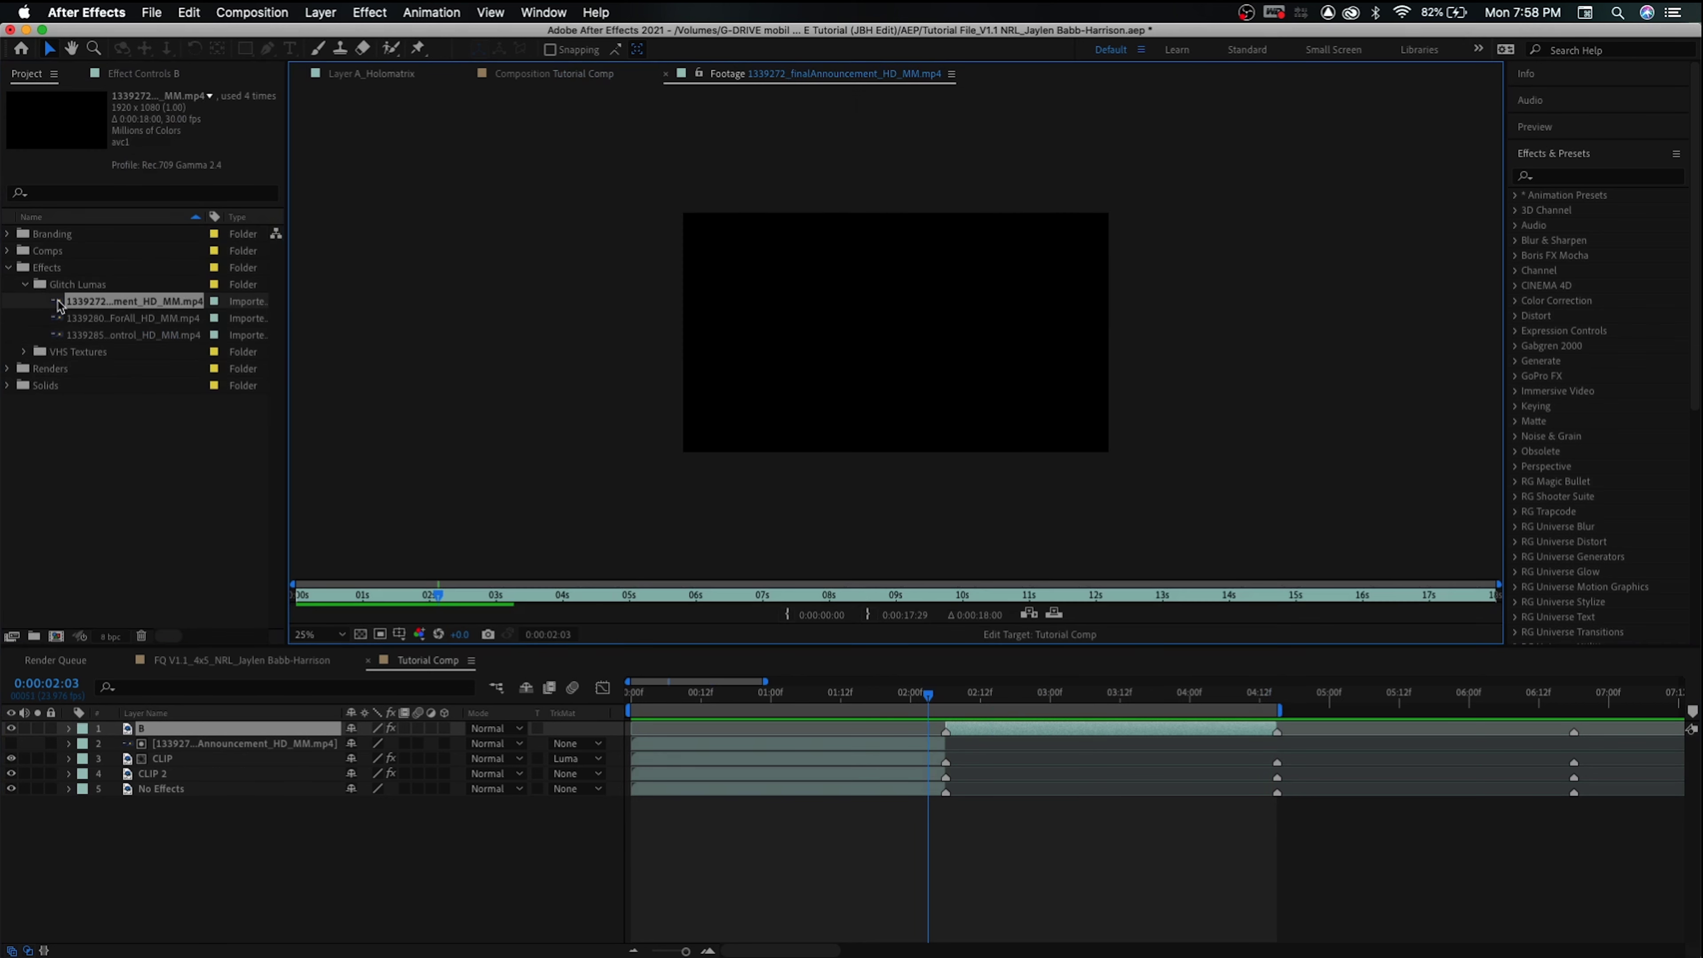
key(space)
drag(99, 312, 992, 706)
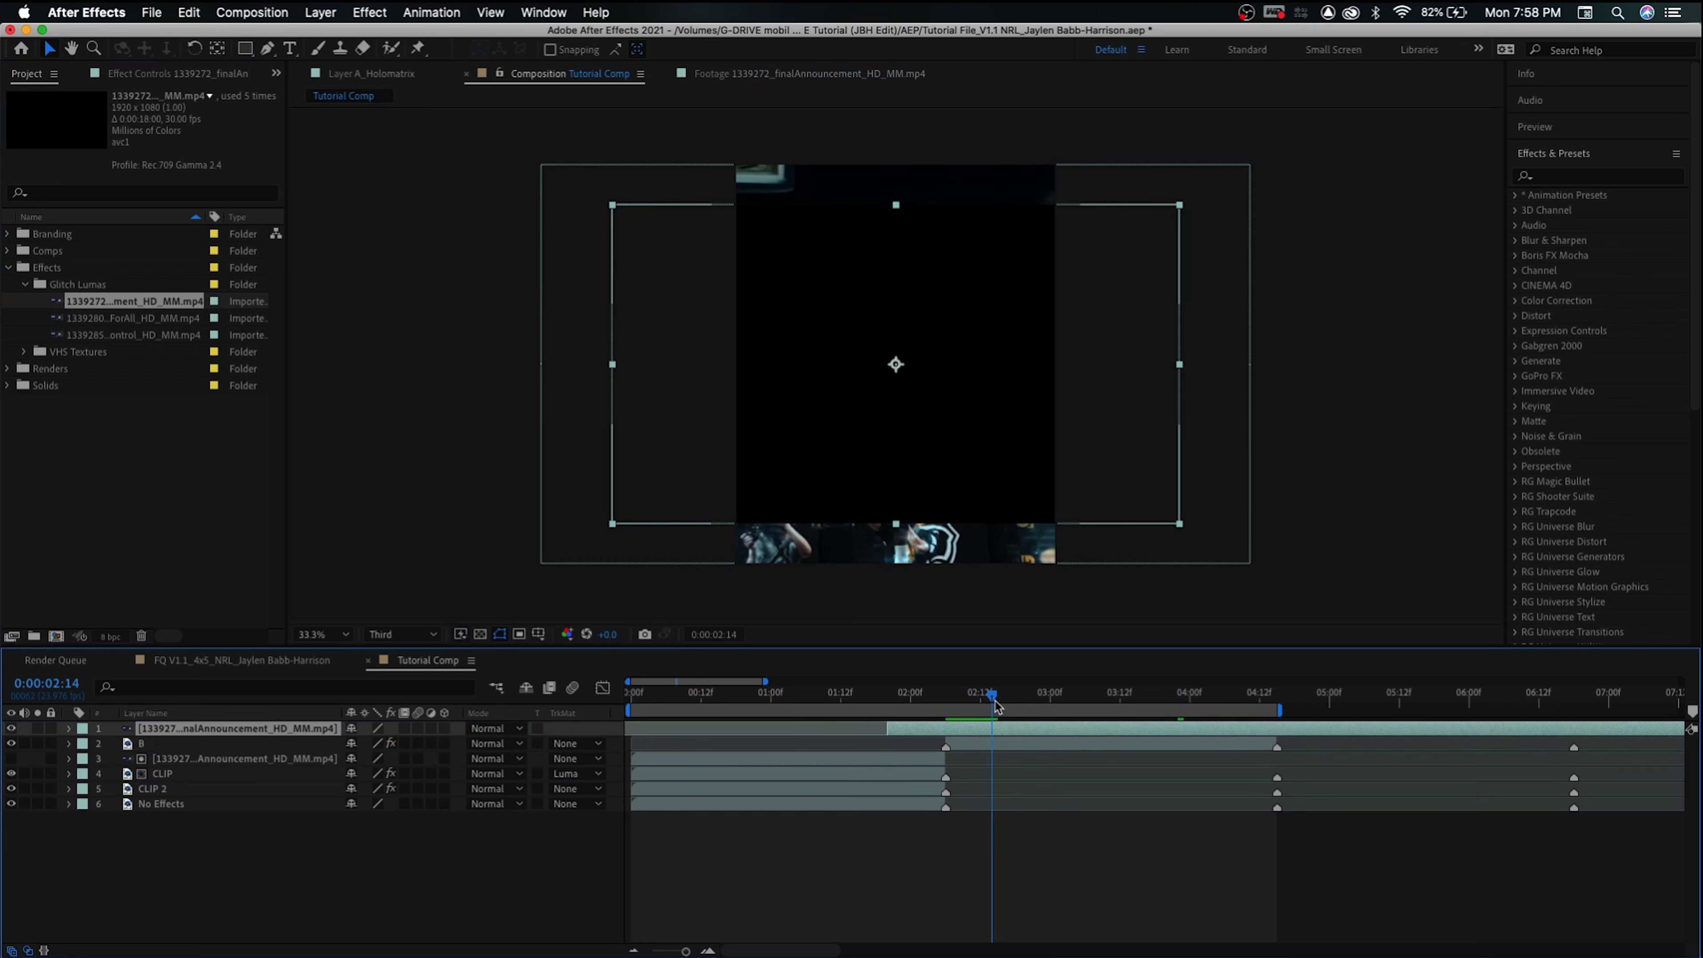
Split the glitch layer at 2:14 and trim its start to 2:00
key(super+shift+d)
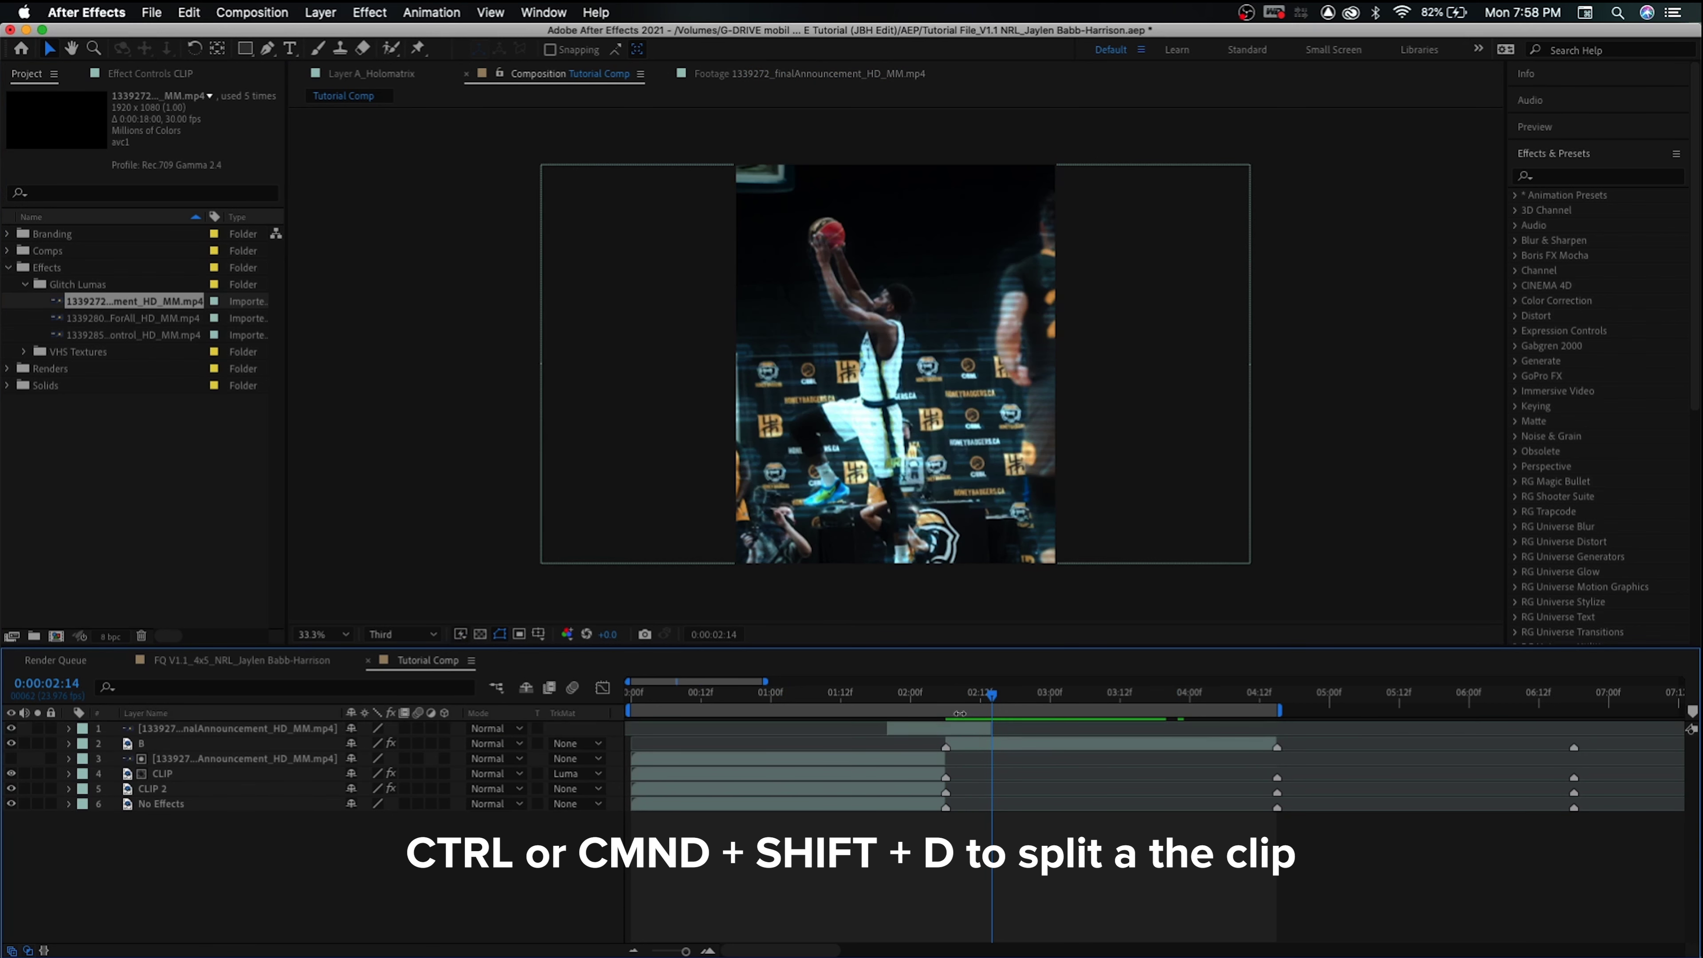
click(946, 700)
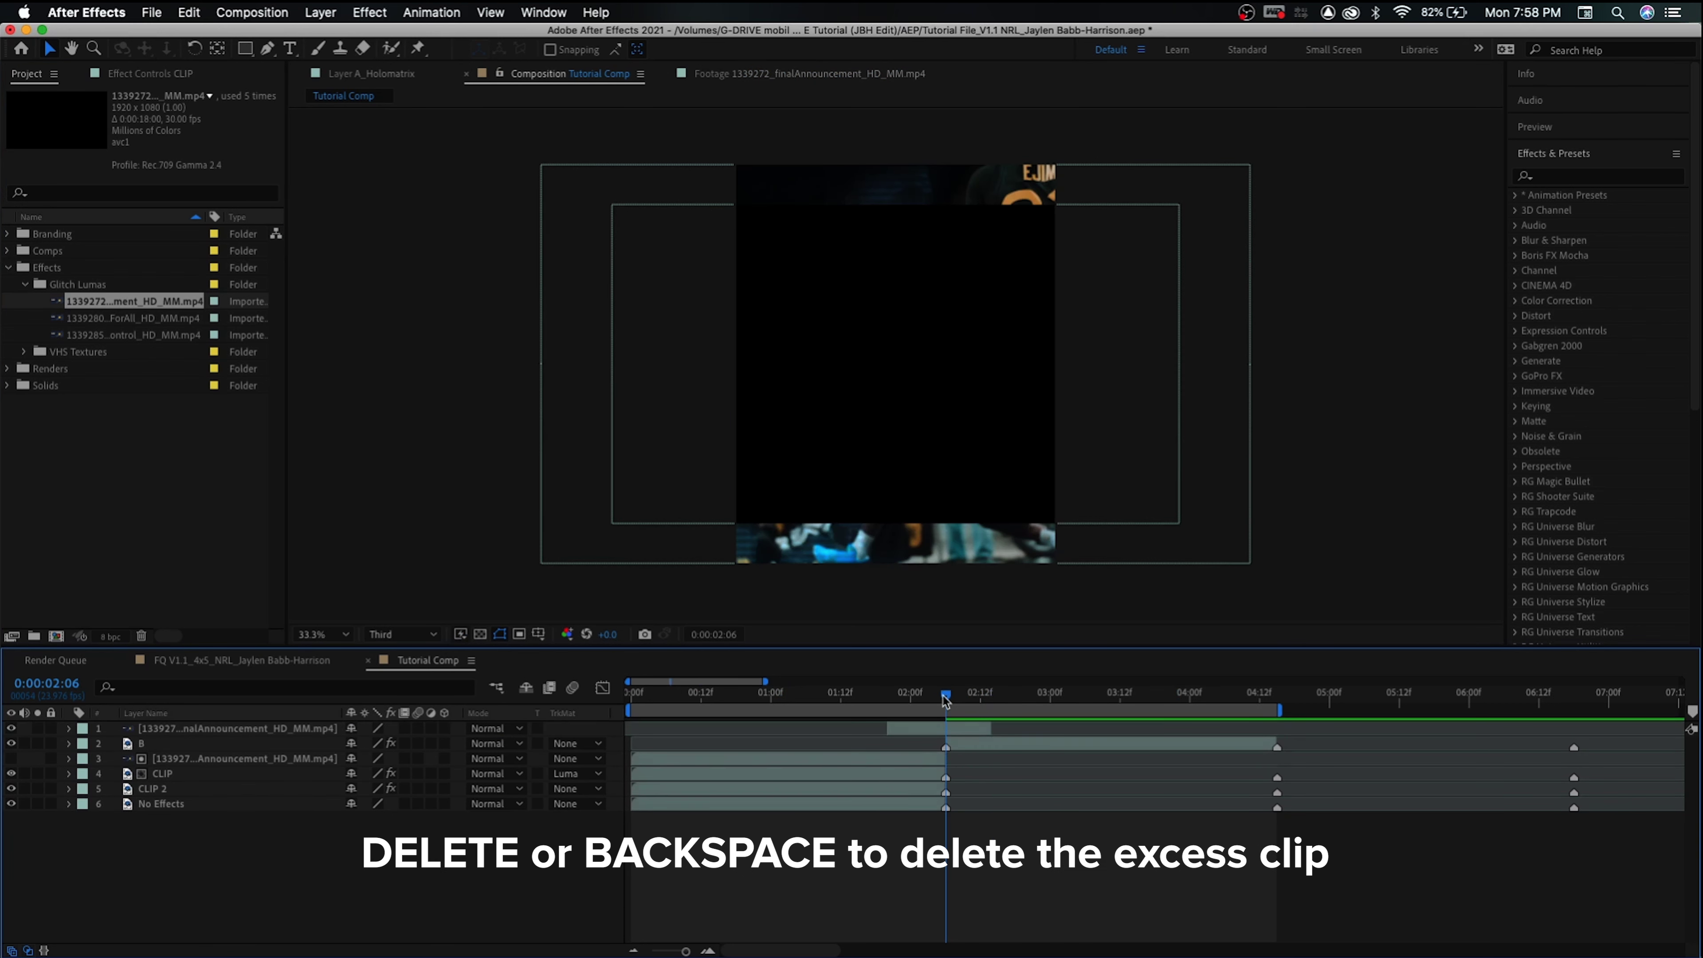
key(Page_Up)
key(Page_Up)
key(Page_Up)
key(Page_Up)
key(Page_Up)
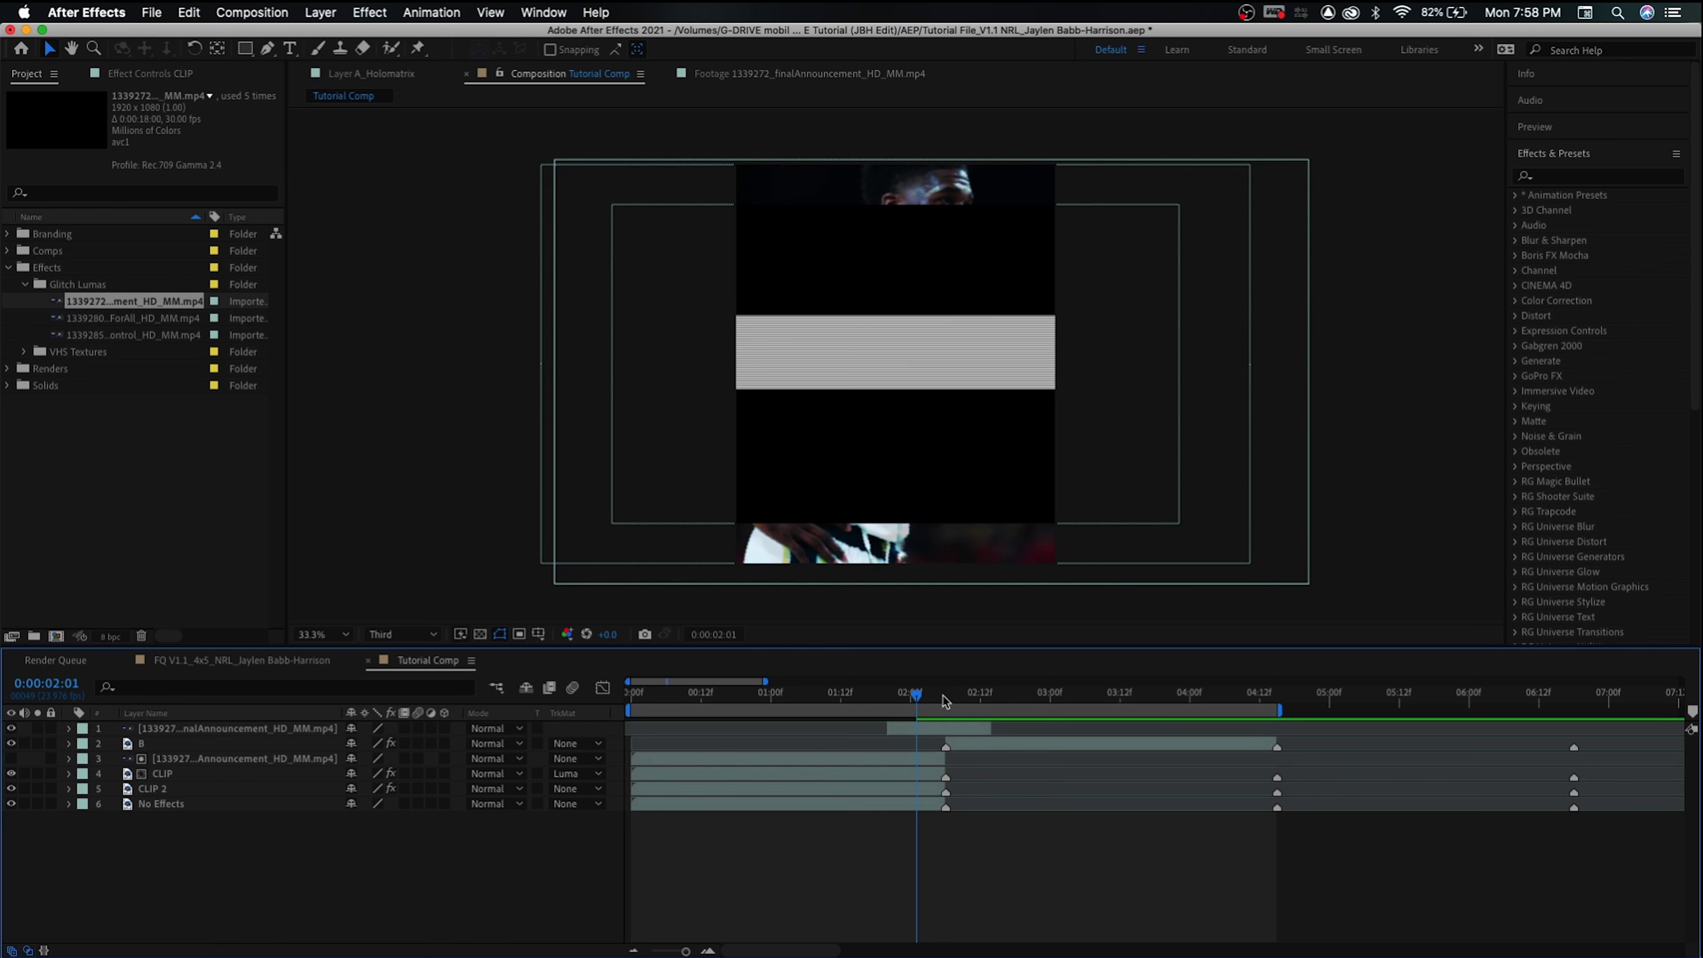
key(Page_Up)
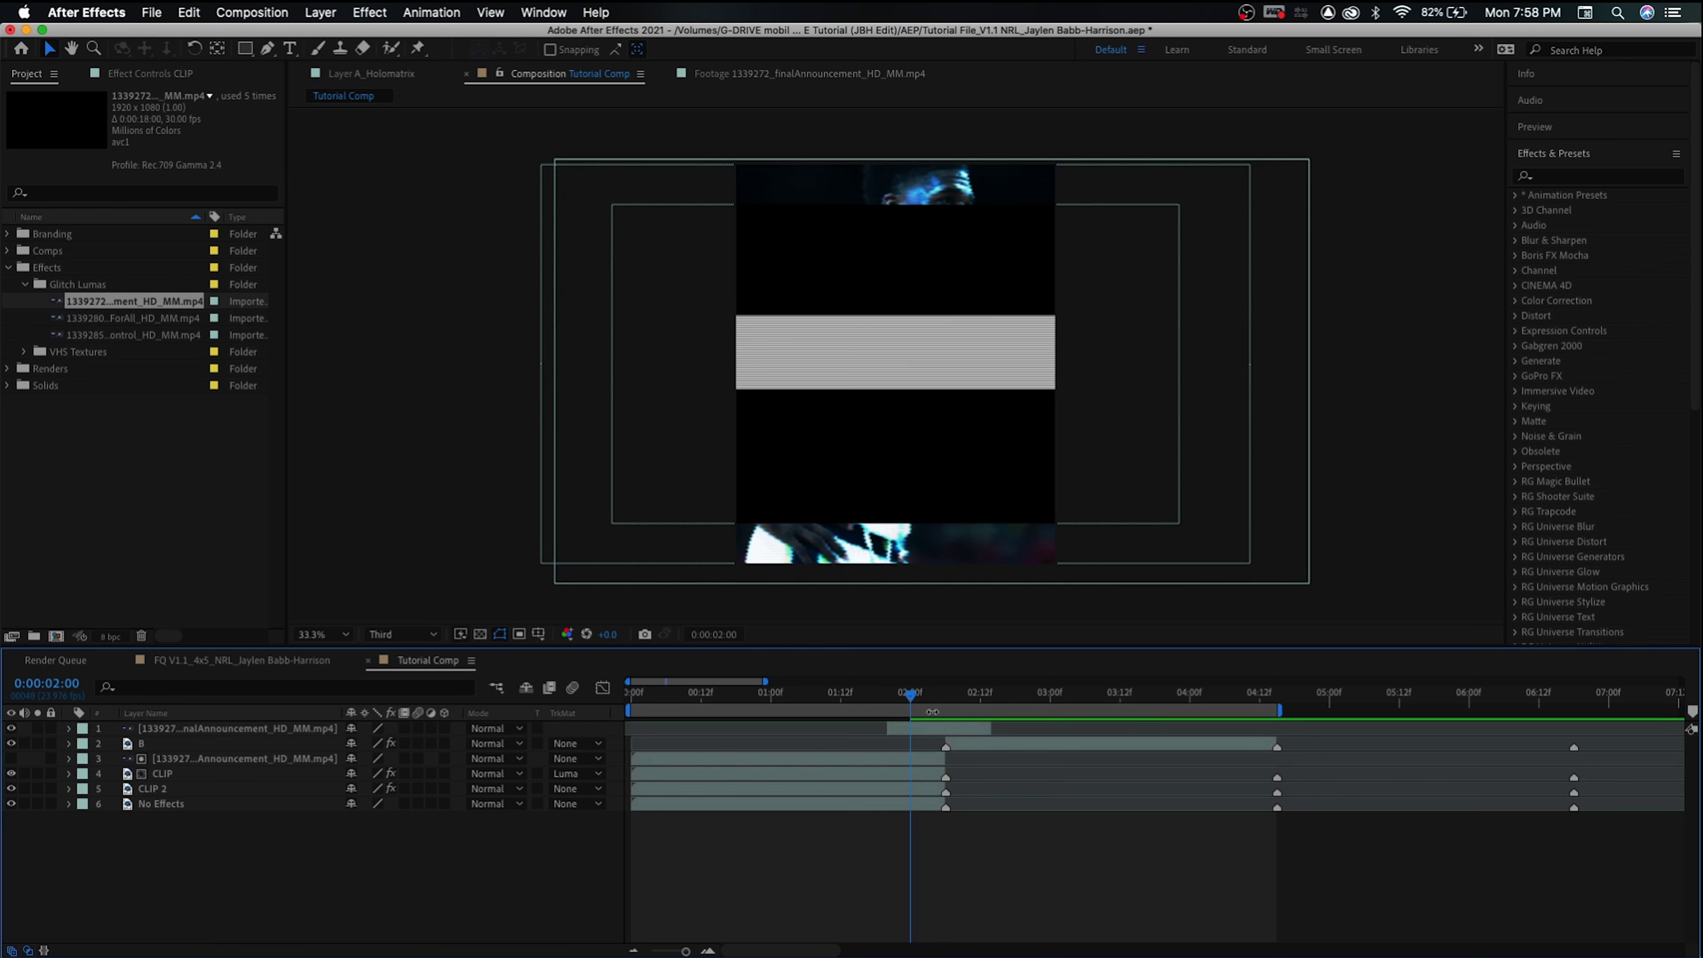
drag(888, 730, 910, 734)
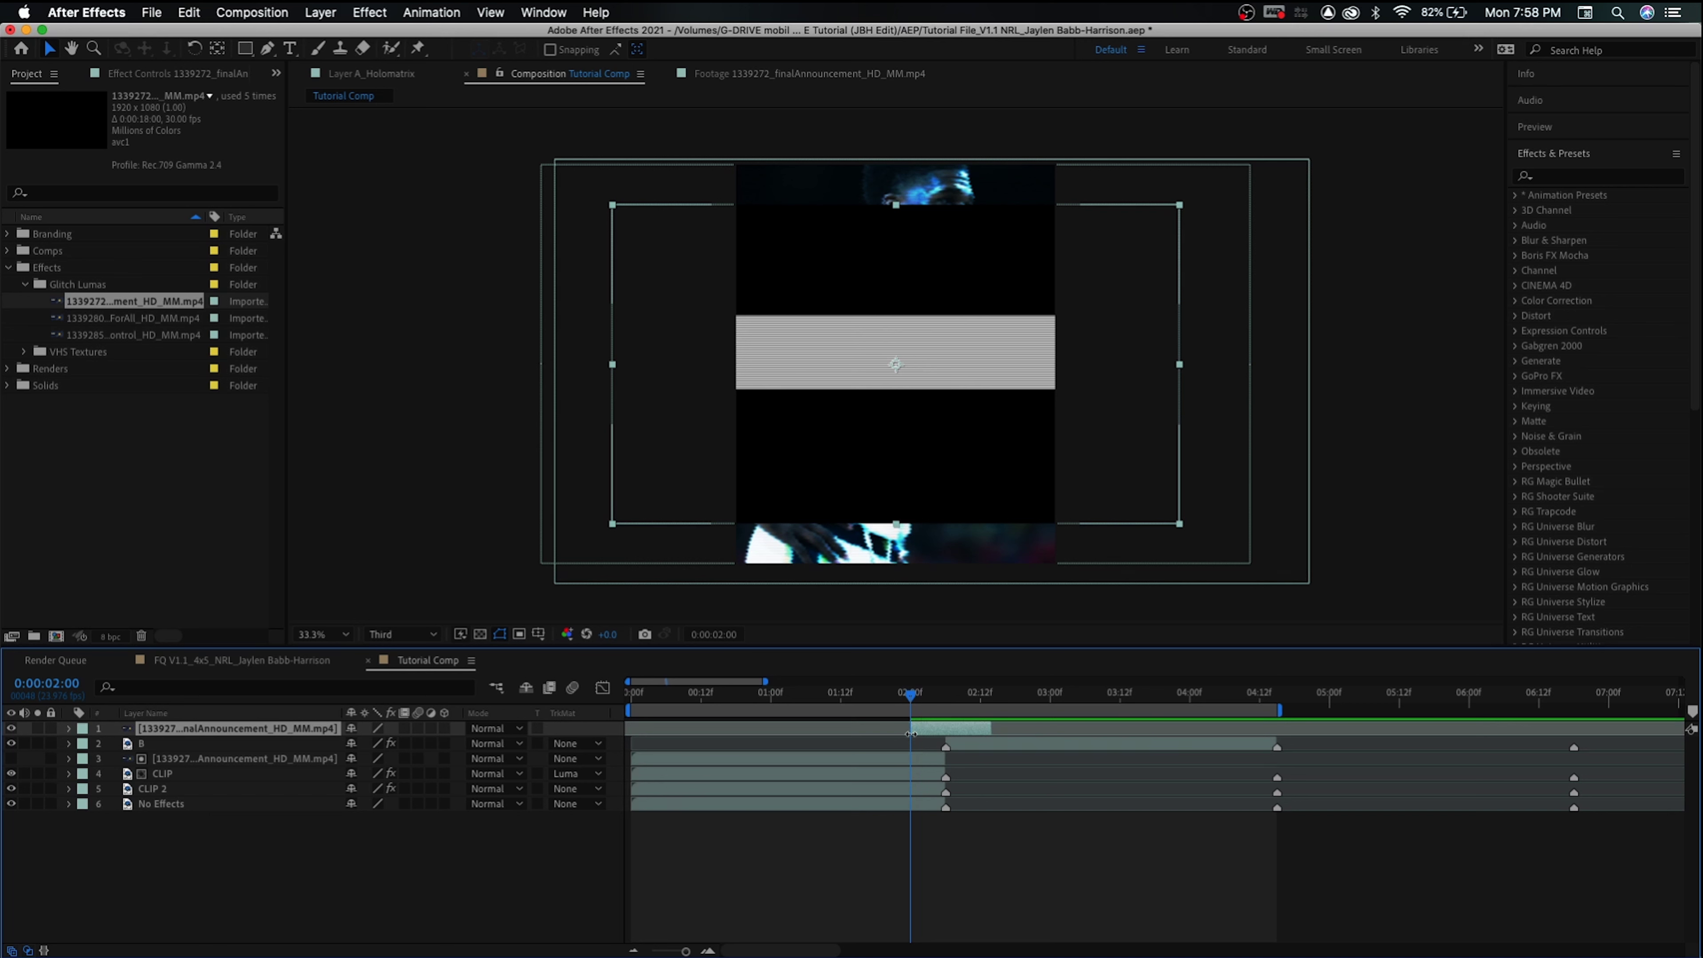
key(Page_Down)
key(Page_Down)
key(Page_Down)
key(Page_Down)
key(Page_Down)
key(Page_Down)
key(Page_Down)
key(Page_Down)
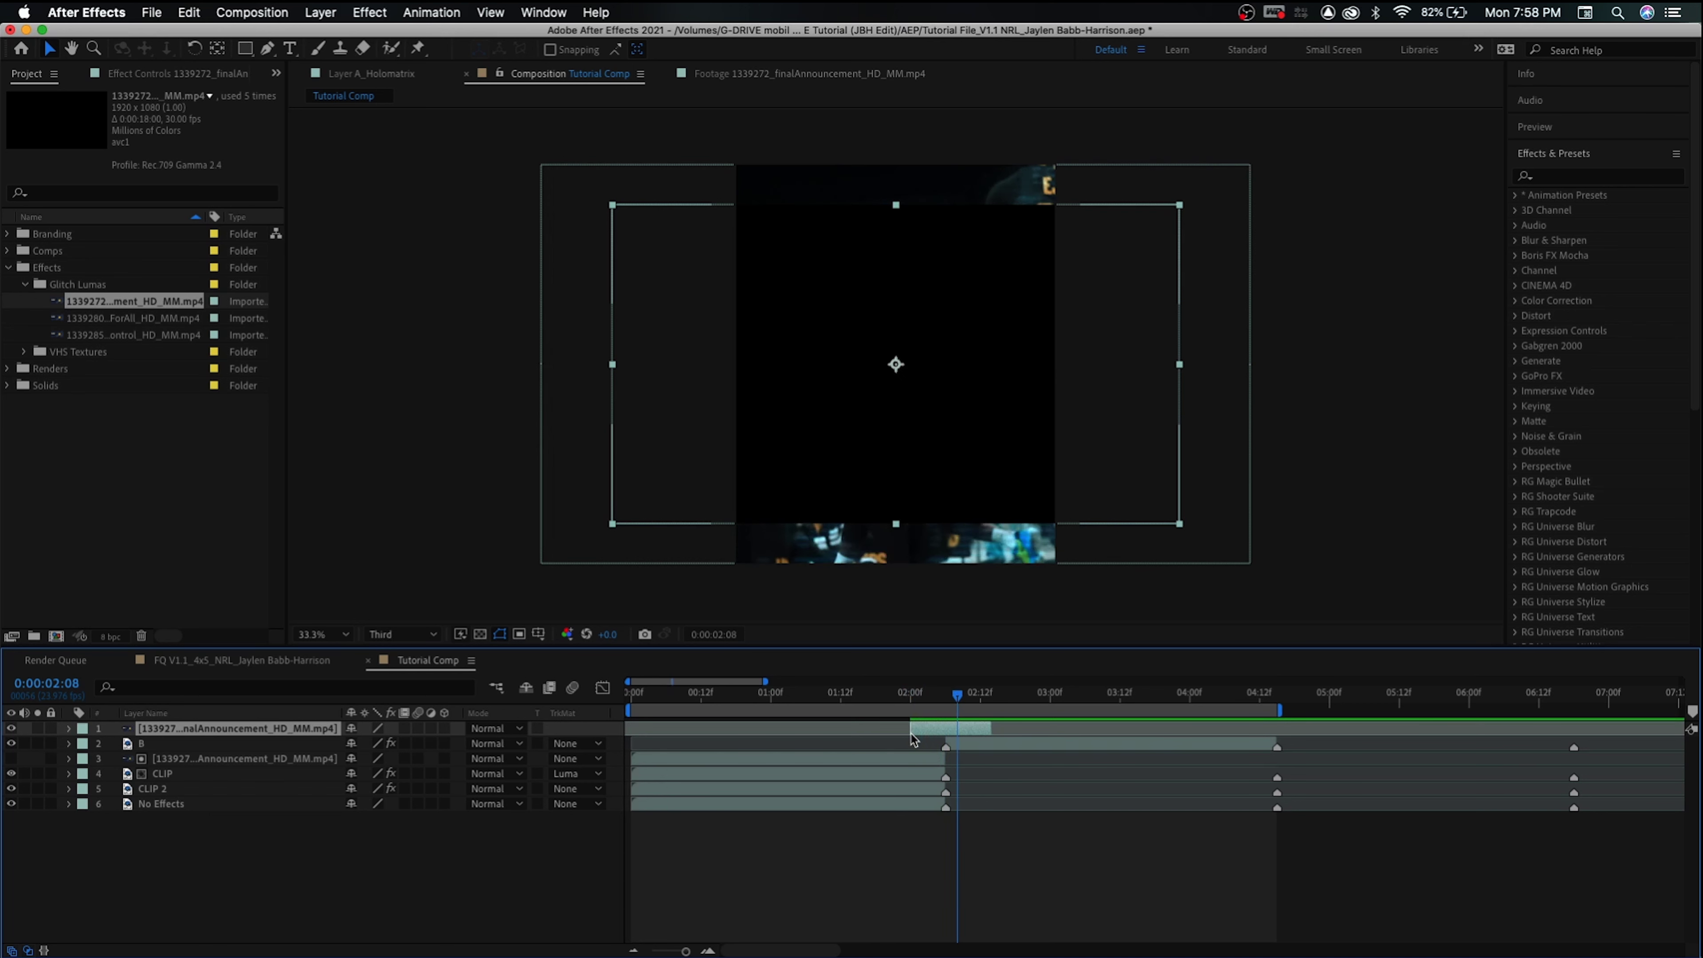
key(Page_Down)
key(Page_Down)
key(Page_Down)
key(Page_Down)
key(Page_Down)
key(Page_Down)
key(Page_Down)
key(Page_Down)
key(Page_Down)
key(Page_Down)
key(Page_Down)
key(Page_Down)
key(Page_Down)
key(Page_Down)
key(Page_Down)
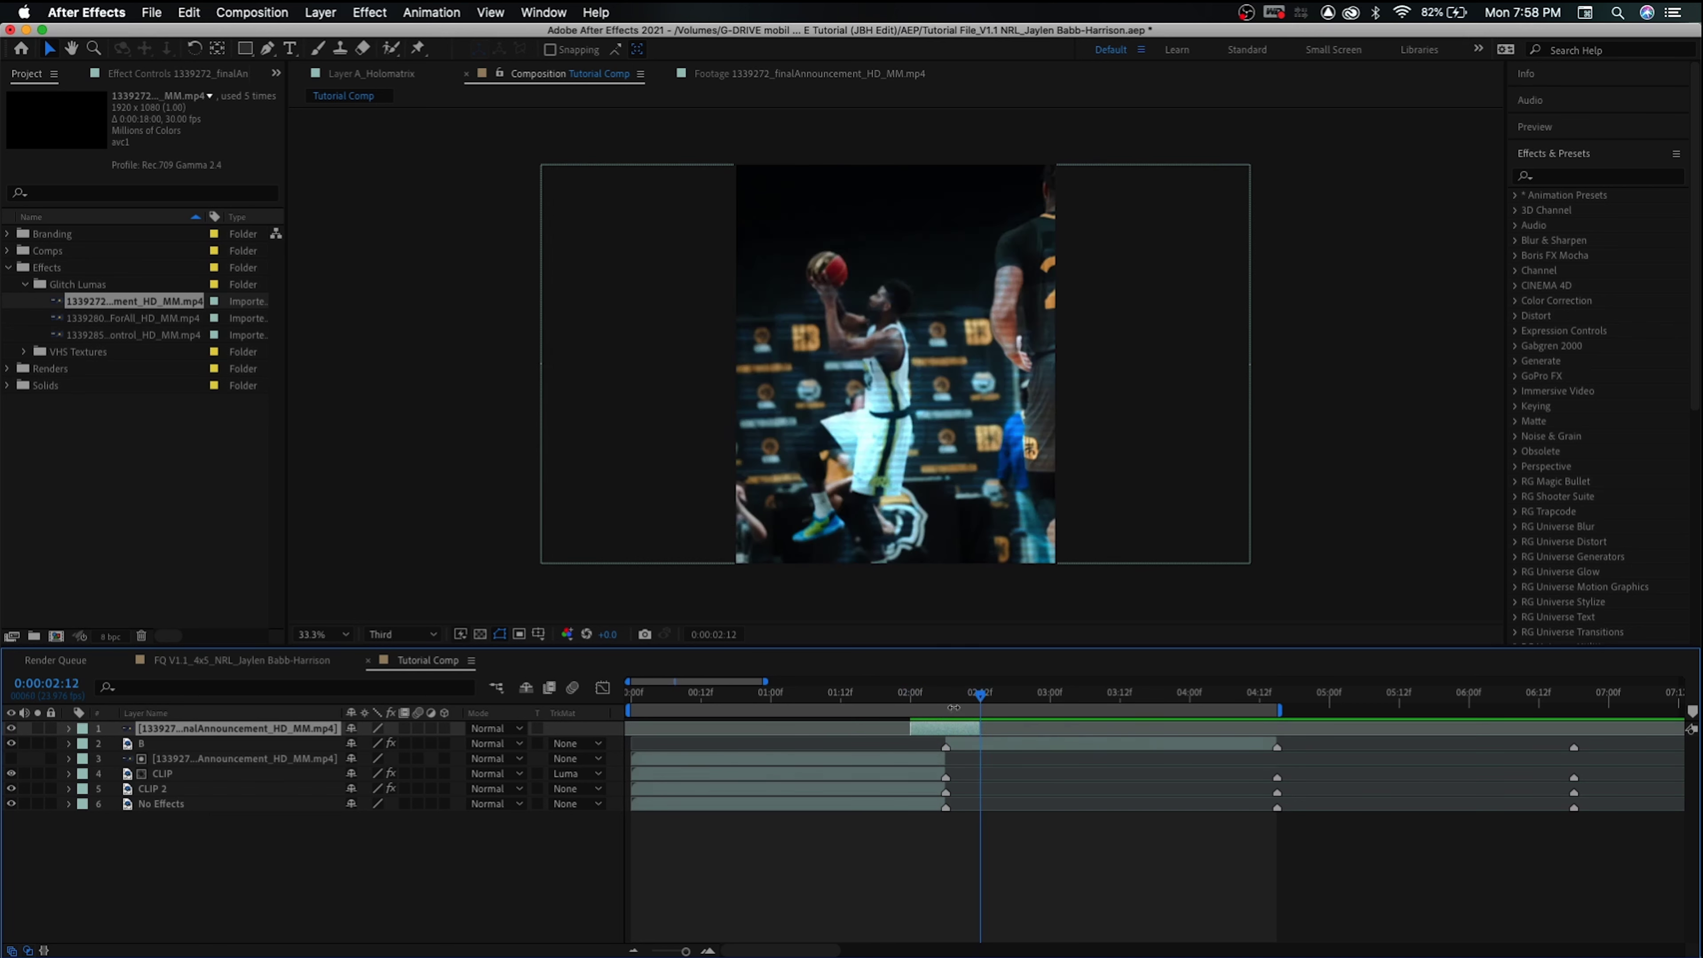
right_click(996, 730)
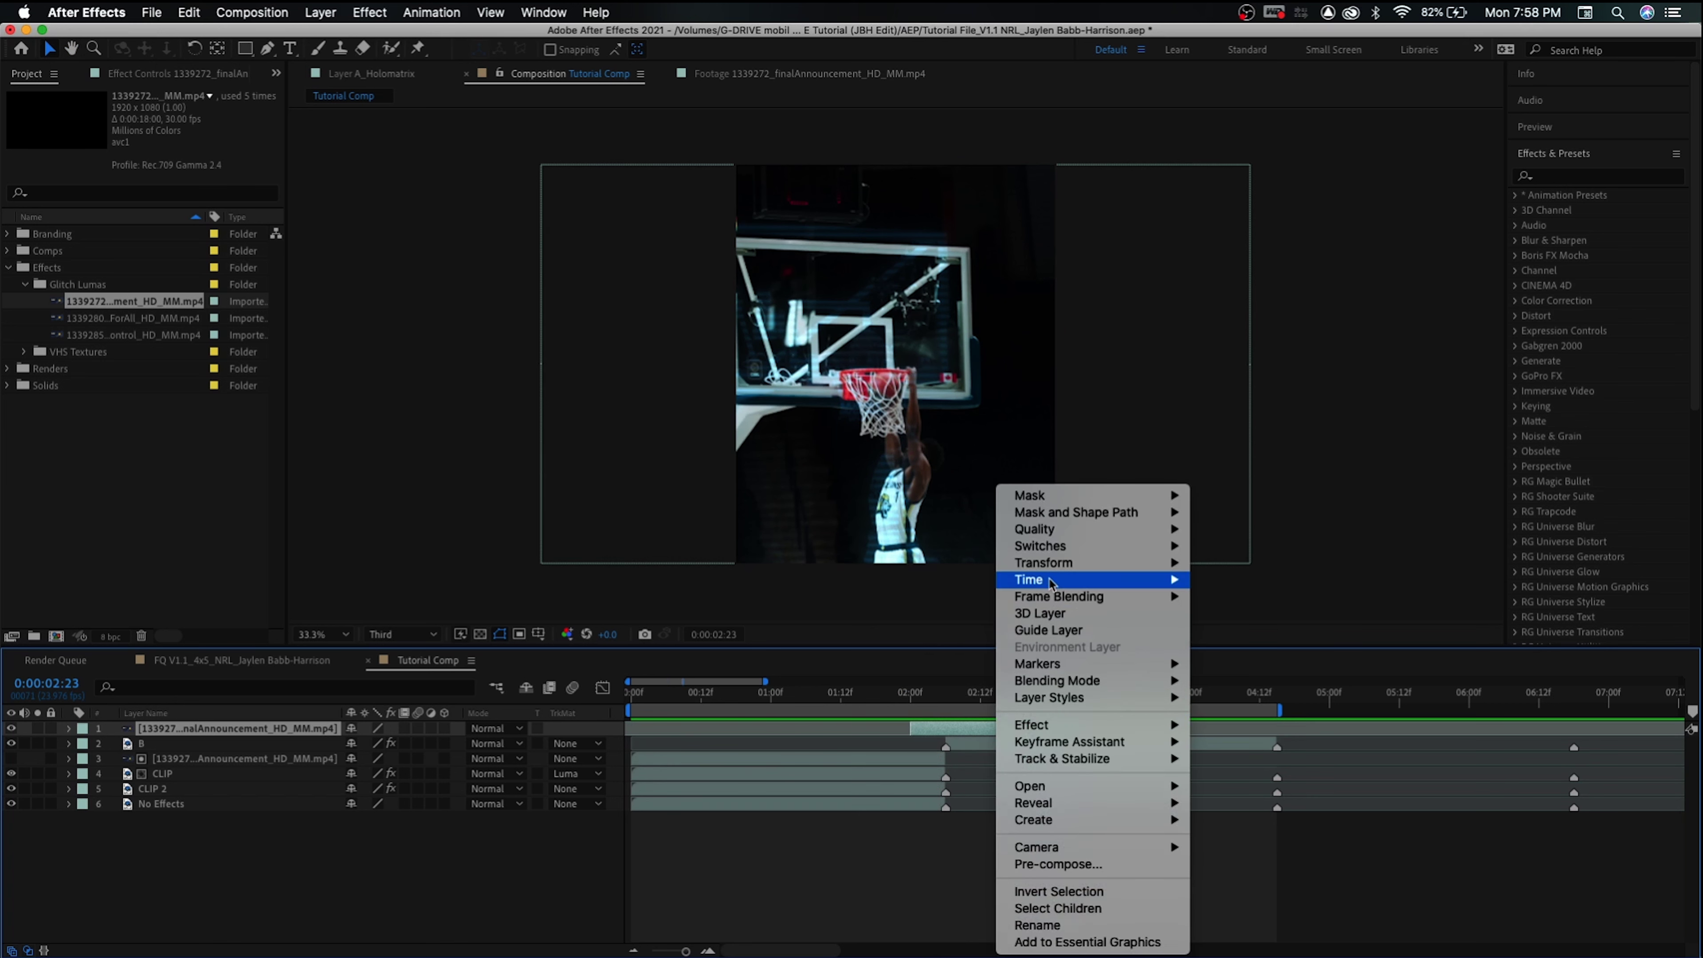
Time-stretch the glitch layer to 50% and view it around 2:08
mouse_move(1067, 583)
click(1251, 614)
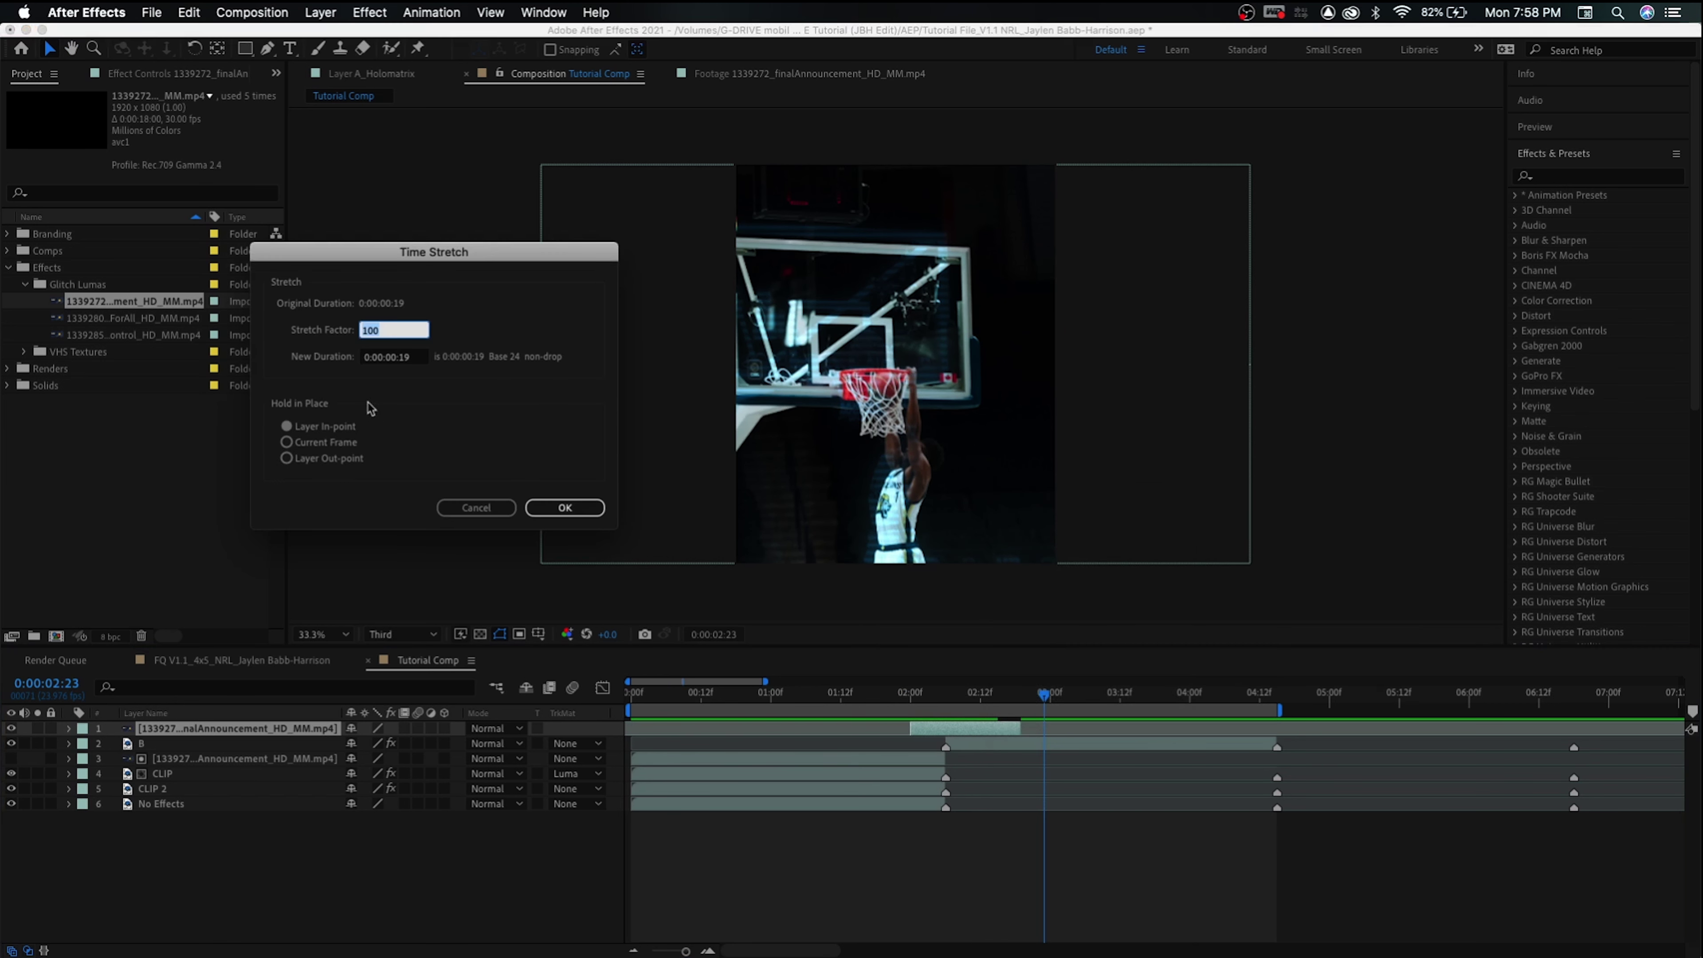
text(50)
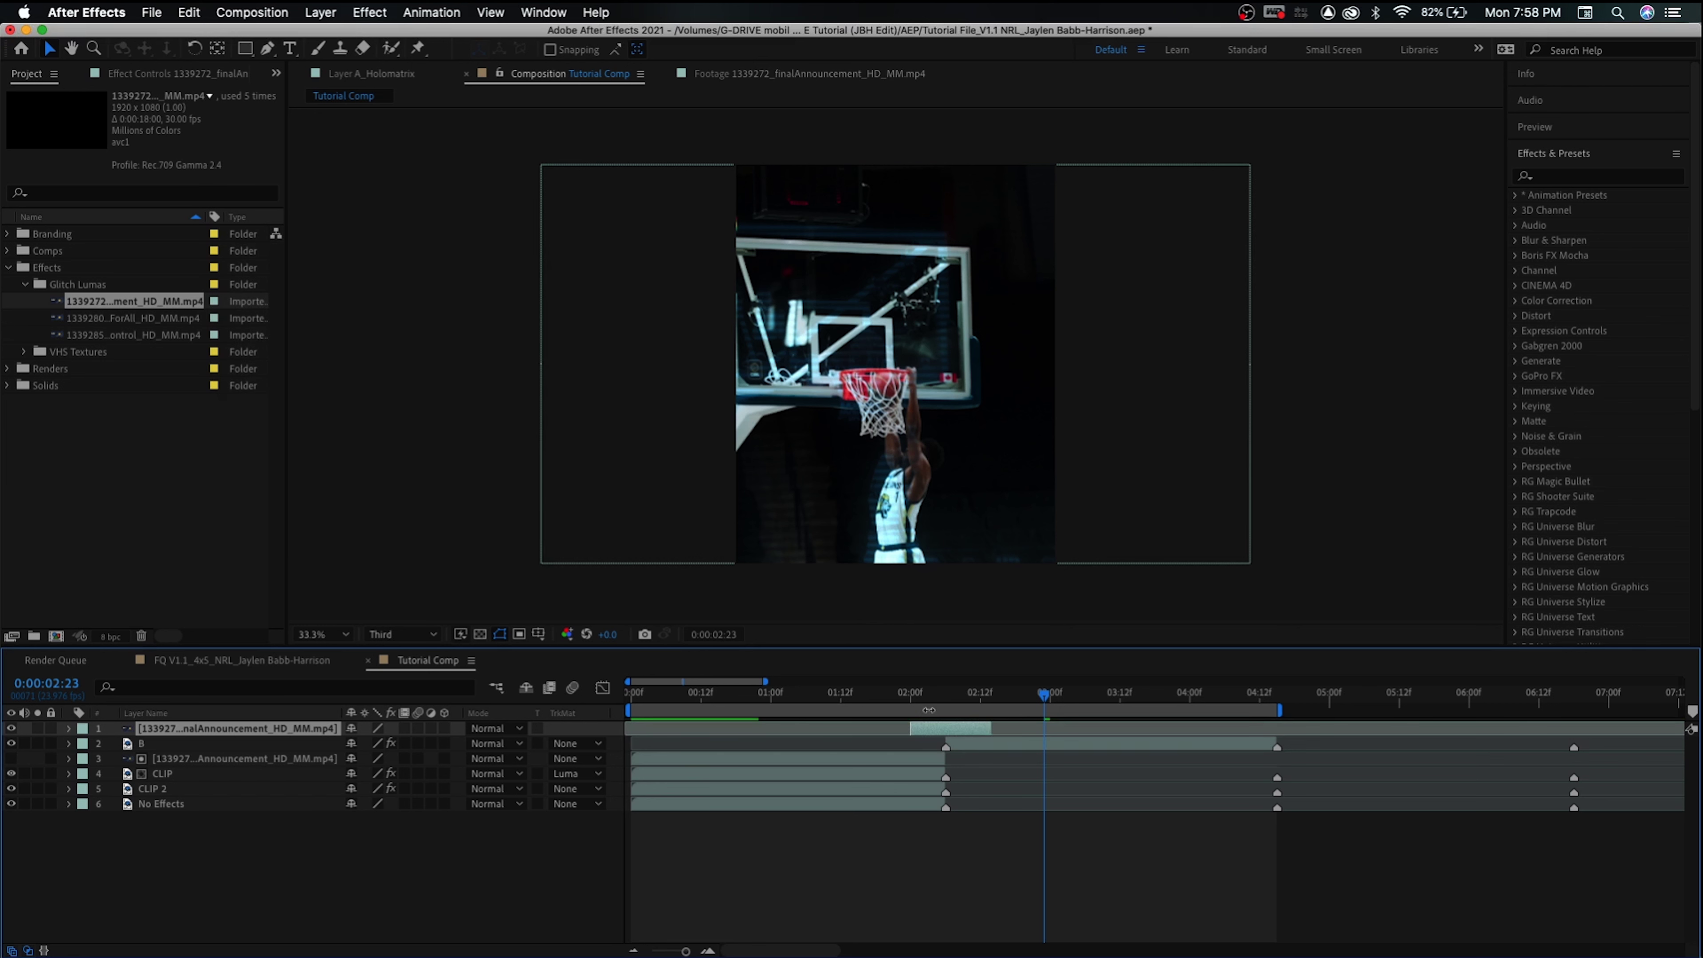
click(912, 700)
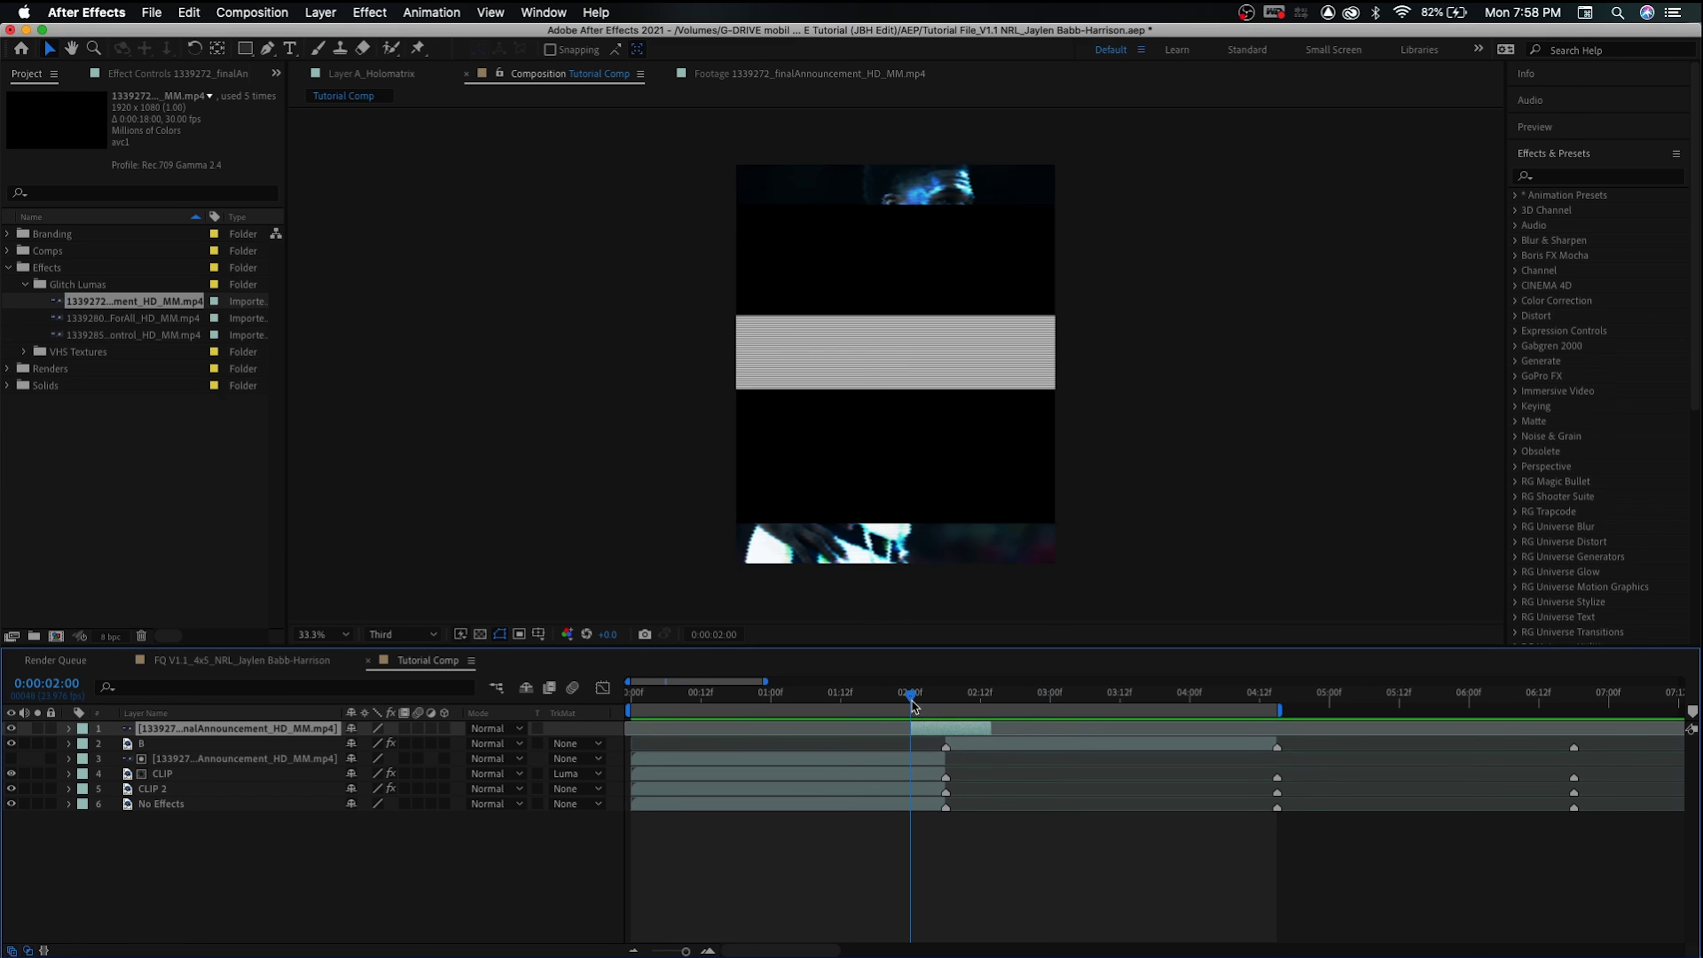
drag(921, 709, 967, 712)
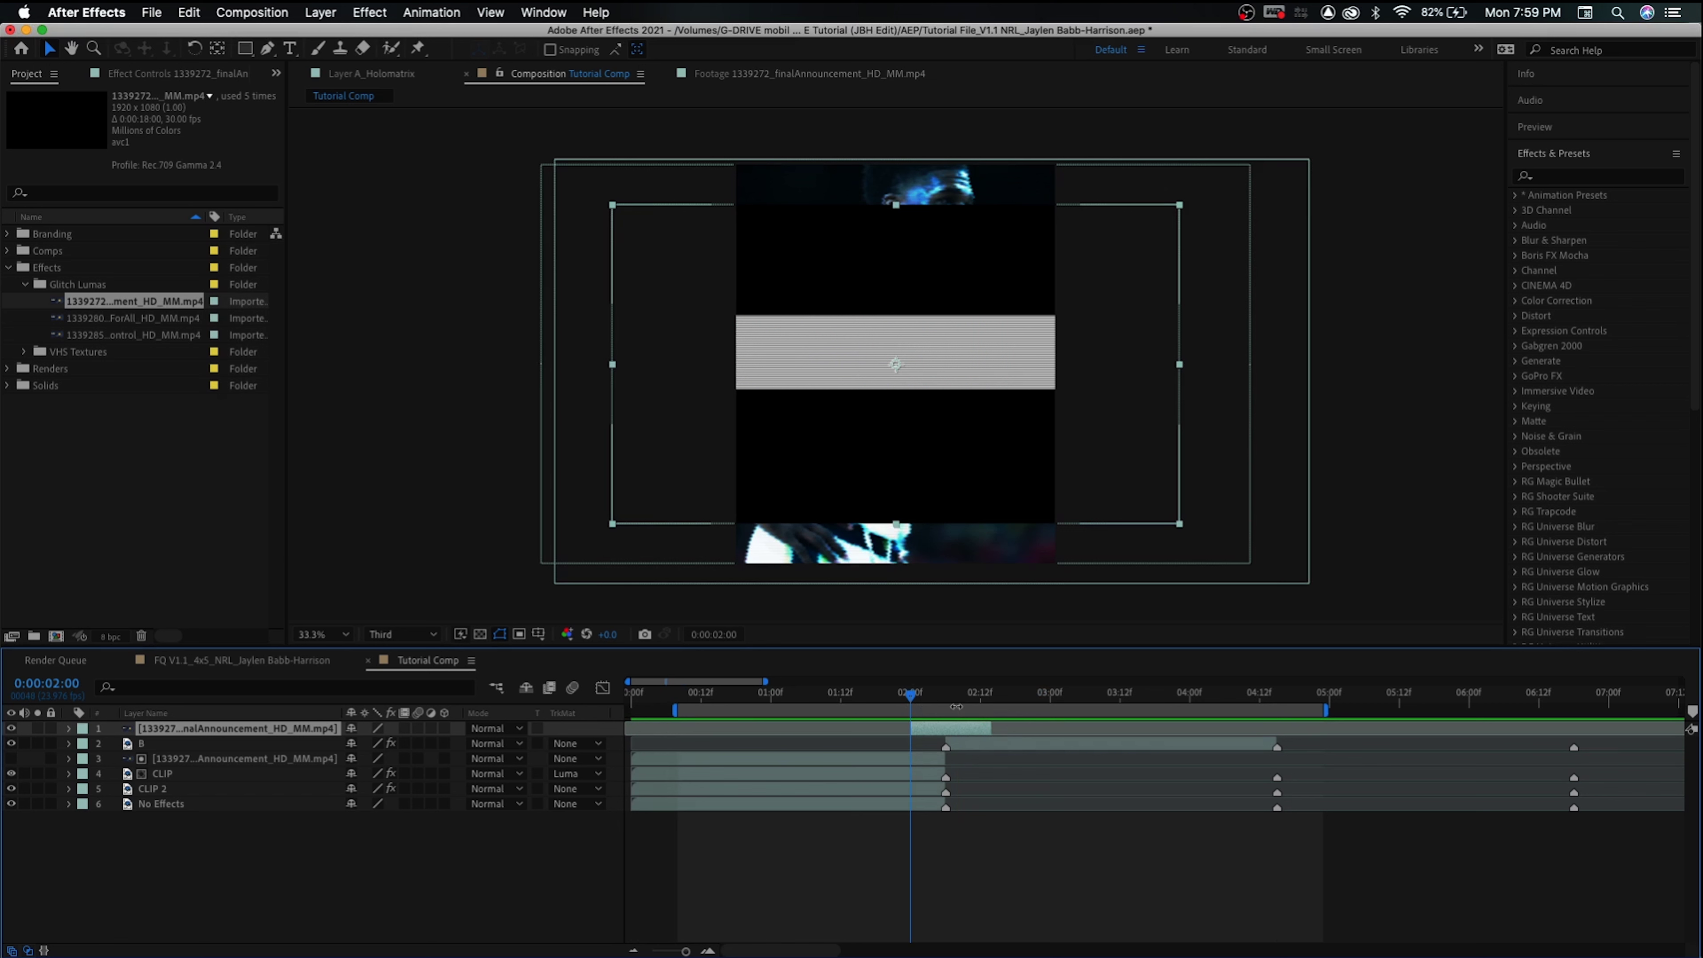
key(super+z)
click(927, 701)
drag(942, 702, 955, 742)
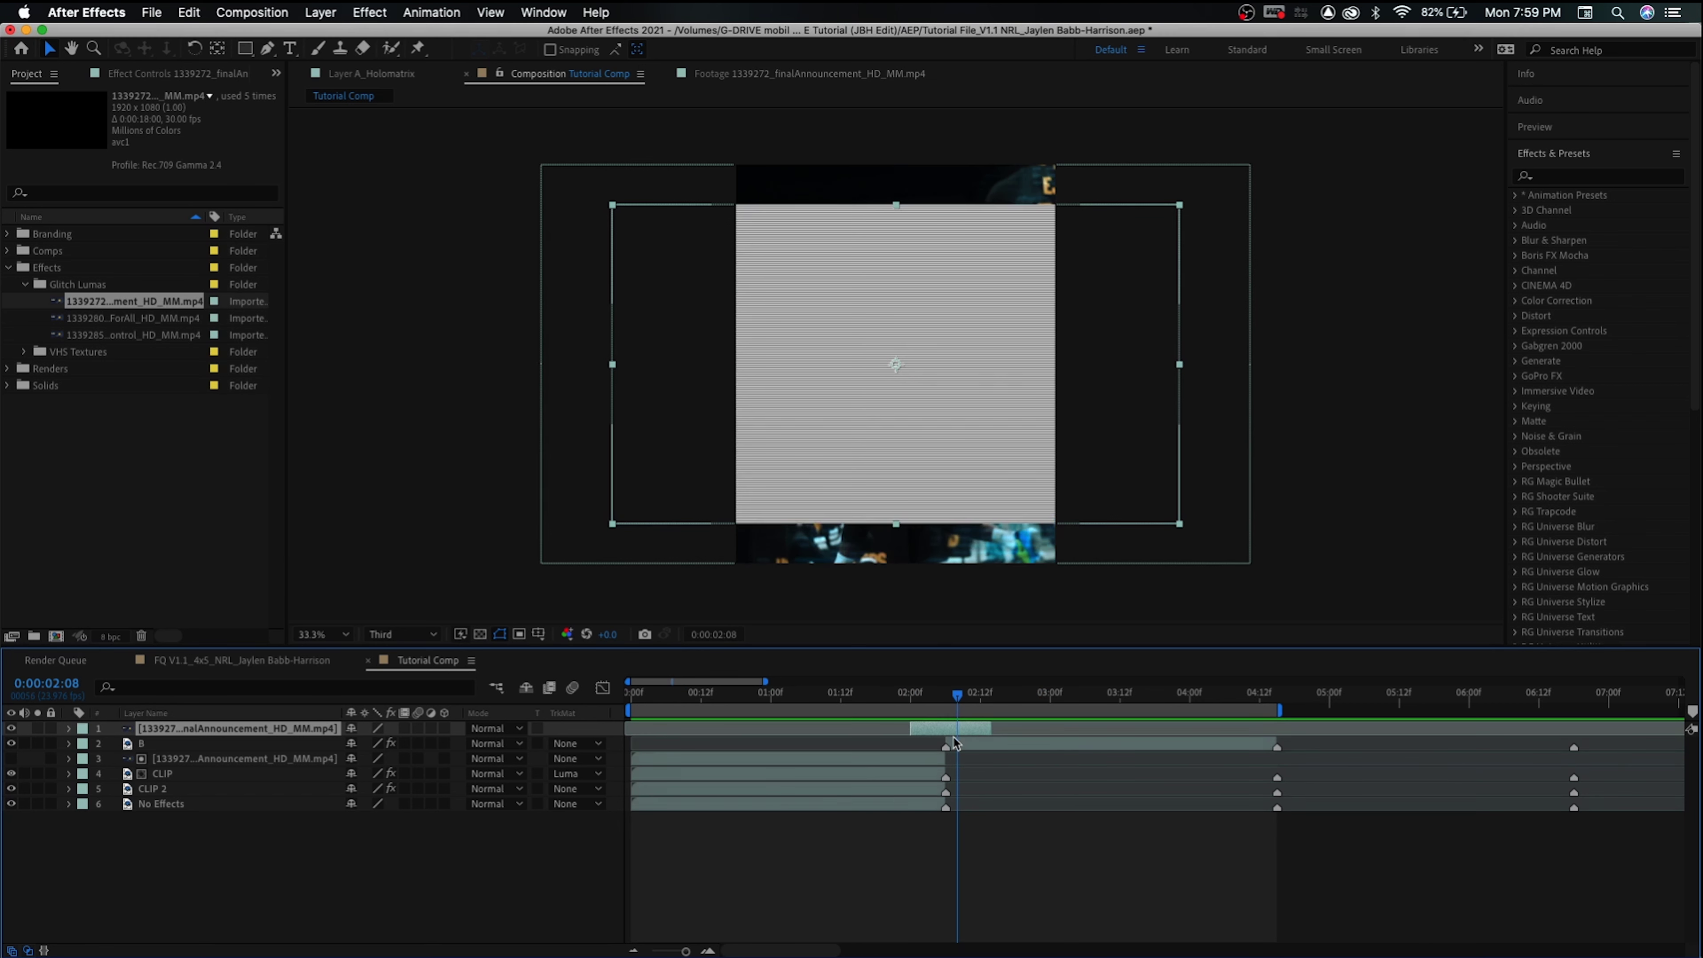
Scale the glitch layer up to 125% so its stripes fill the frame
key(s)
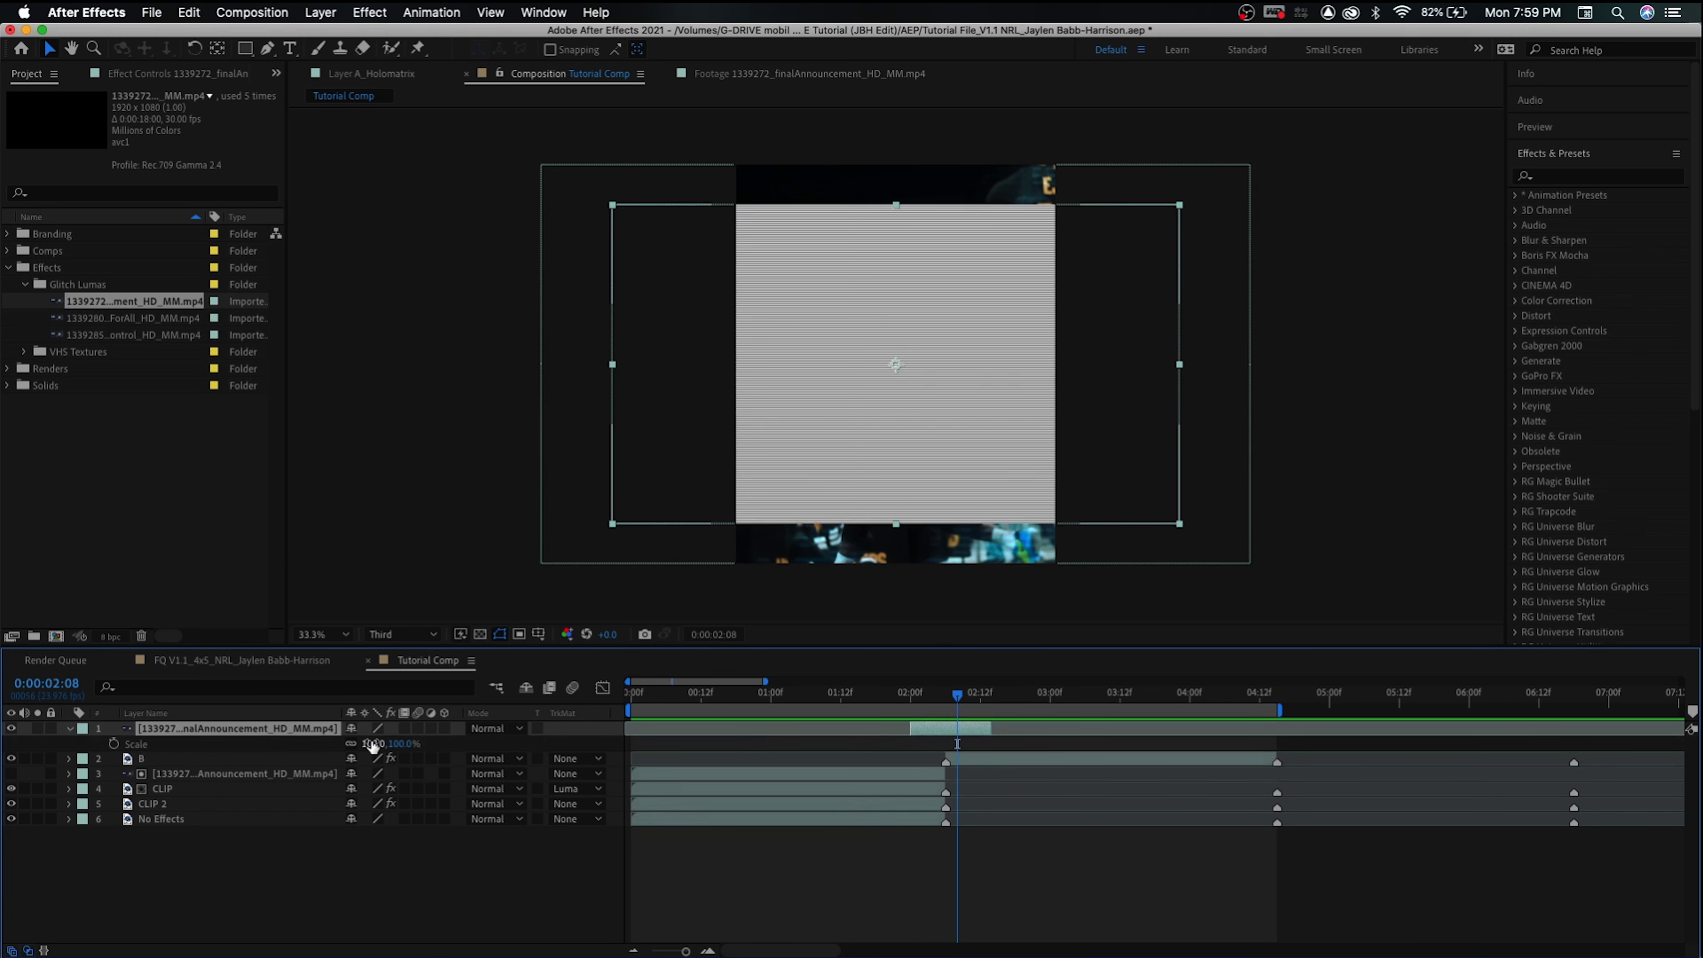
drag(375, 743, 394, 745)
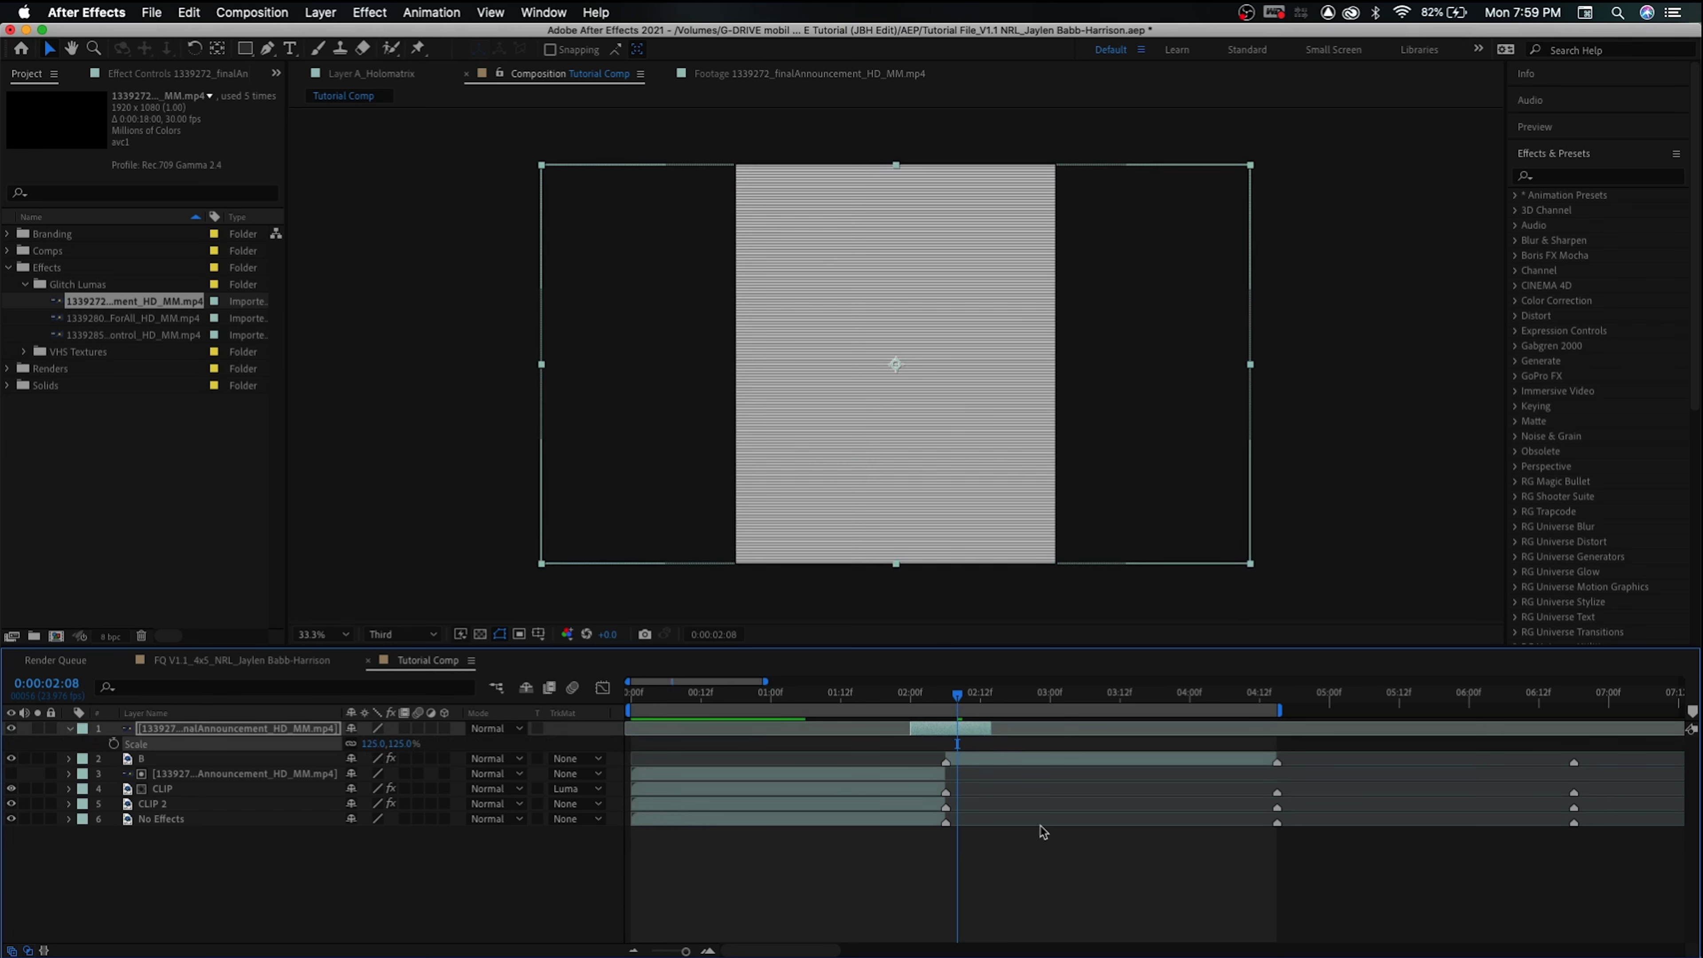
click(946, 724)
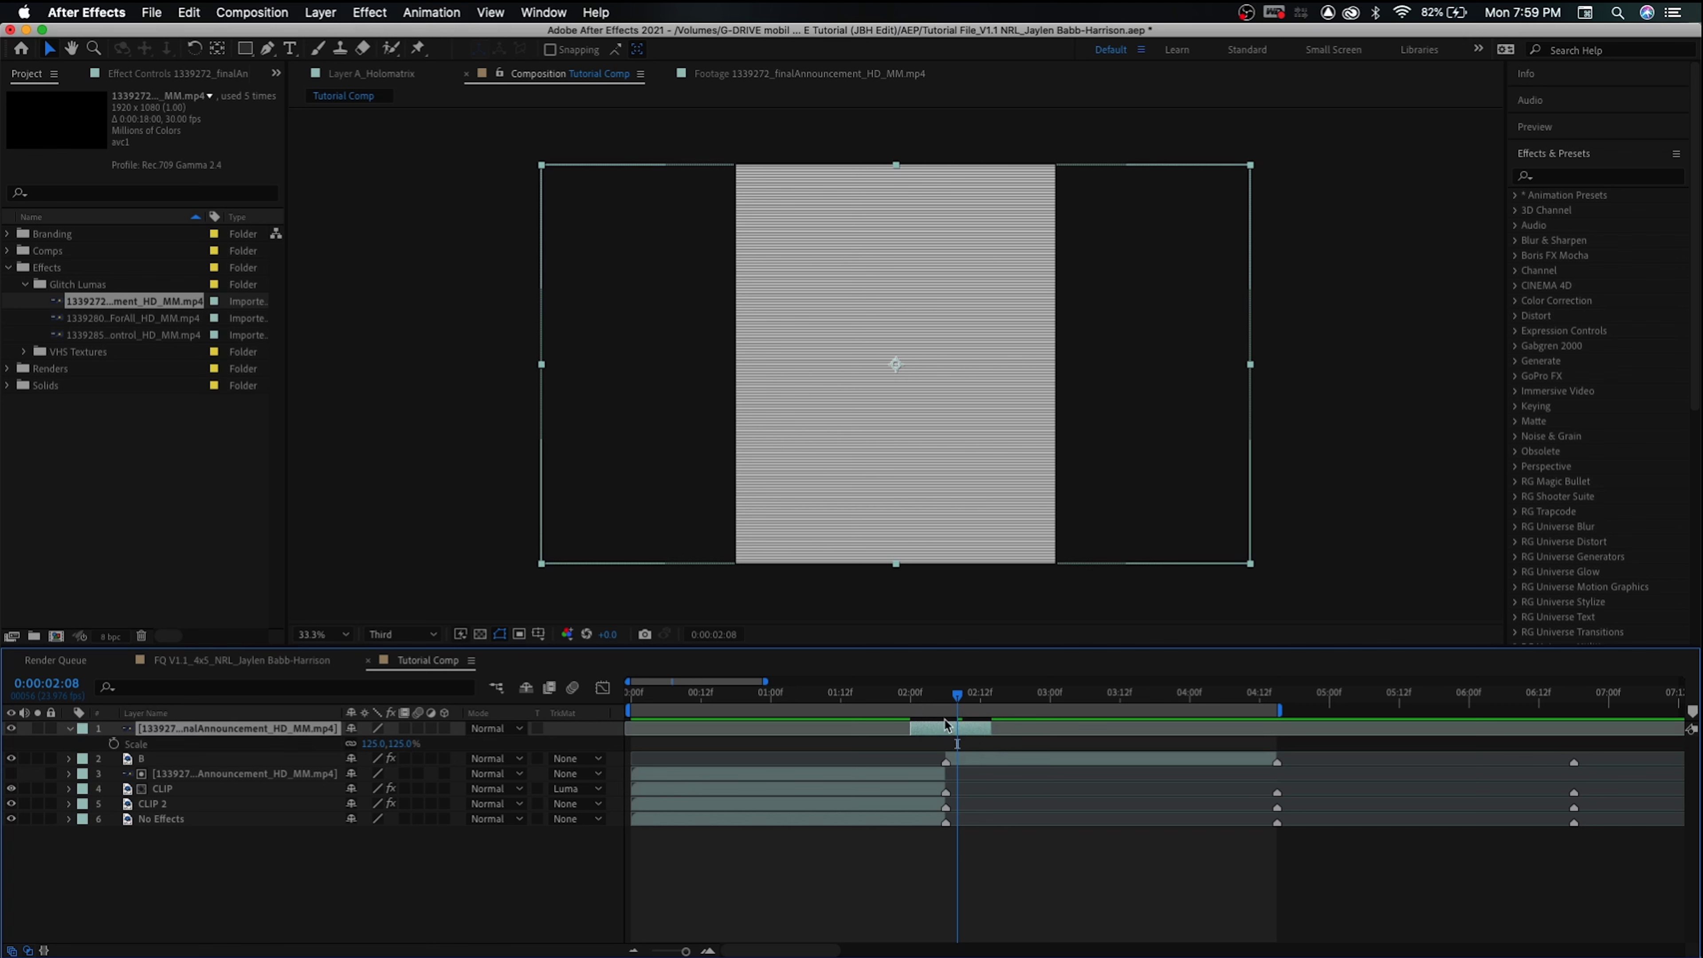
key(ctrl+space)
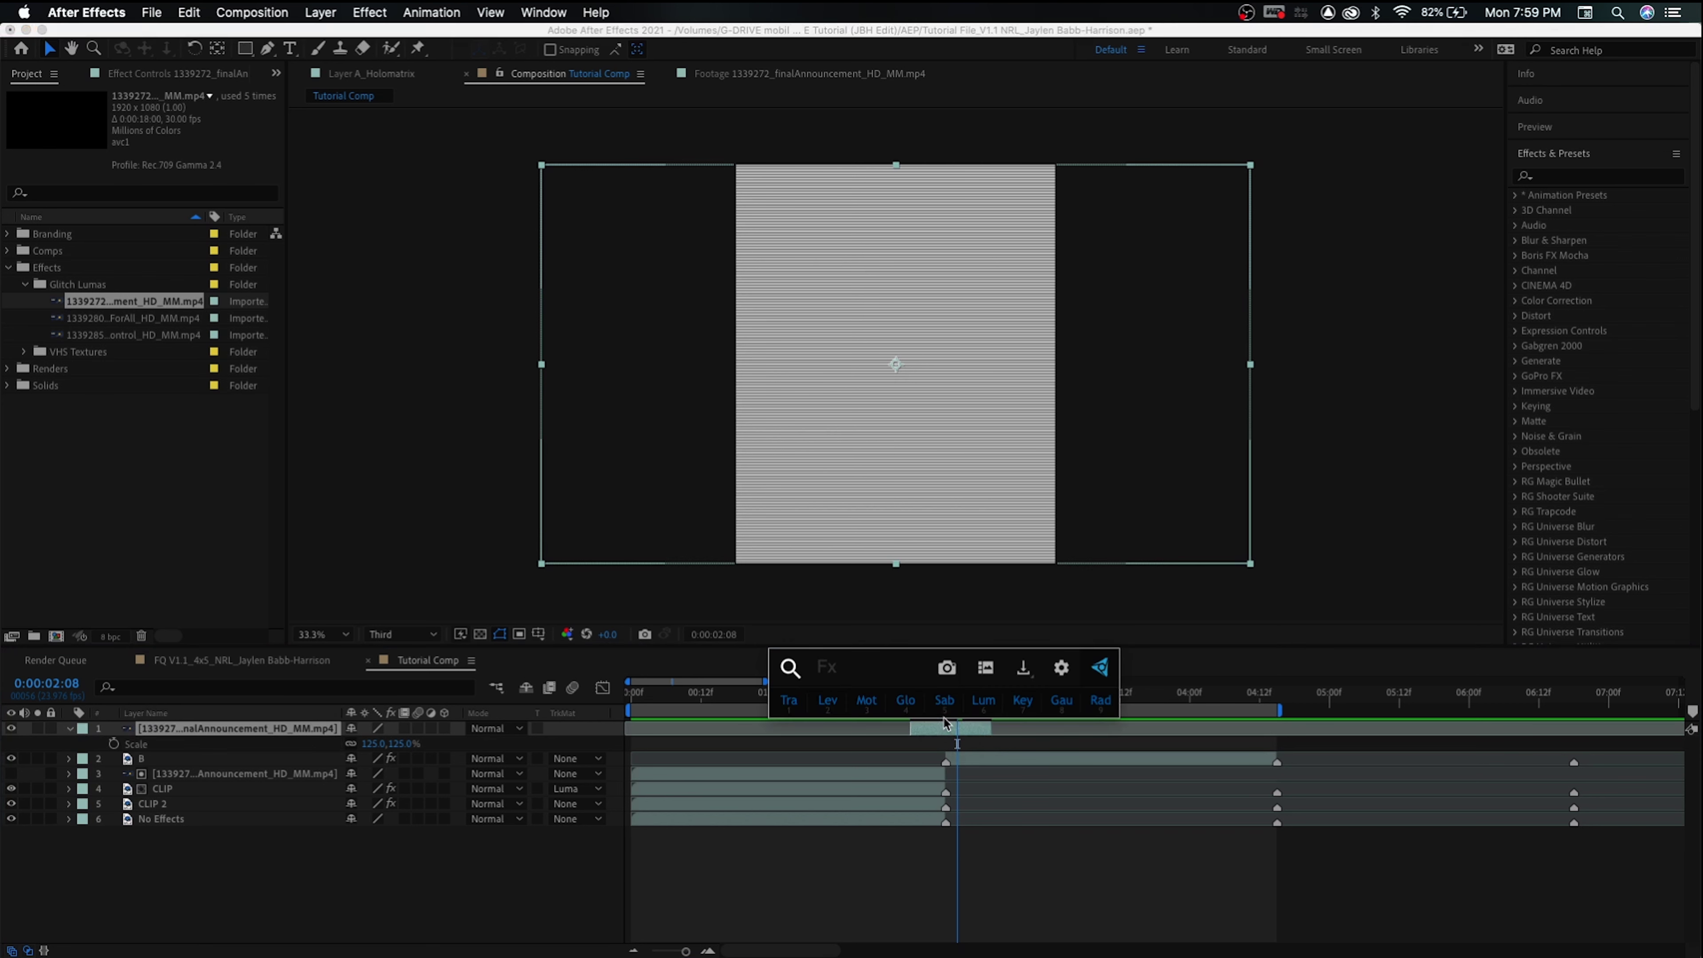
Apply Lumetri Color to the glitch layer with Temperature -117 and Tint -15
text(lume)
key(Return)
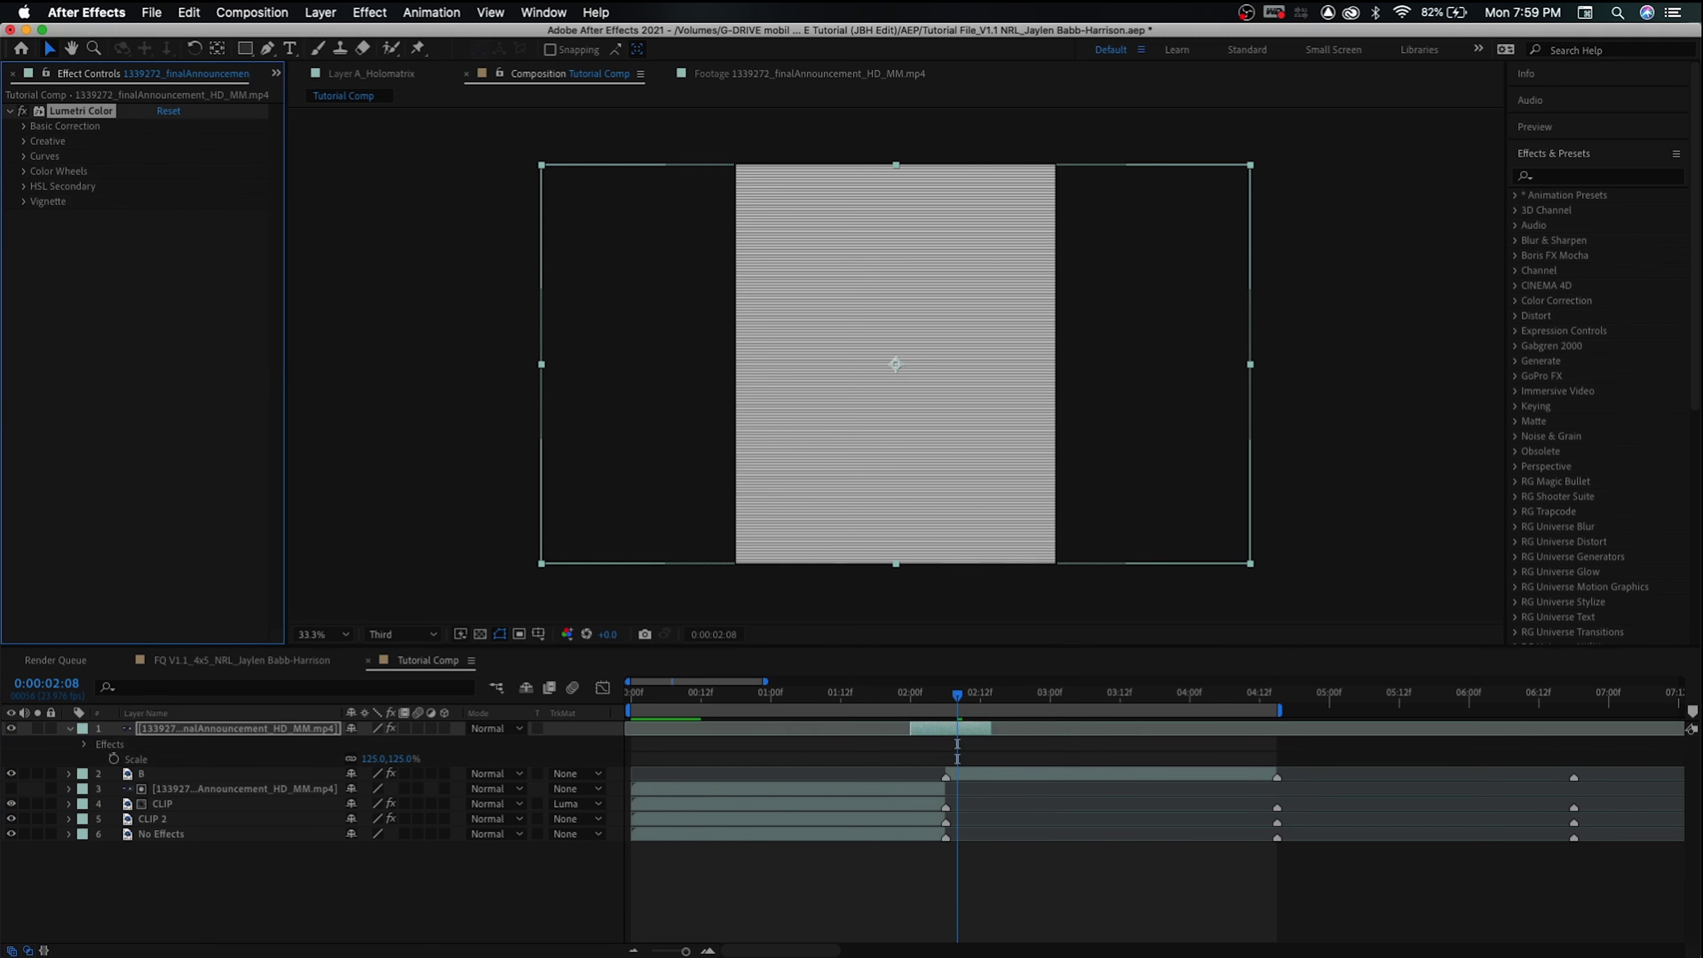
click(24, 127)
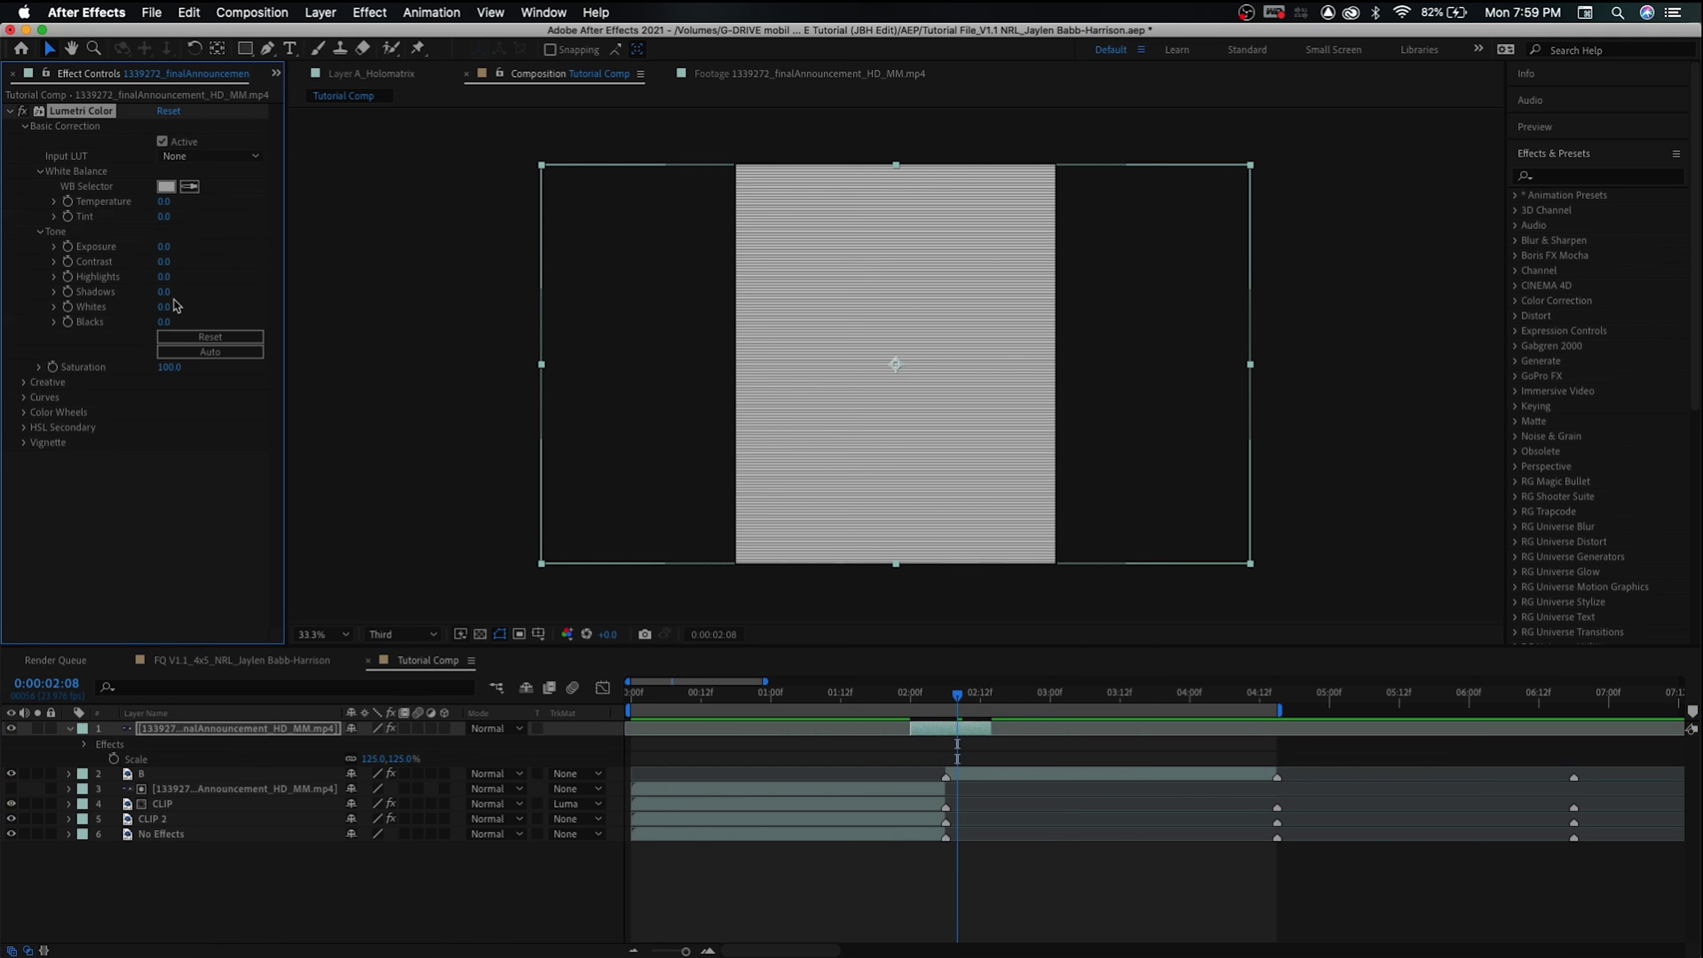
drag(164, 203, 134, 210)
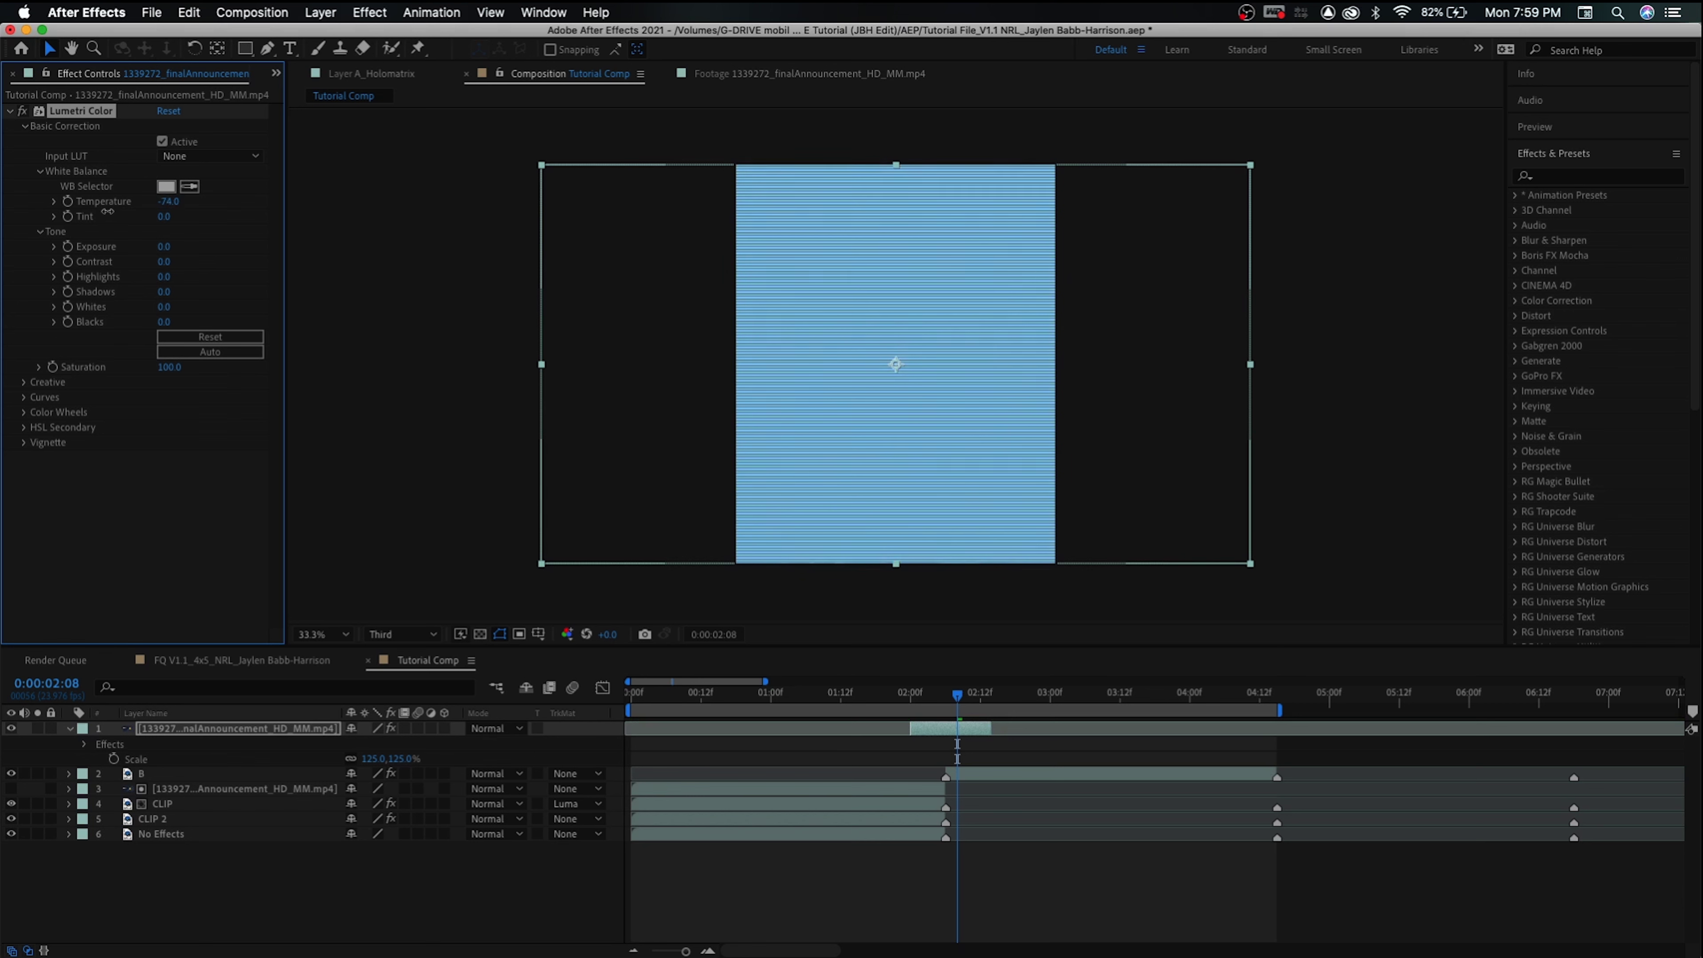
drag(106, 212, 180, 217)
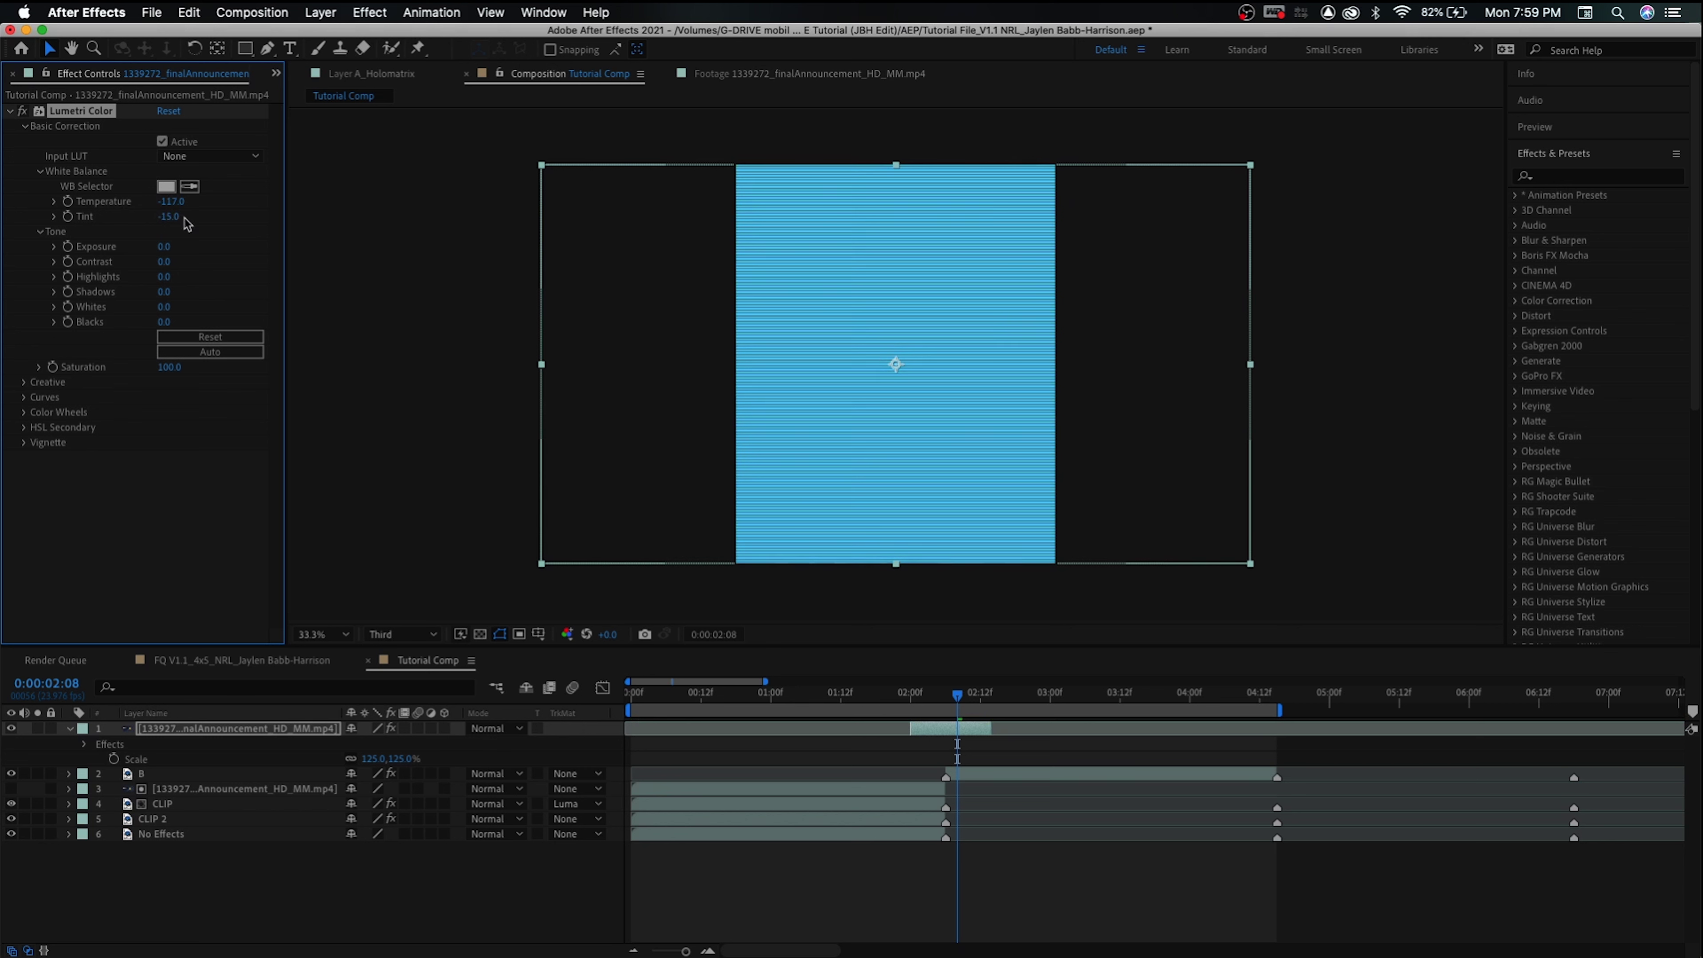
mouse_move(957, 698)
mouse_down()
mouse_move(913, 701)
mouse_move(957, 701)
mouse_up()
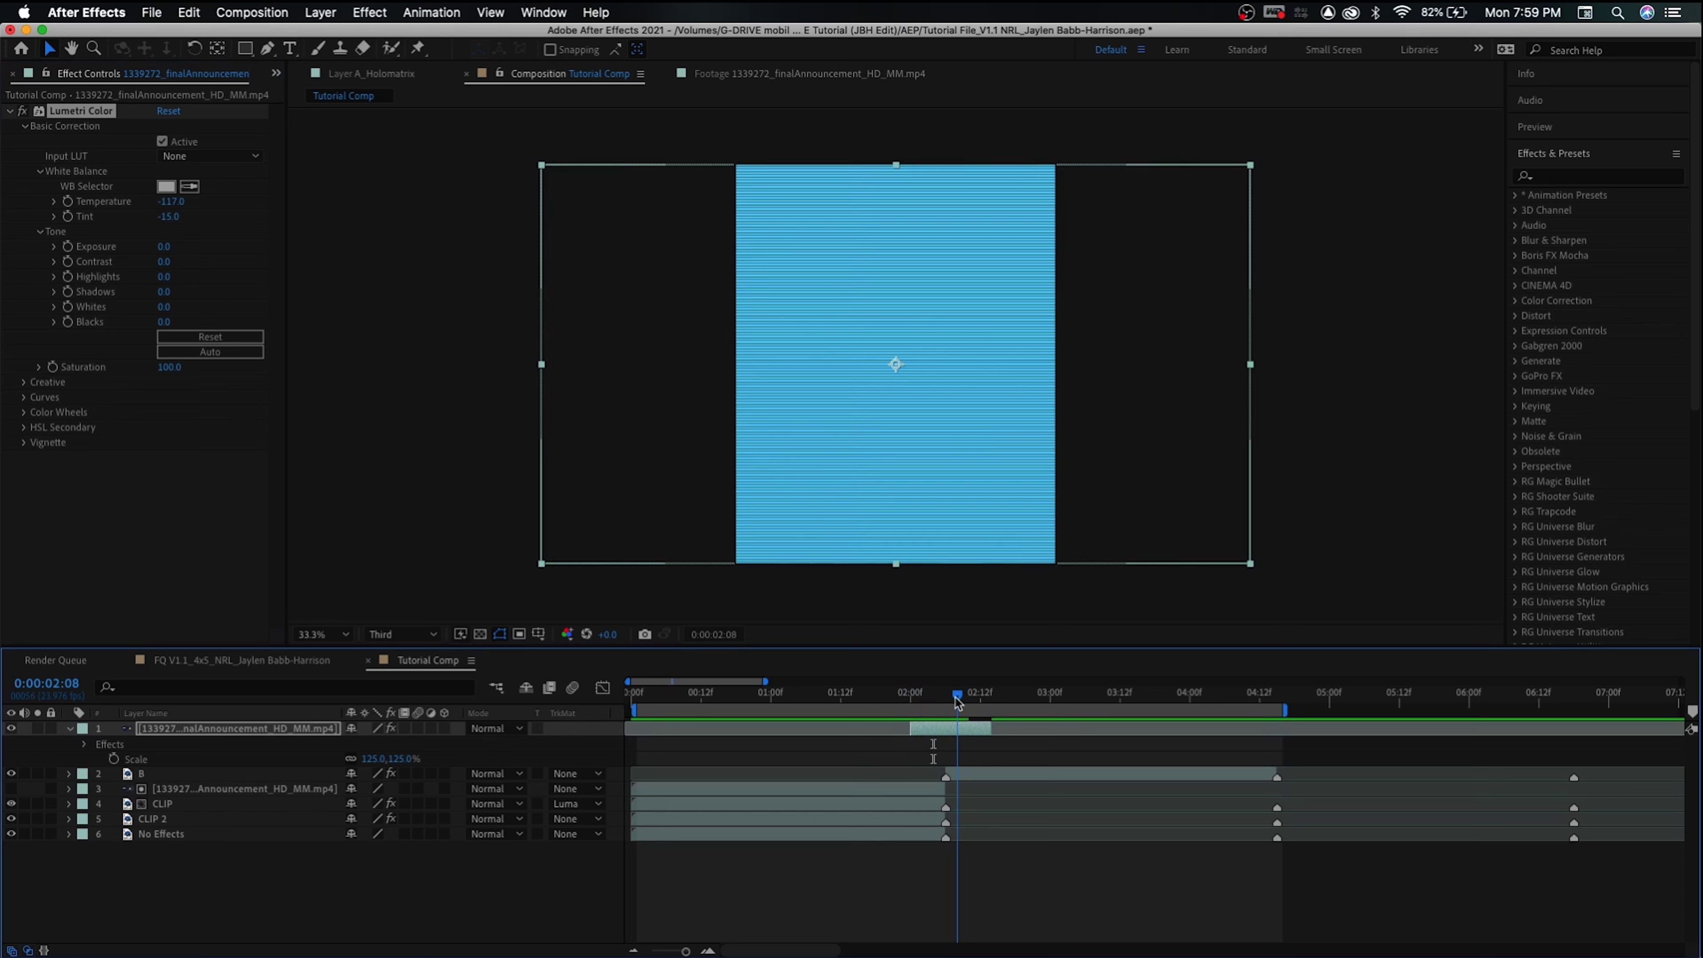
click(954, 729)
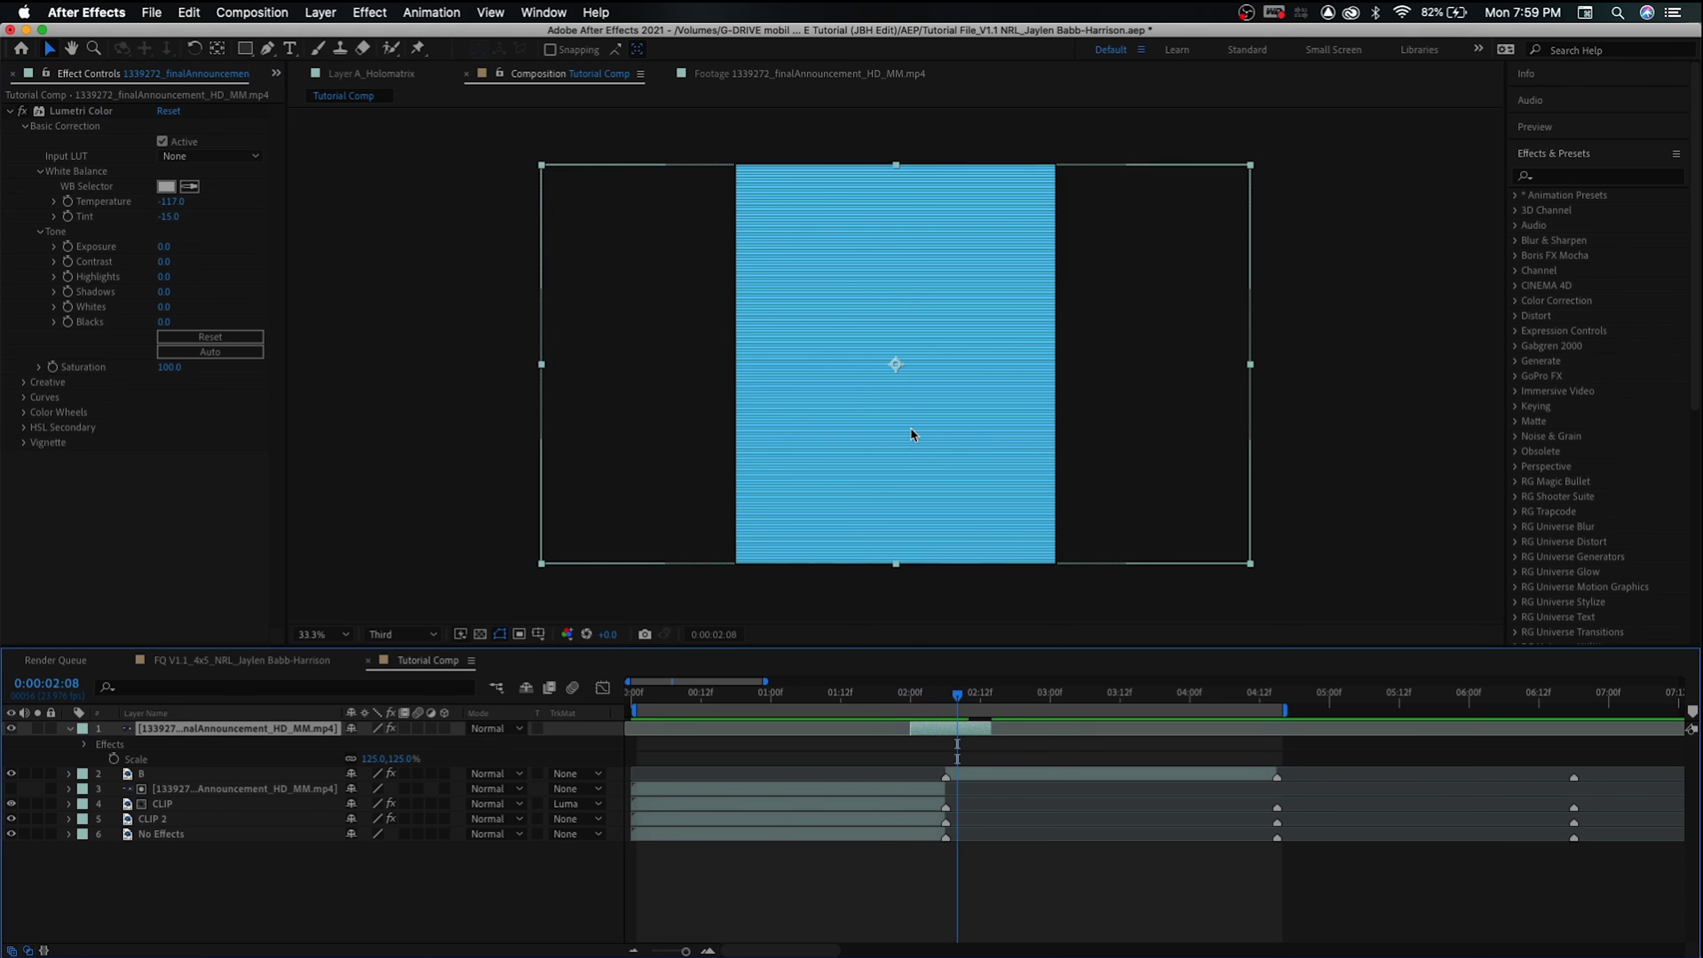
key(ctrl+space)
Add Glow to the glitch layer with Intensity 0.3, Threshold 86.7% and Radius 13, then preview
text(glow)
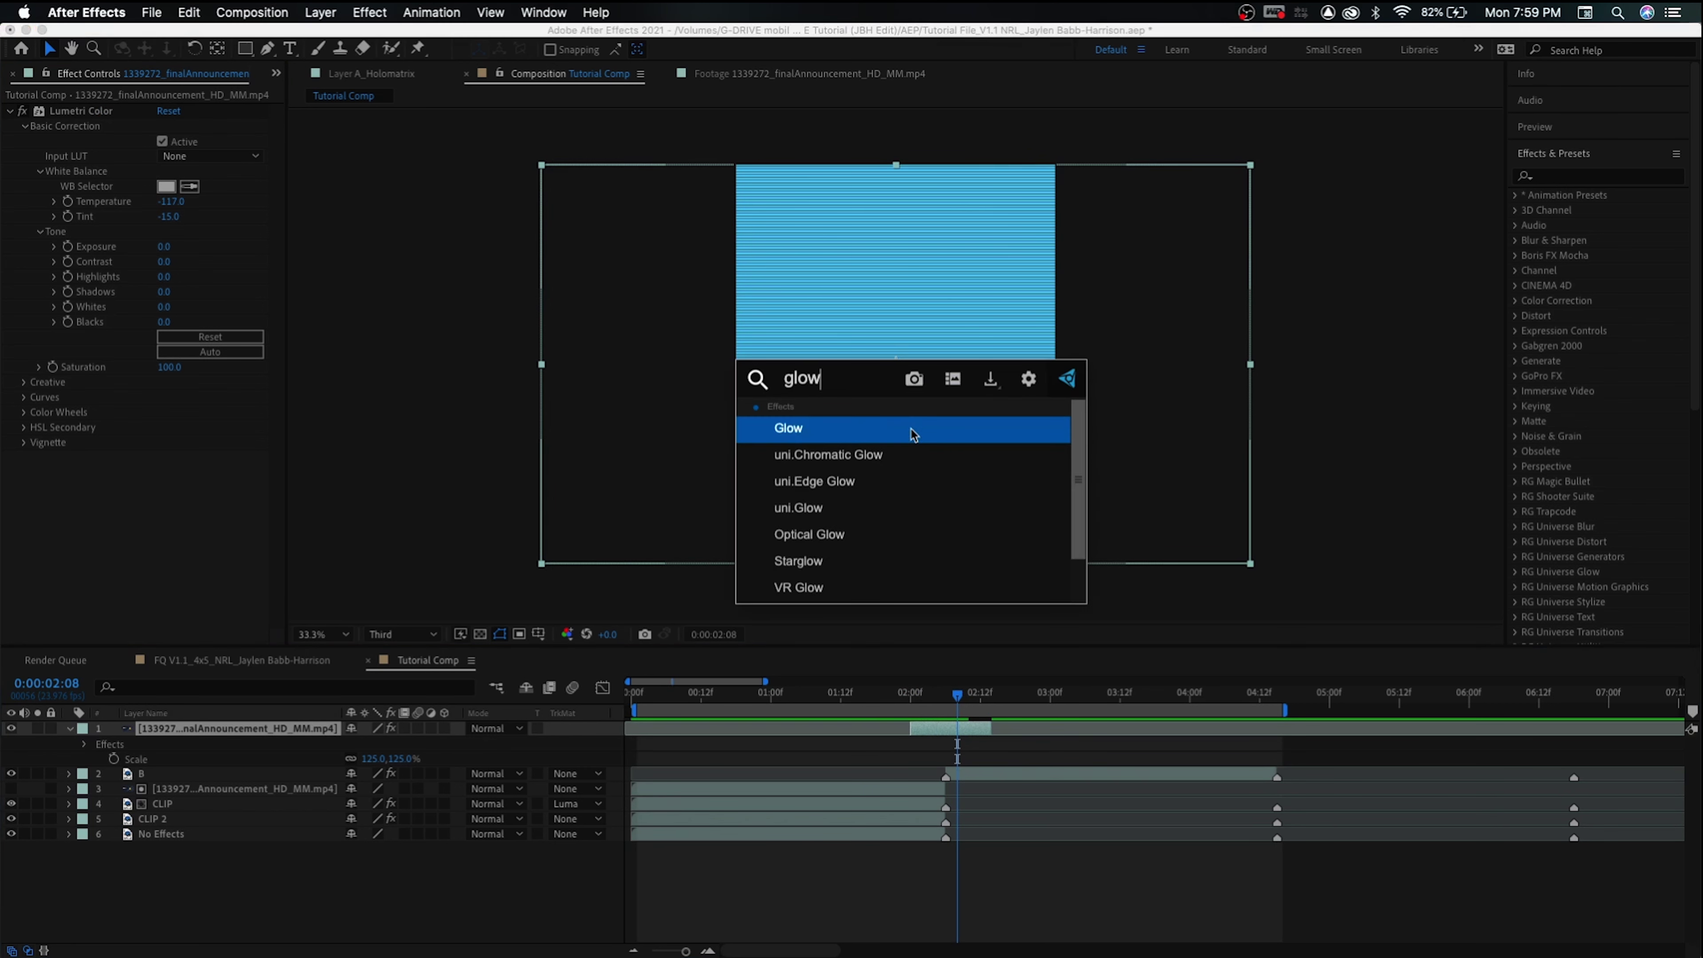
key(Return)
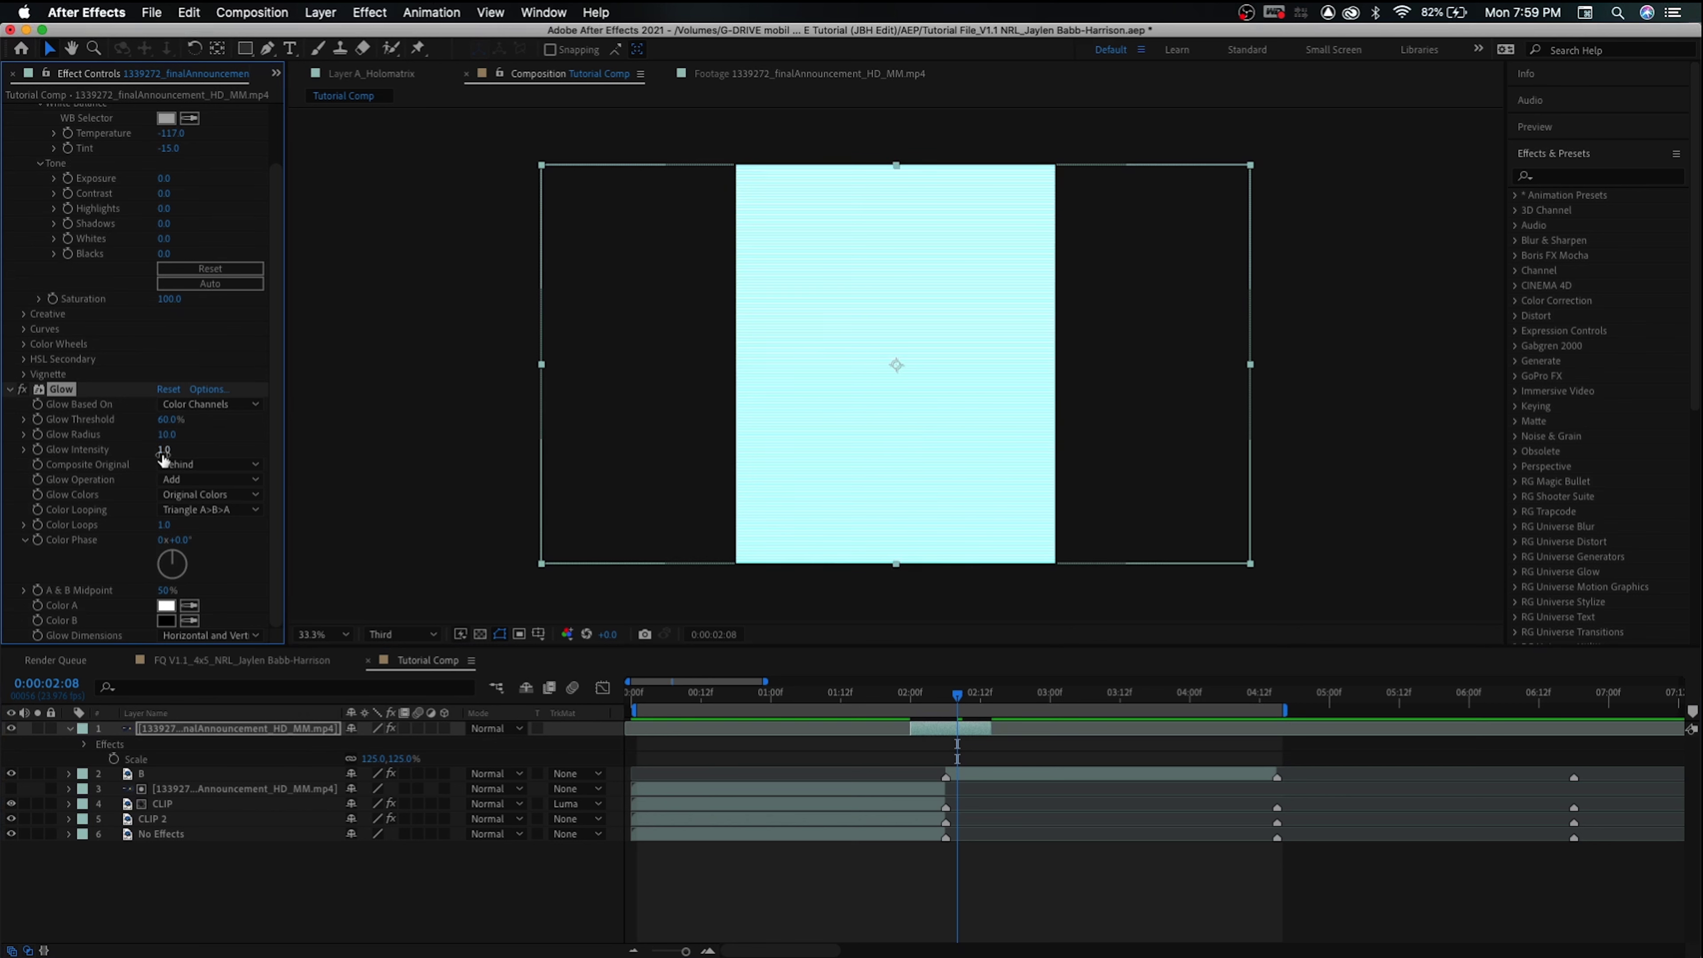
drag(161, 452, 115, 461)
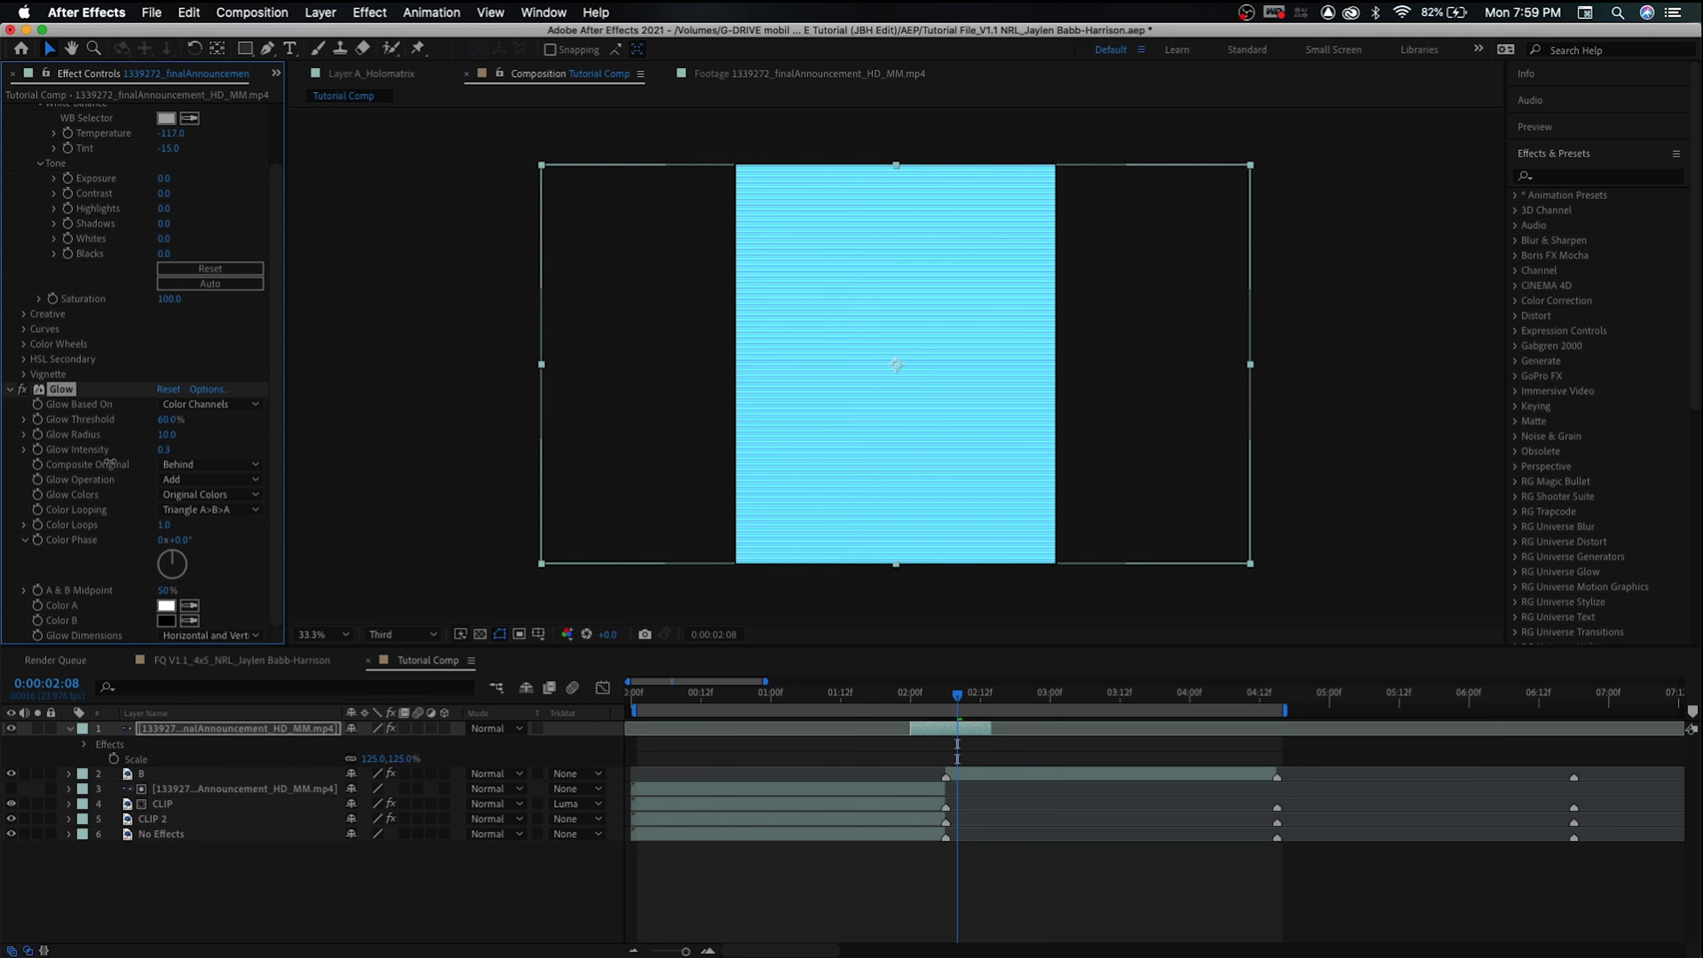
mouse_move(166, 419)
mouse_down()
mouse_move(240, 414)
mouse_move(155, 434)
mouse_up()
drag(926, 701, 887, 699)
key(space)
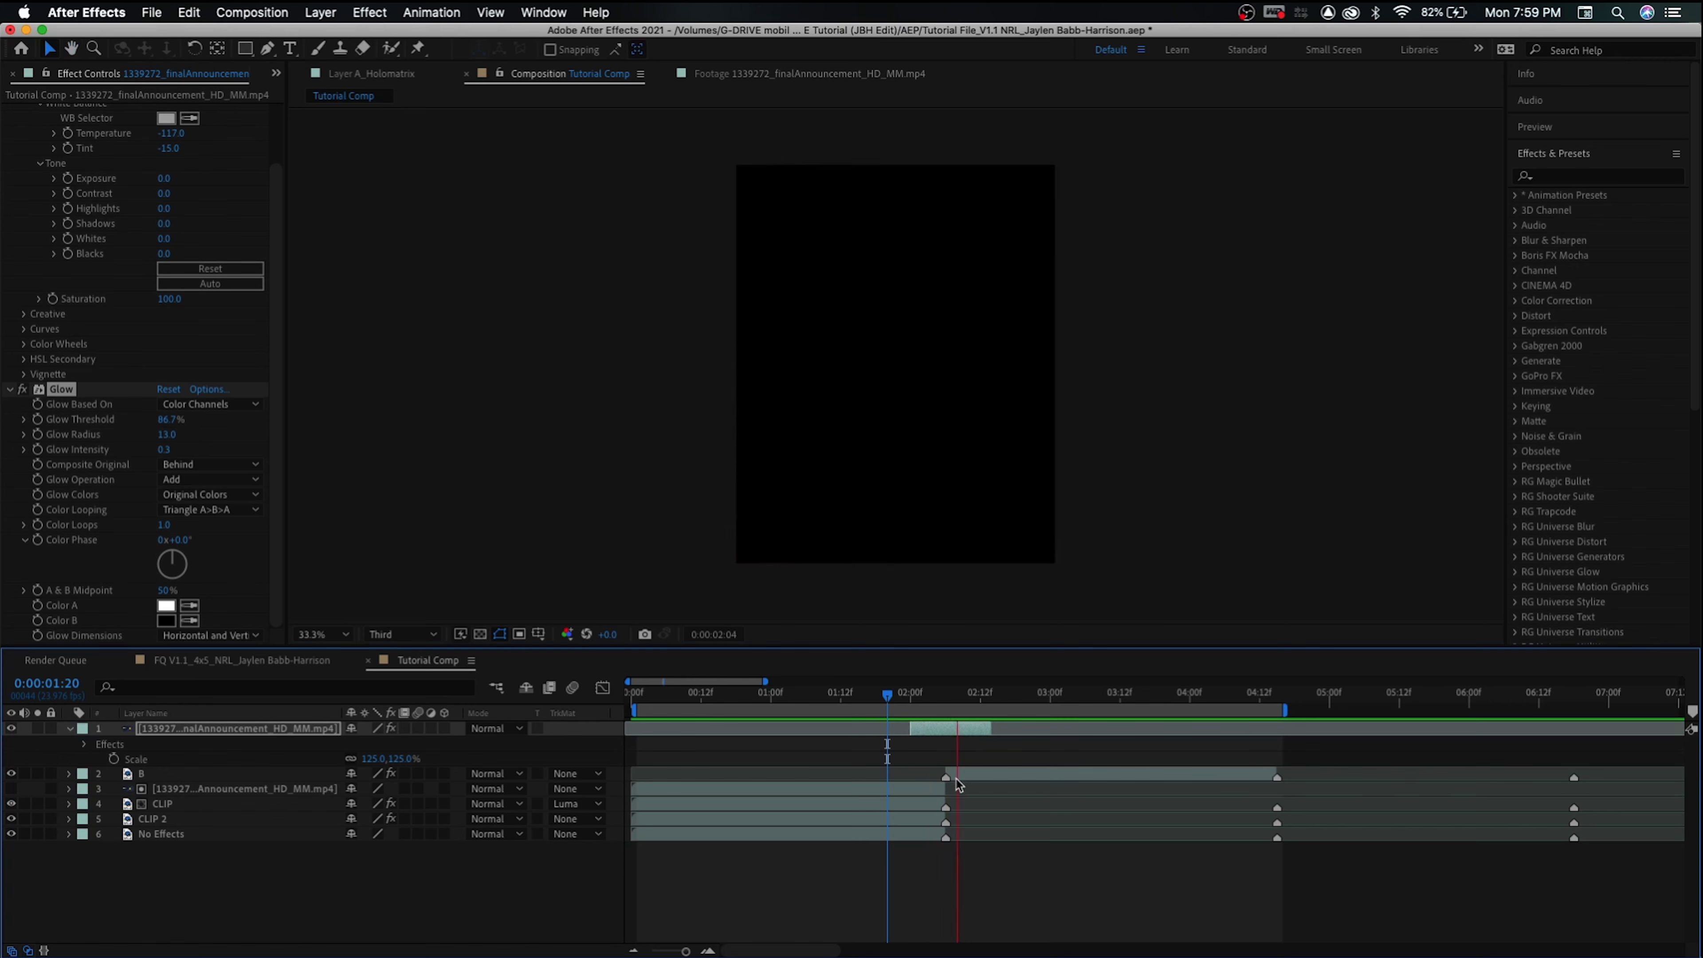
click(951, 698)
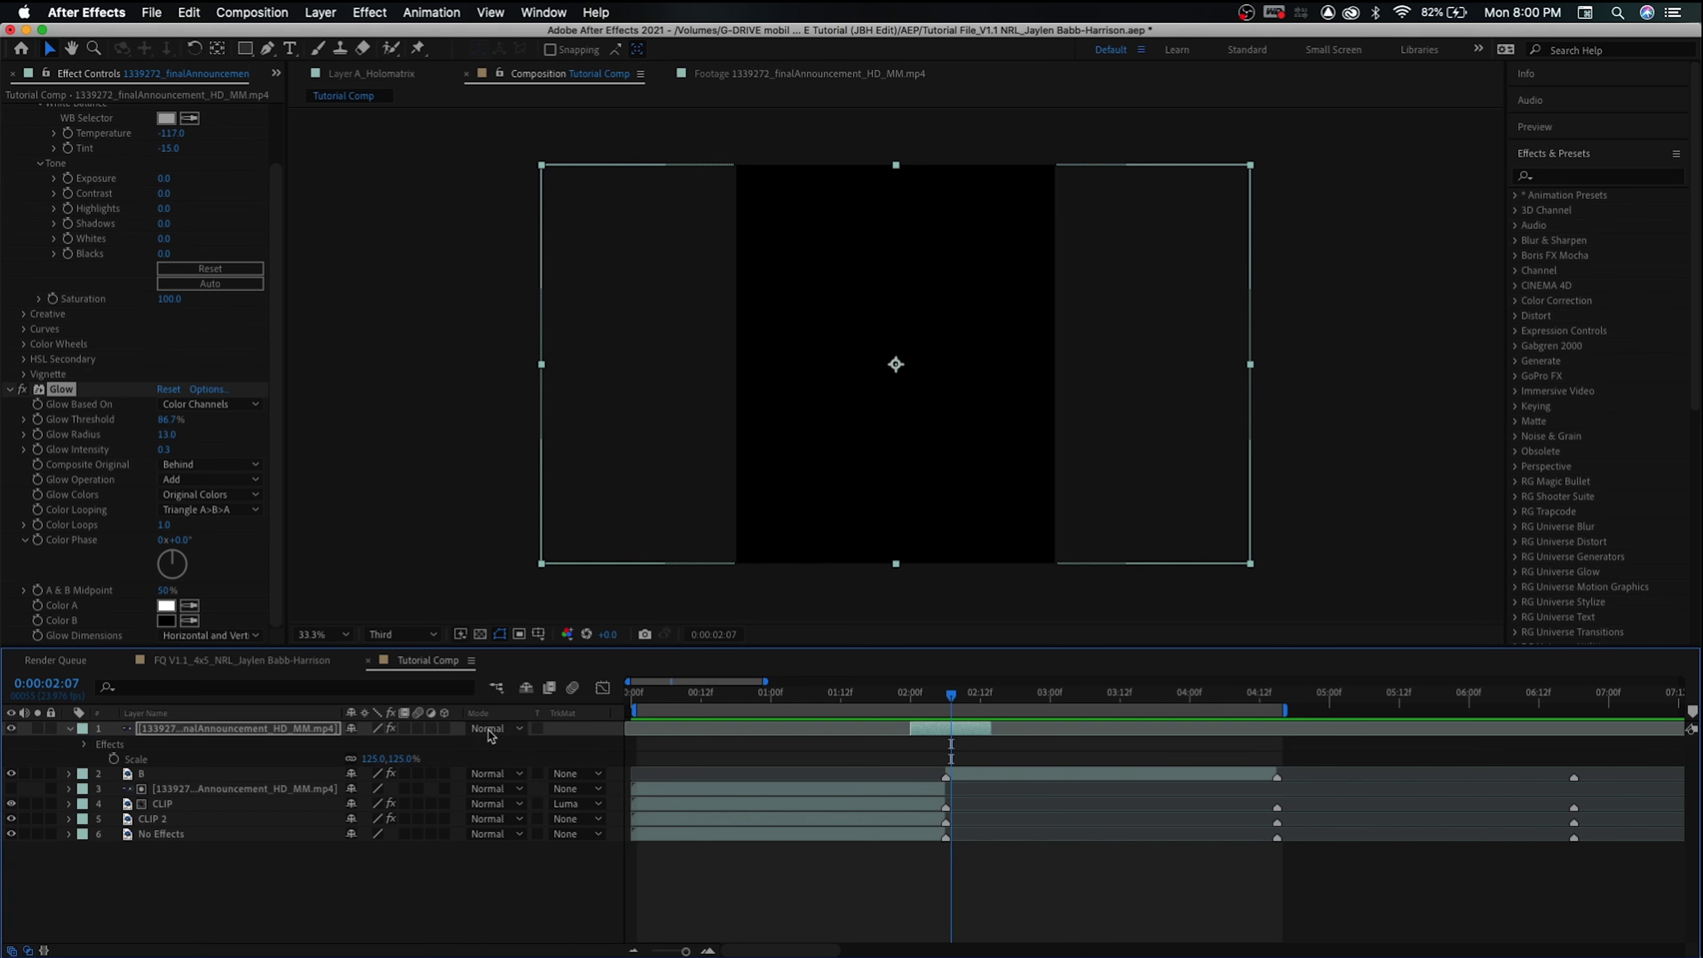
Switch the glitch stripe layer's blending mode to Linear Dodge and preview the result
click(490, 728)
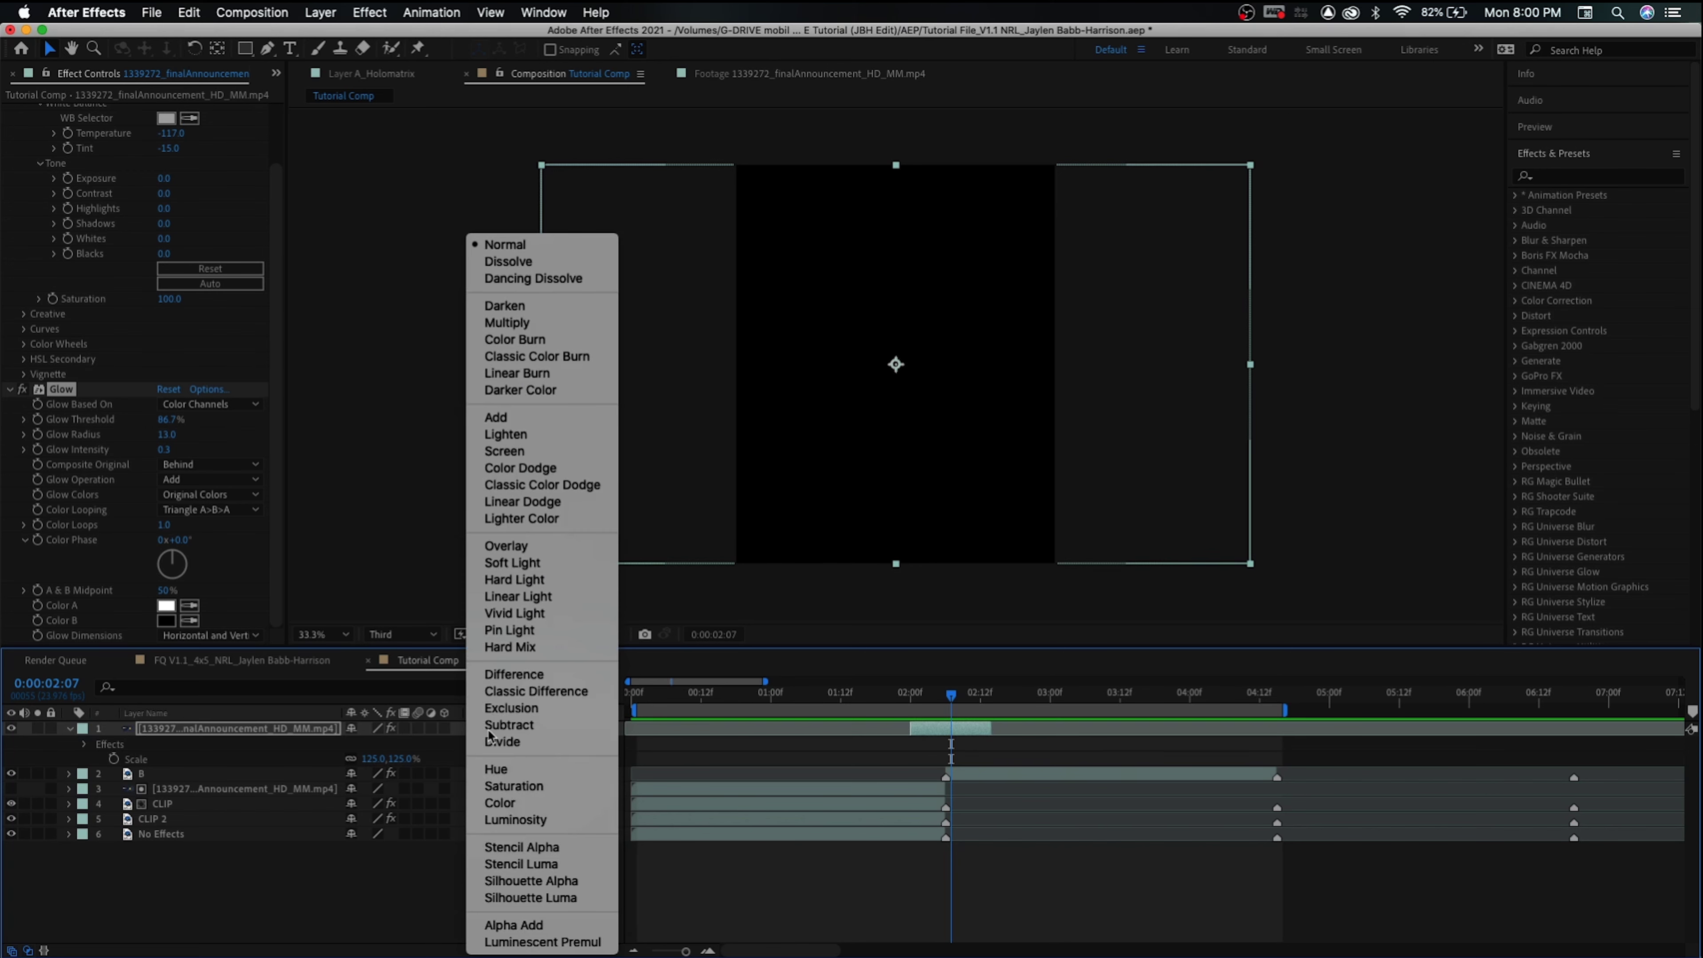
click(546, 503)
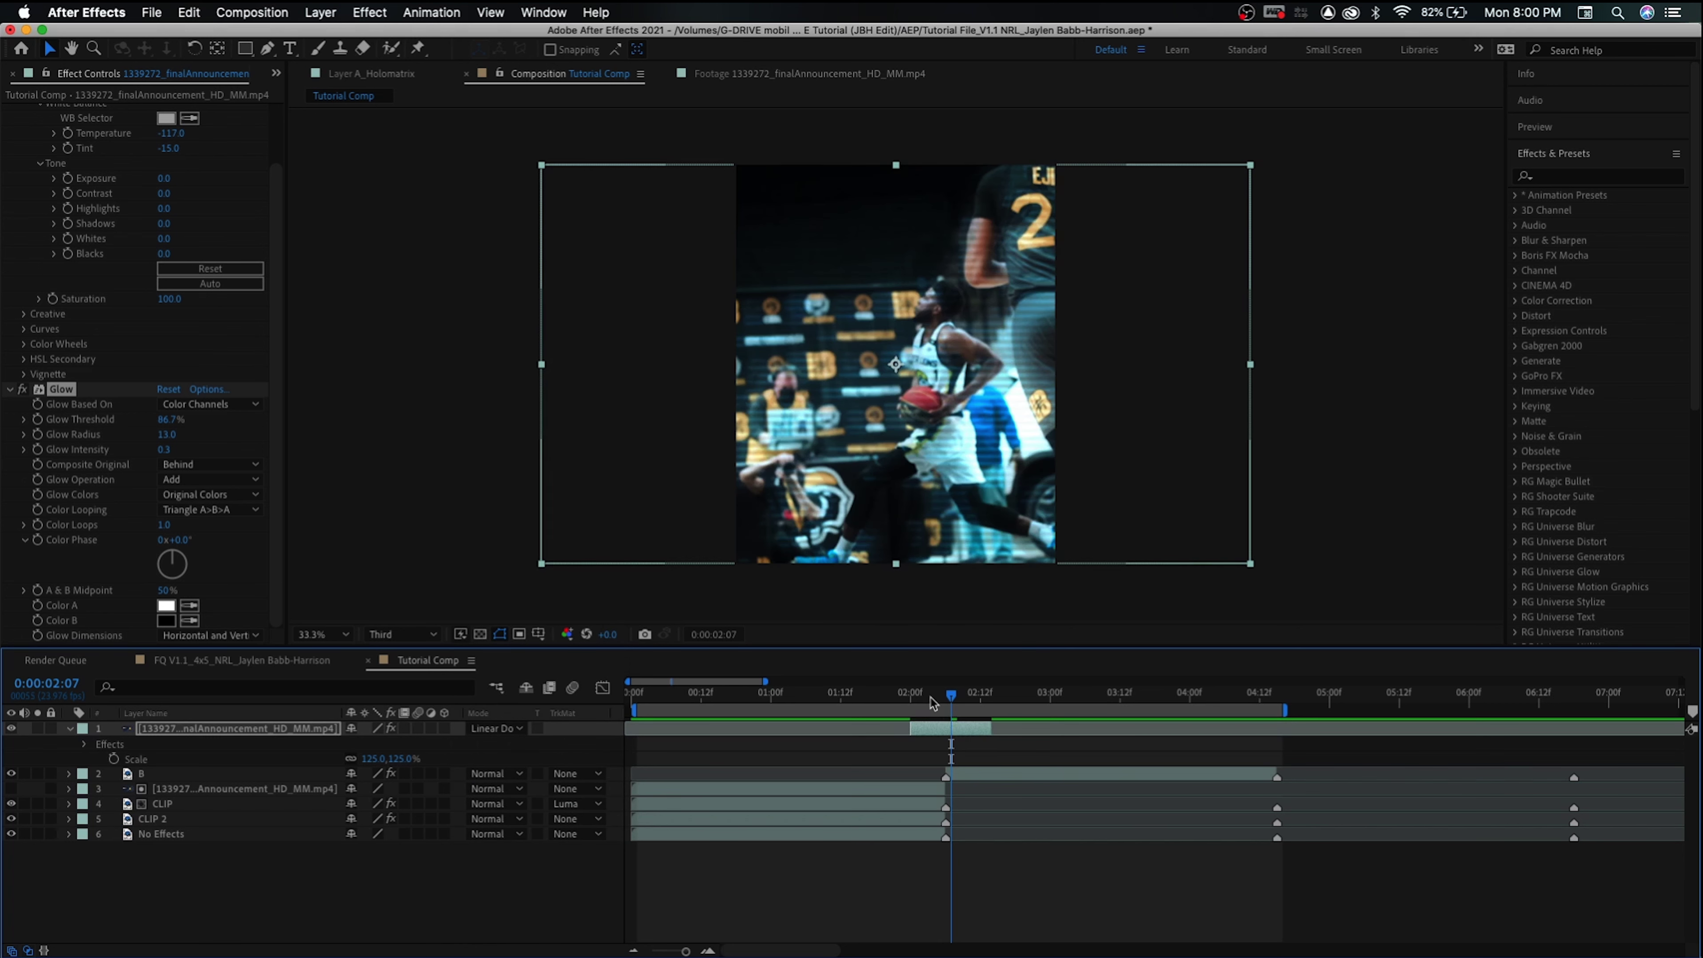
drag(932, 703, 869, 698)
click(996, 840)
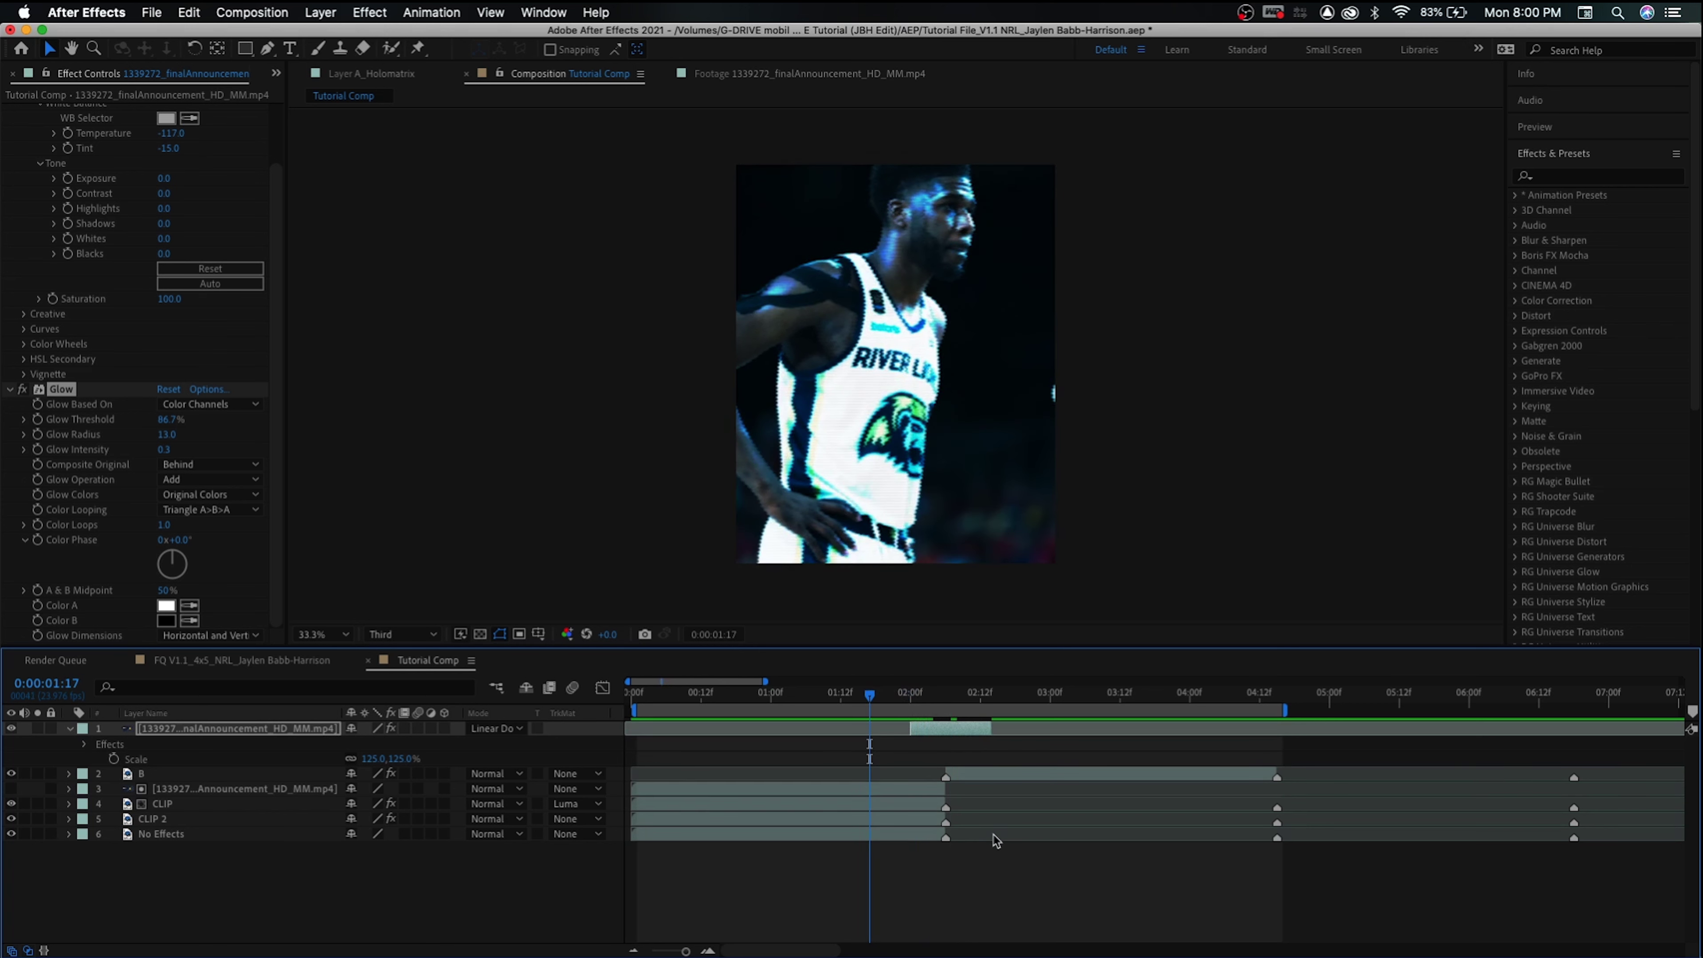
key(space)
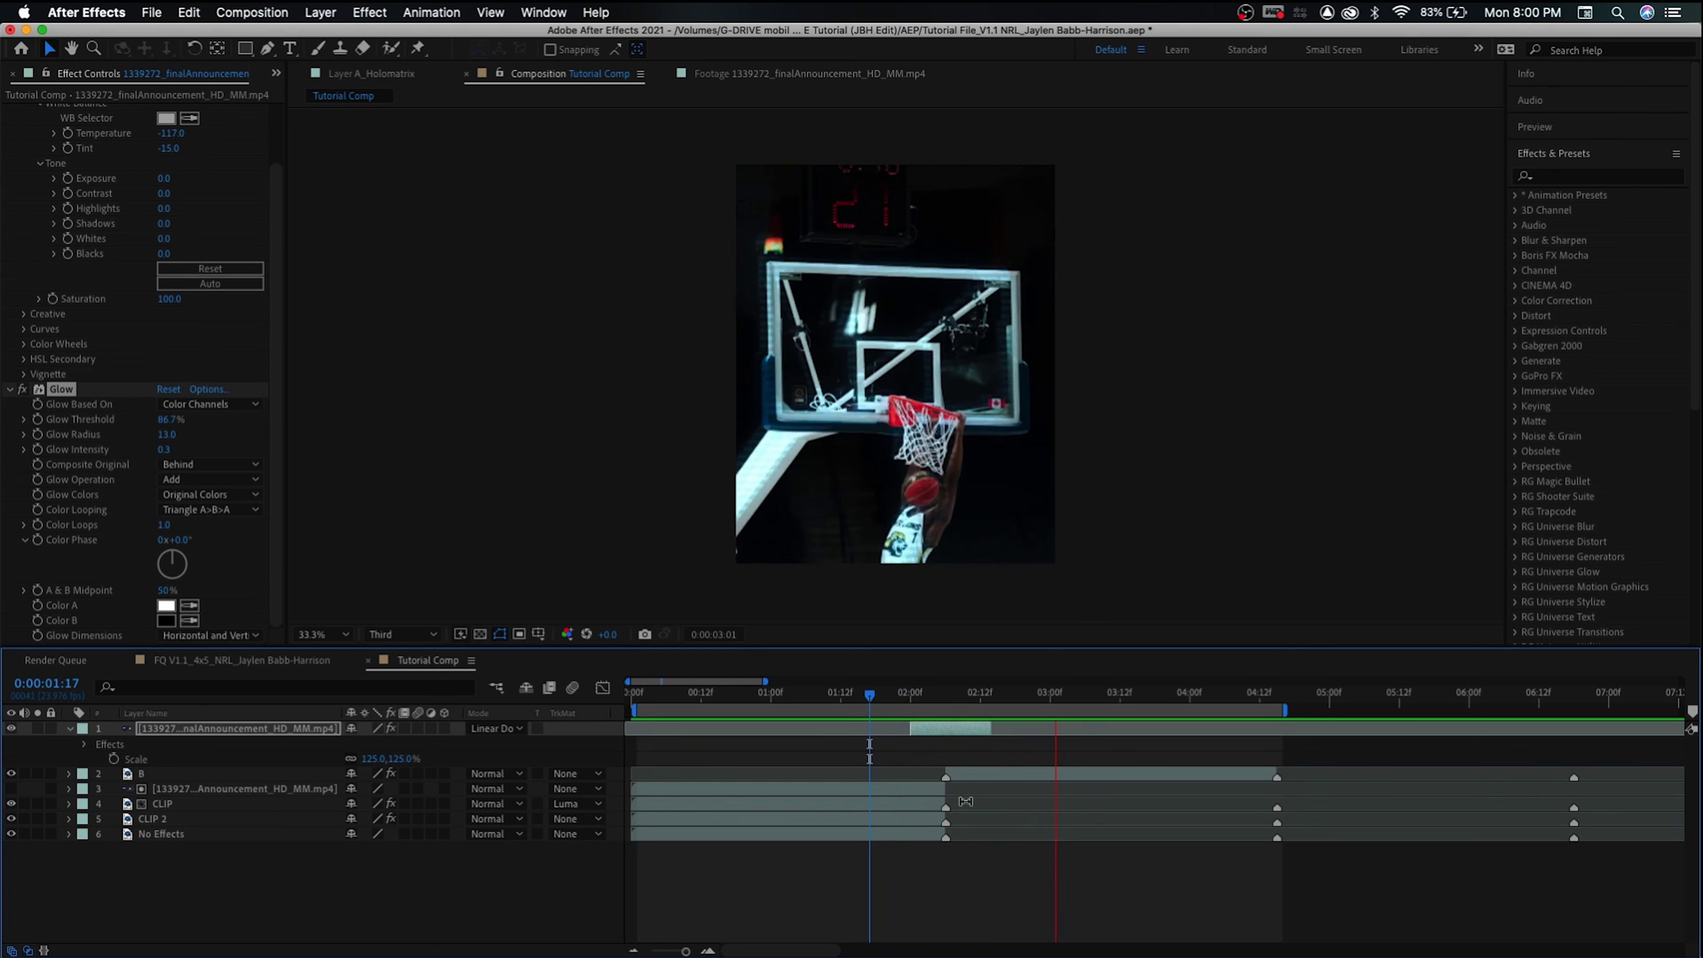
drag(932, 699, 853, 707)
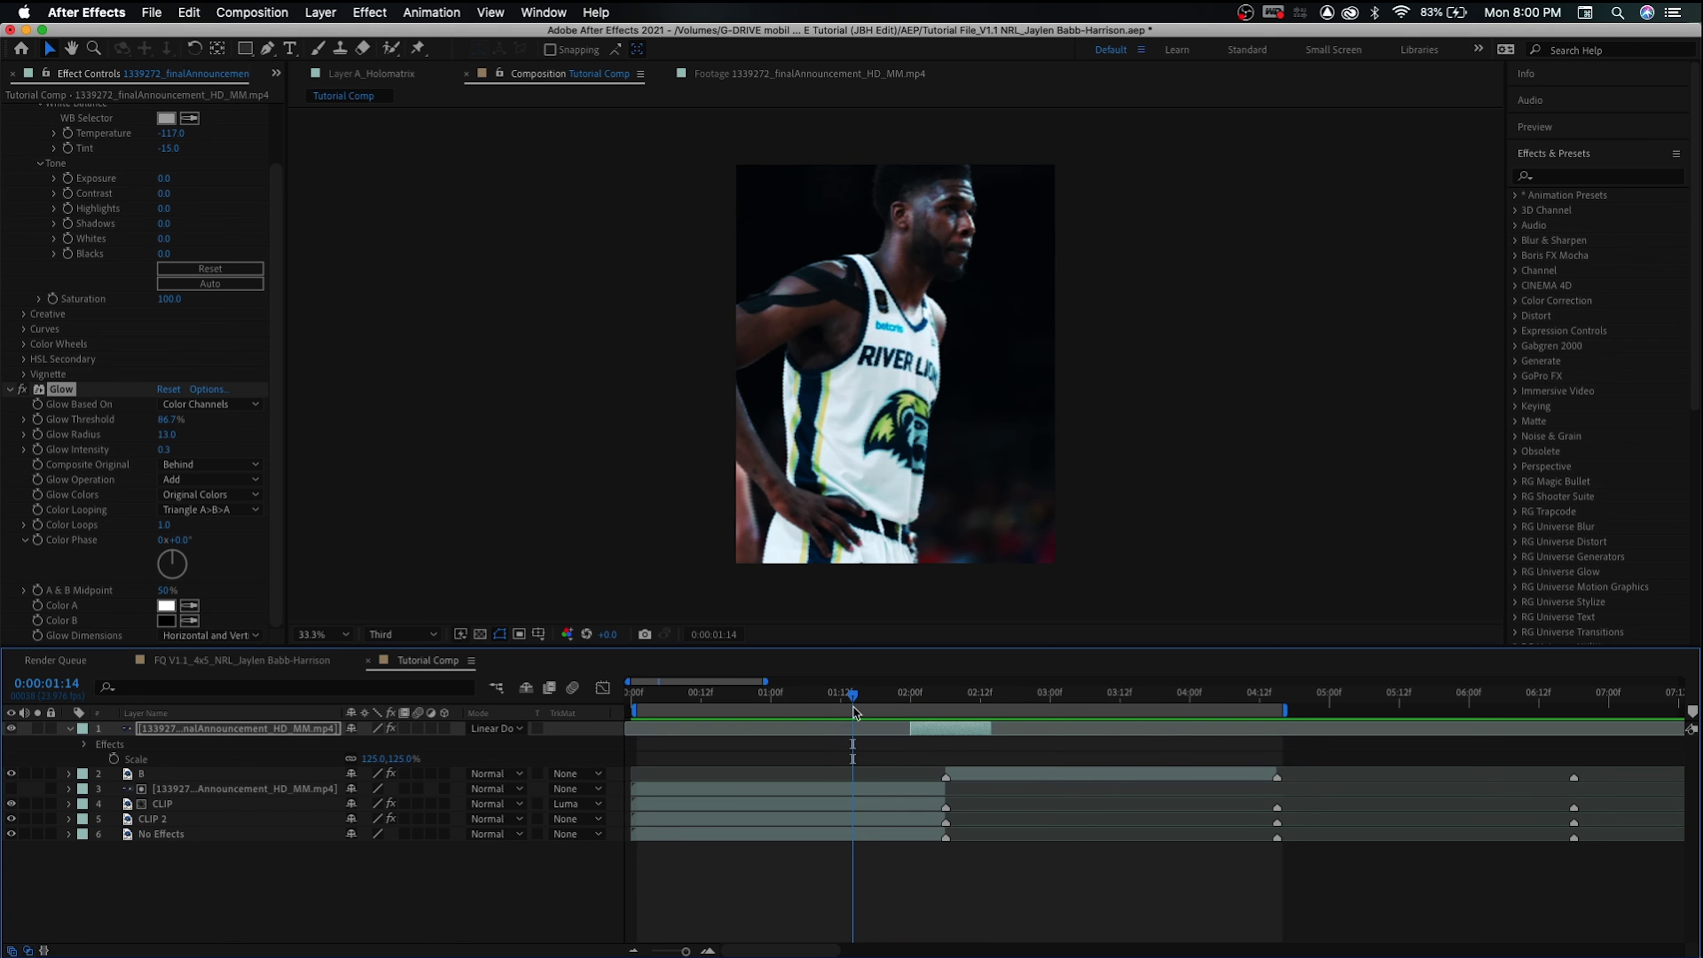
click(938, 699)
Return layer 1 to Normal mode, apply Luma Key, and collapse its Glow and Lumetri Color settings
click(493, 729)
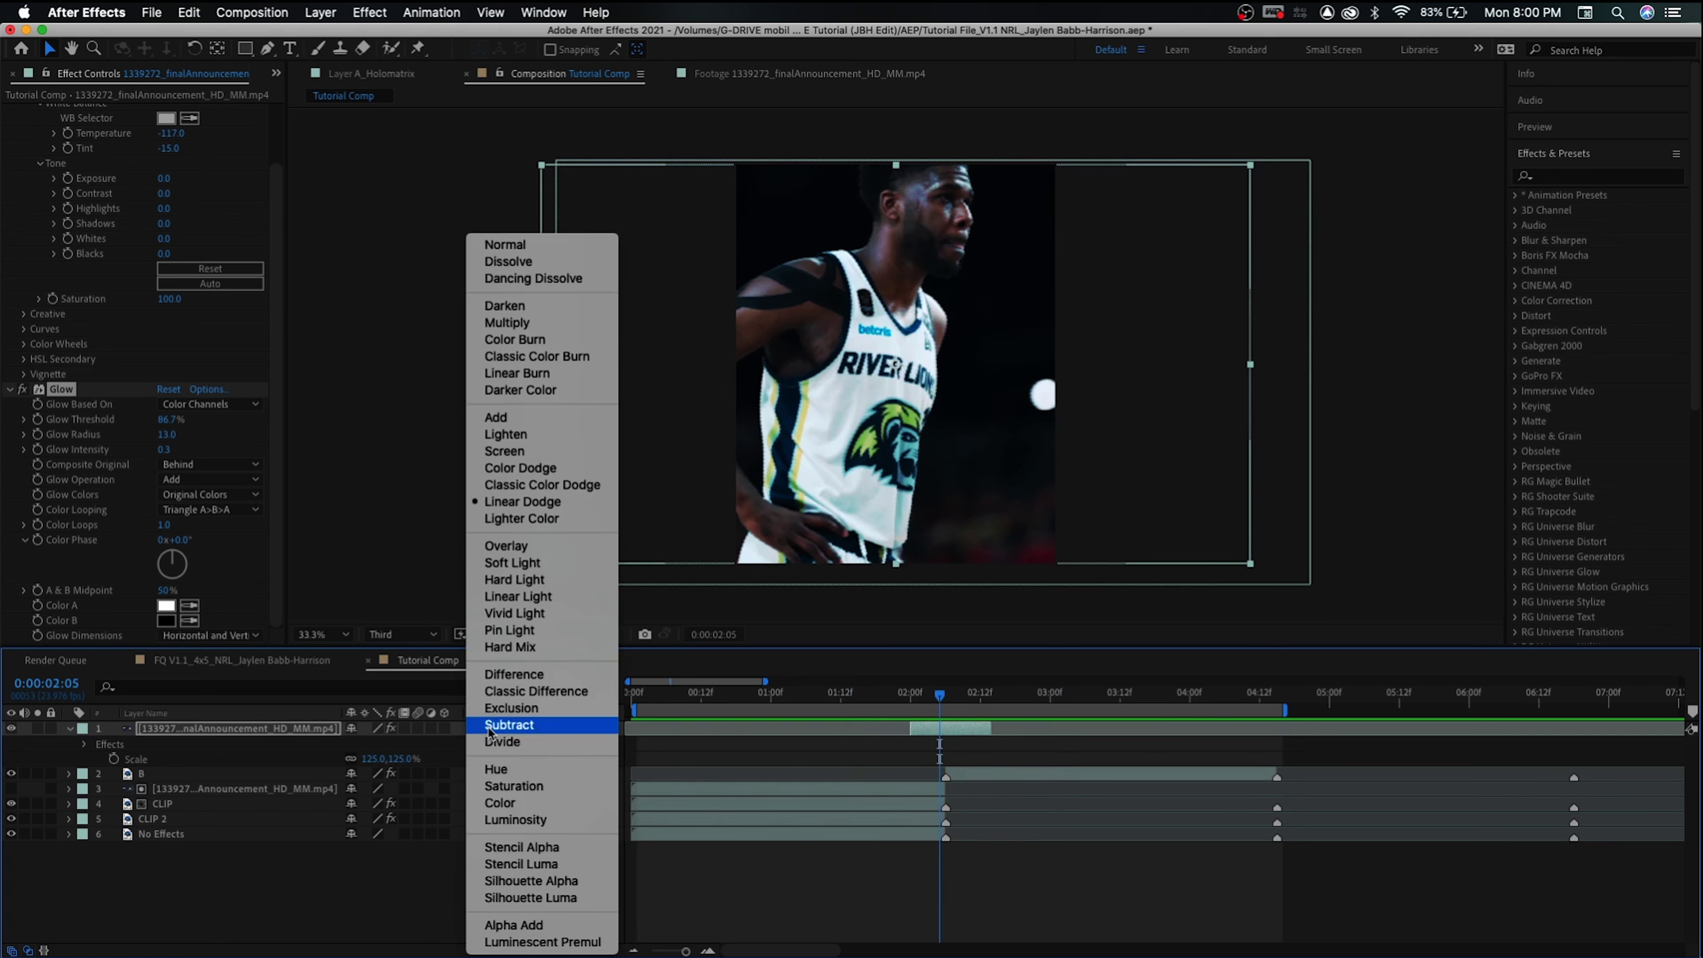
click(510, 245)
click(951, 730)
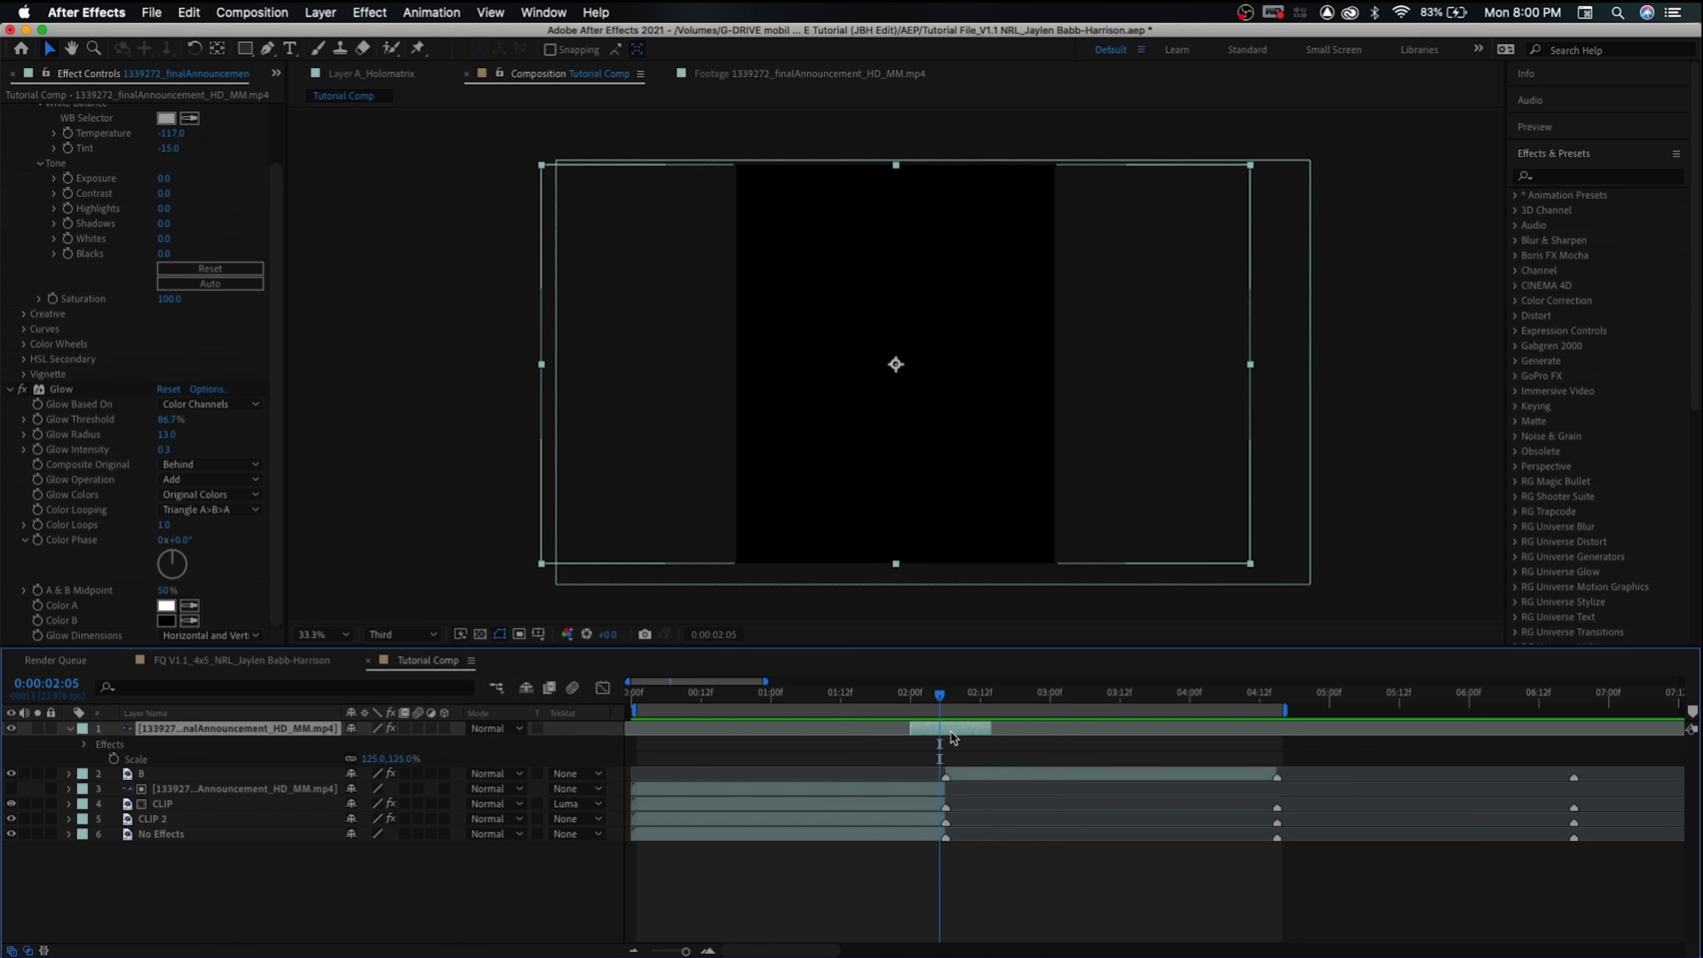
key(ctrl+space)
text(lum)
click(952, 736)
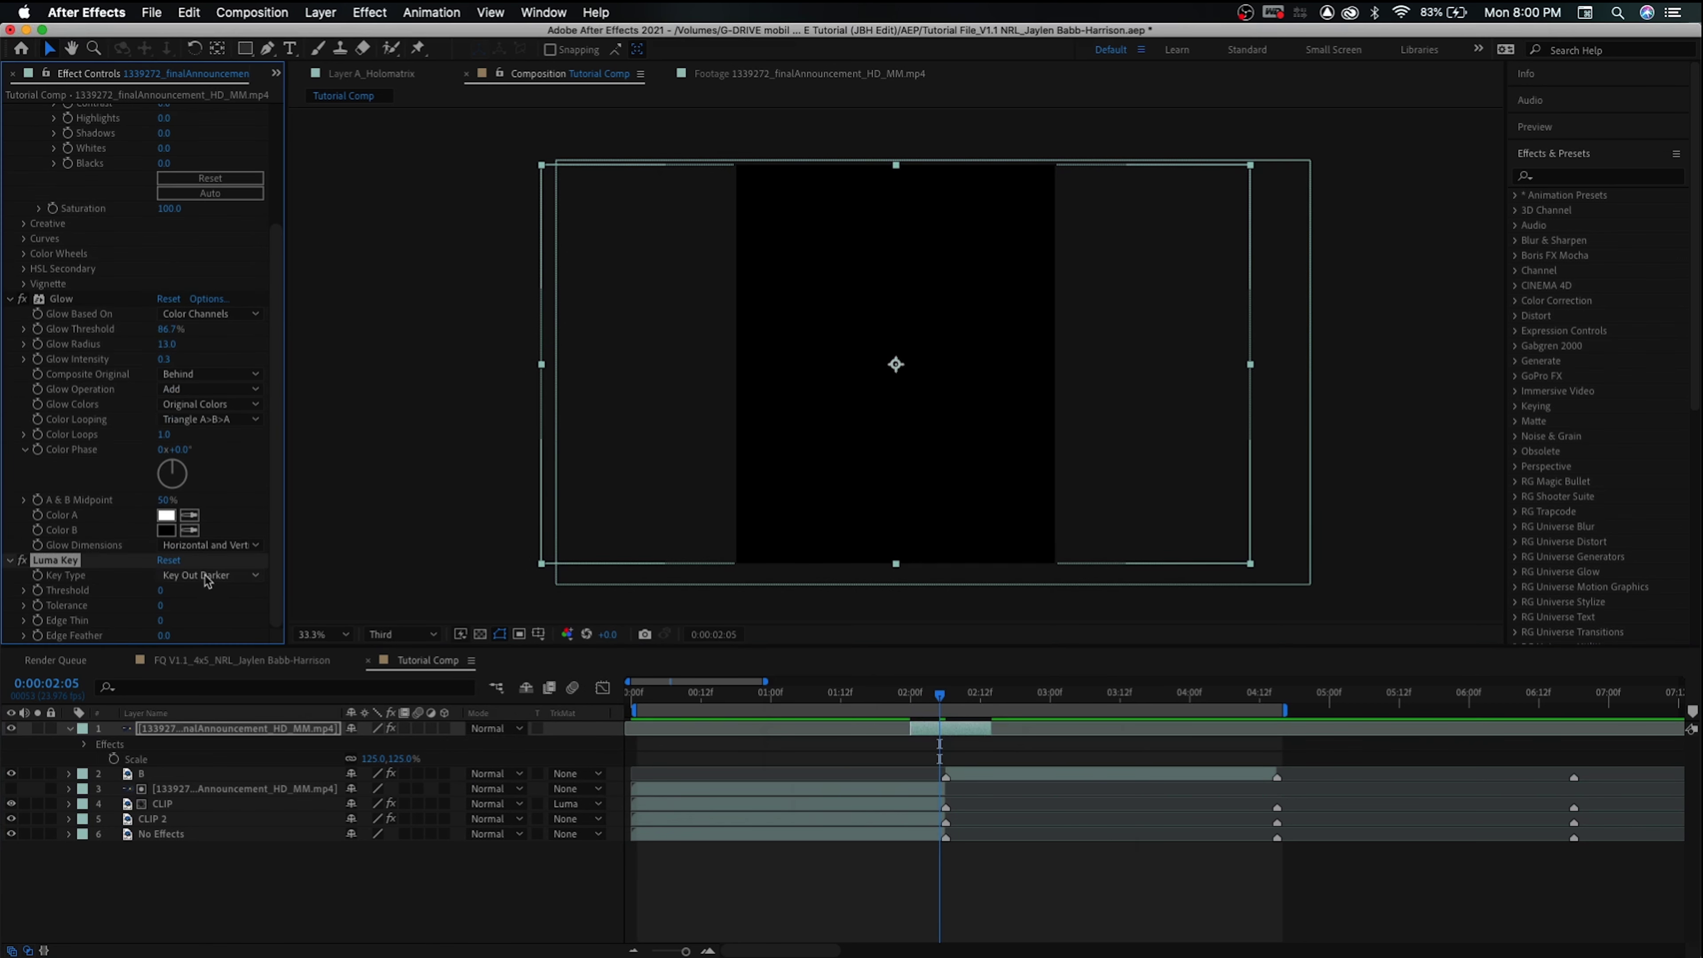
click(10, 301)
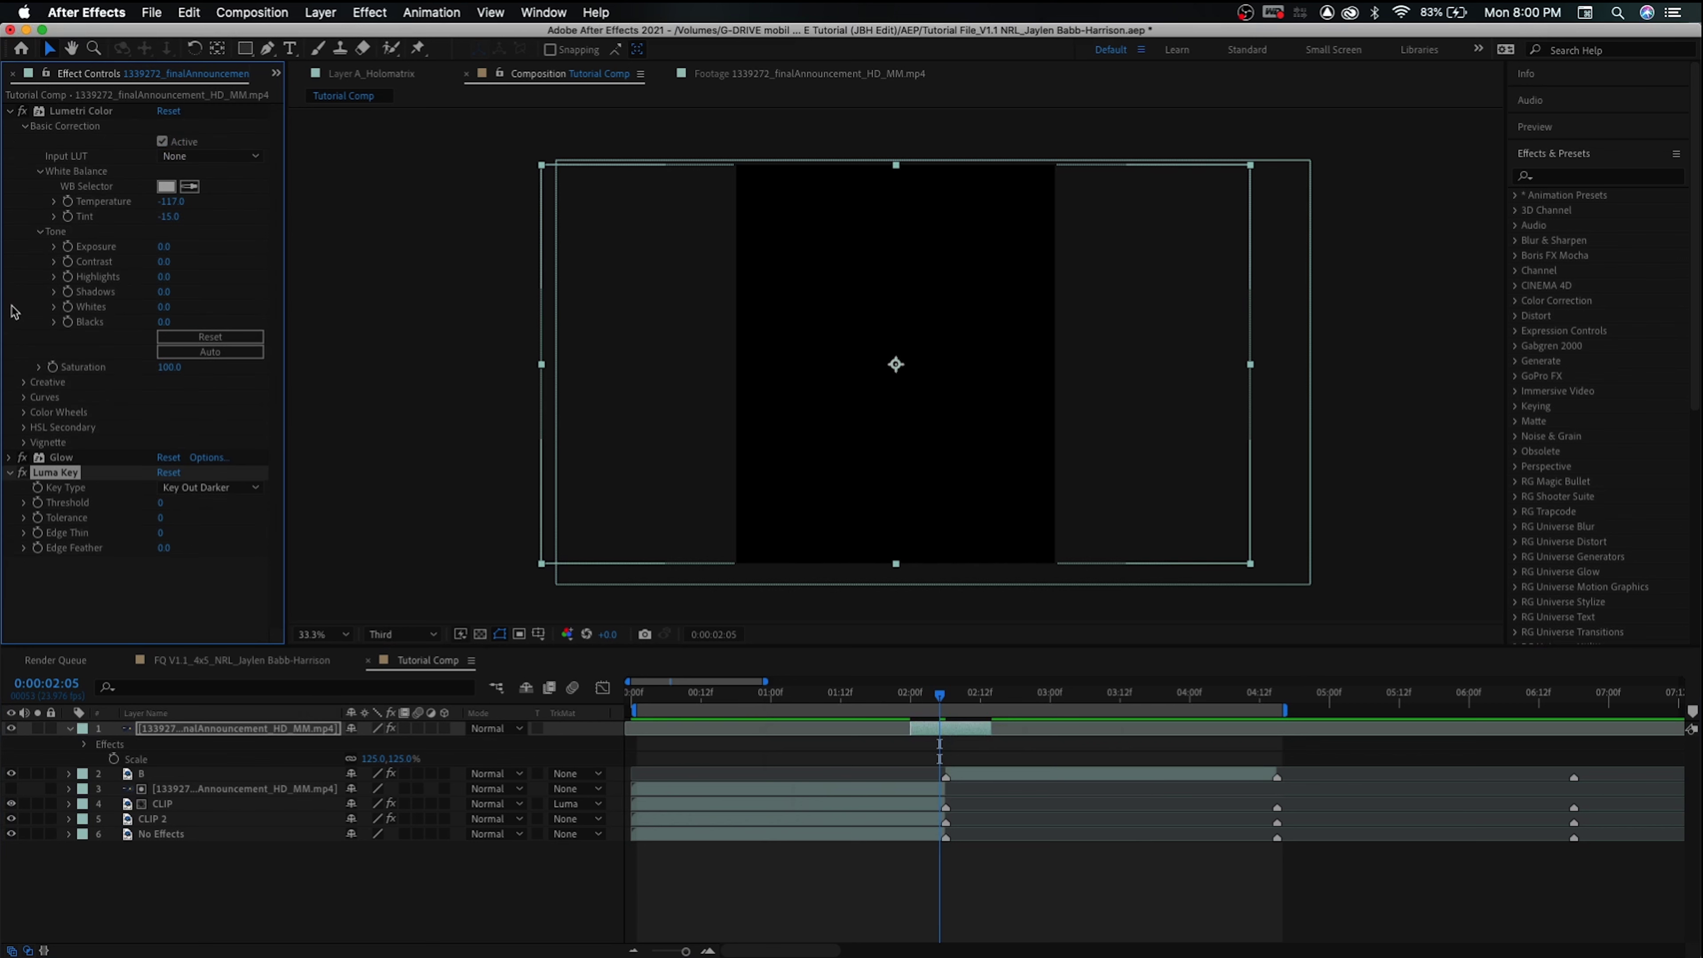
click(10, 114)
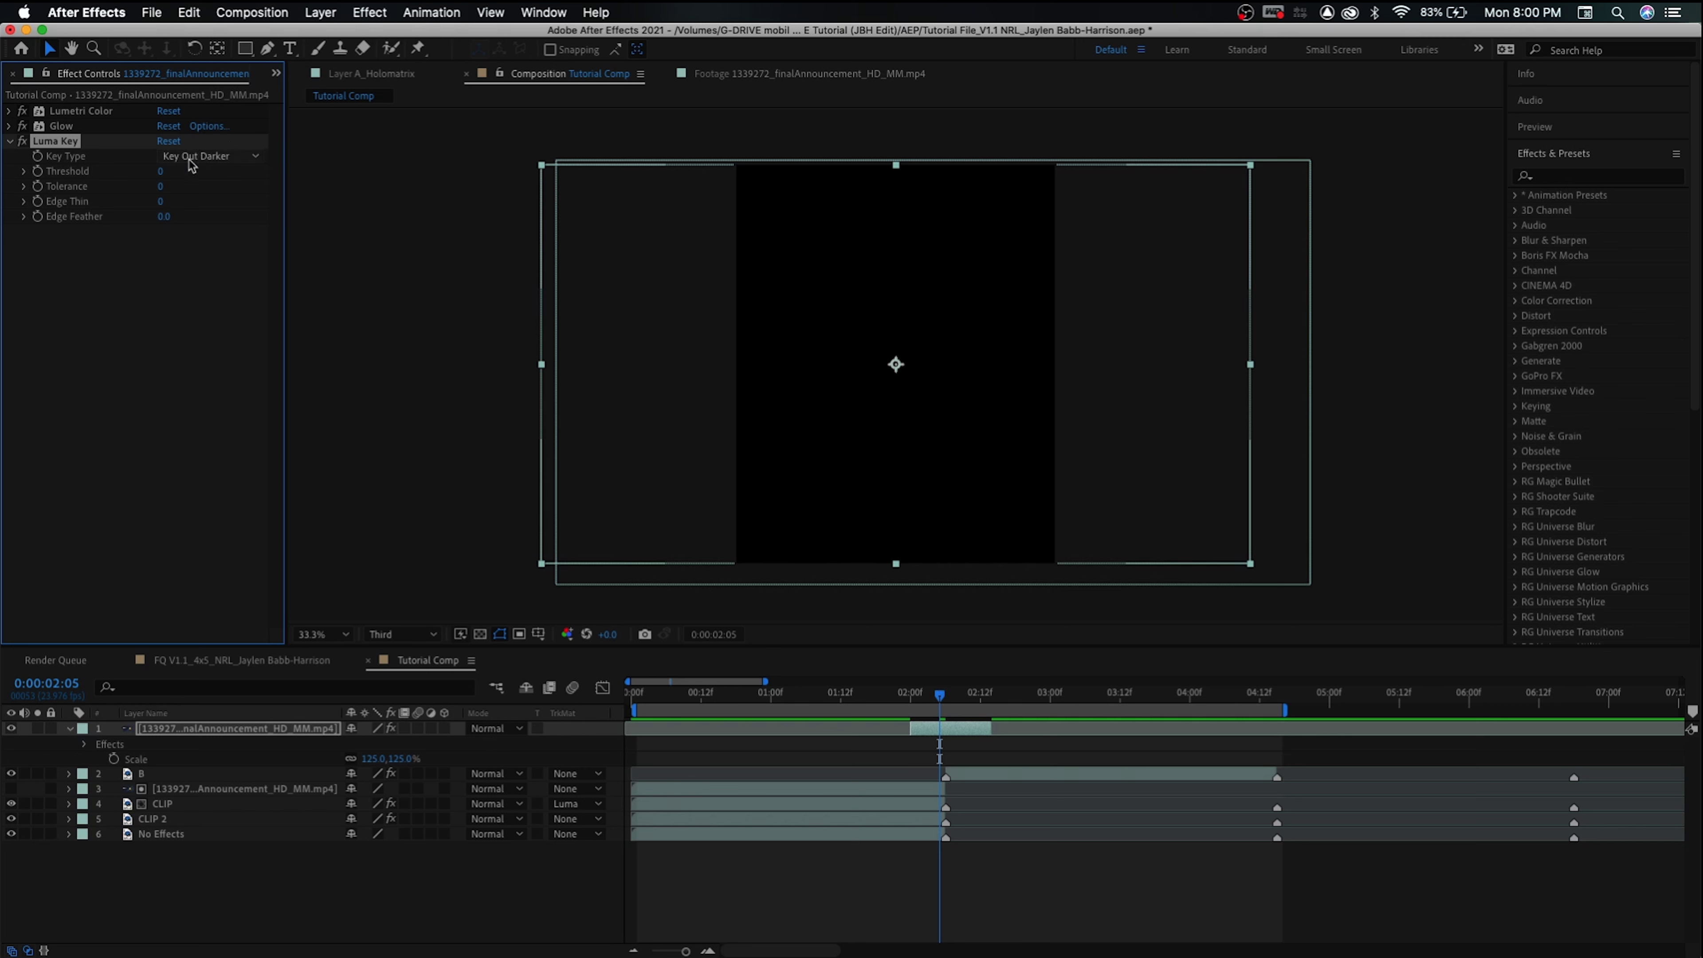
Raise the Luma Key threshold to 153 while viewing the stripe frame at 2:08
drag(161, 172, 171, 175)
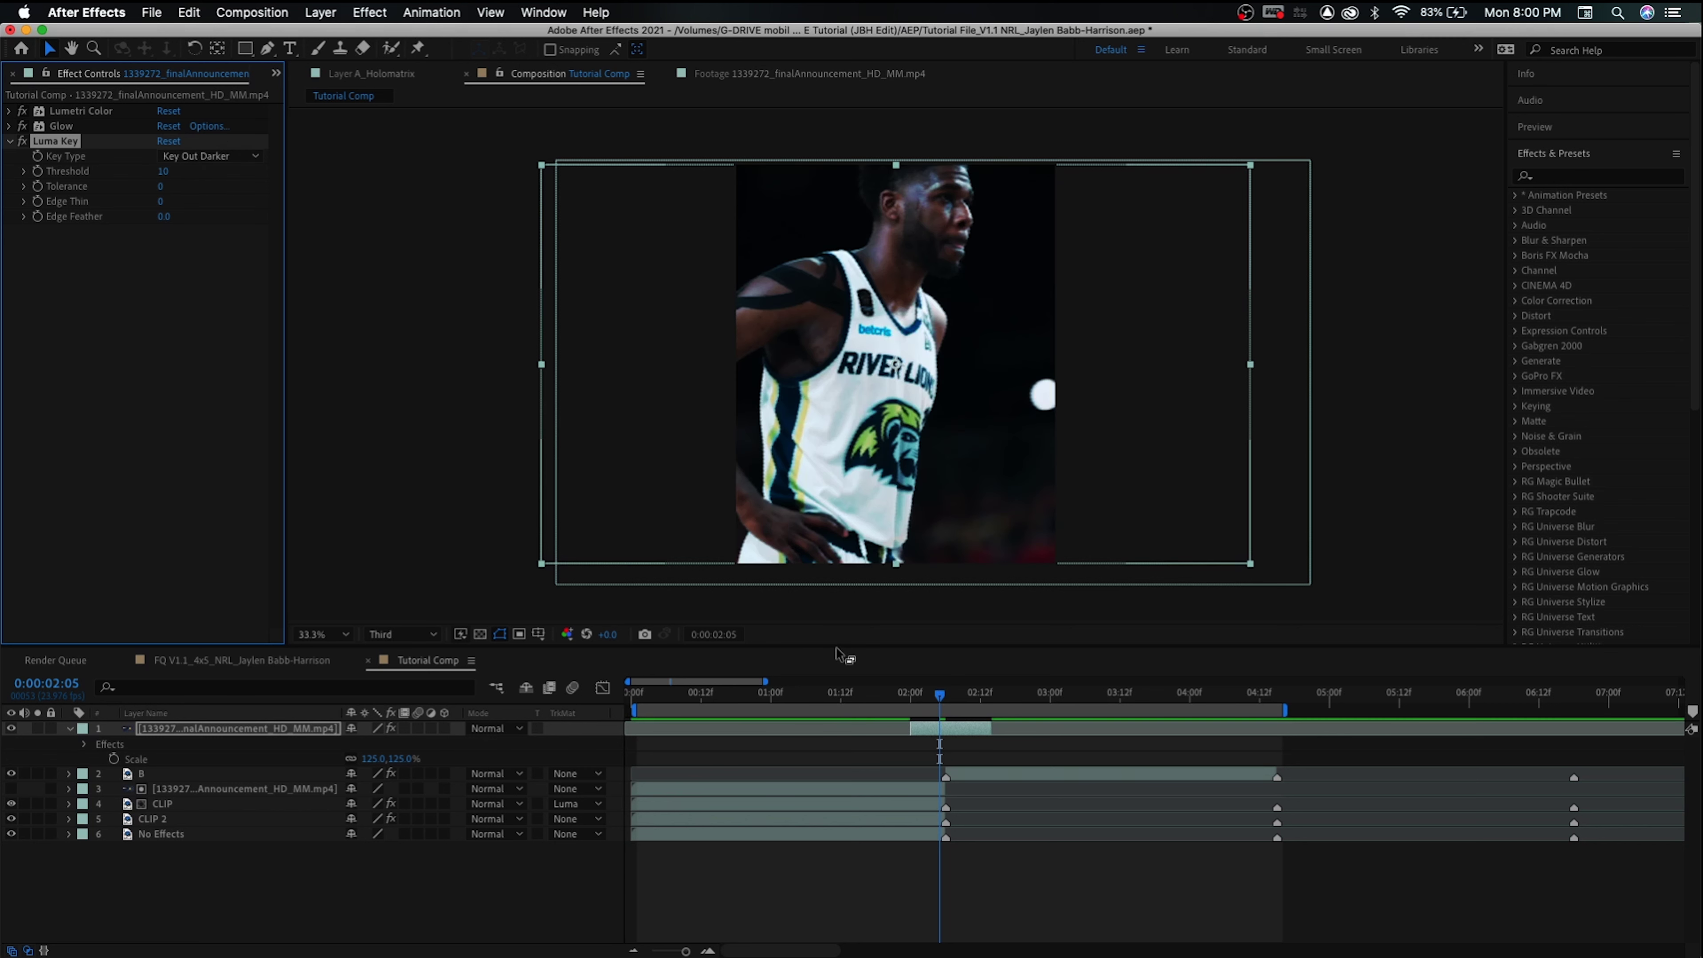
drag(945, 698, 960, 703)
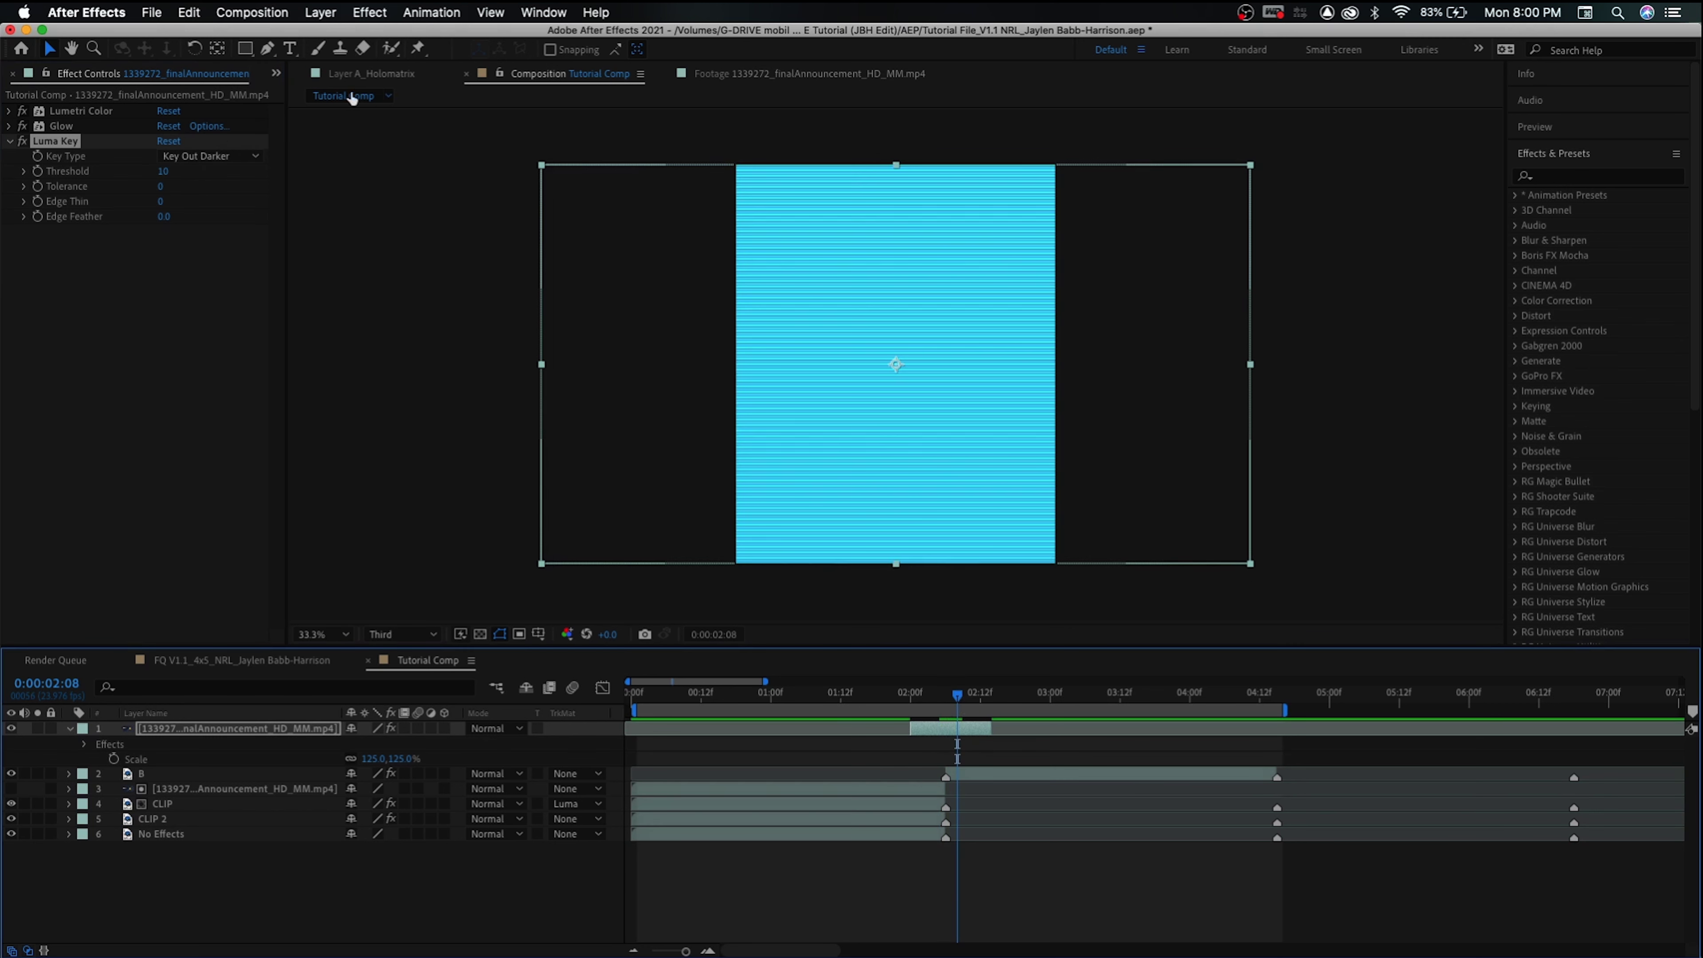
drag(162, 172, 178, 172)
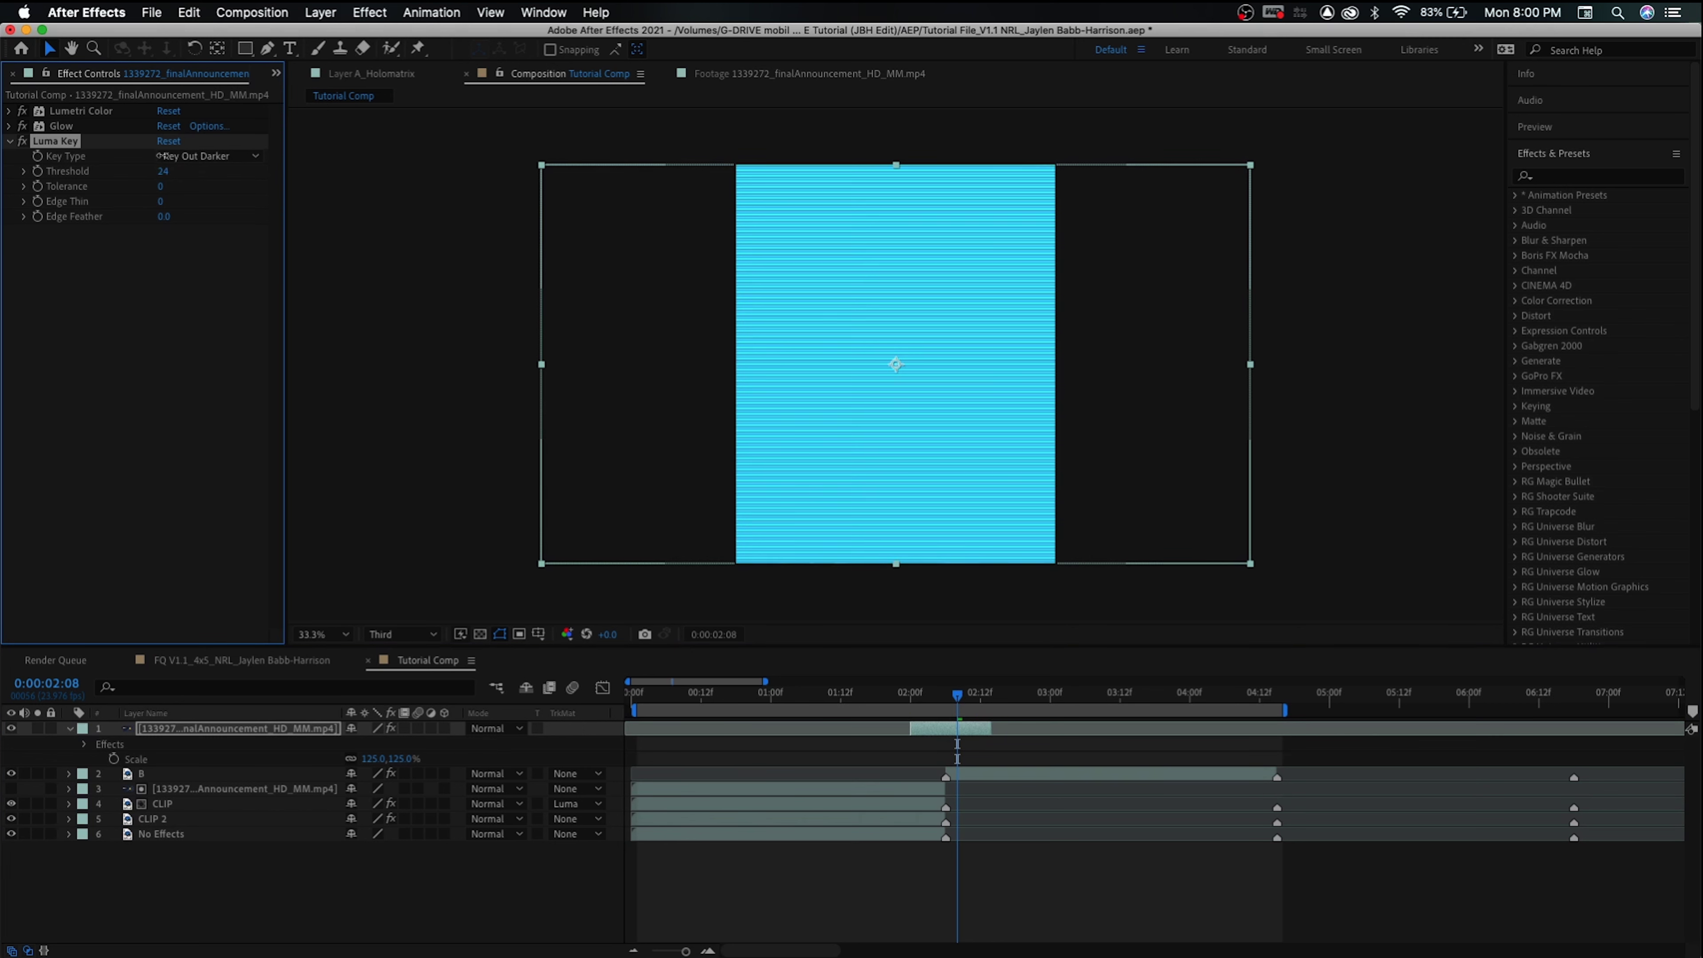
drag(162, 171, 286, 152)
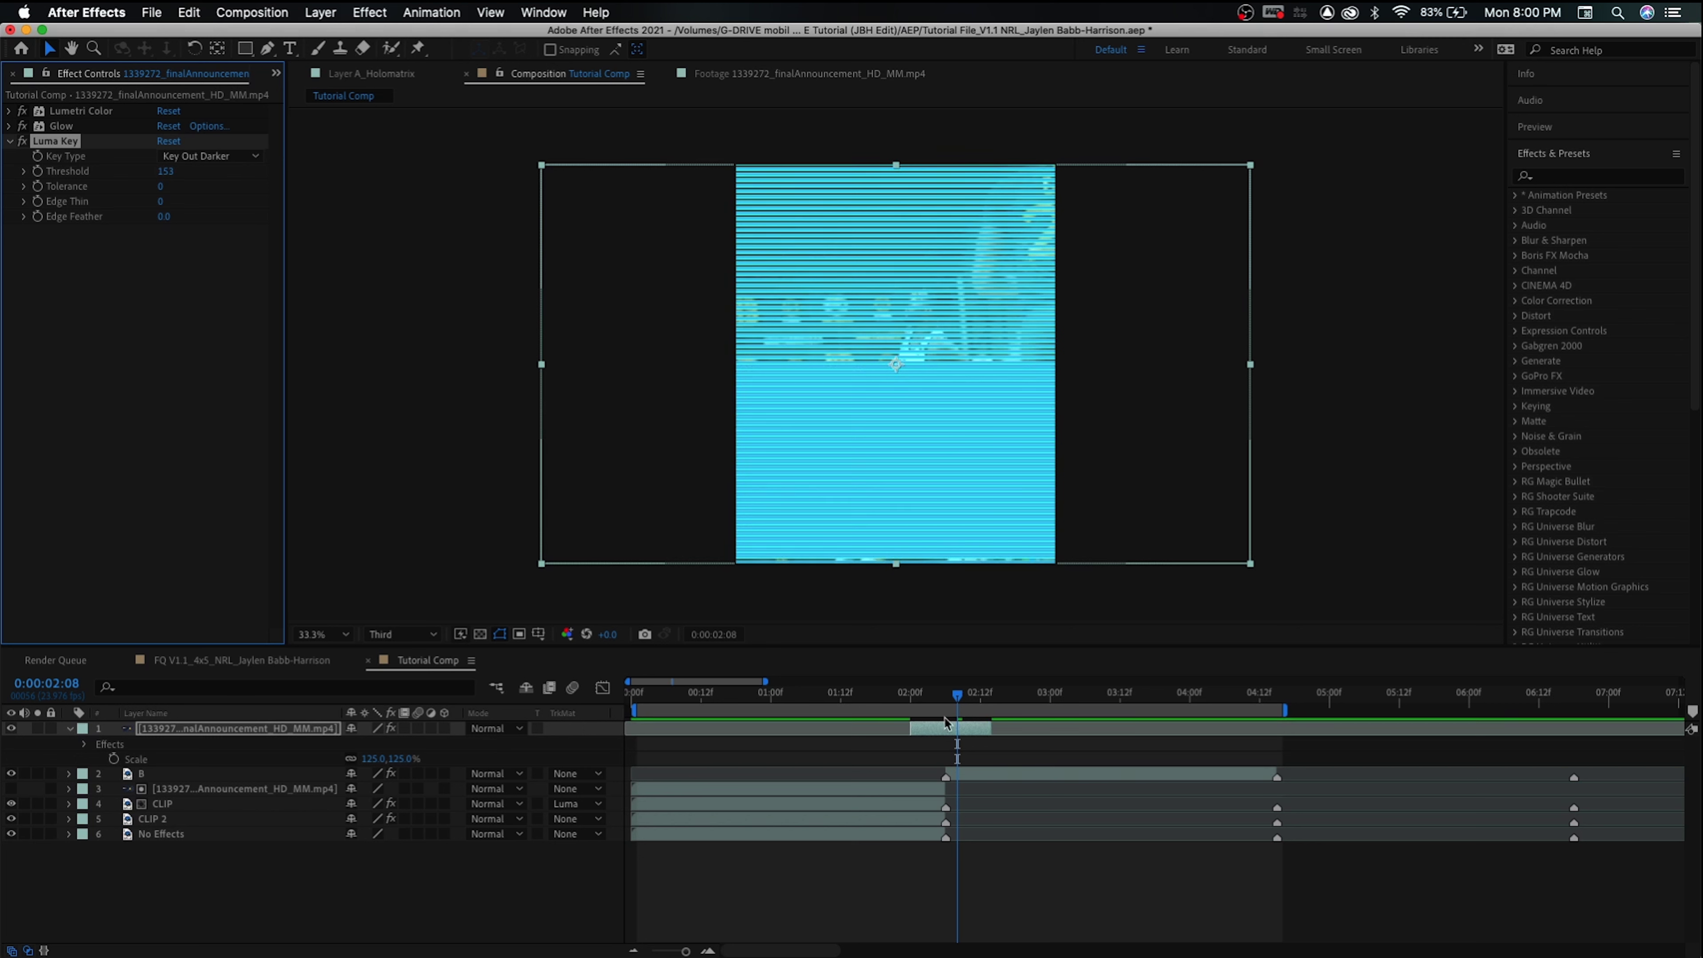
Preview the keyed overlay, checking the frames at 1:16, 2:08 and 2:11
drag(930, 699, 864, 699)
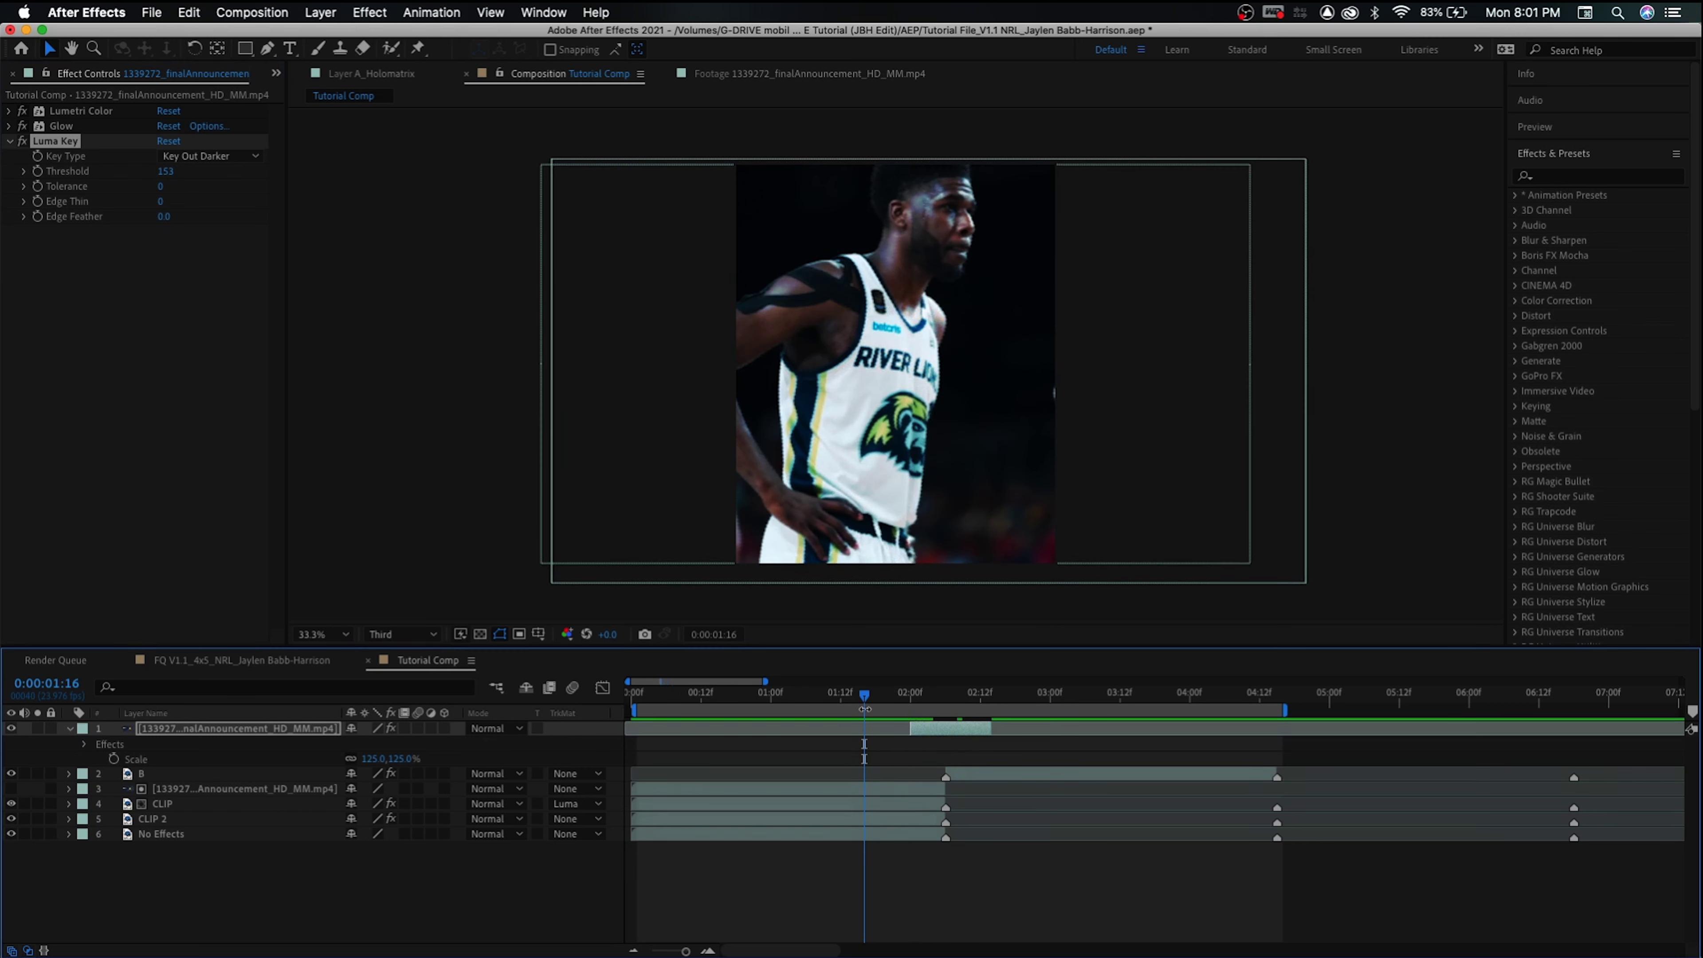
click(1009, 840)
key(space)
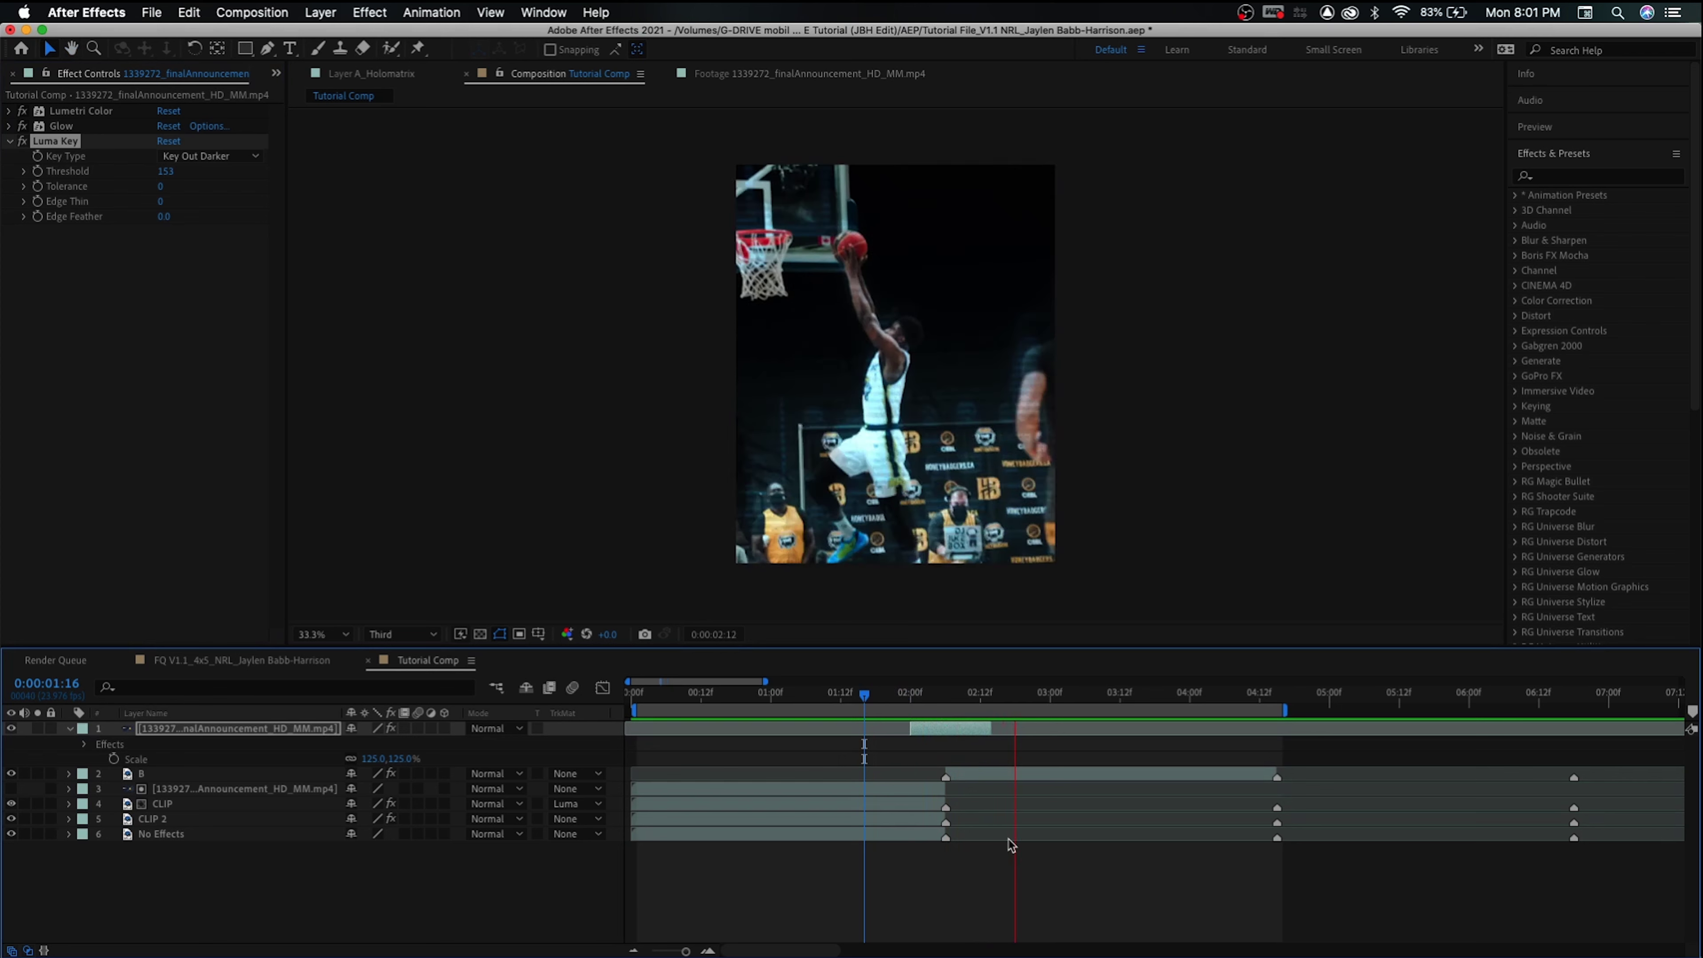
drag(928, 698, 957, 699)
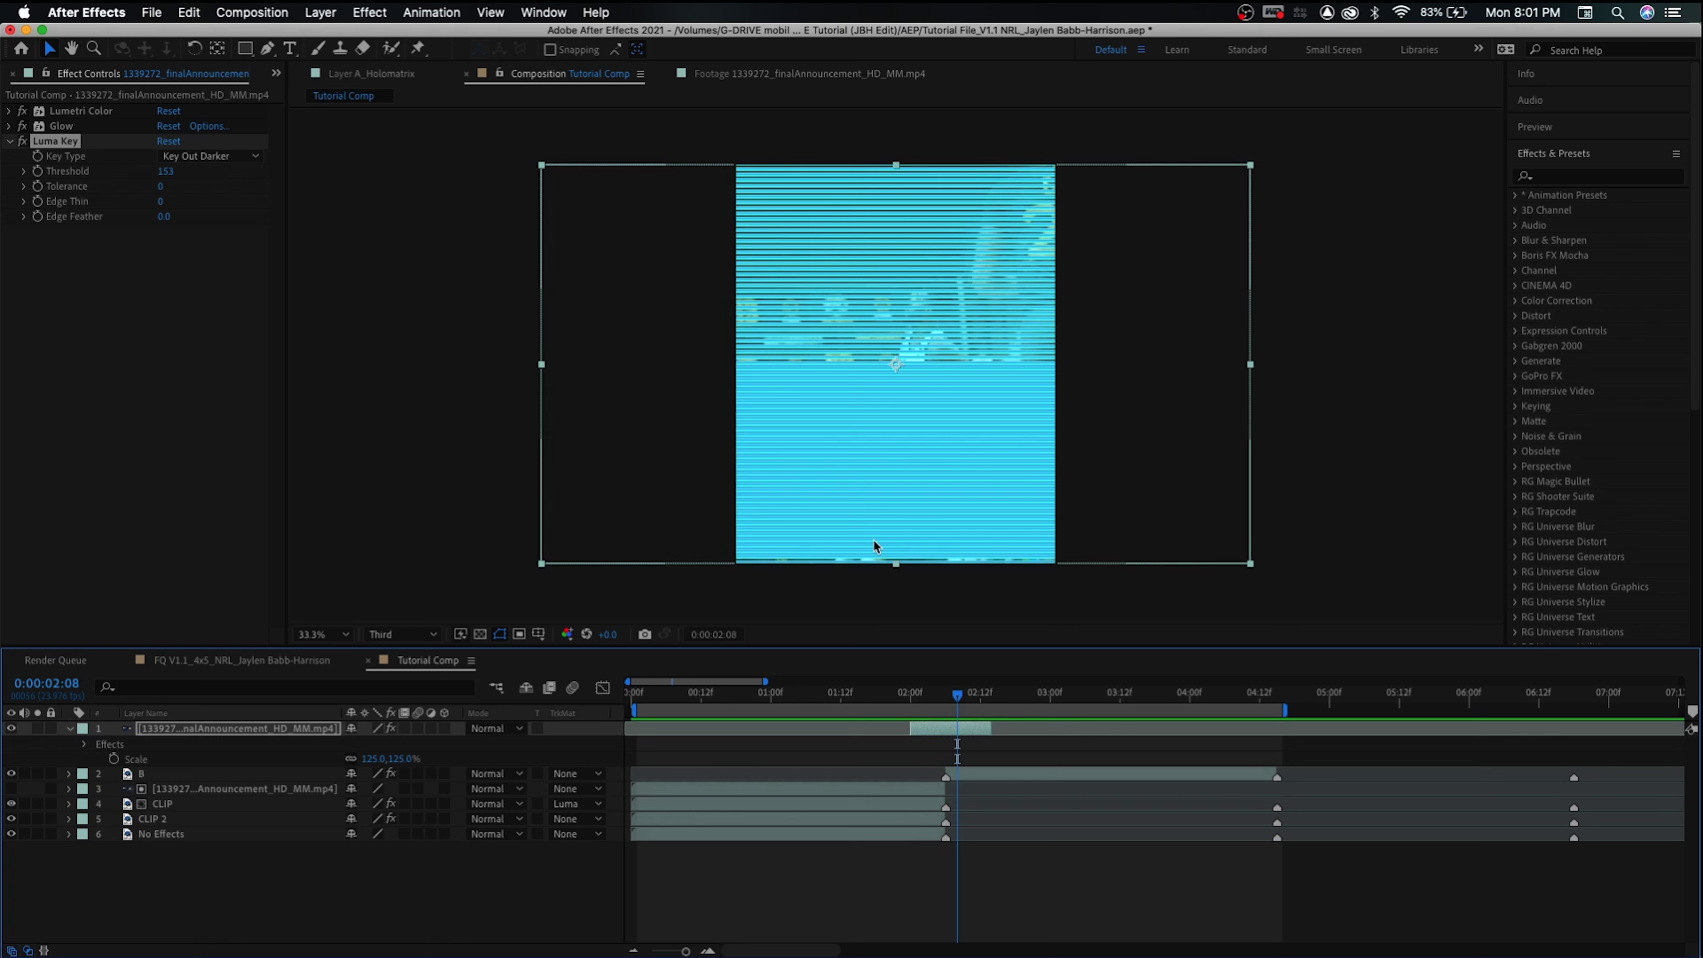
drag(972, 698, 963, 700)
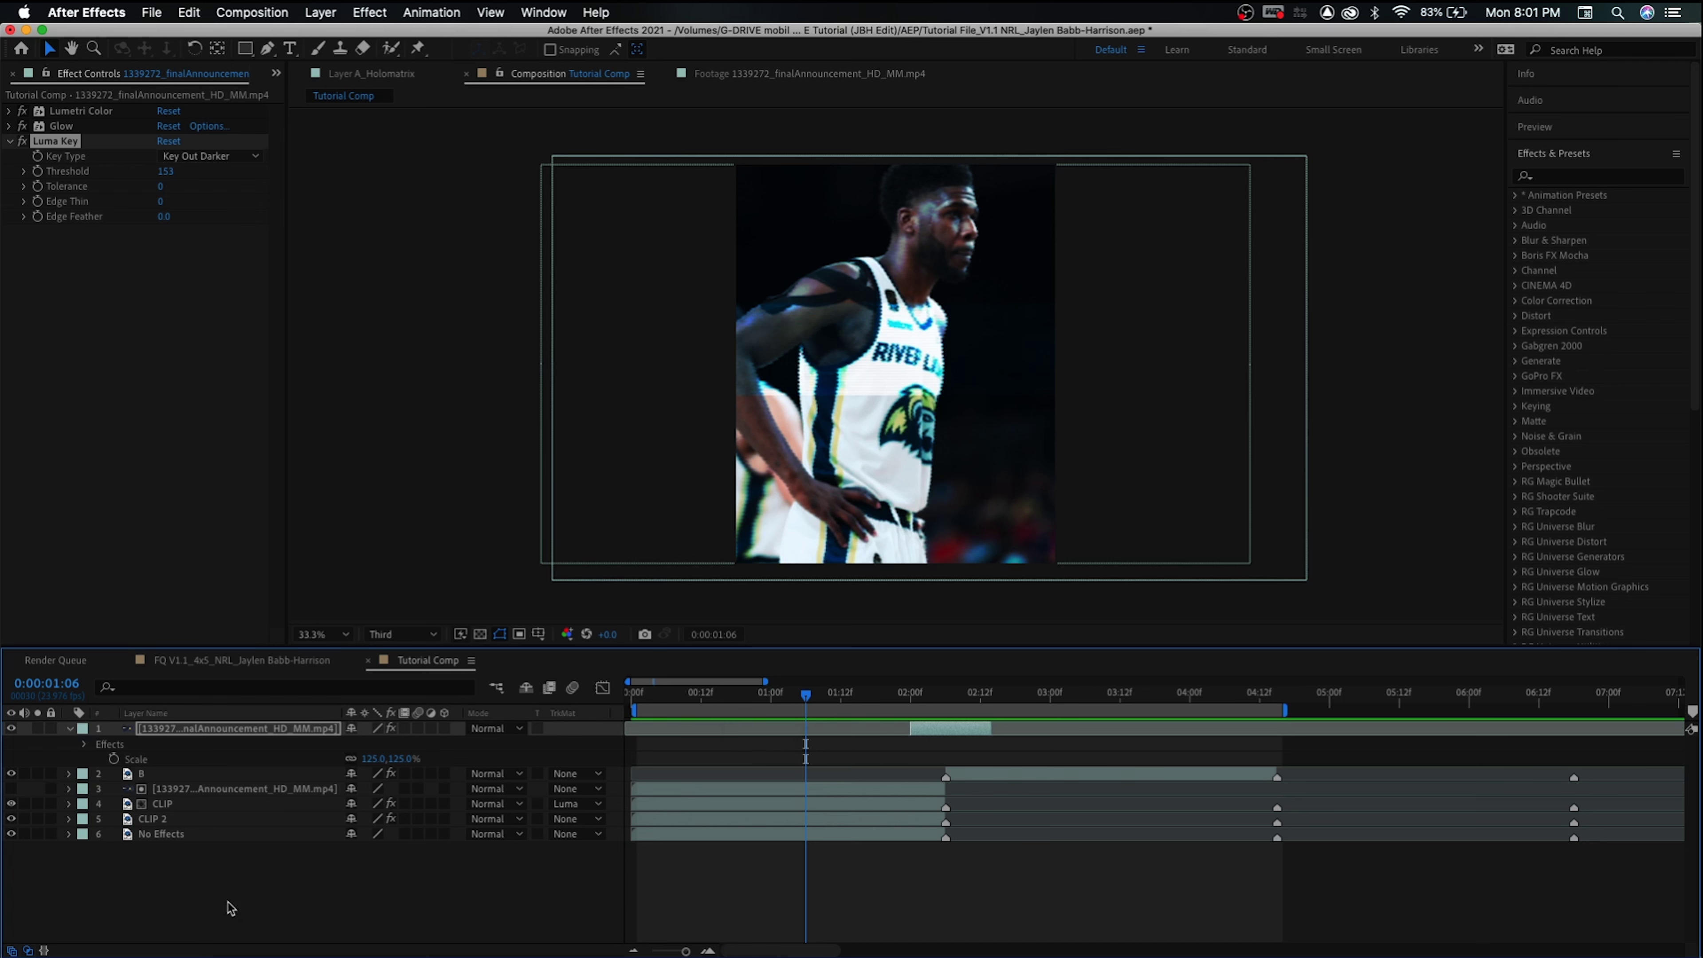
Create a new solid layer coloured blue, sampled from the footage
click(319, 12)
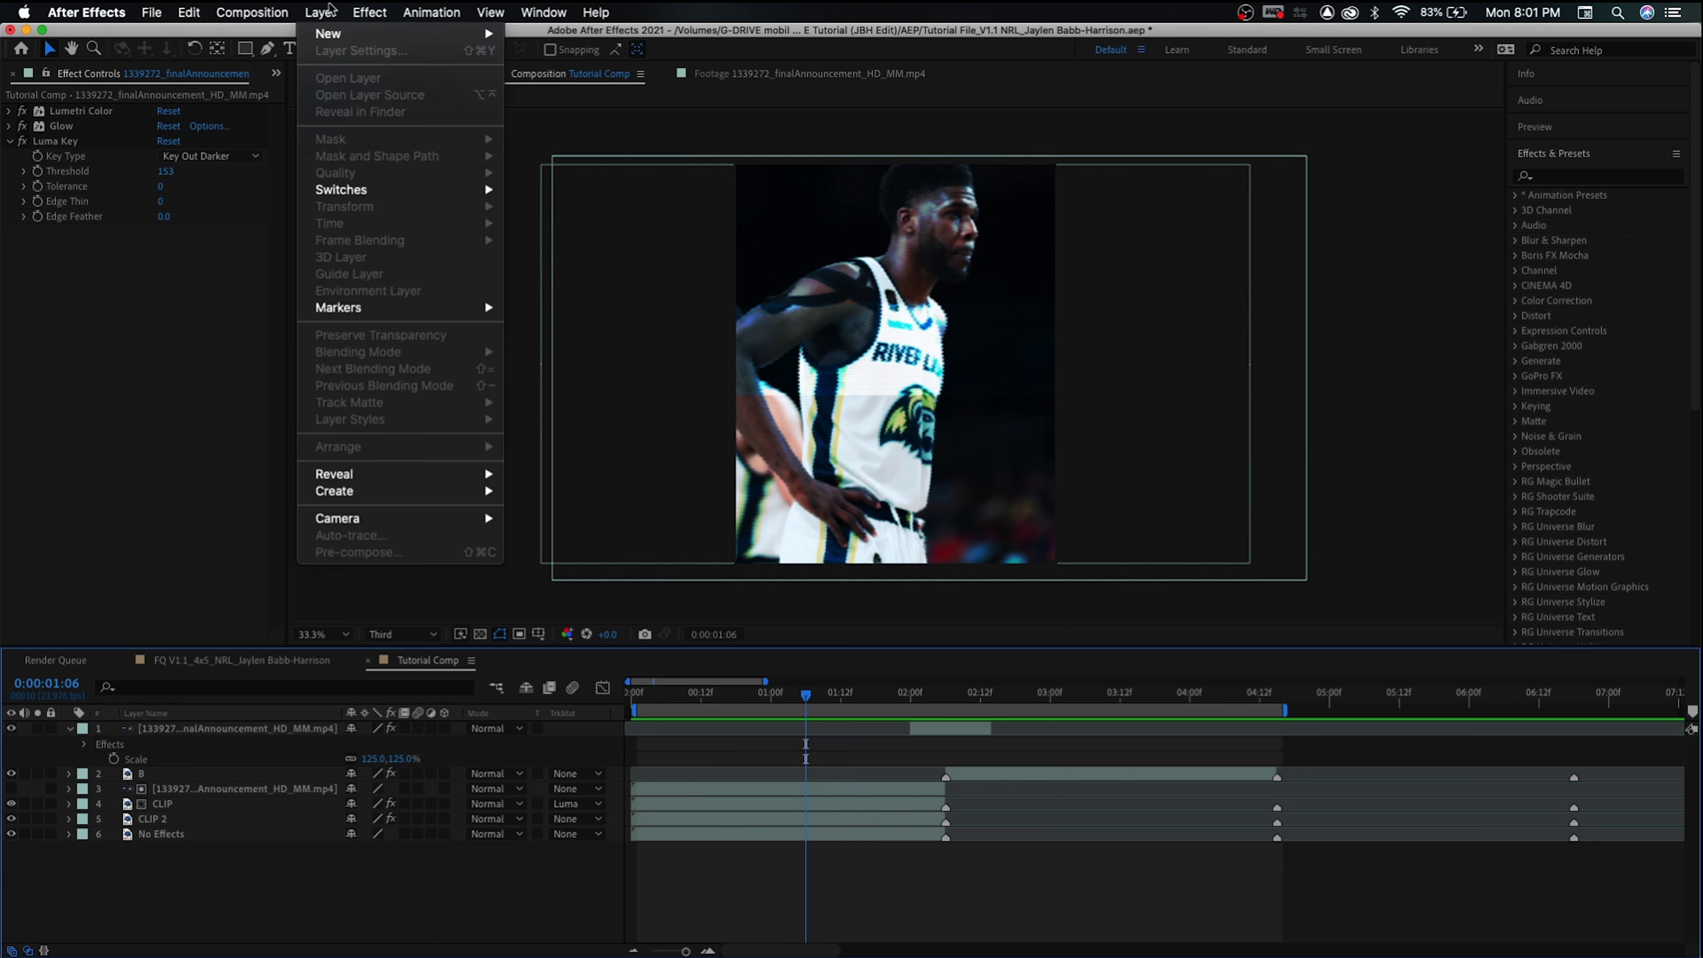
mouse_move(470, 34)
click(565, 57)
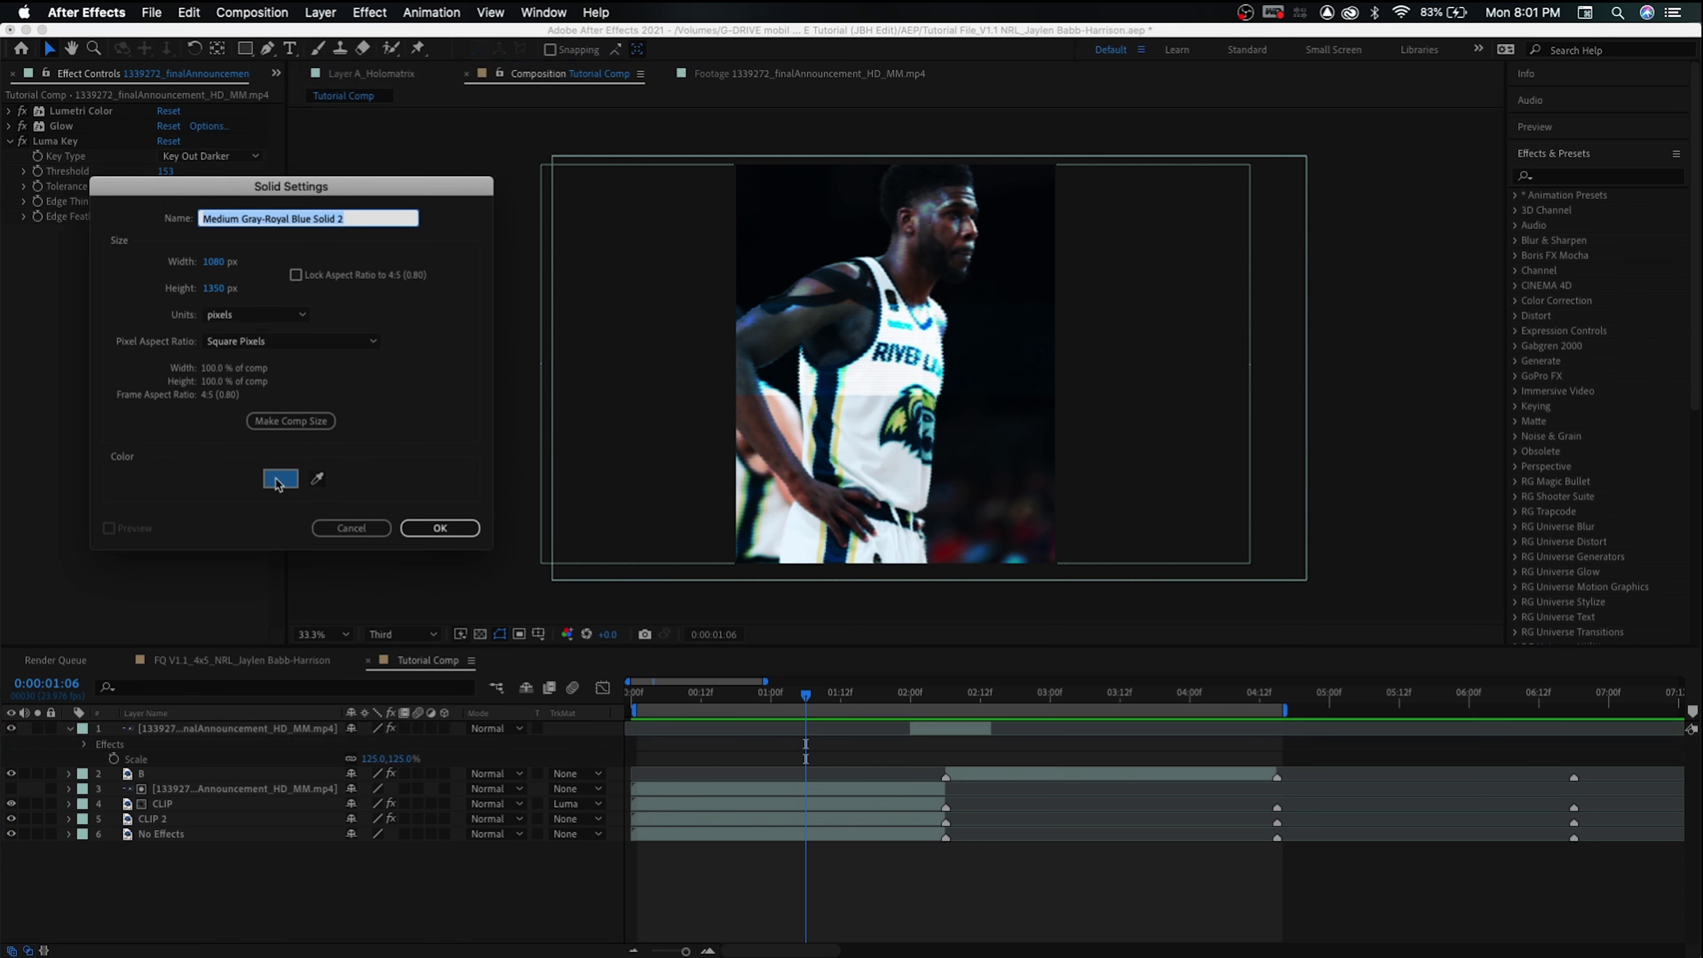
click(316, 479)
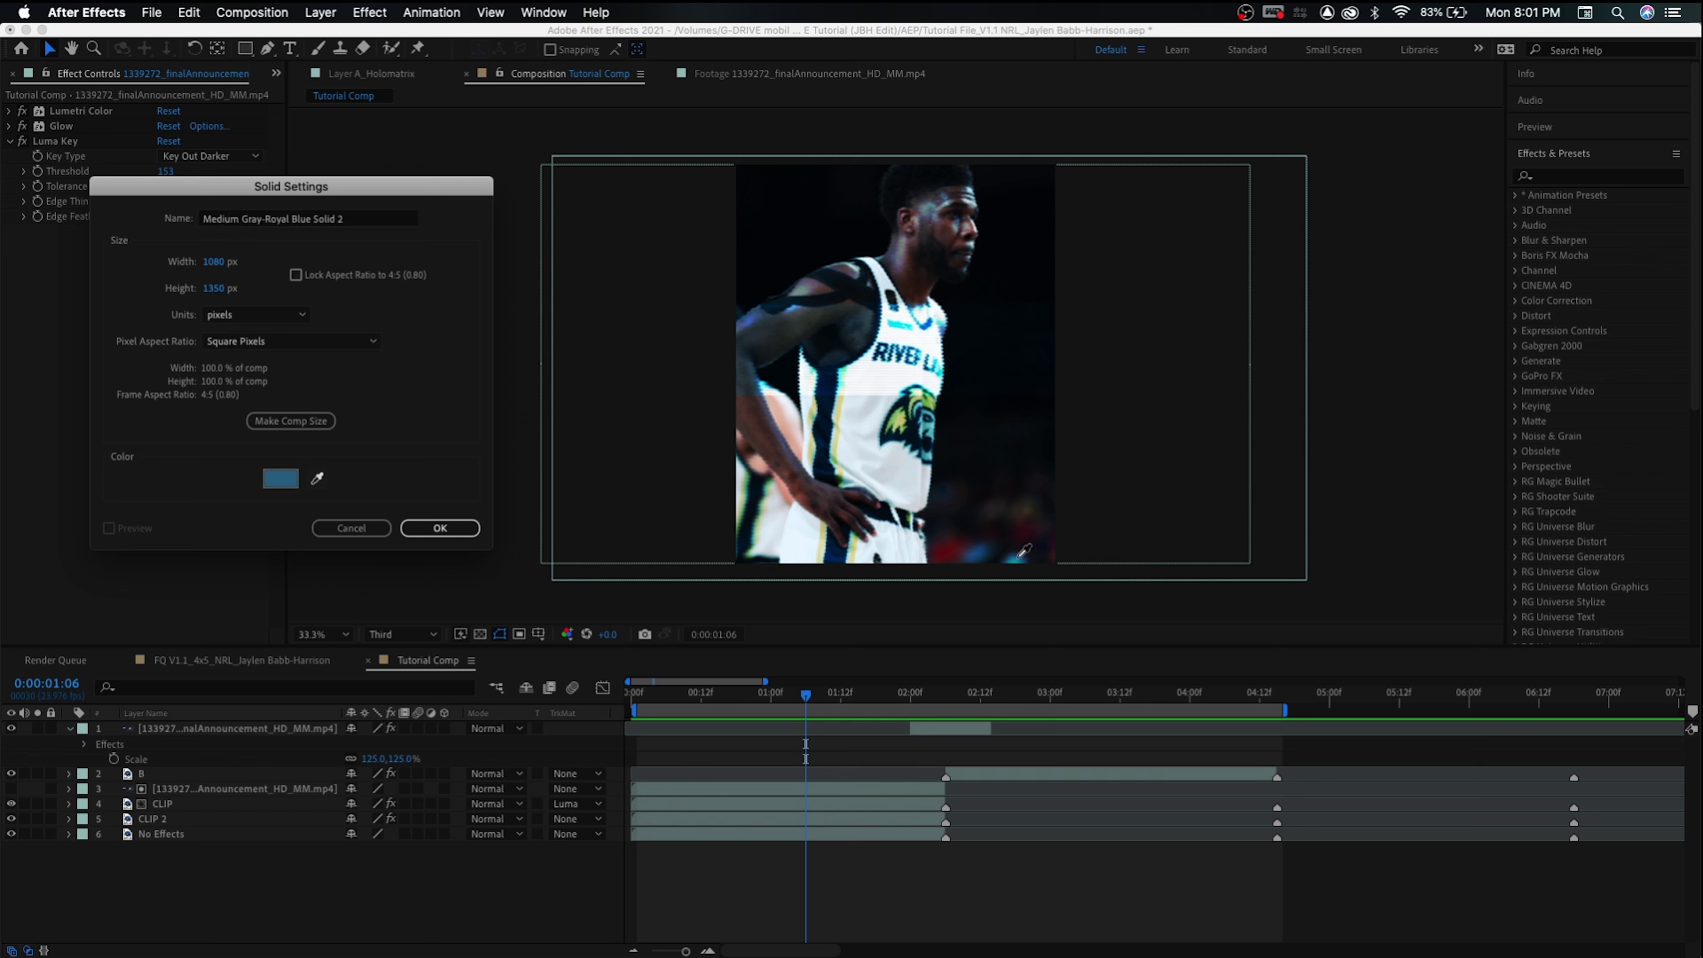
click(1024, 549)
click(440, 527)
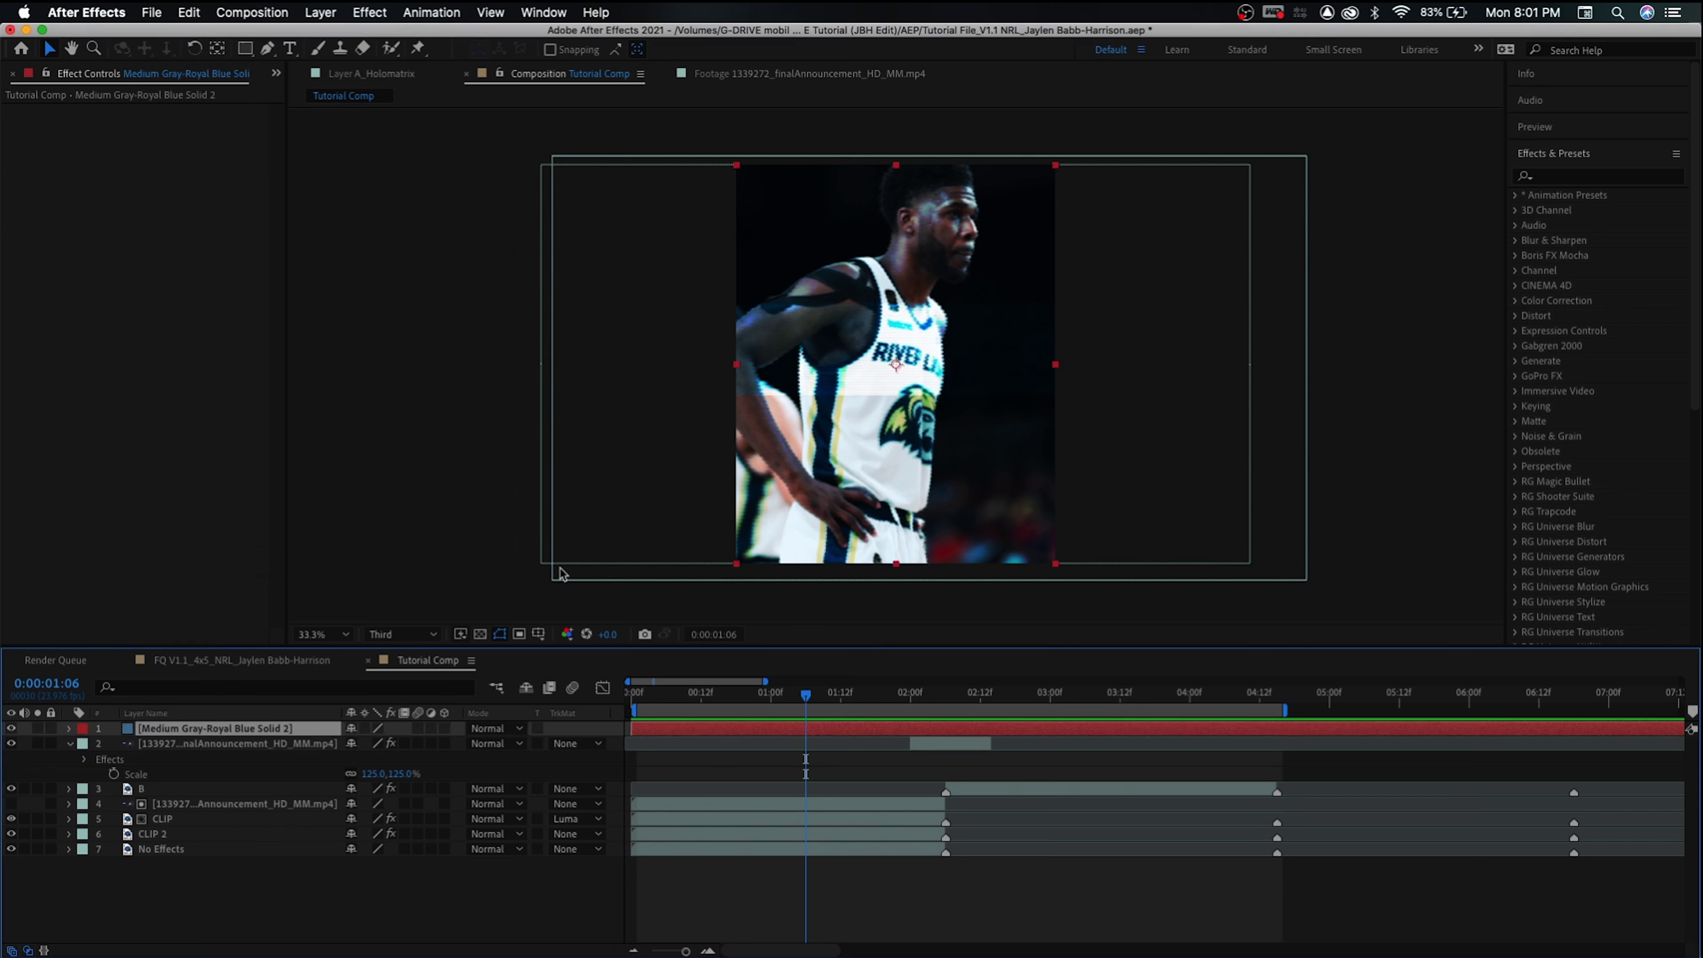
Trim the blue solid to end at 2:06 and move it below layer B
drag(902, 698, 948, 709)
key(alt+])
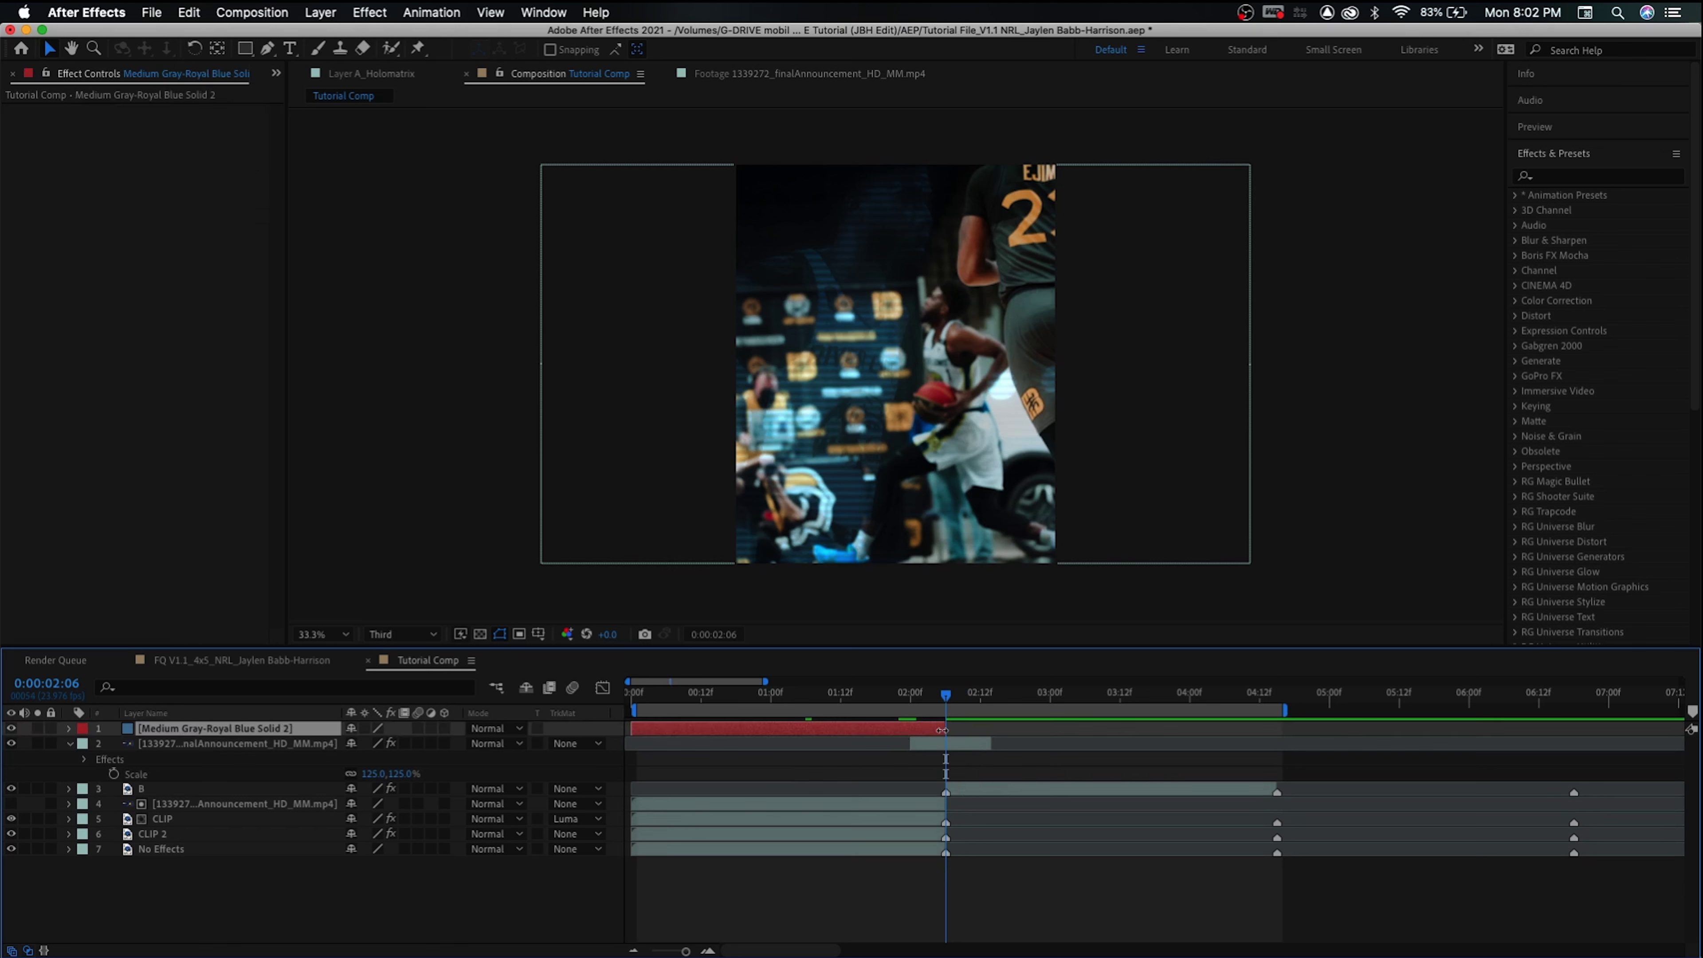
drag(218, 730, 228, 805)
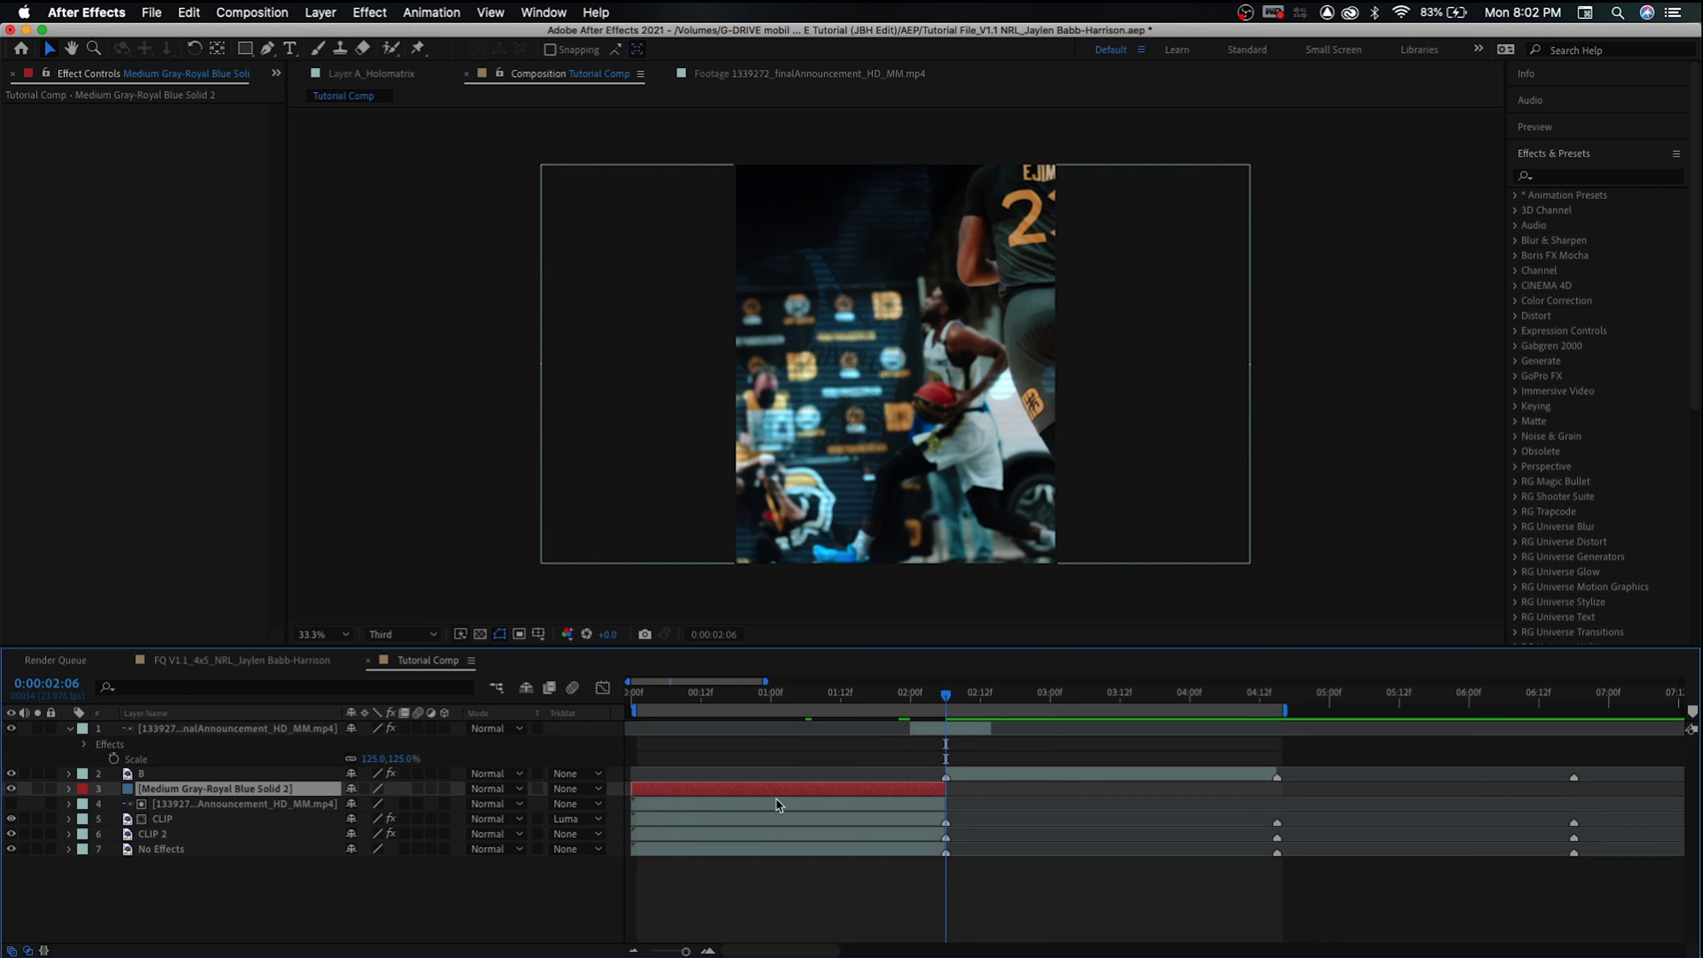
click(755, 698)
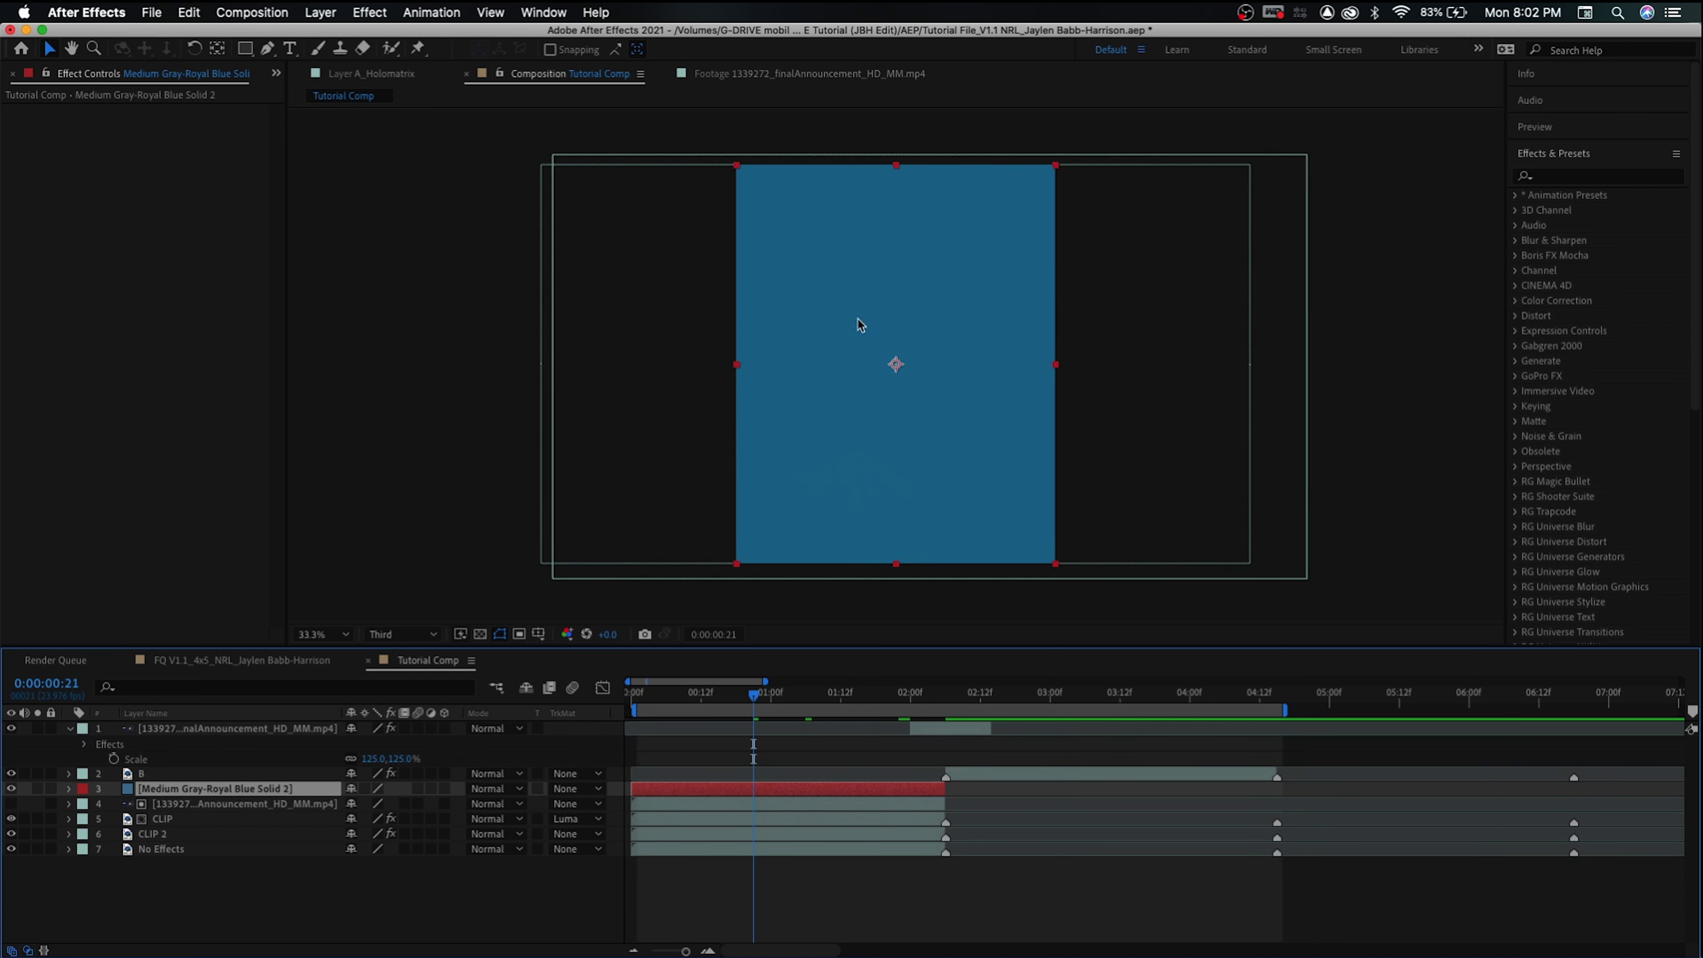
key(ctrl+space)
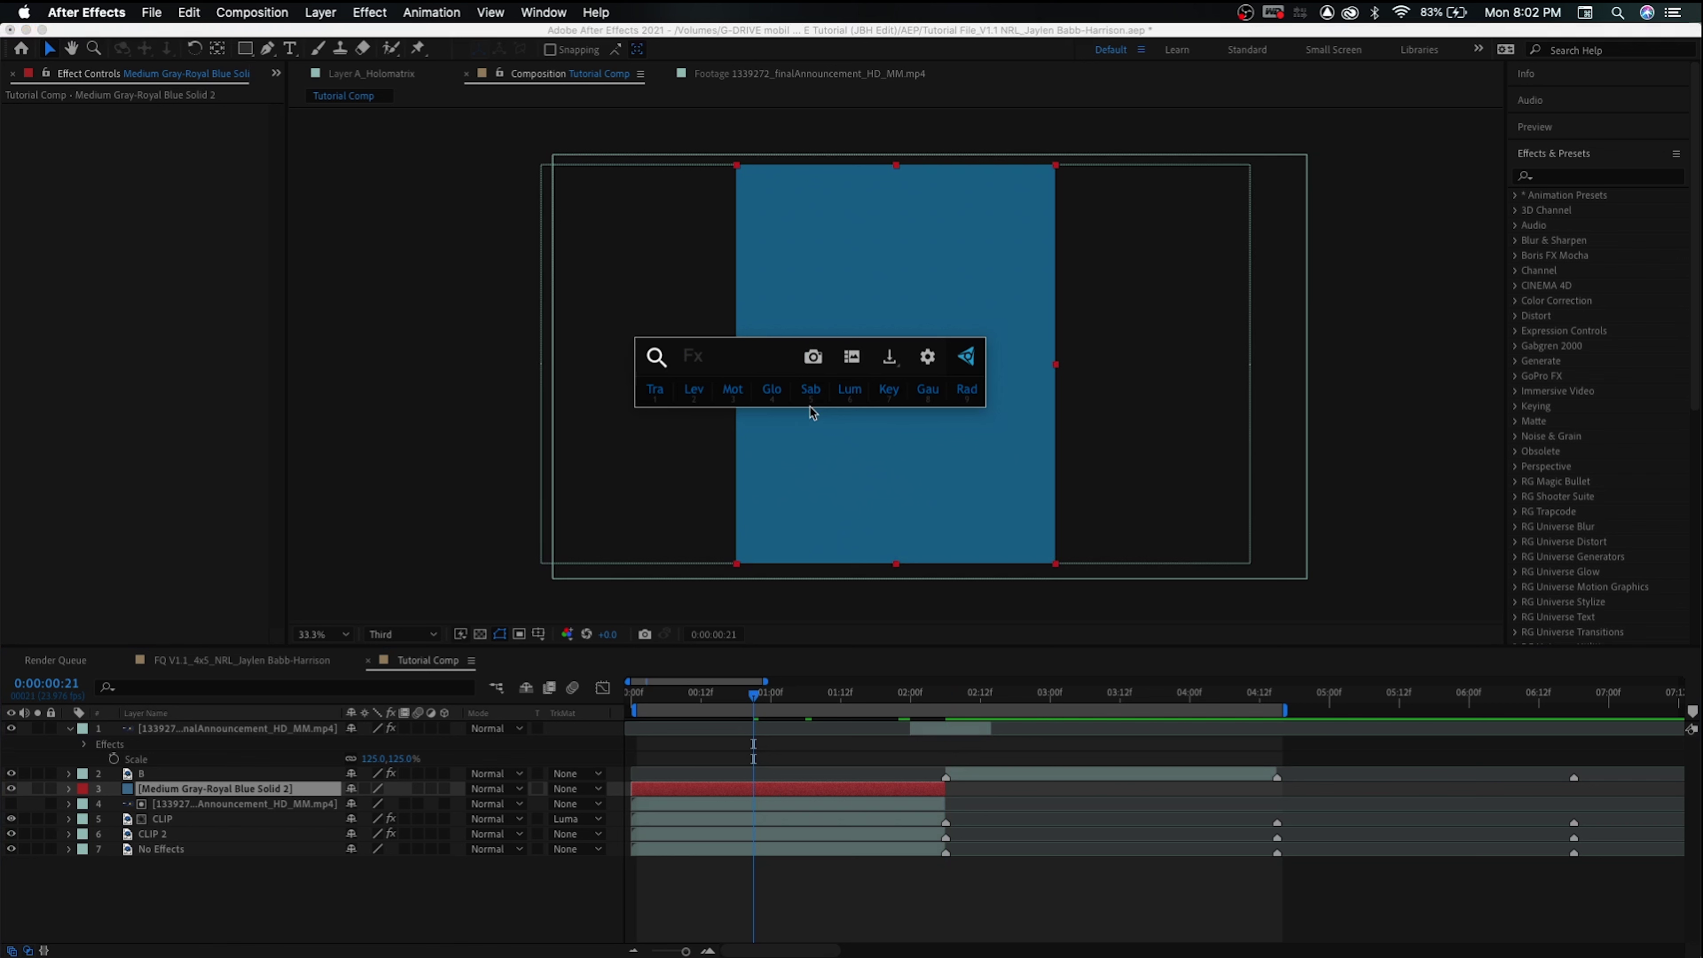
Apply Venetian Blinds to the solid with 84% Transition Completion and 90° Direction
text(venetian)
key(Return)
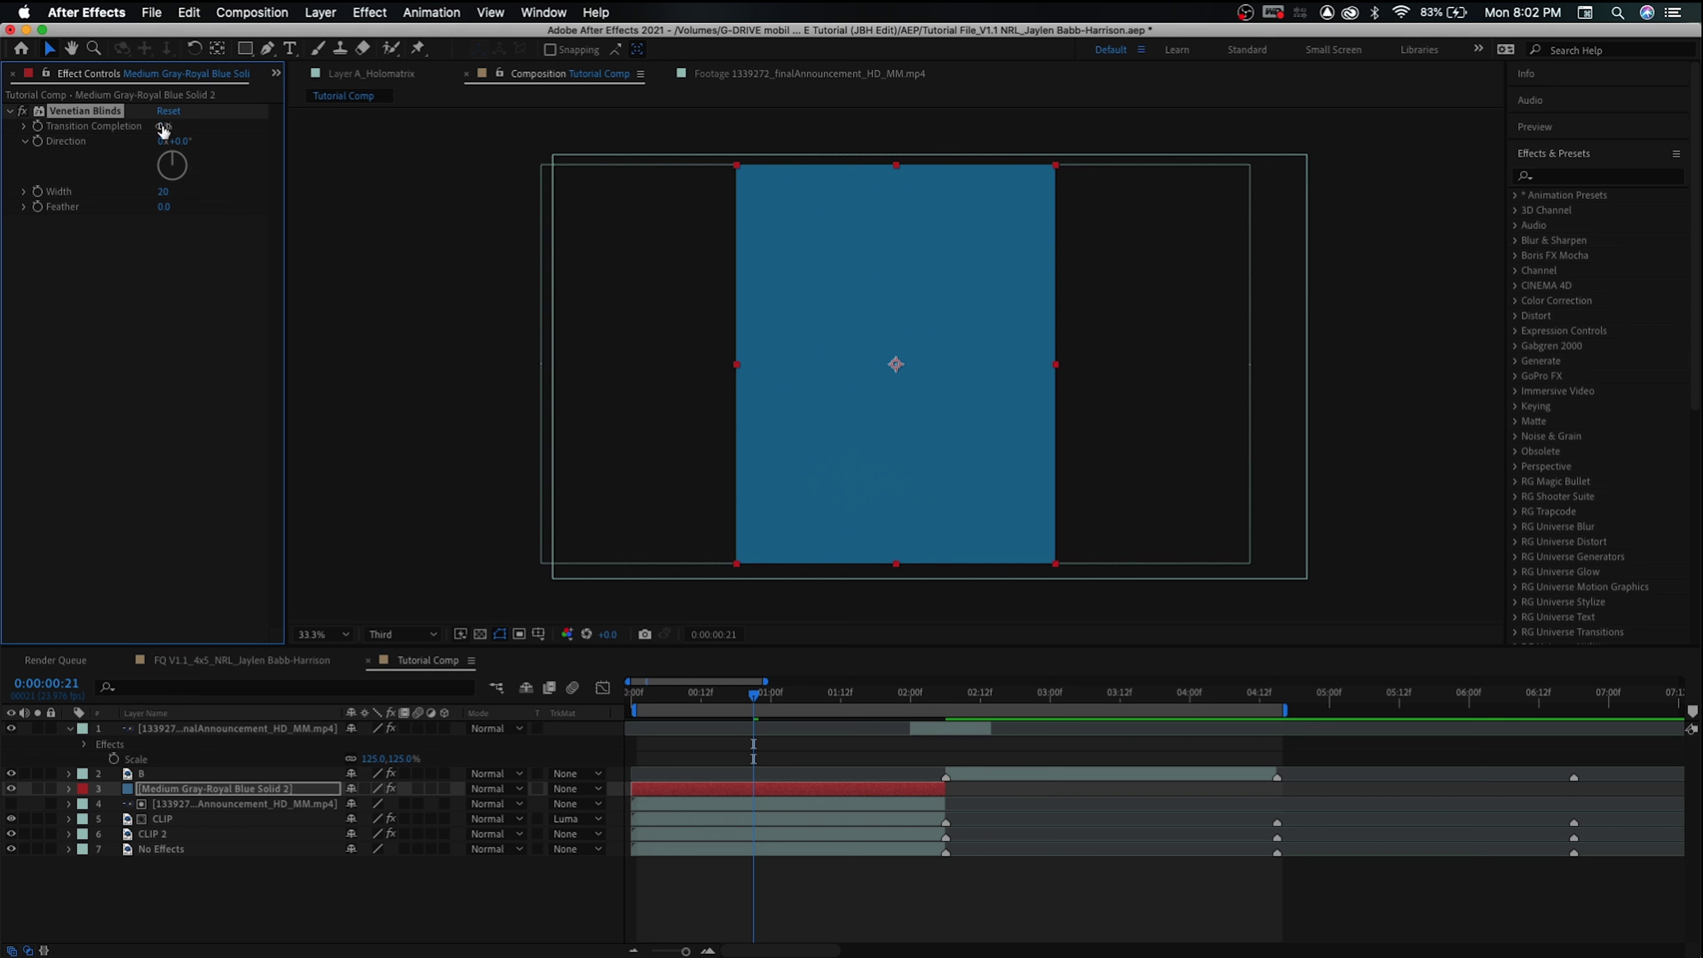
drag(165, 126, 242, 135)
click(179, 142)
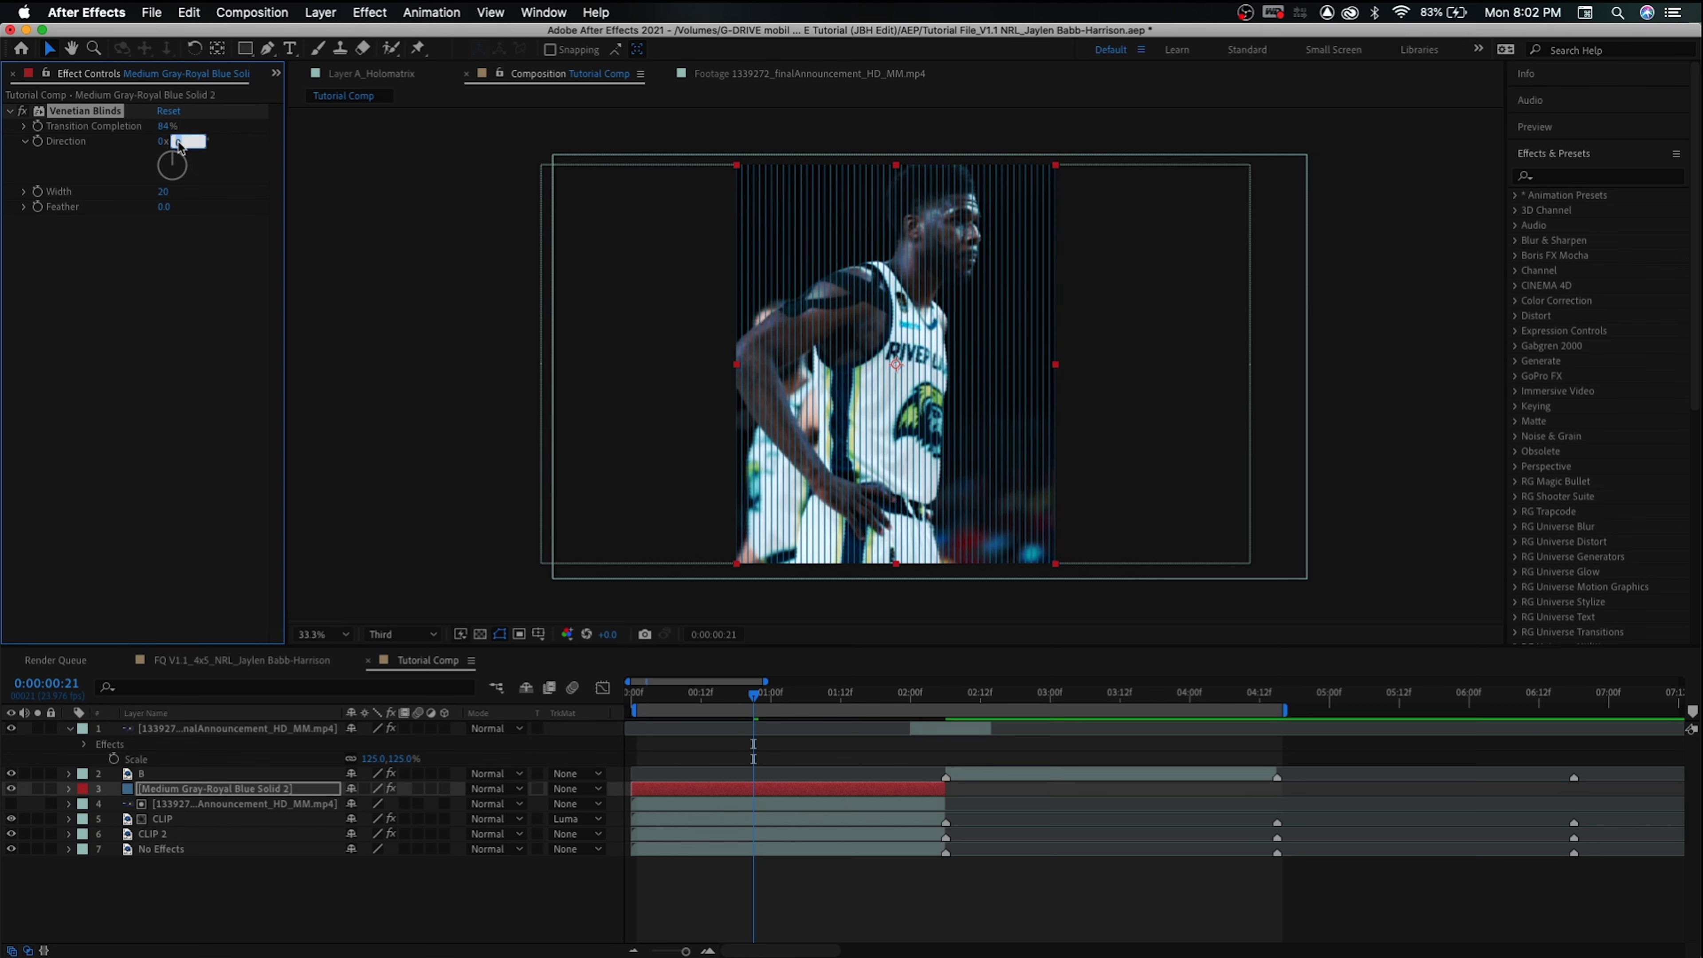
text(90)
key(Return)
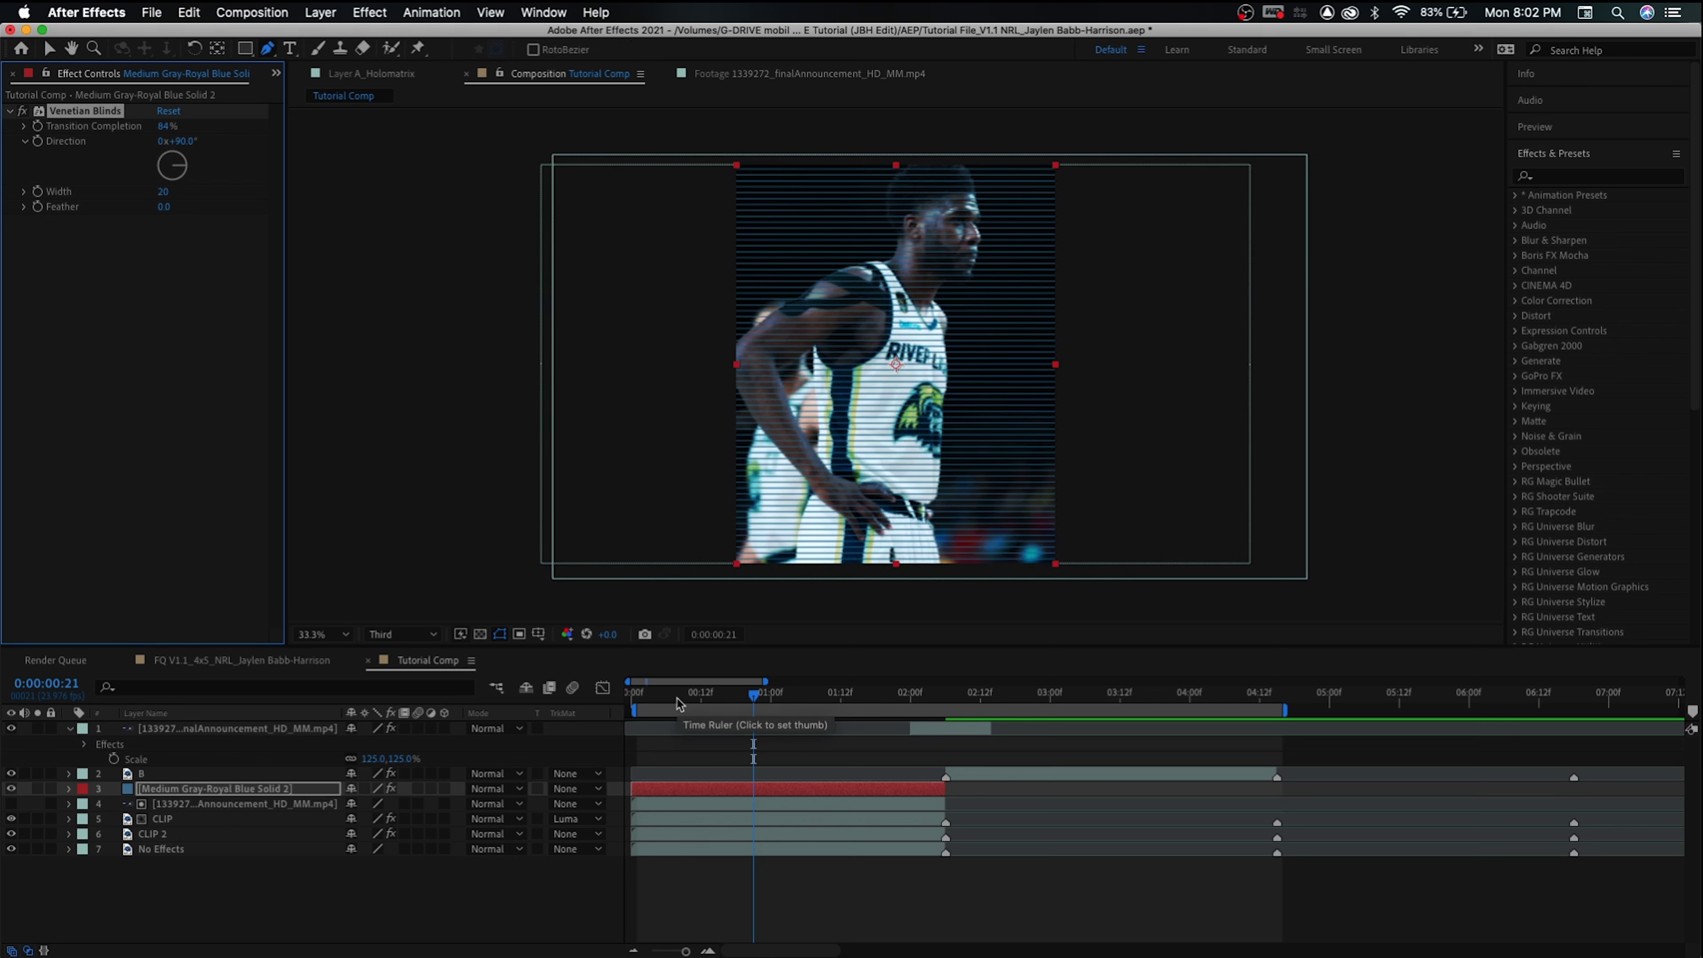
key(ctrl+space)
Add Glow to the solid with Intensity 1.5, Radius 6.0 and Threshold about 94.9%
text(gl)
key(Return)
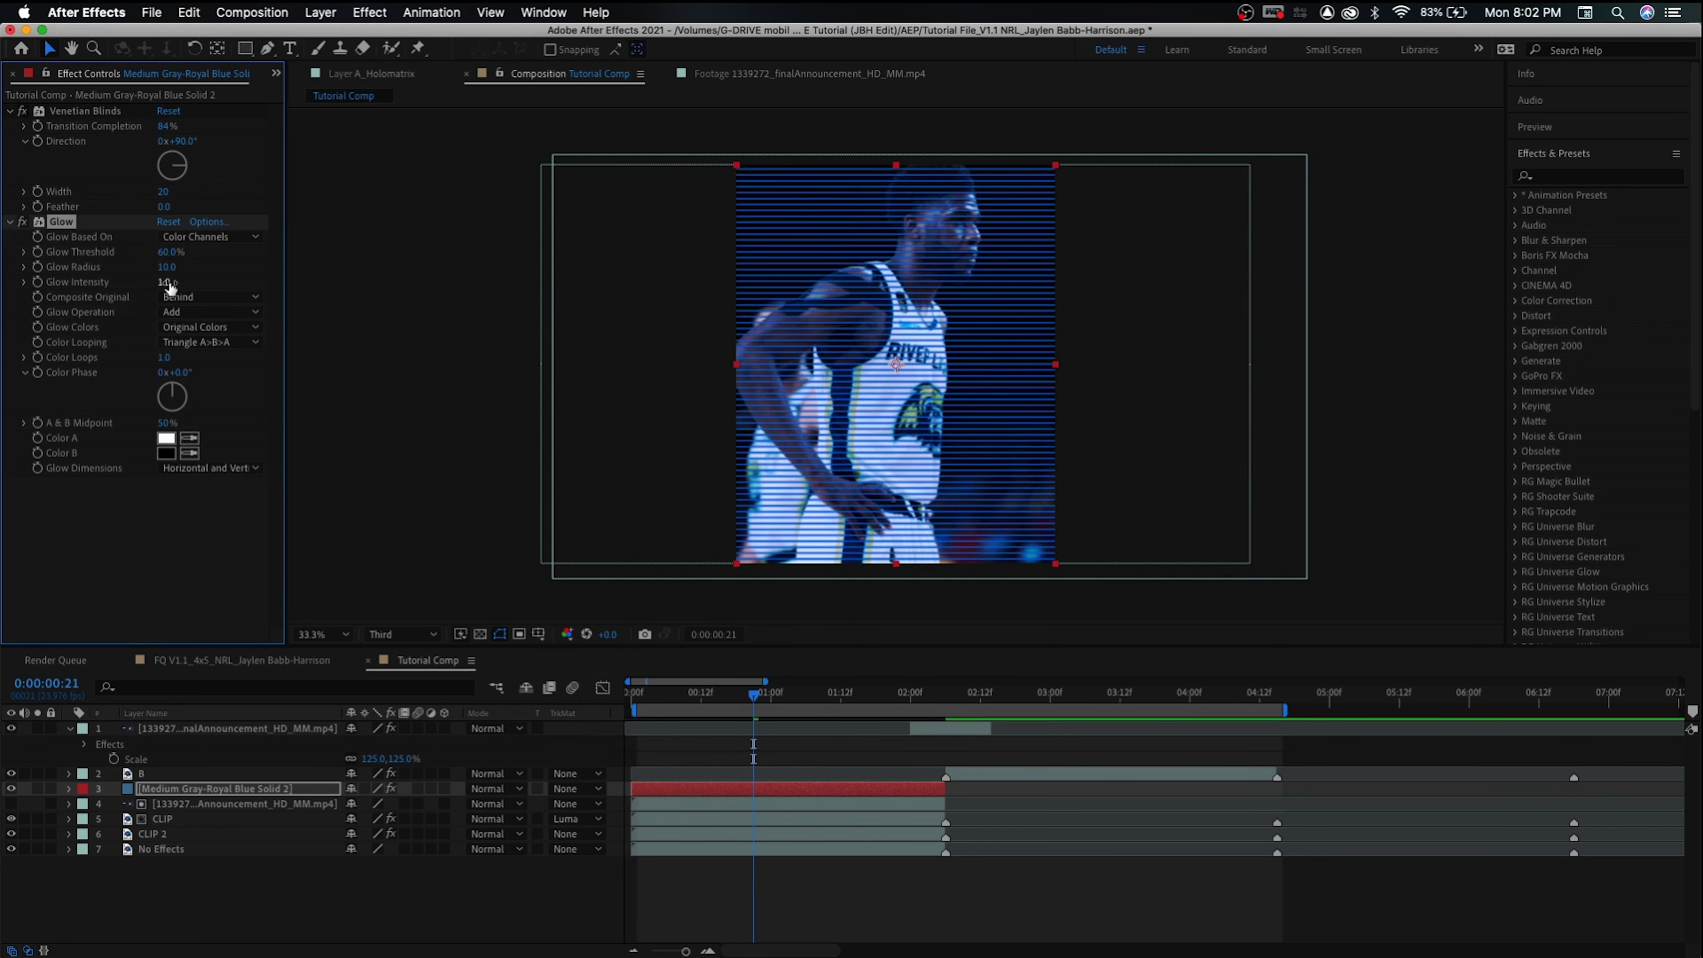
drag(170, 287, 258, 252)
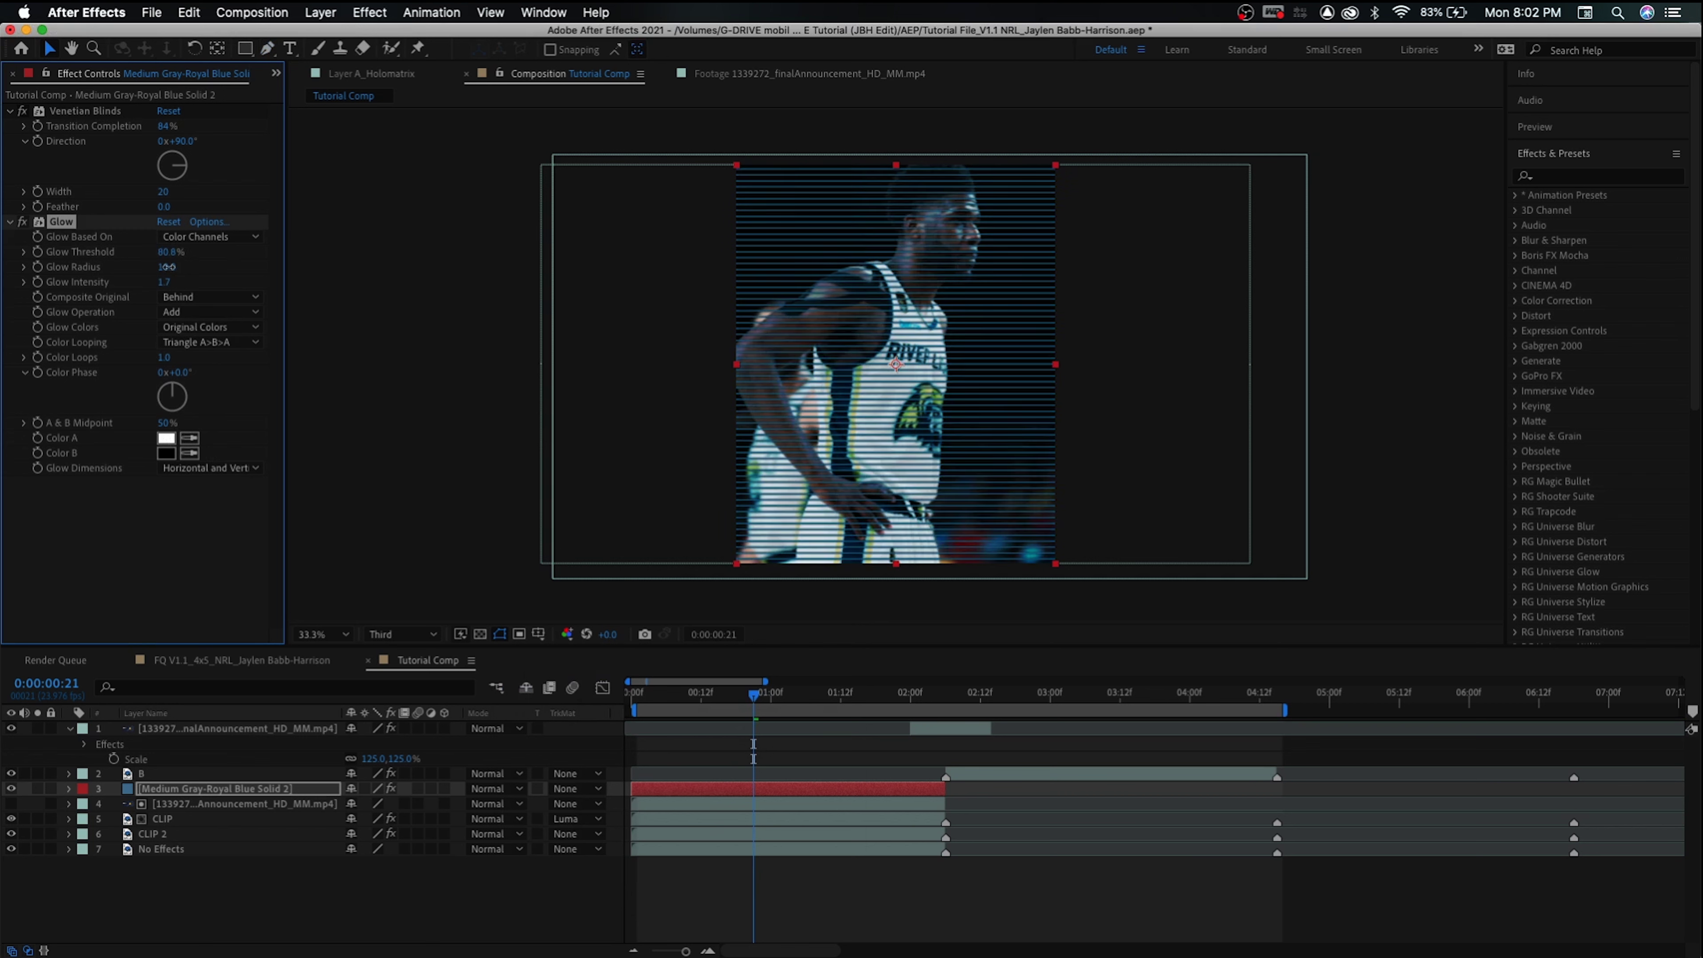
mouse_move(167, 267)
mouse_down()
mouse_move(209, 268)
mouse_move(144, 272)
mouse_up()
click(22, 222)
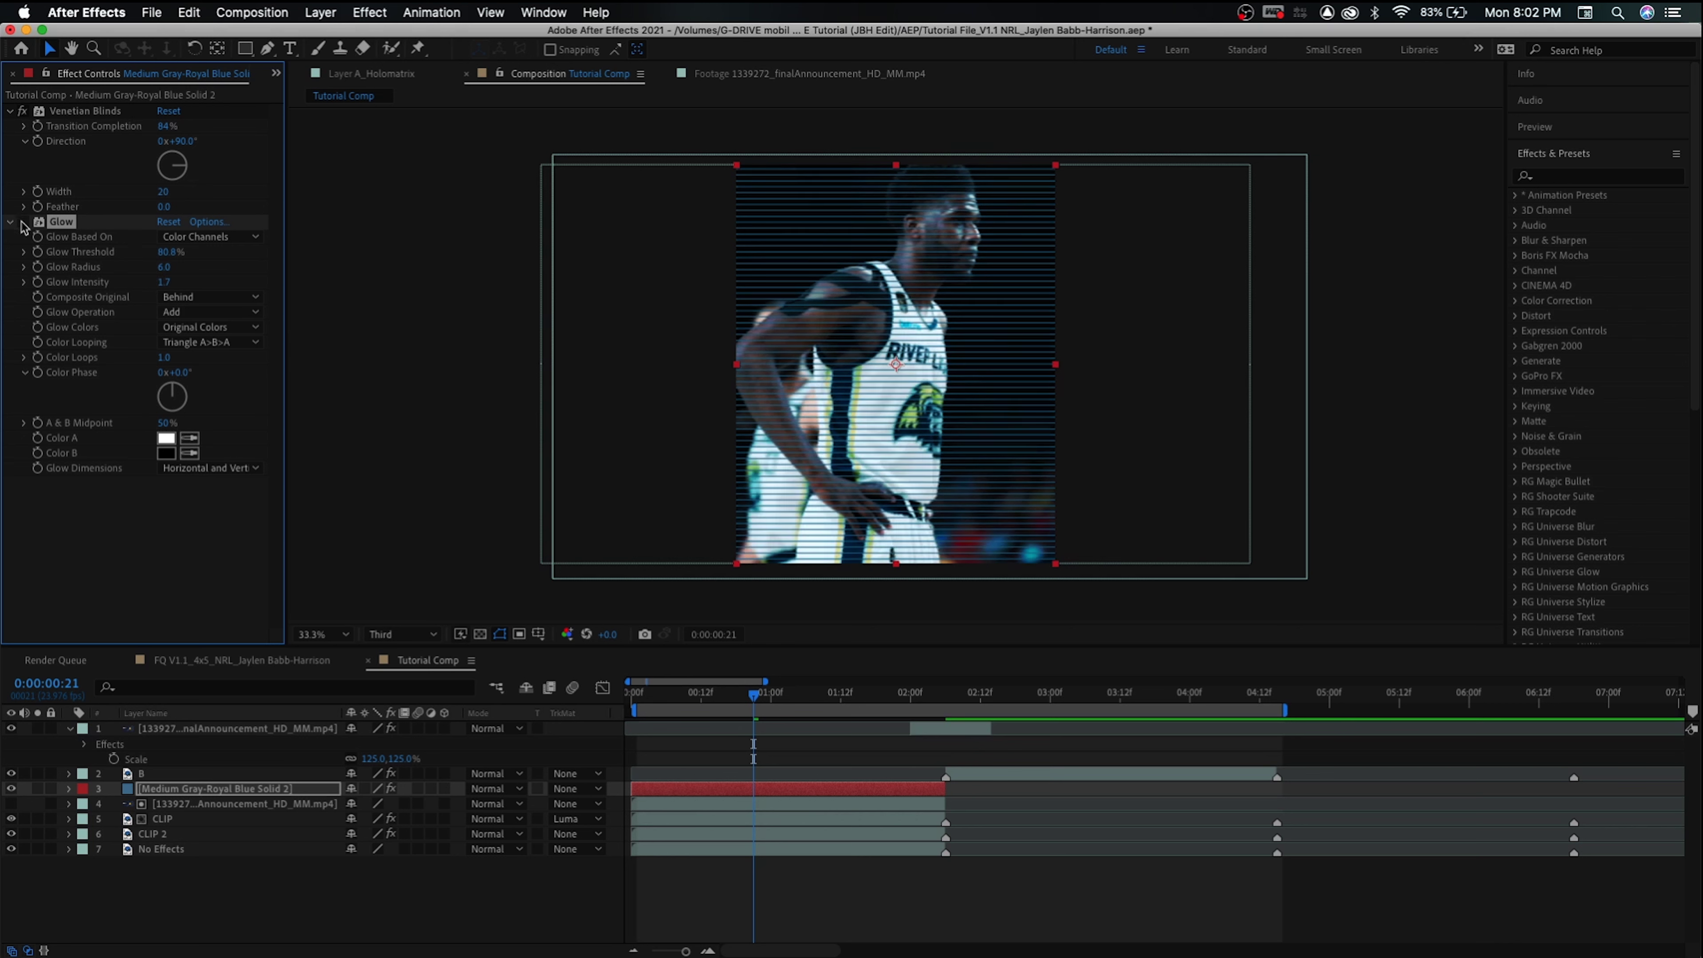
click(22, 223)
click(22, 222)
click(22, 222)
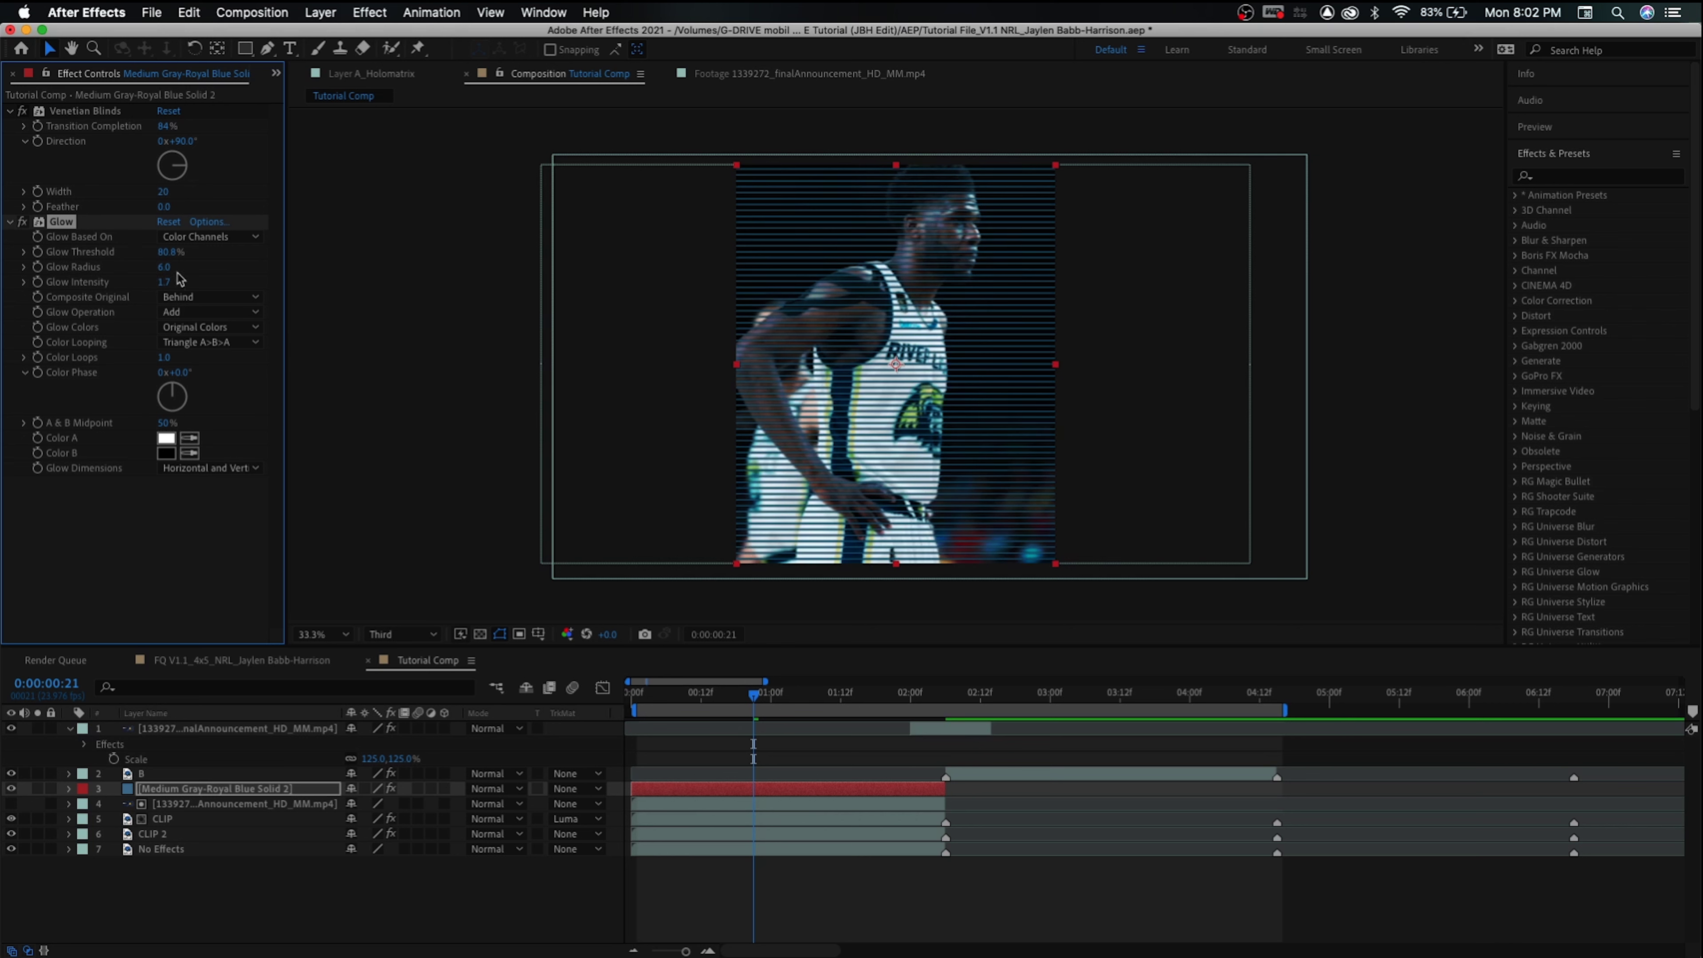
drag(165, 281, 202, 275)
drag(173, 251, 205, 235)
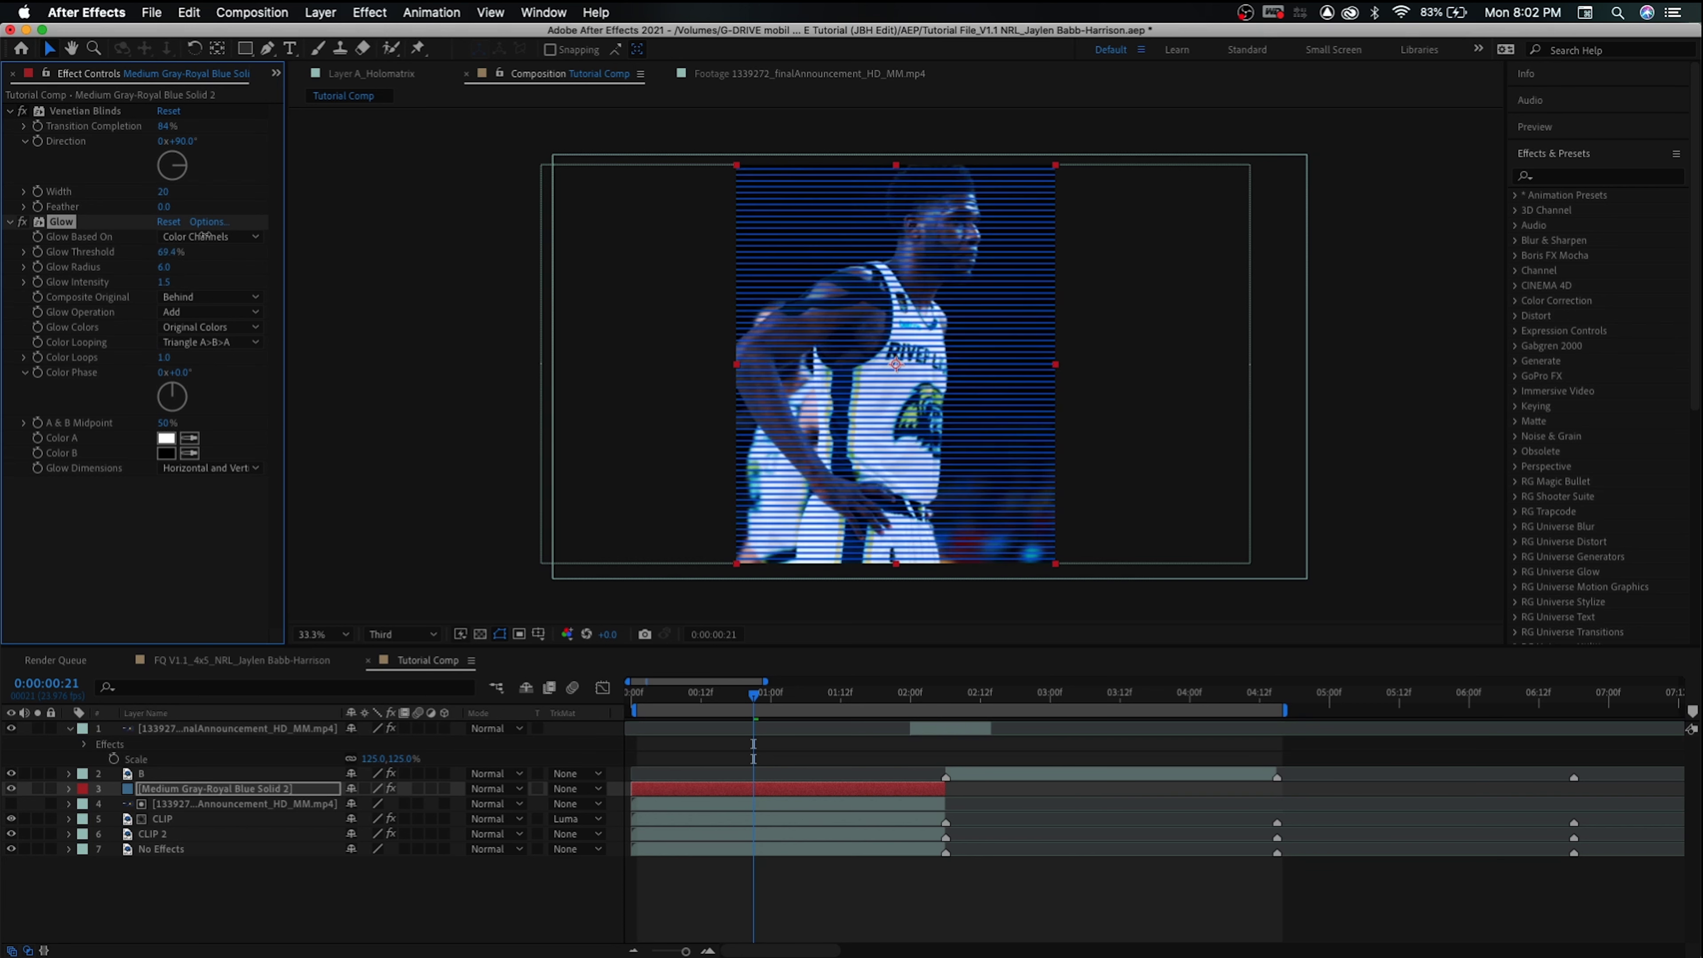
Drive the Glow Threshold with the expression wiggle(8,30)
alt+click(39, 252)
text(wi)
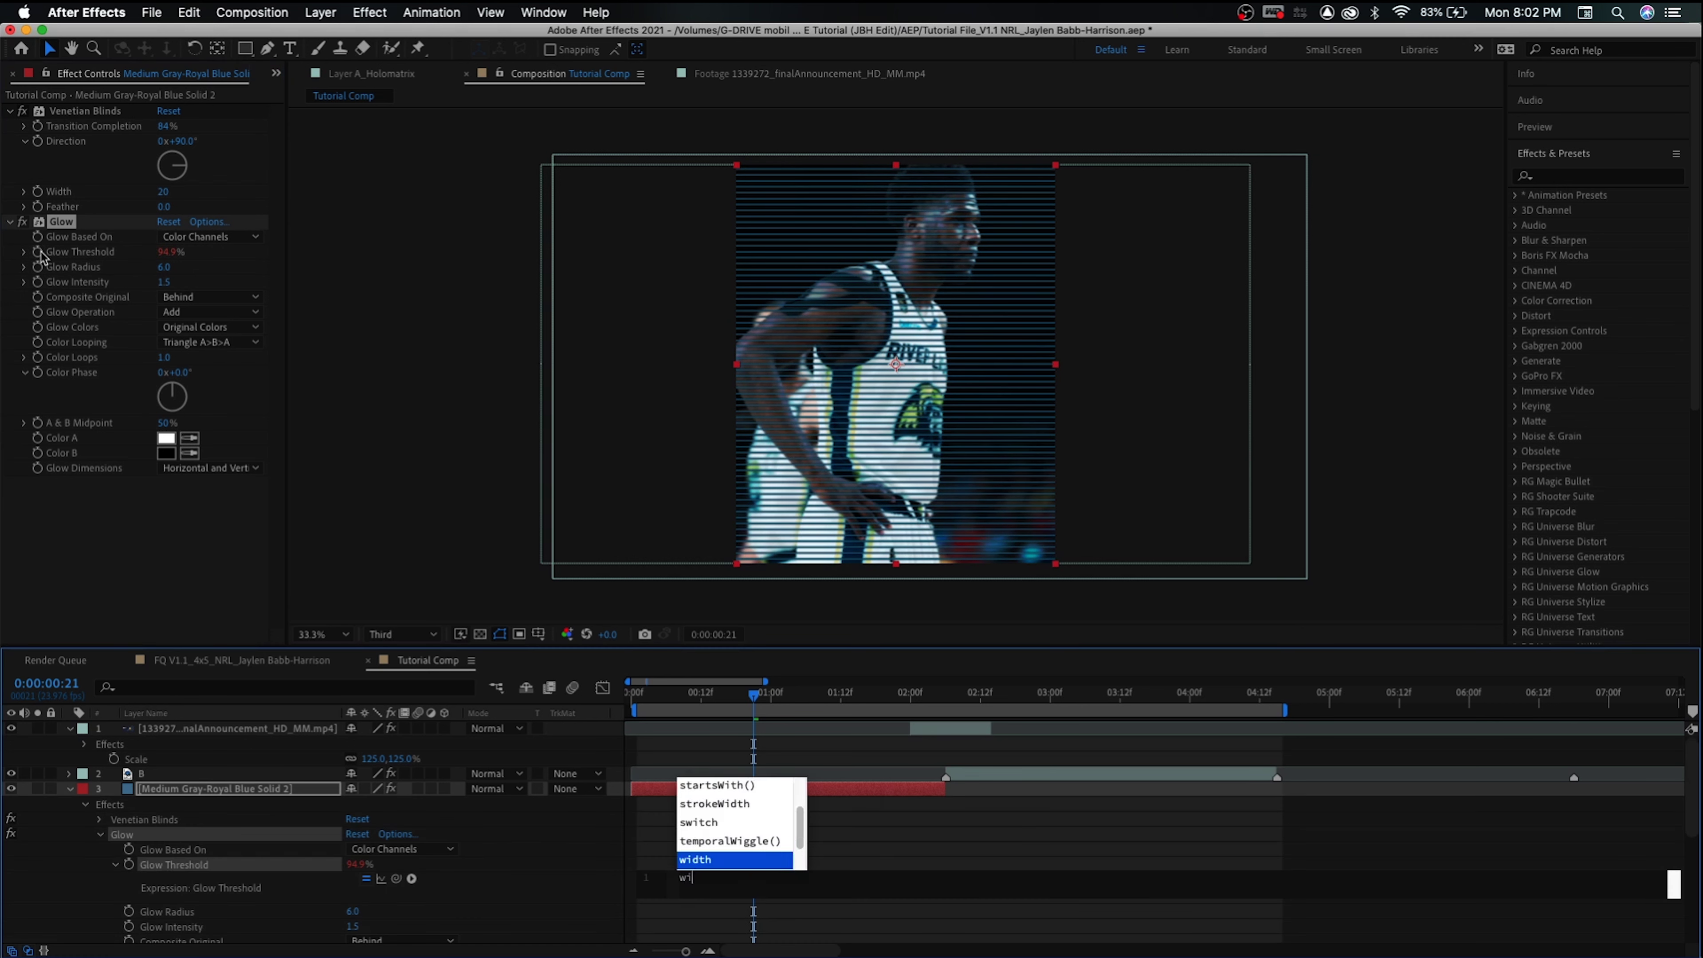
text(ggle(8,30)
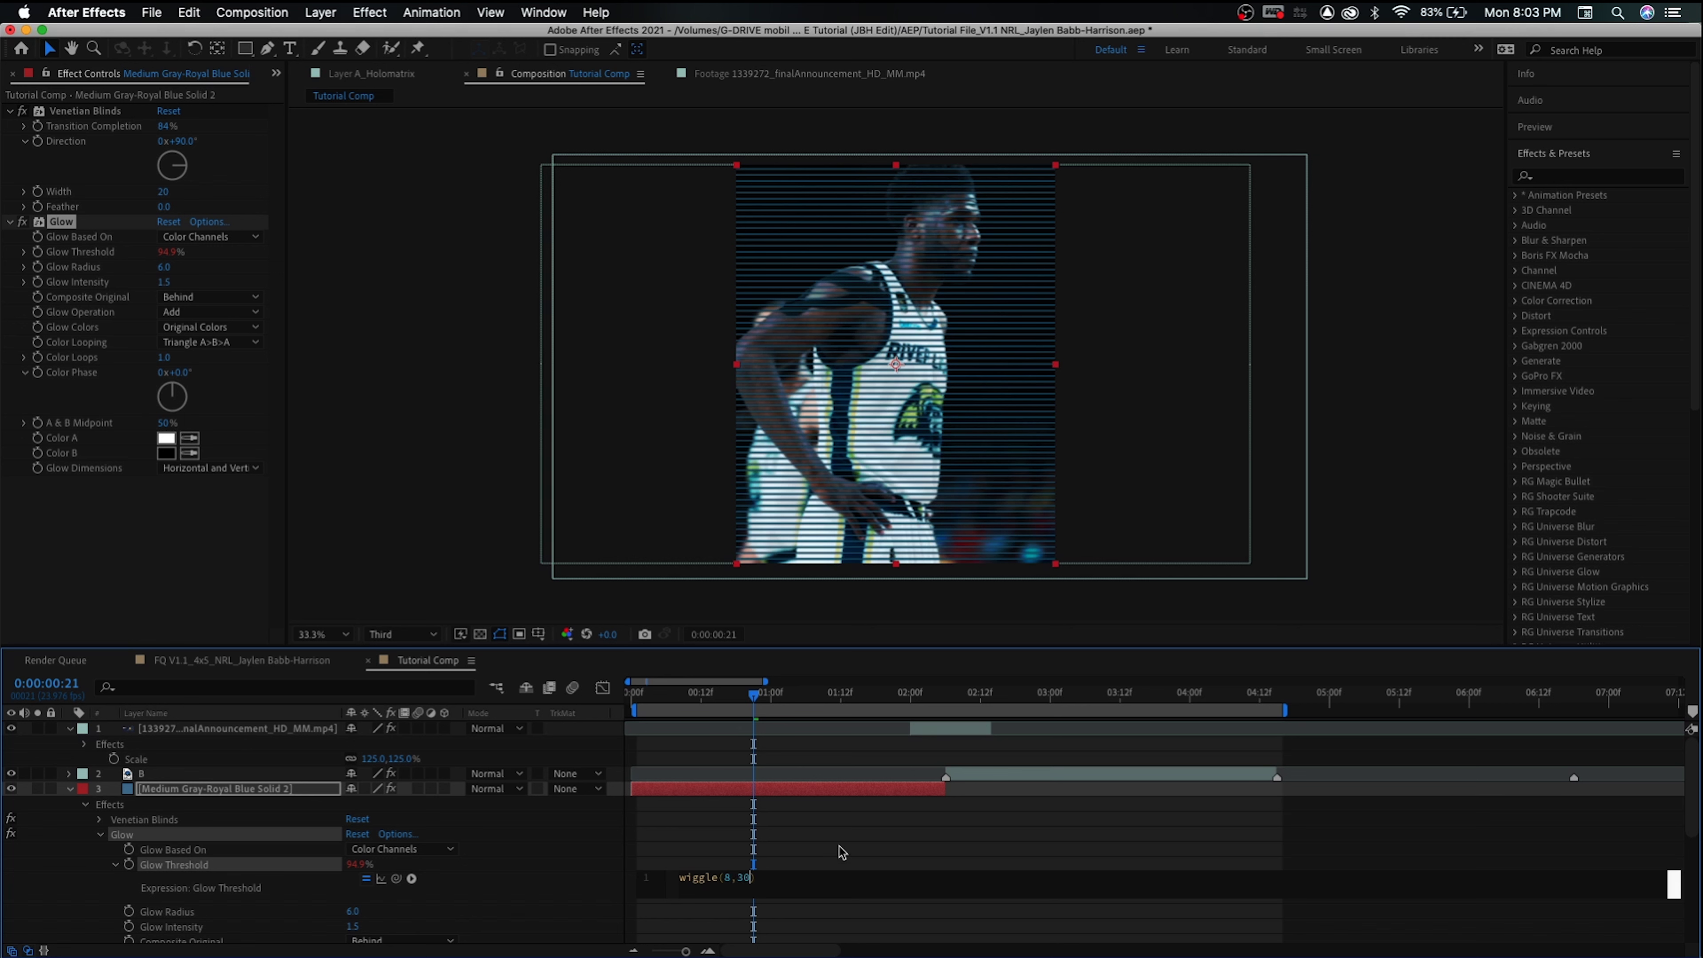
click(840, 852)
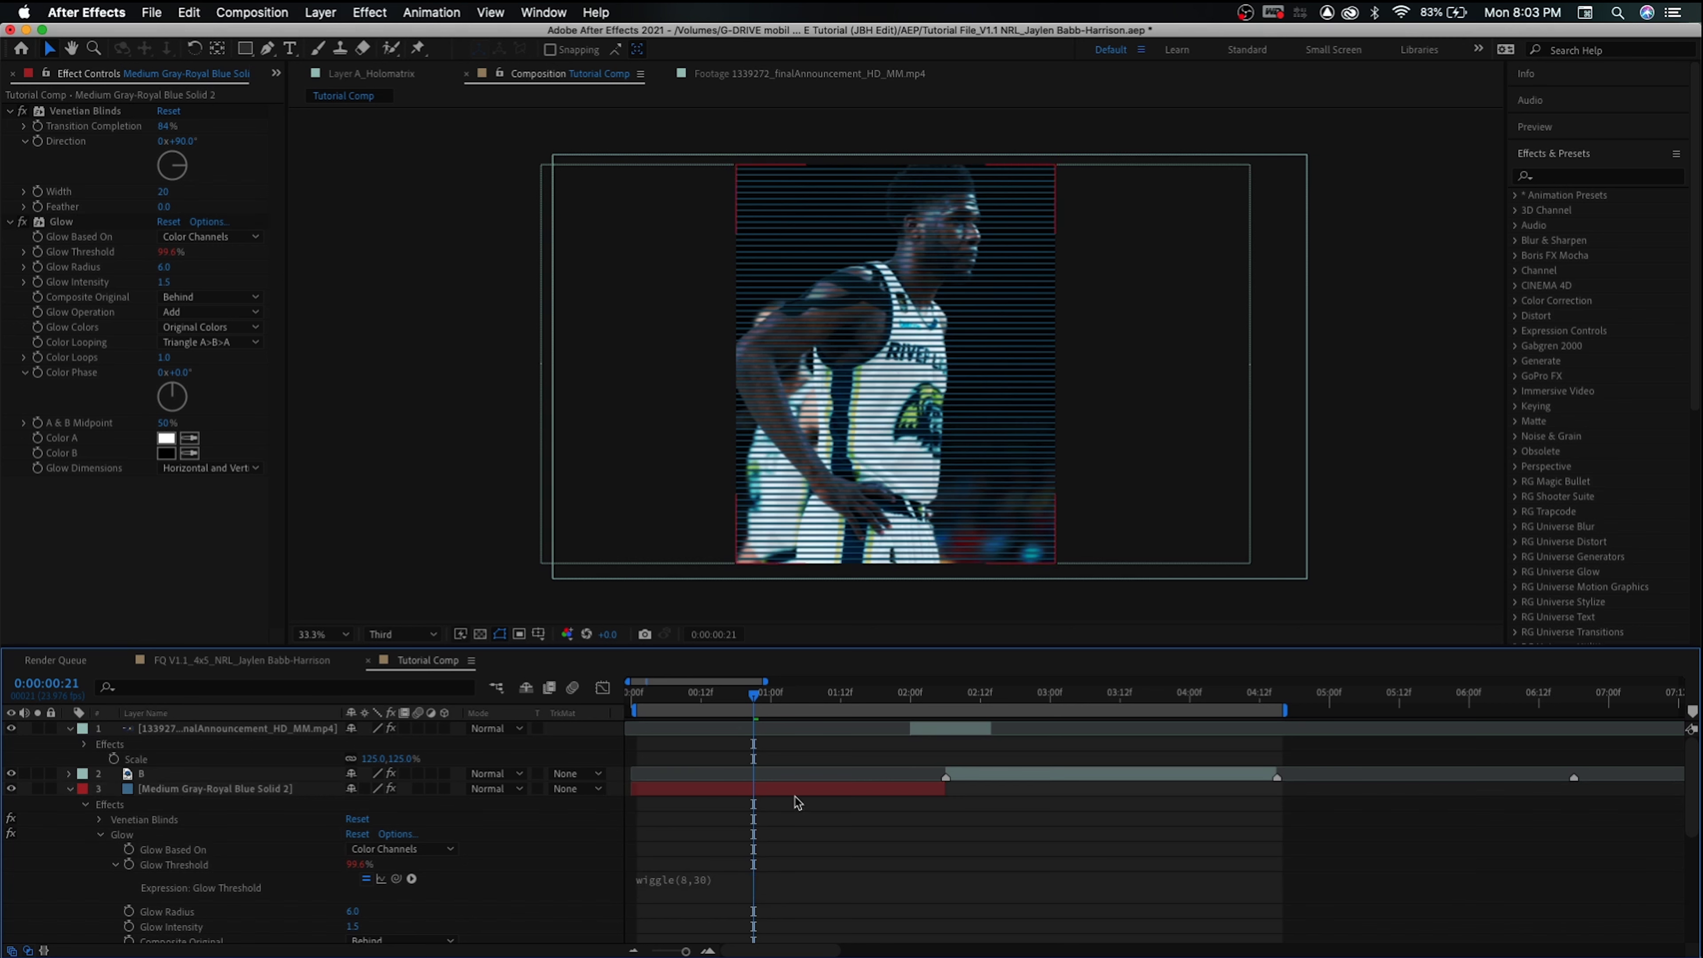
Preview the flickering glow from the start, then collapse the solid's effects list
click(637, 692)
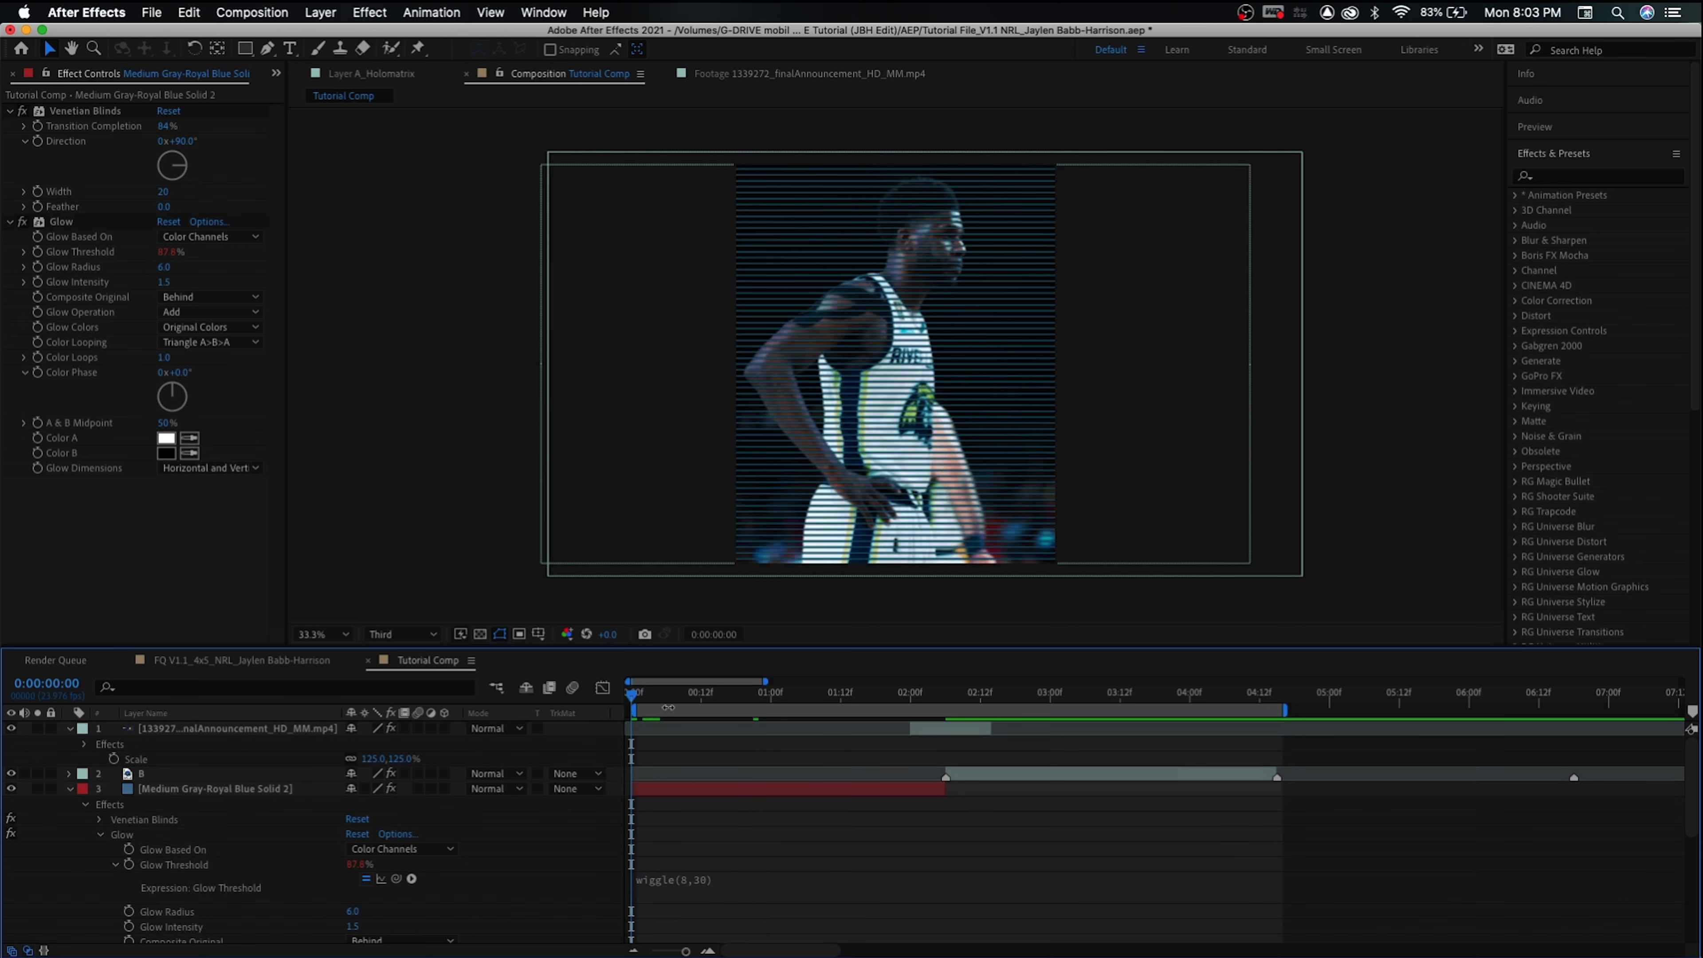
key(space)
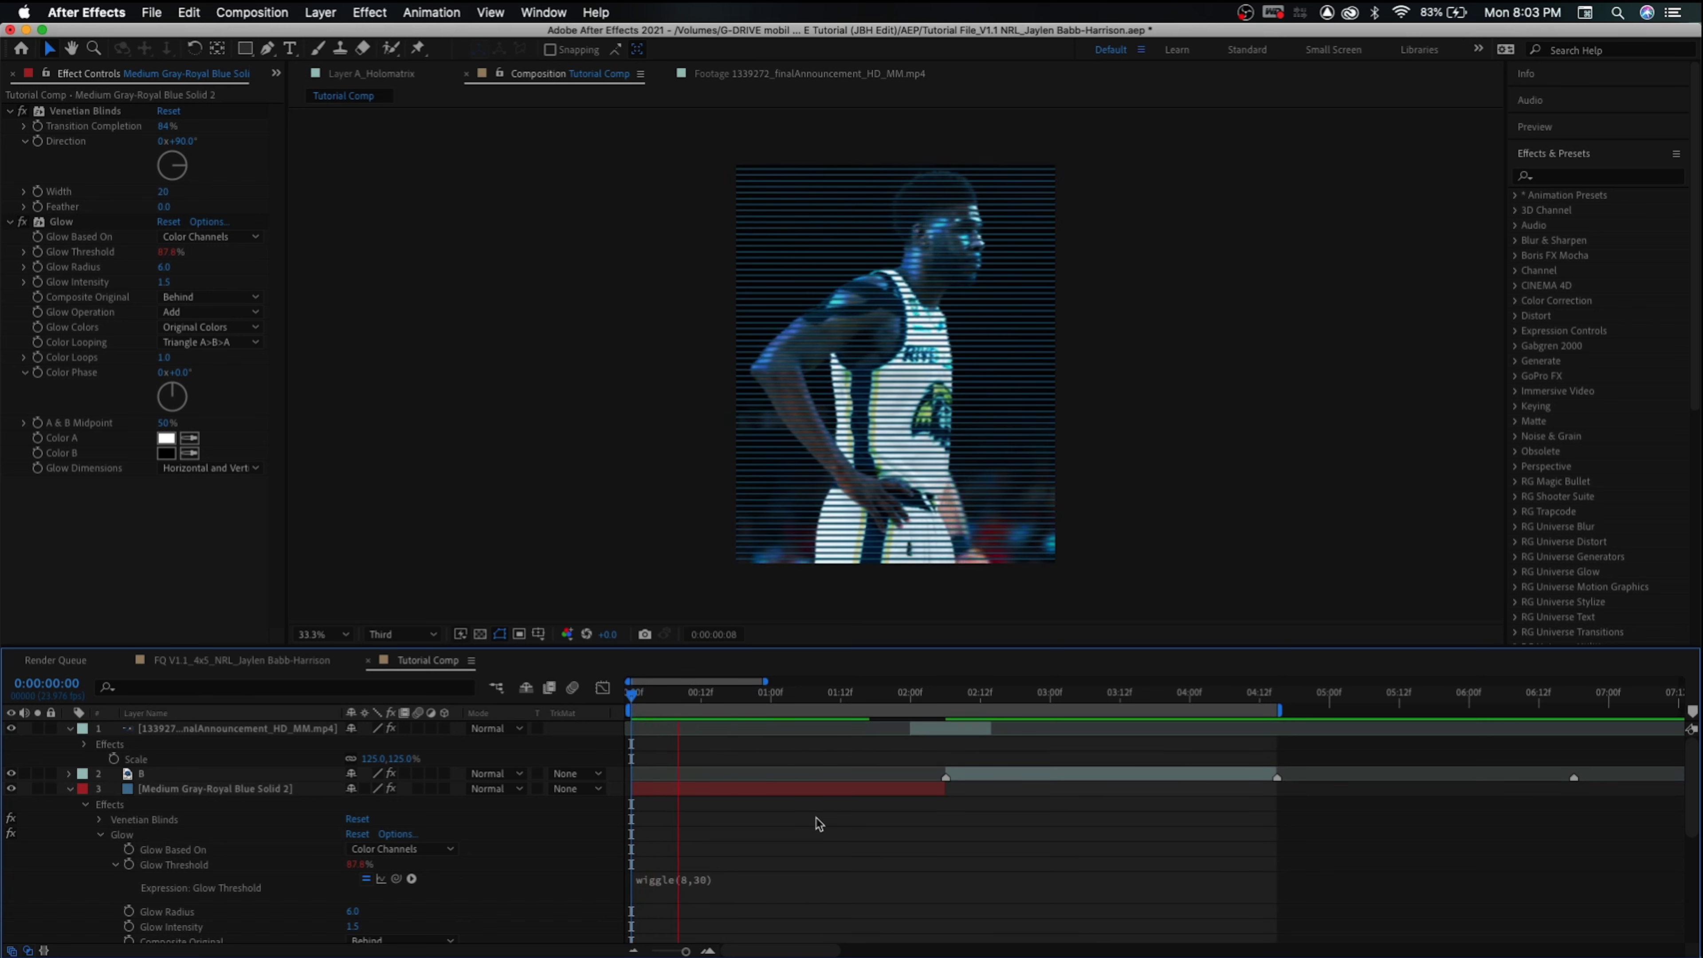
key(space)
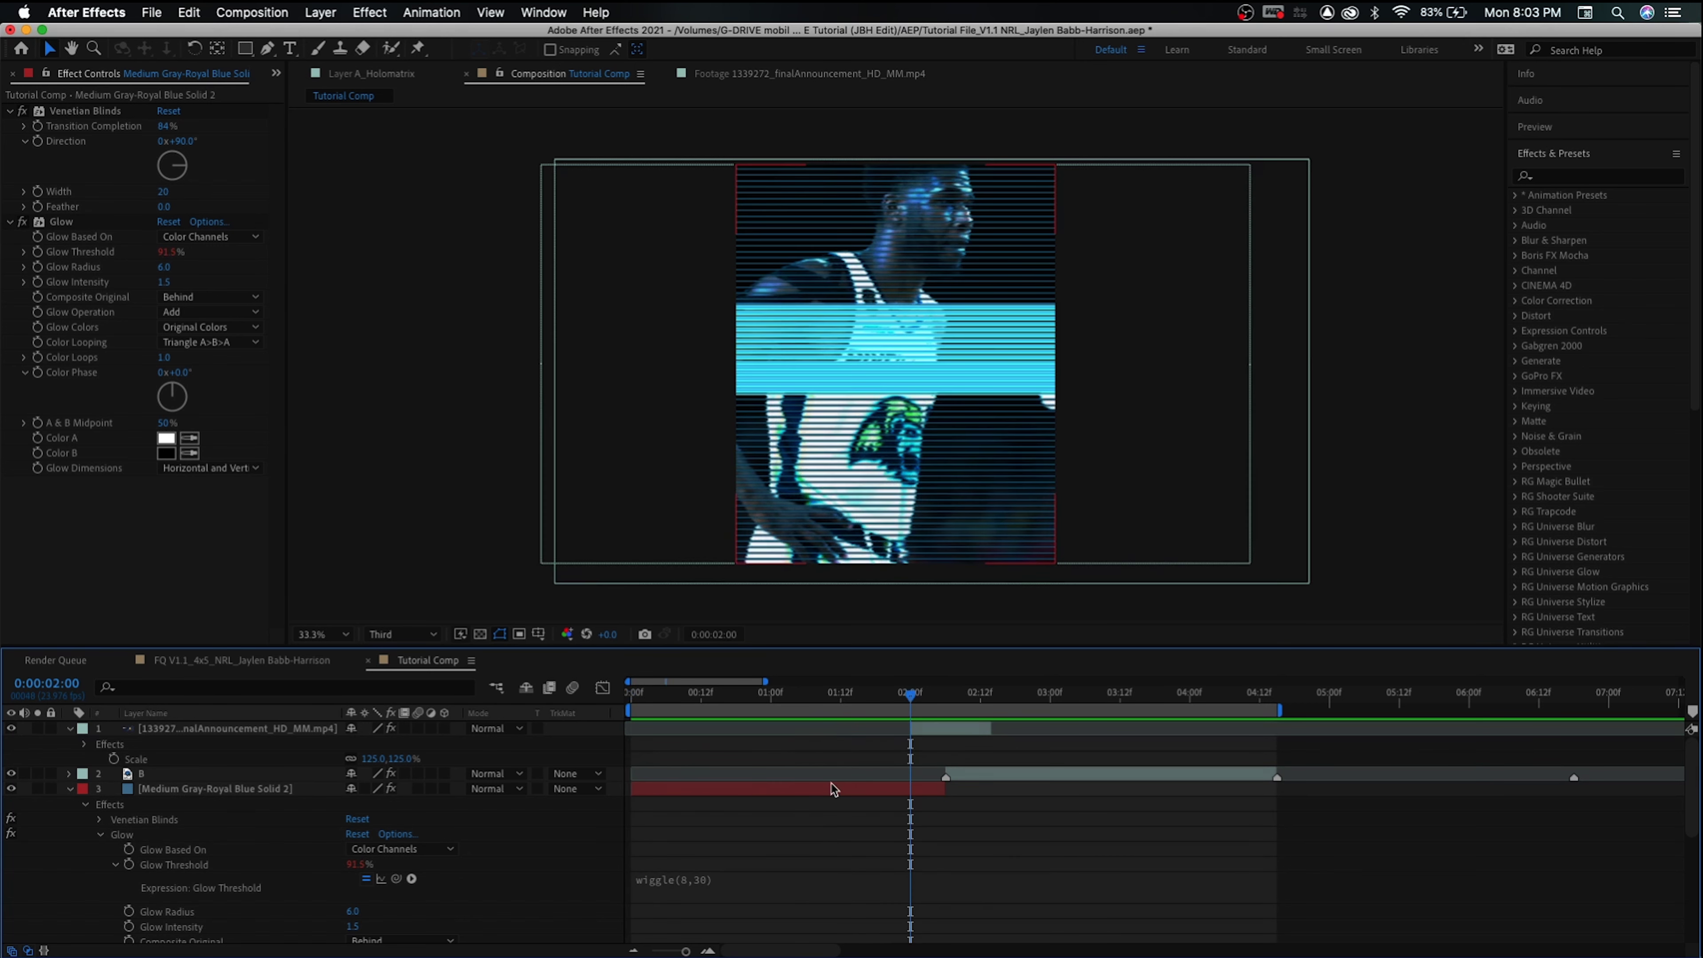
click(836, 789)
click(706, 695)
key(Home)
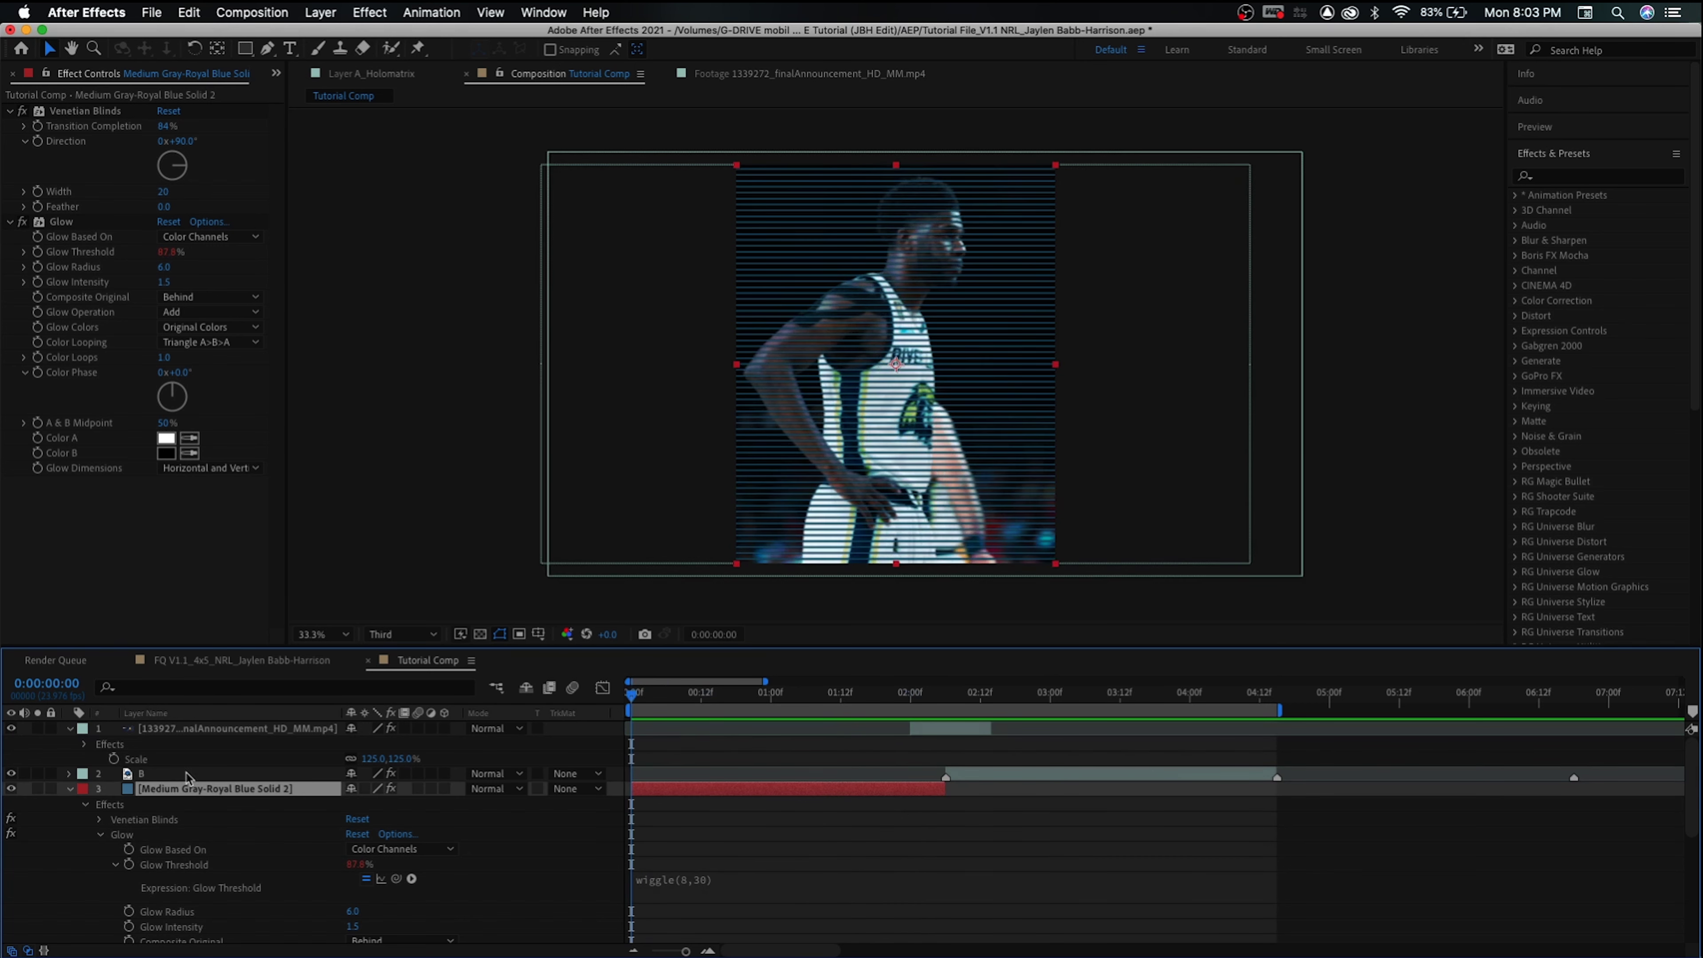
click(86, 805)
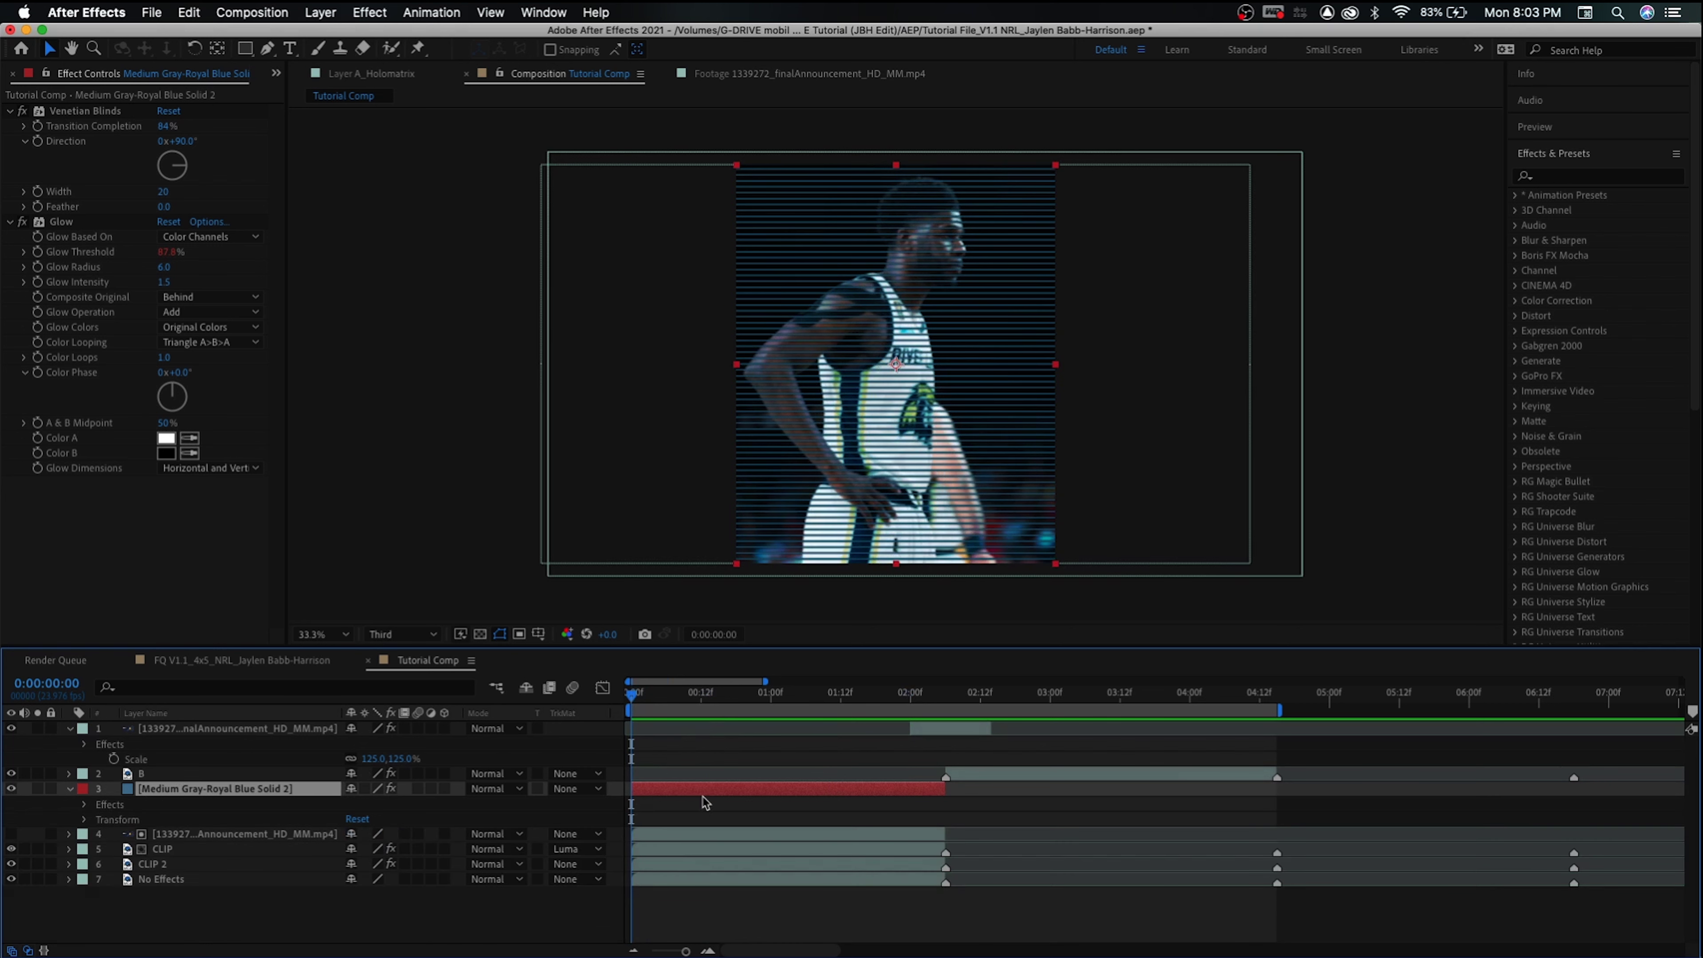
Set the blue solid's opacity to 30% and preview the fainter blinds
key(t)
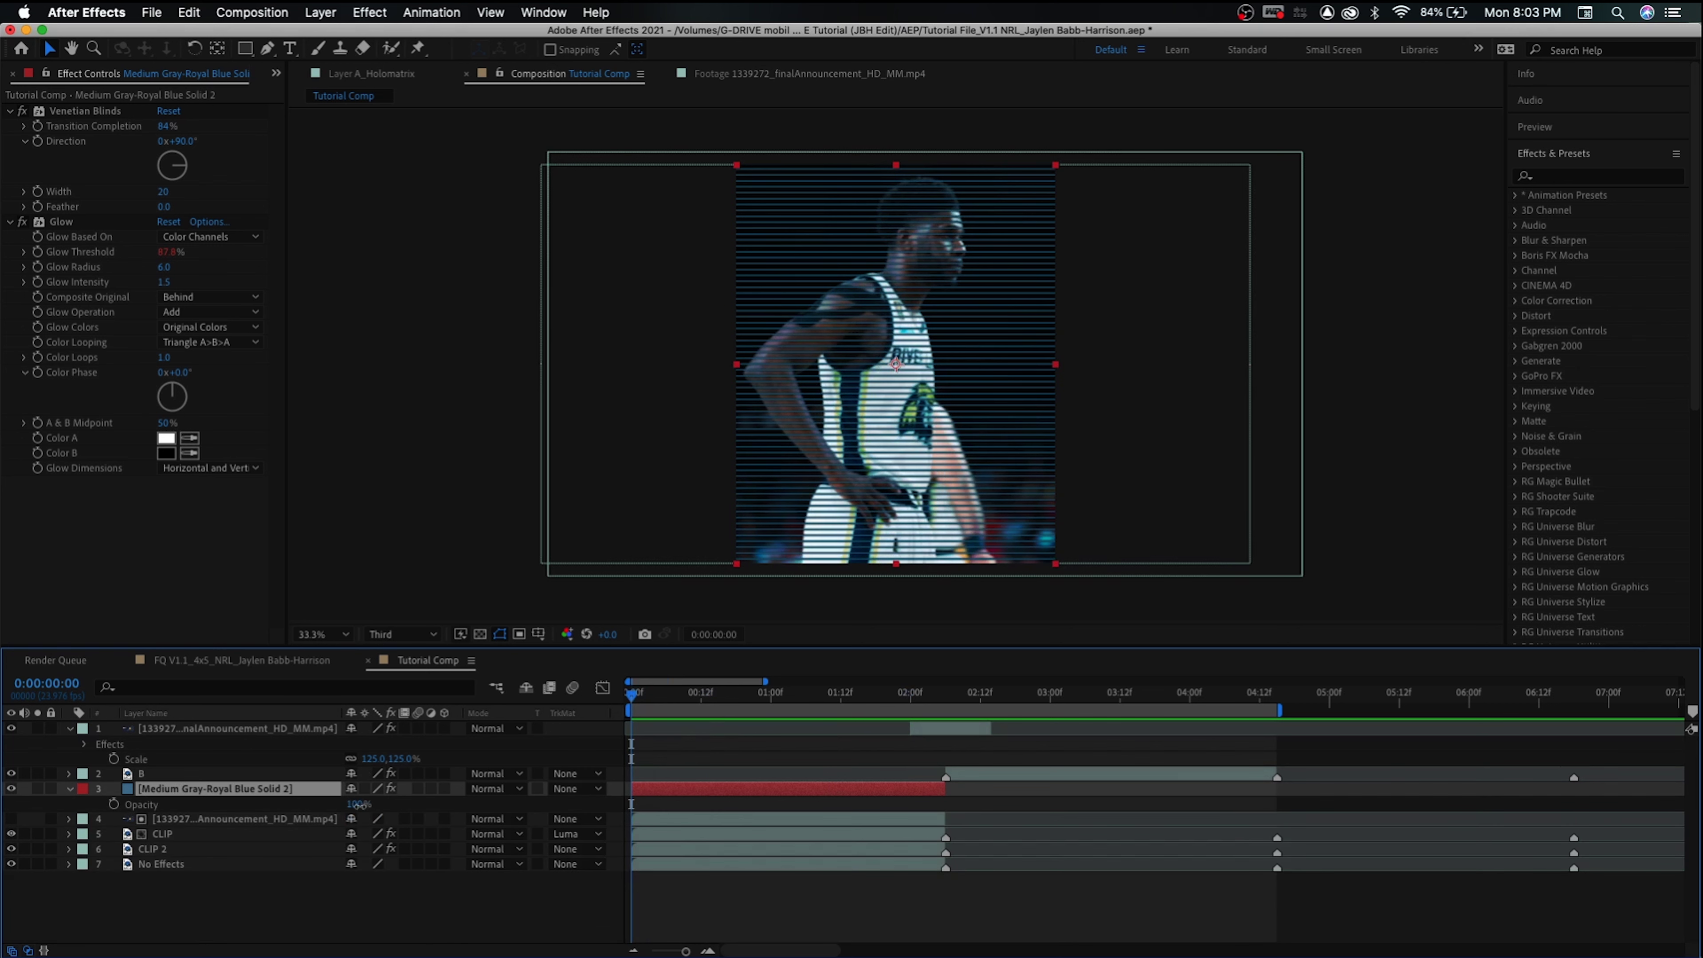
click(359, 804)
text(30)
key(Return)
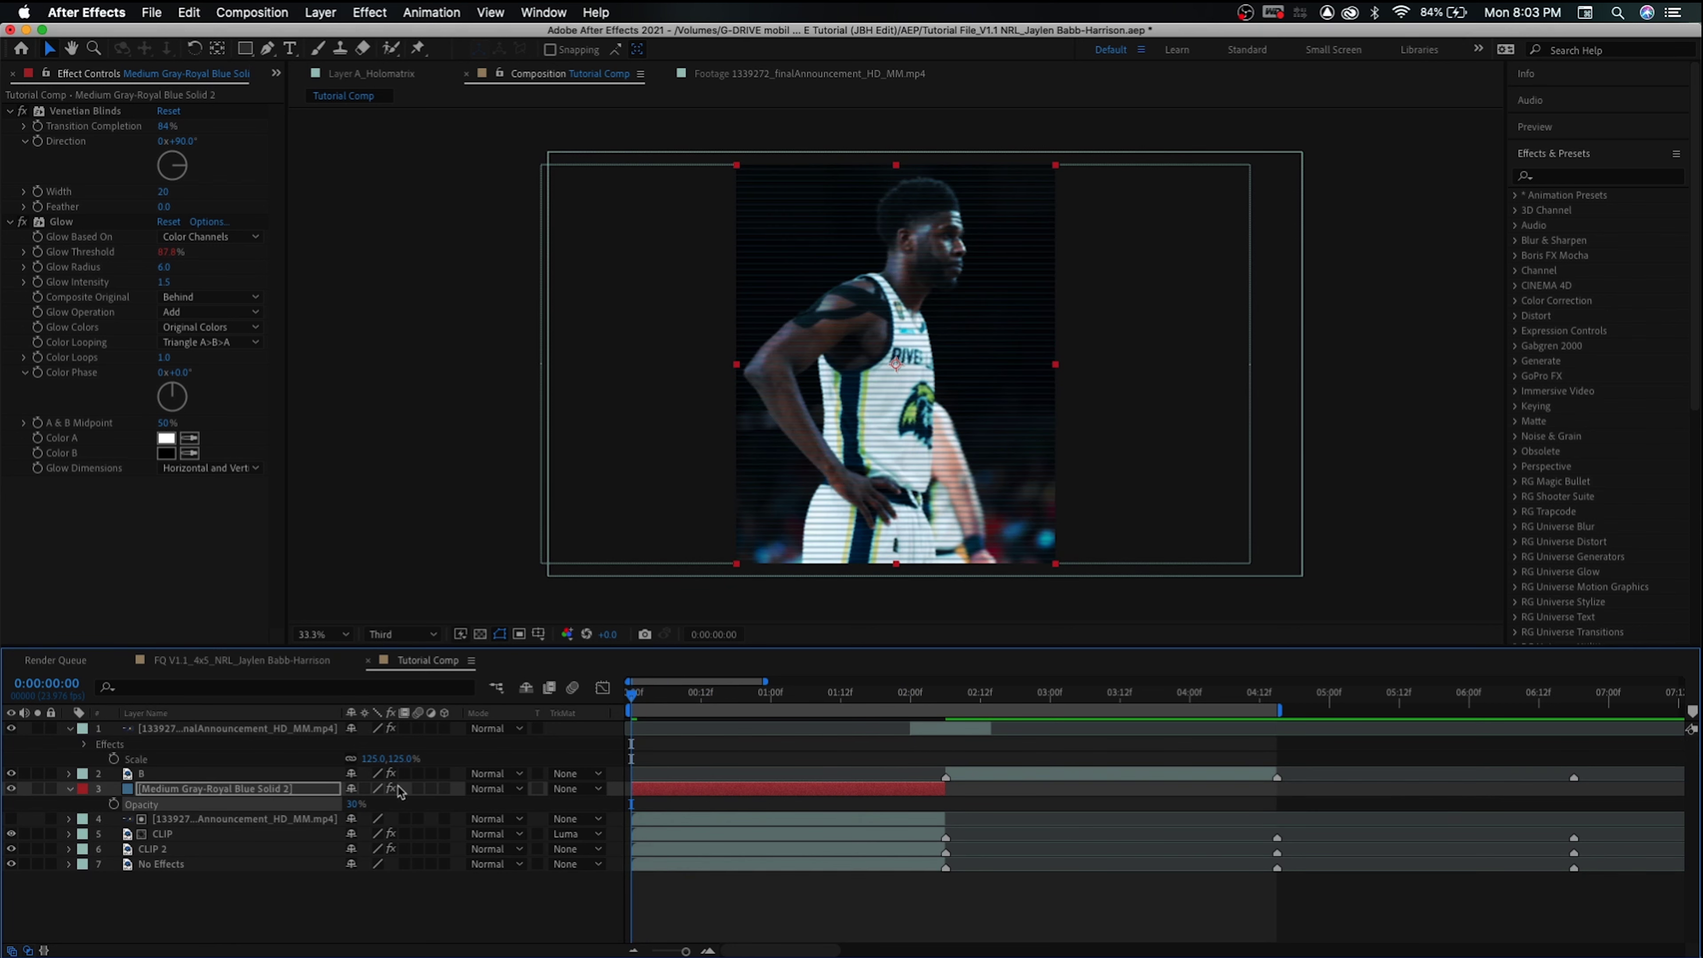
key(space)
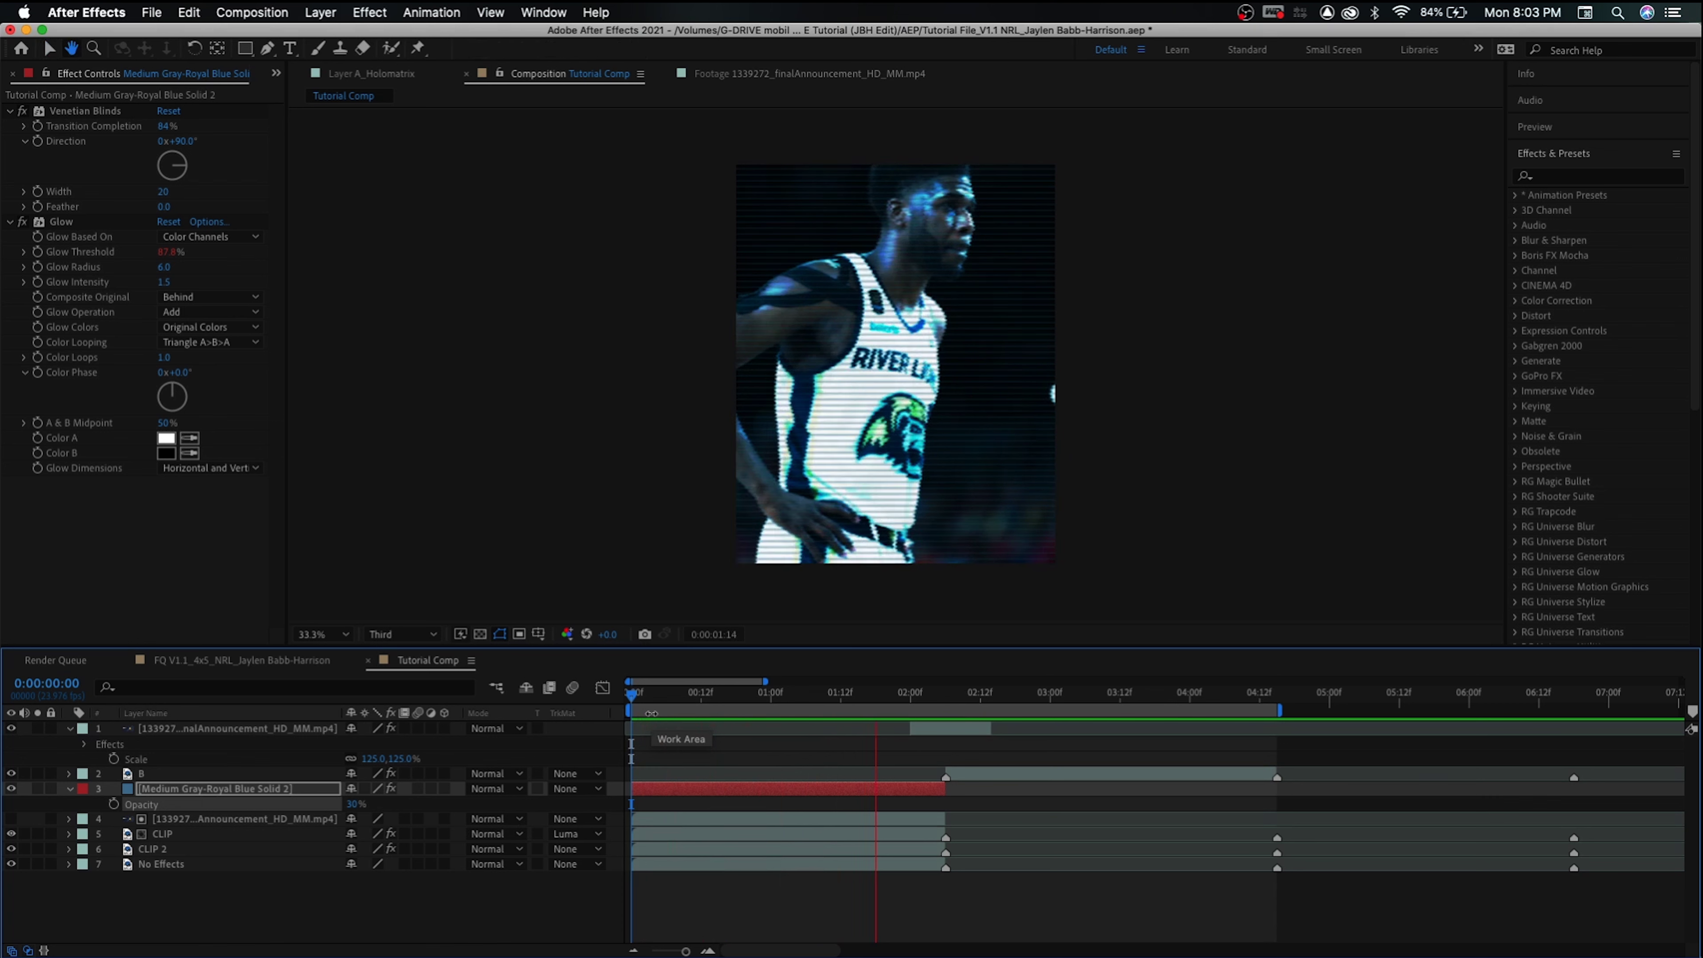
key(space)
Set the Glow effect's Effect Opacity to 30%
key(e)
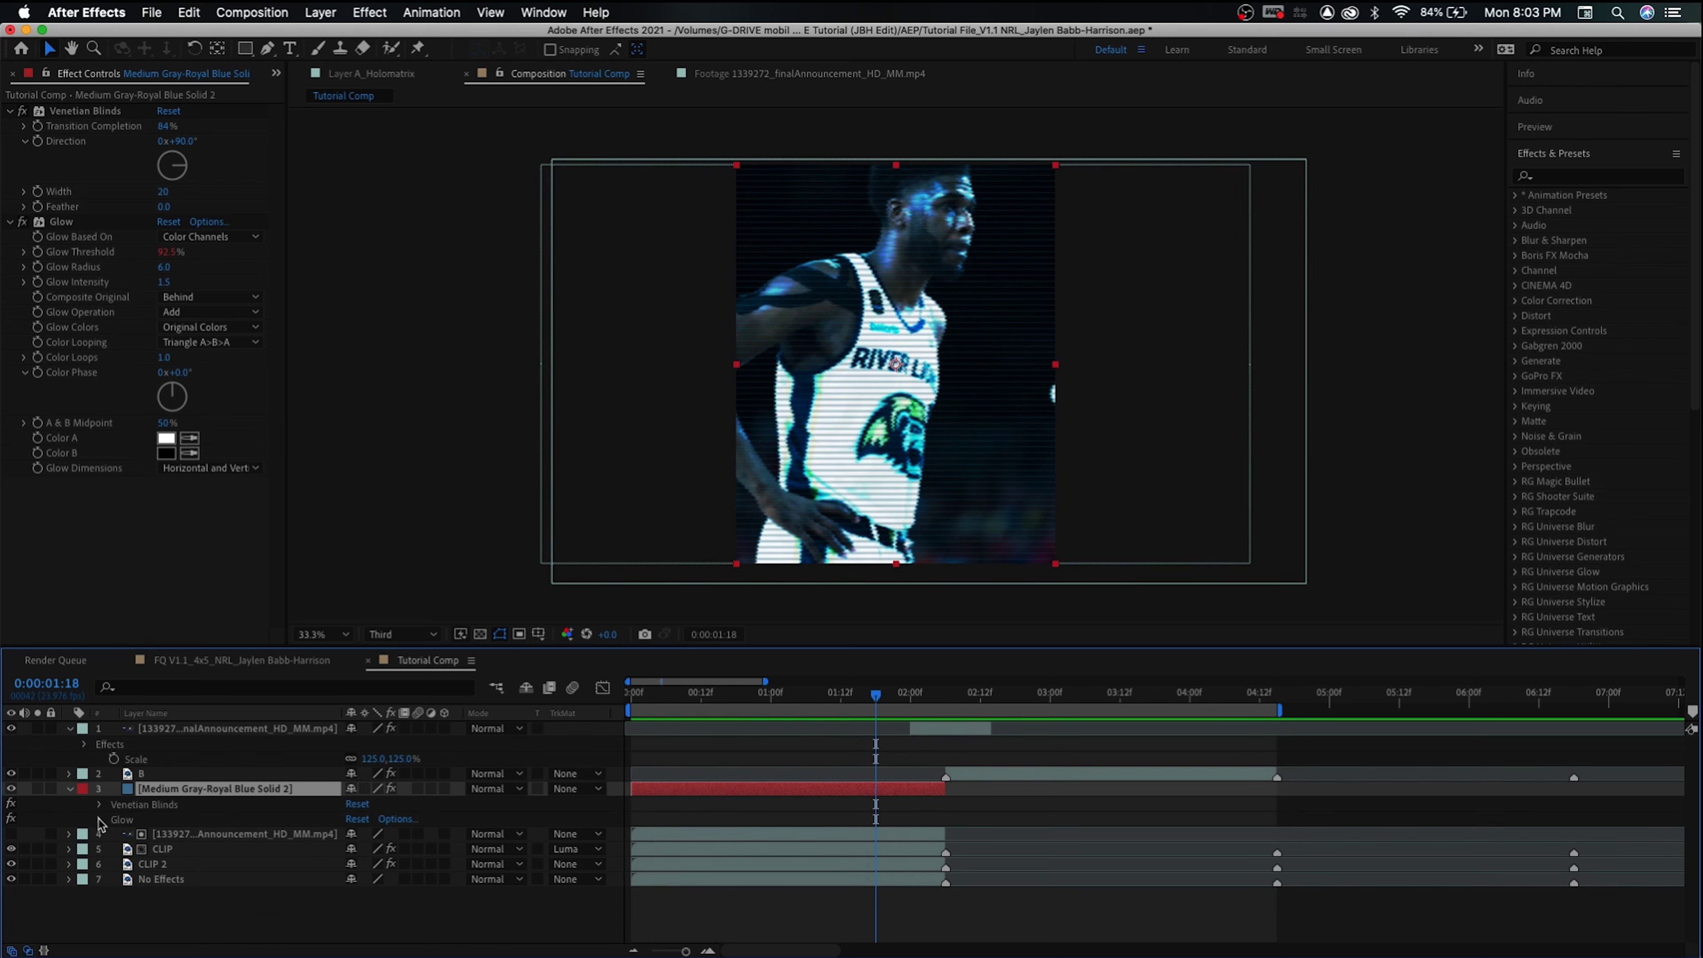
click(100, 820)
scroll(201, 832, down, 5)
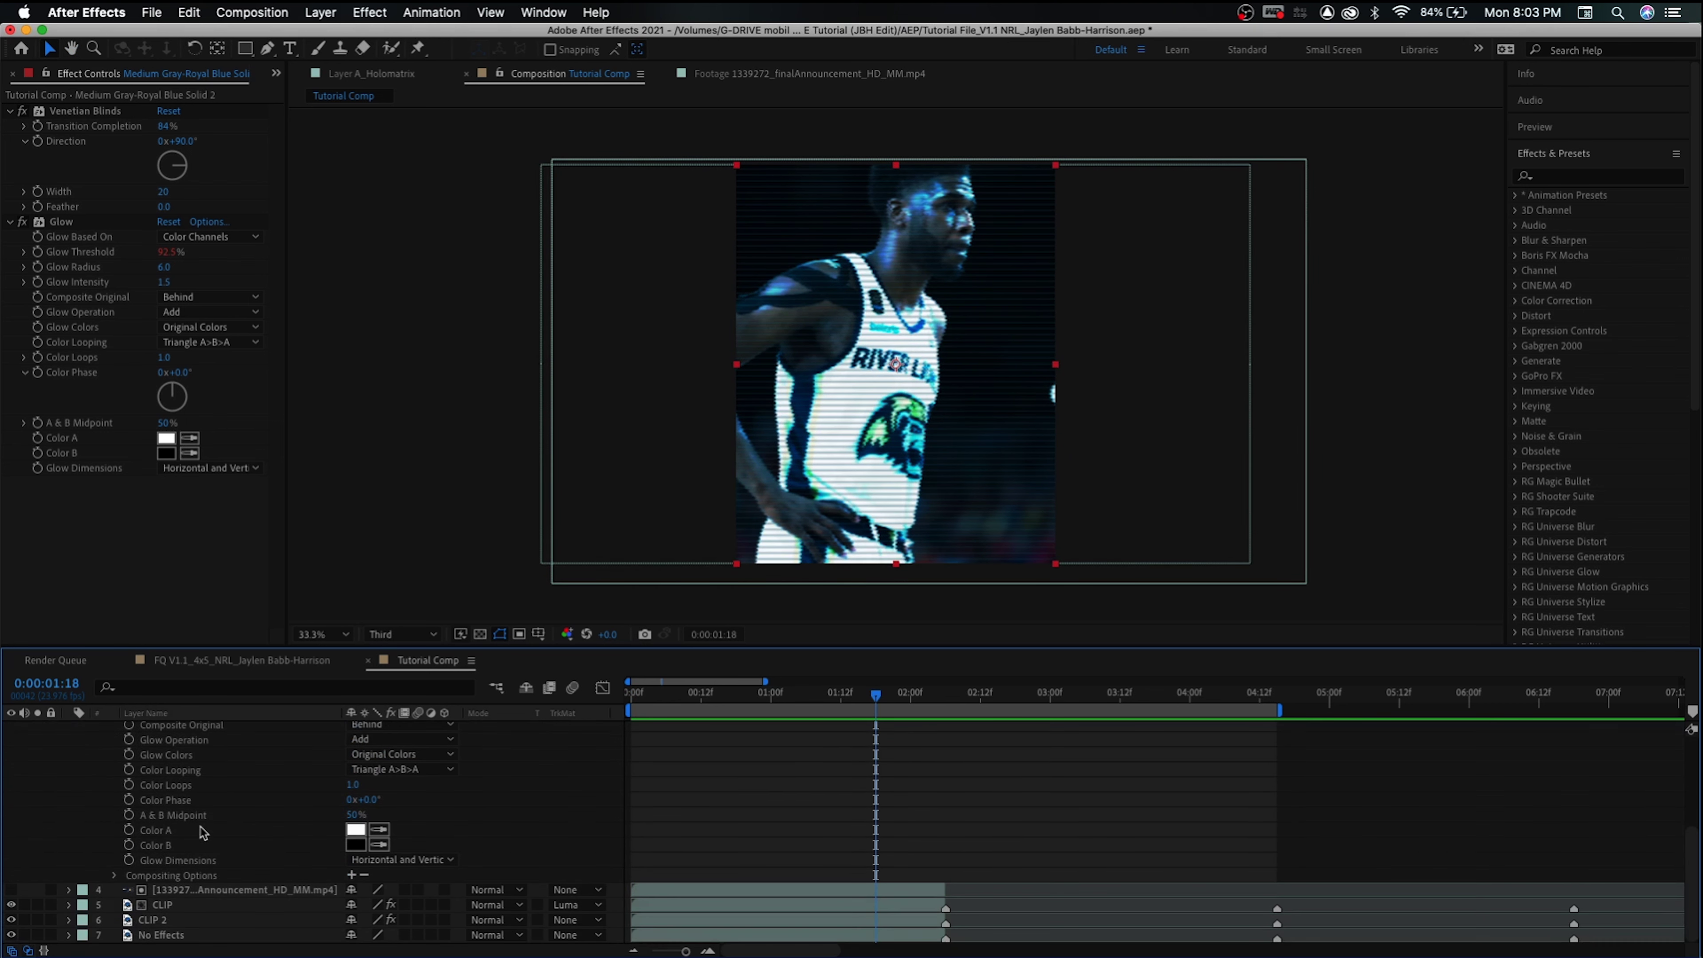
click(115, 876)
click(354, 876)
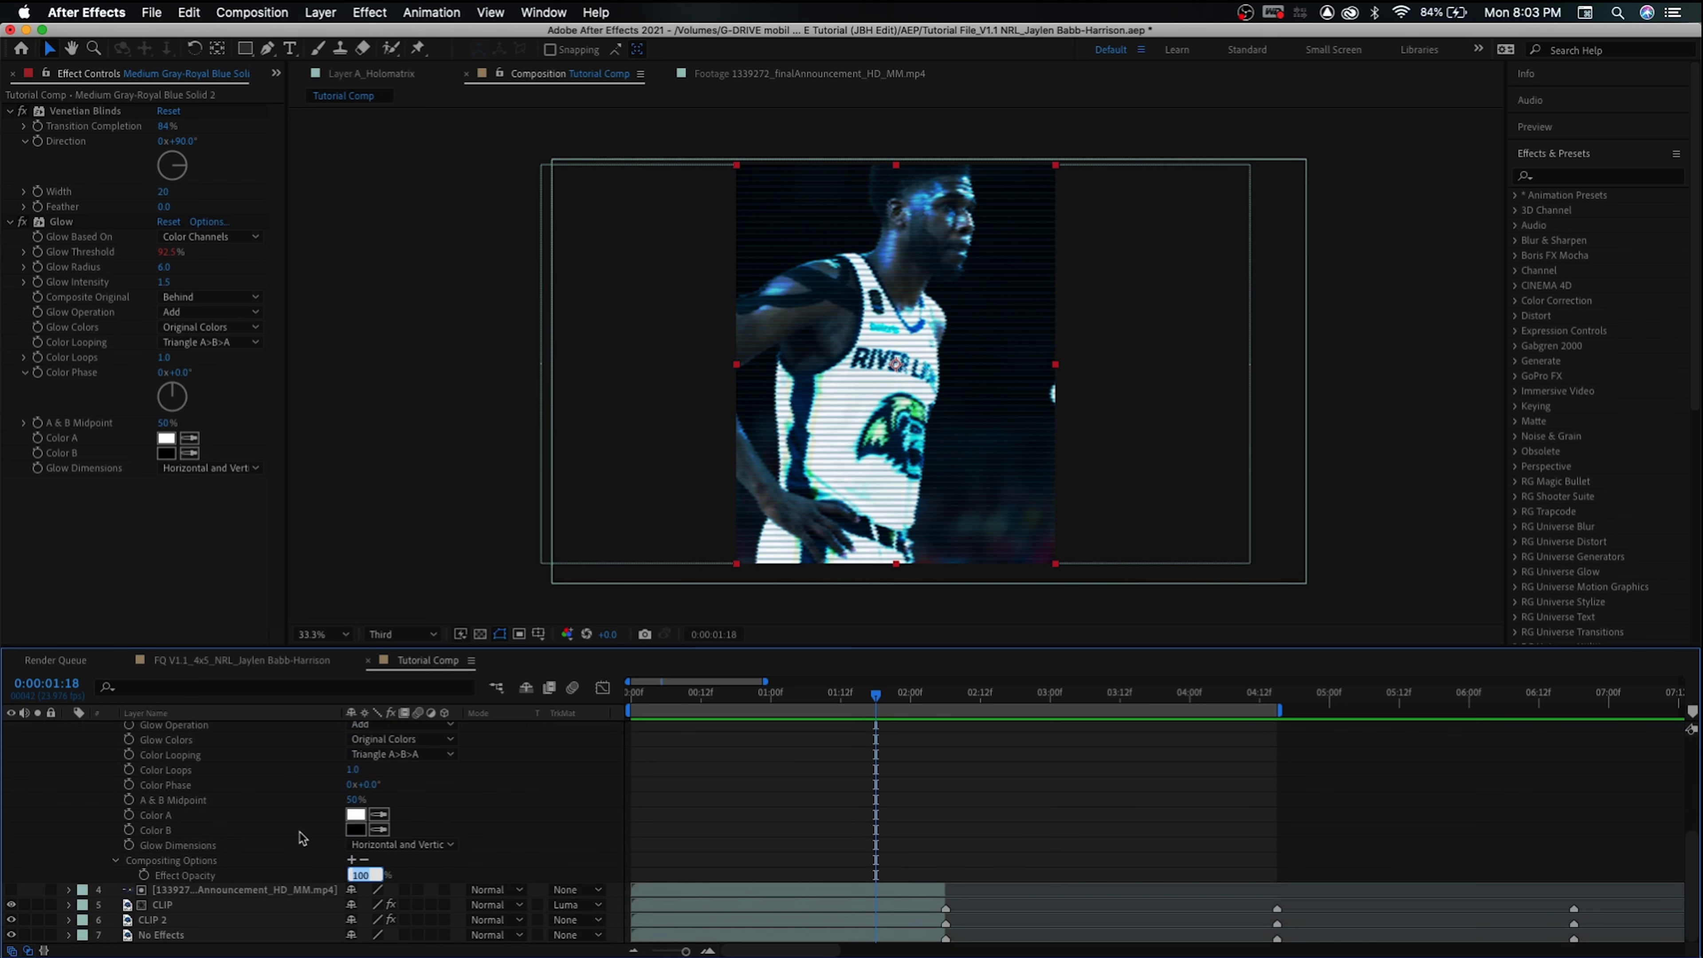
text(30)
key(Return)
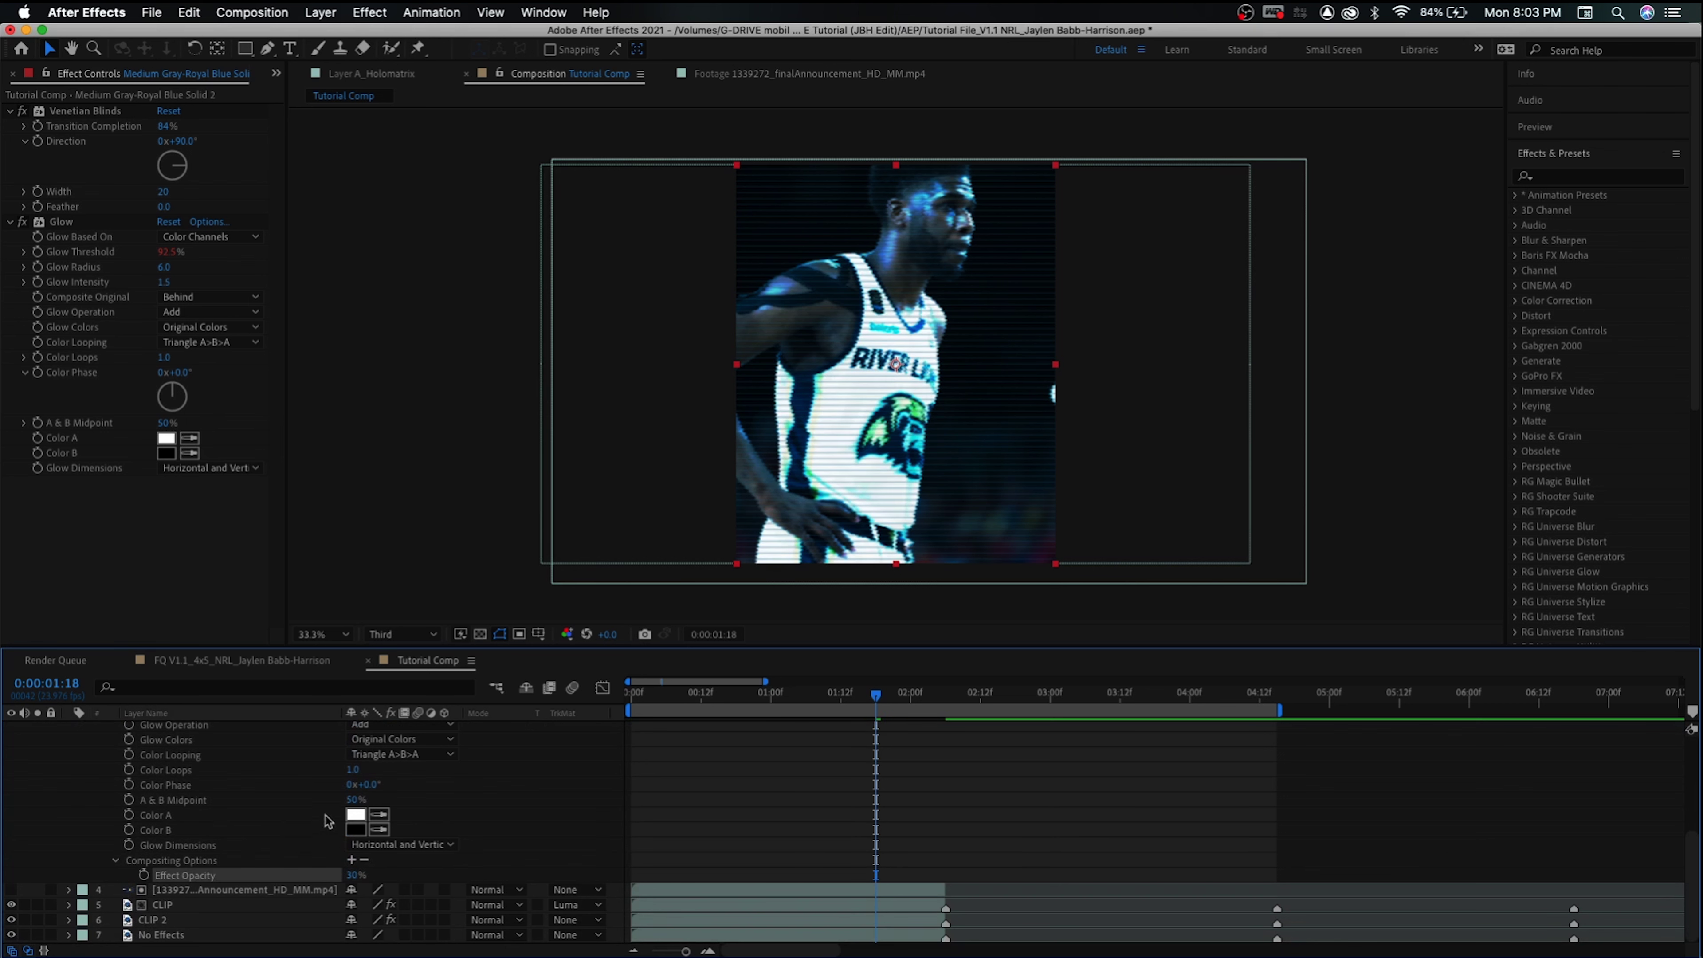
Collapse the Glow settings and preview the composition from the start
key(Home)
scroll(195, 785, up, 5)
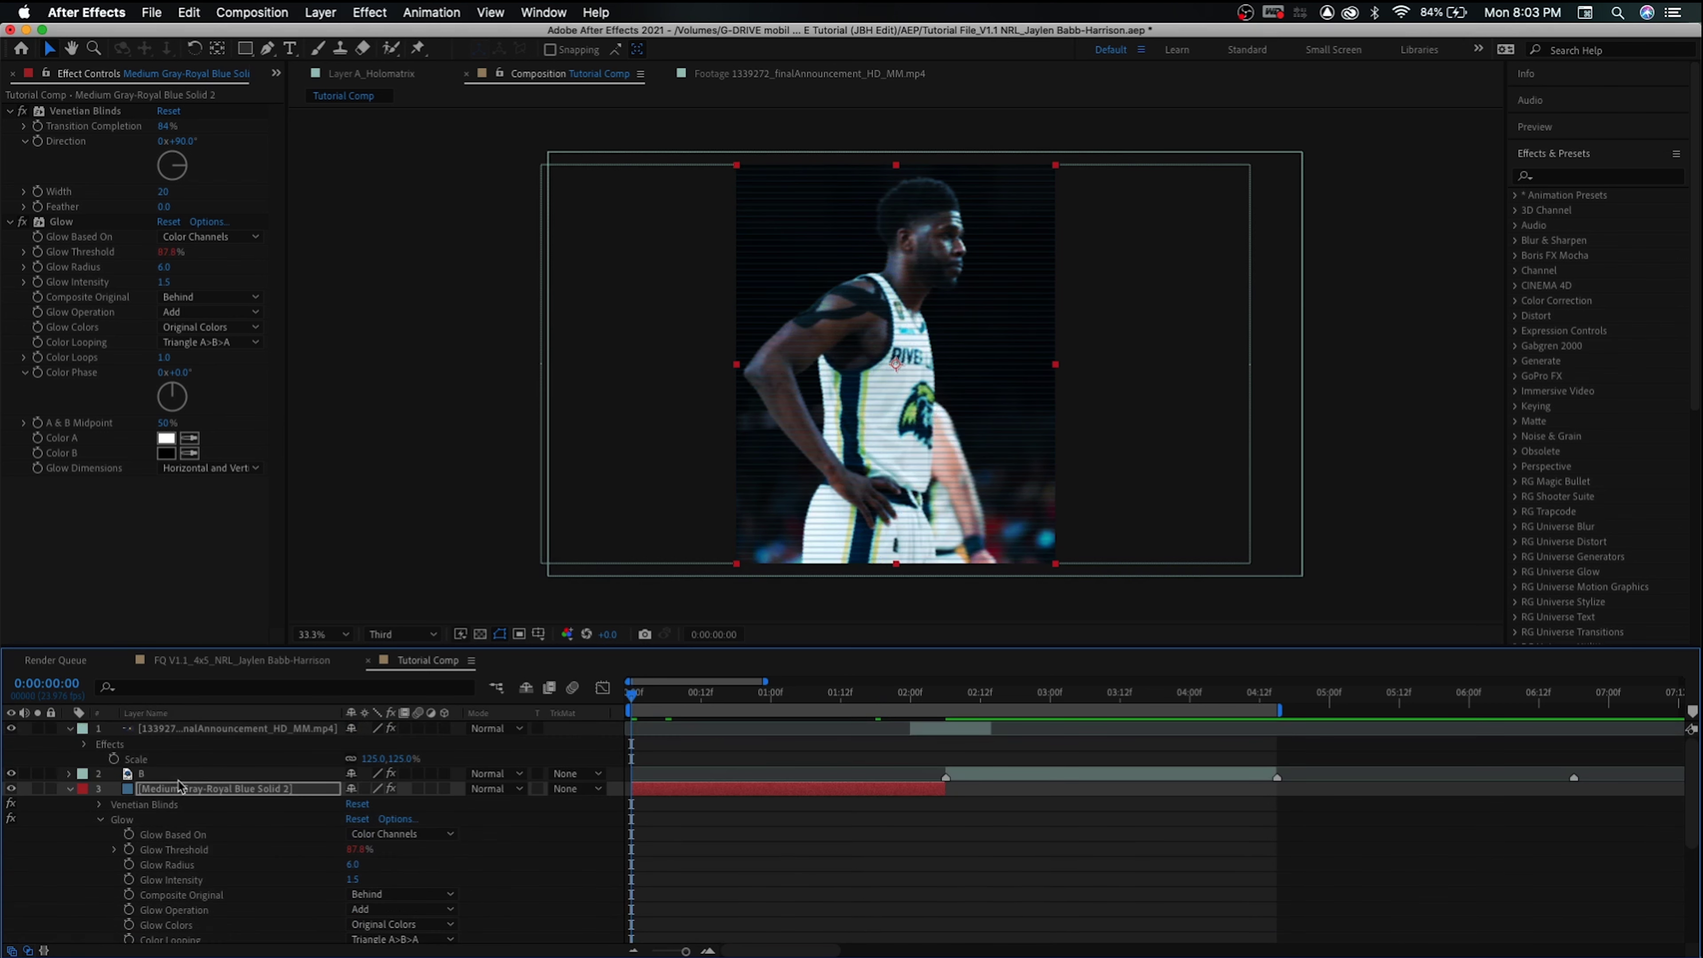
click(97, 820)
key(space)
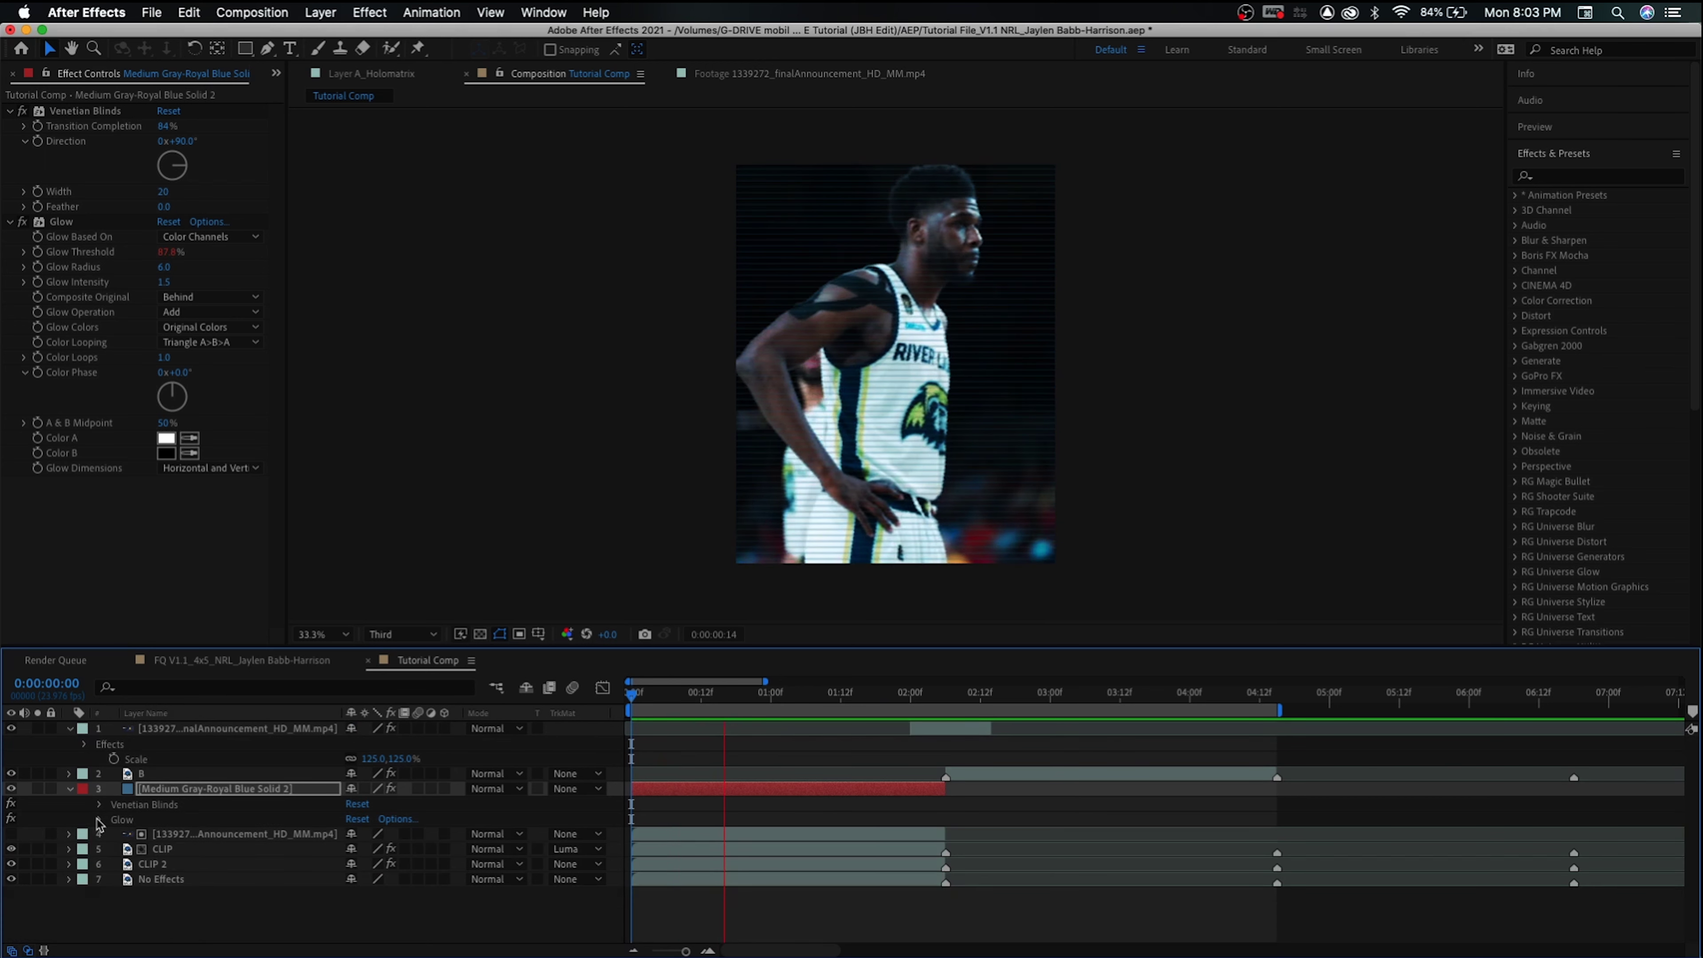
key(space)
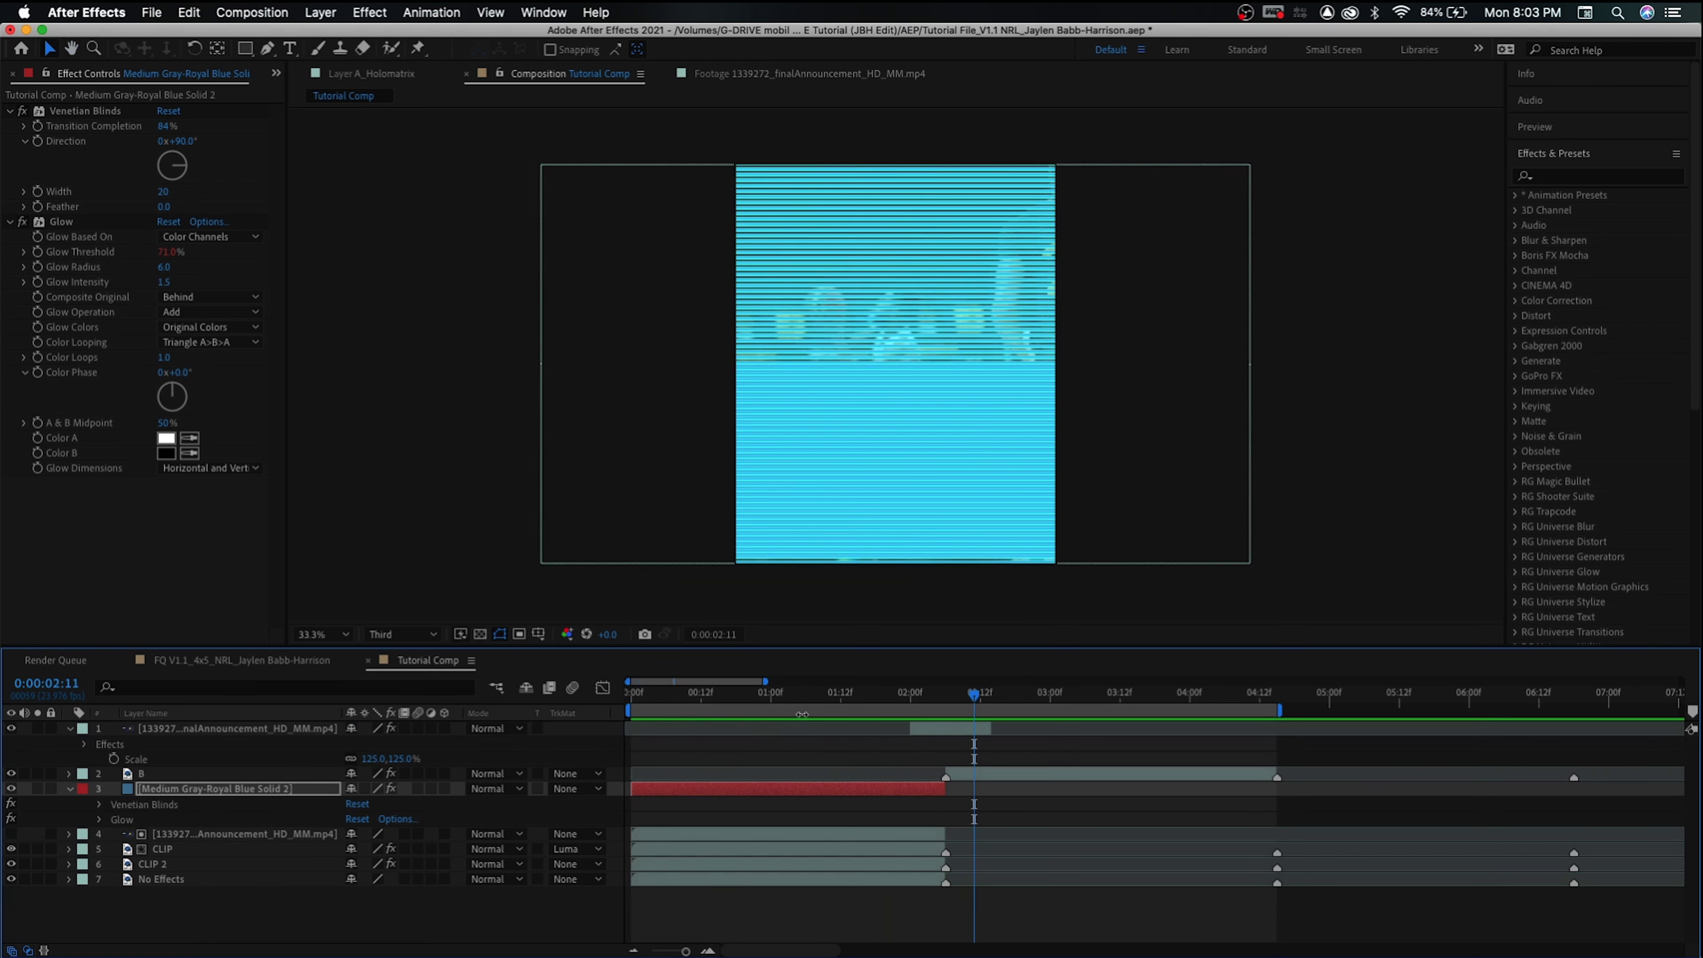
click(660, 698)
Apply Motion Tile to the blue solid with Output Width and Height of 200
key(ctrl+space)
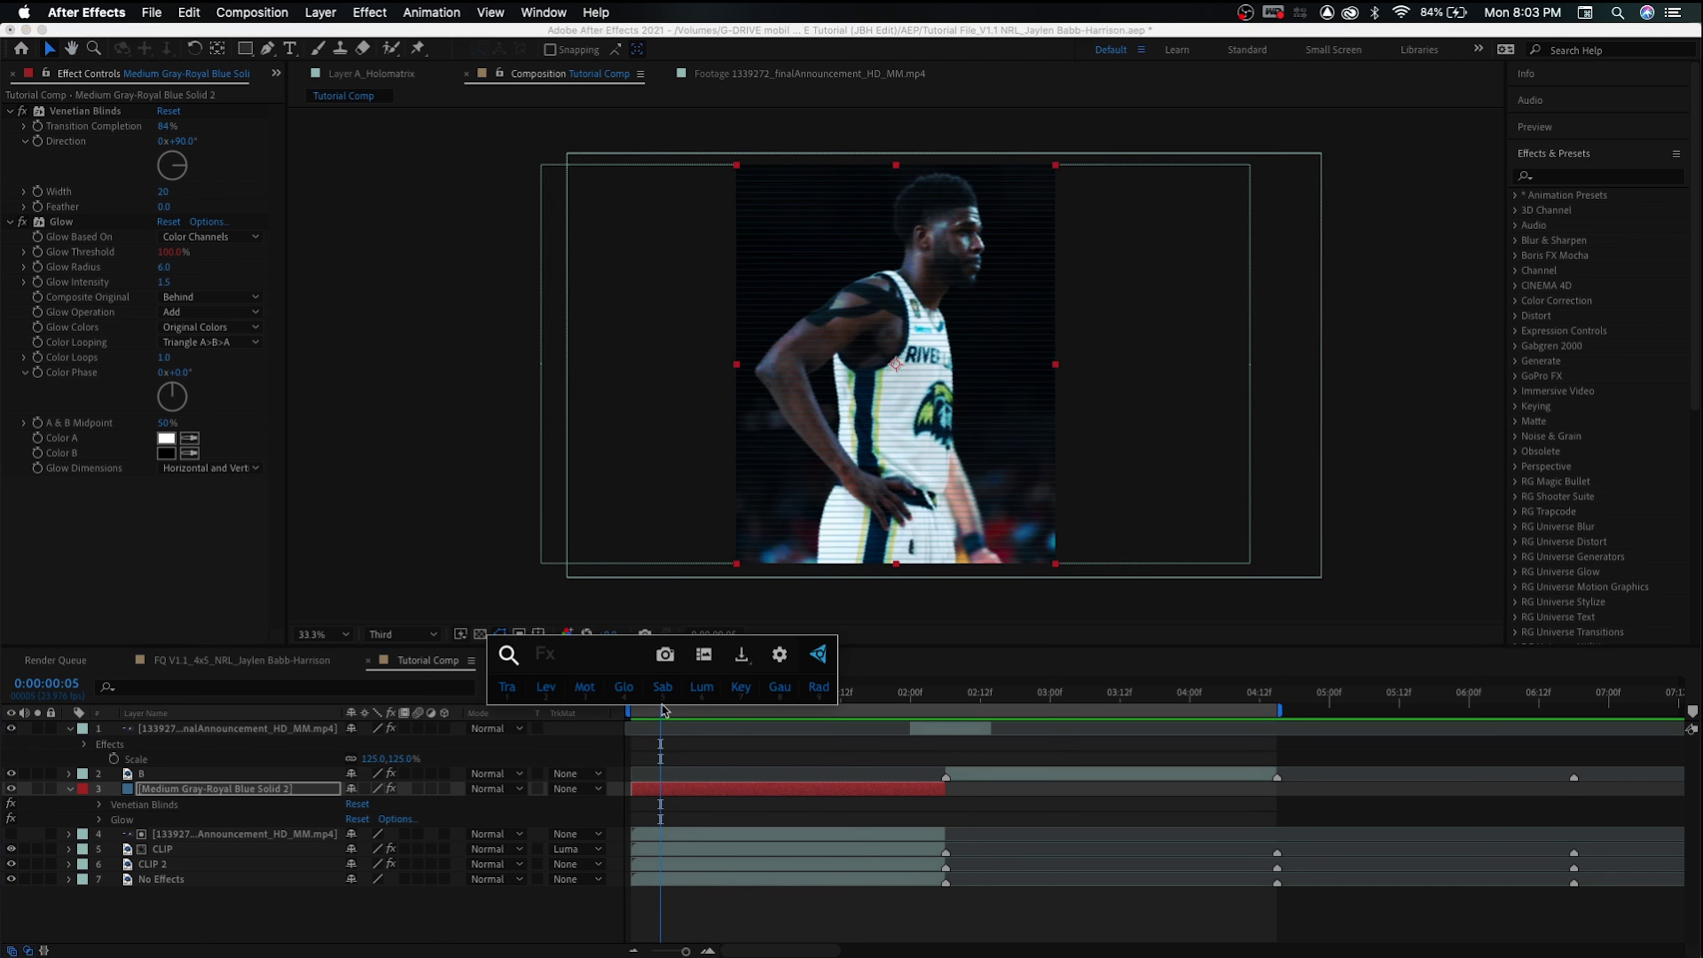
text(motio)
click(664, 709)
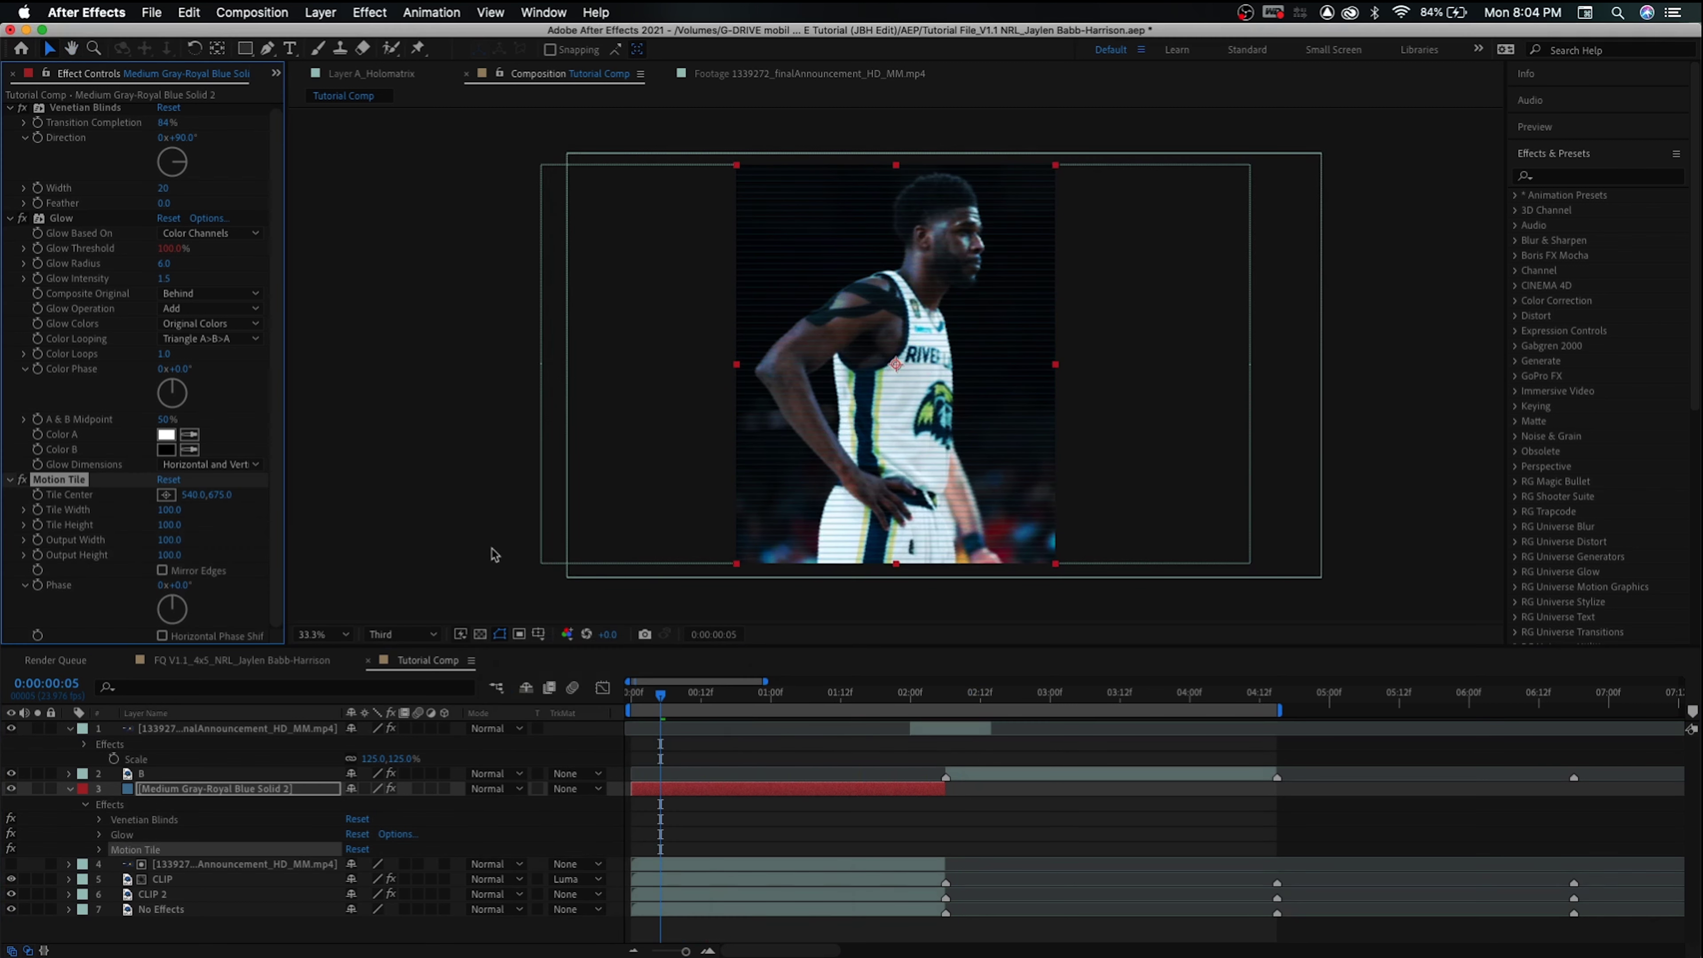
click(170, 541)
key(Tab)
text(200)
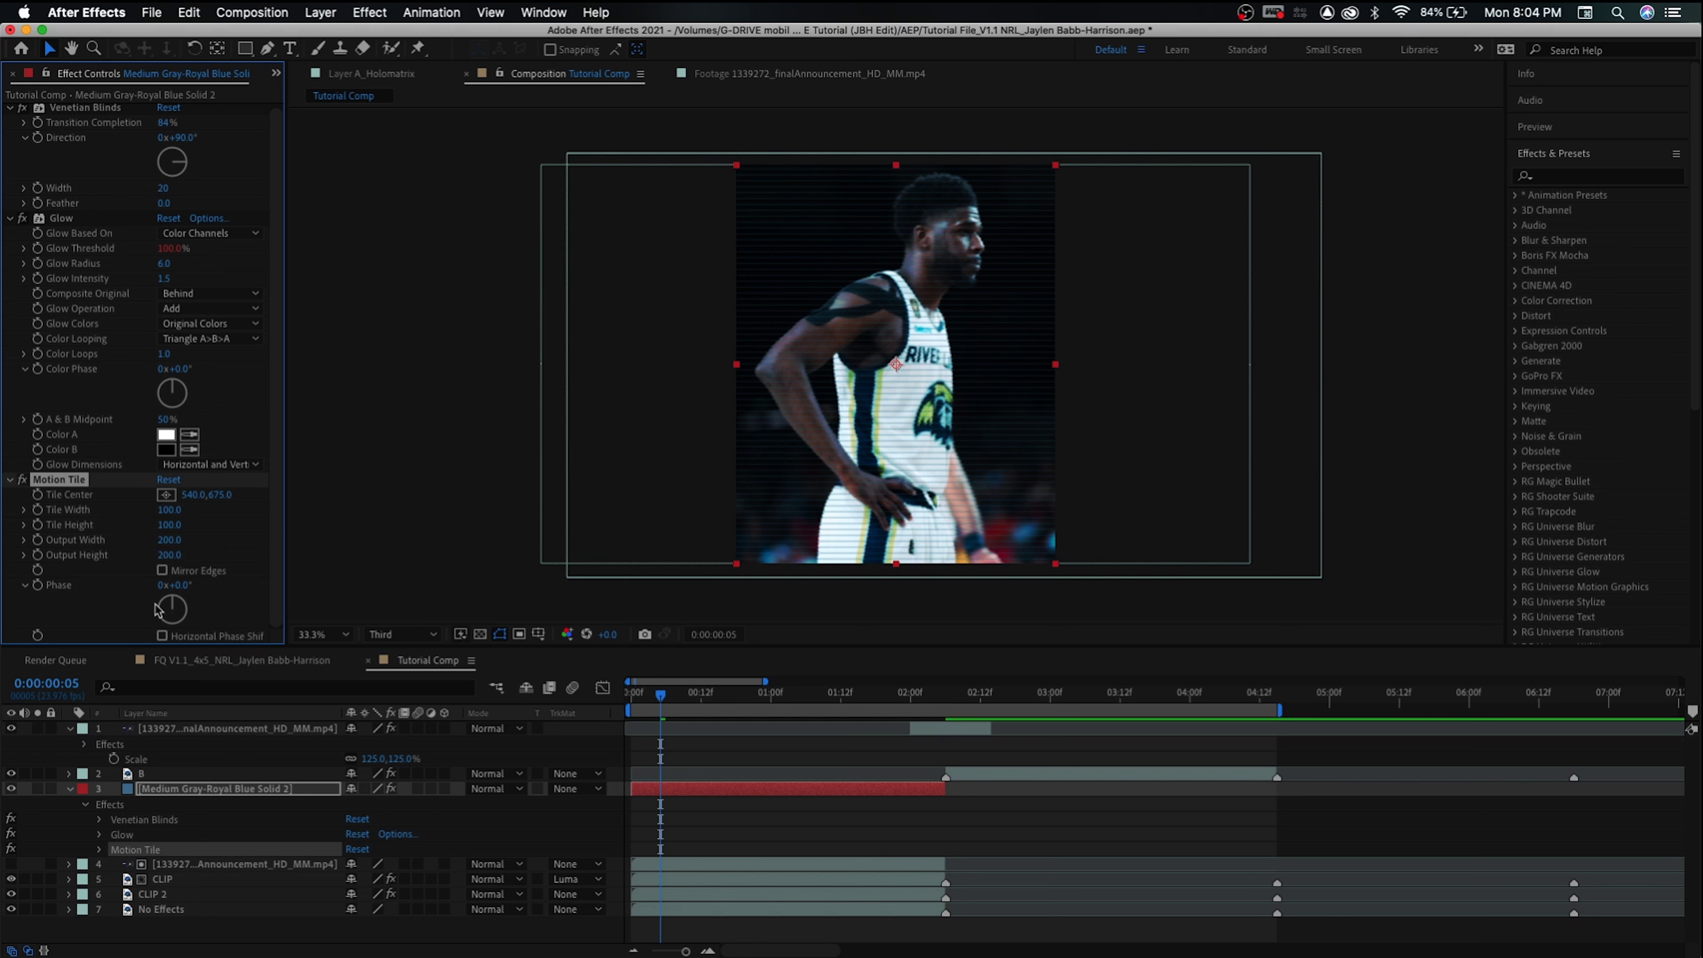
Keyframe Tile Center from 540,675 at the start to 1130,1215 near two seconds
click(661, 709)
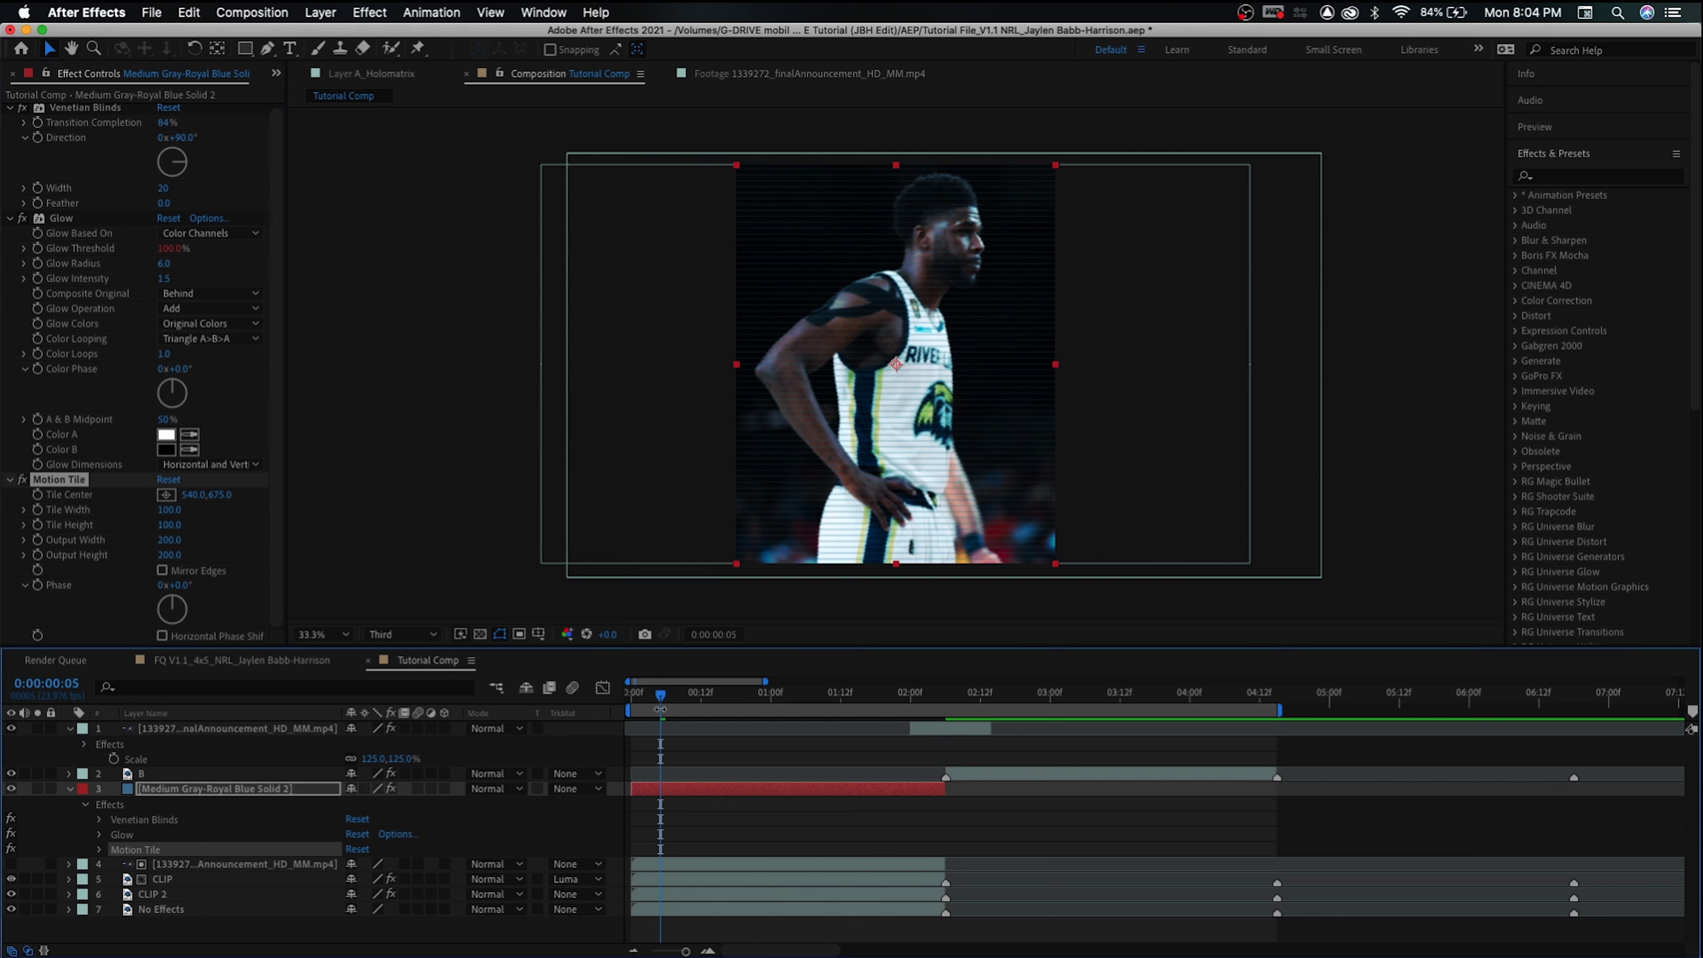
drag(660, 704, 618, 699)
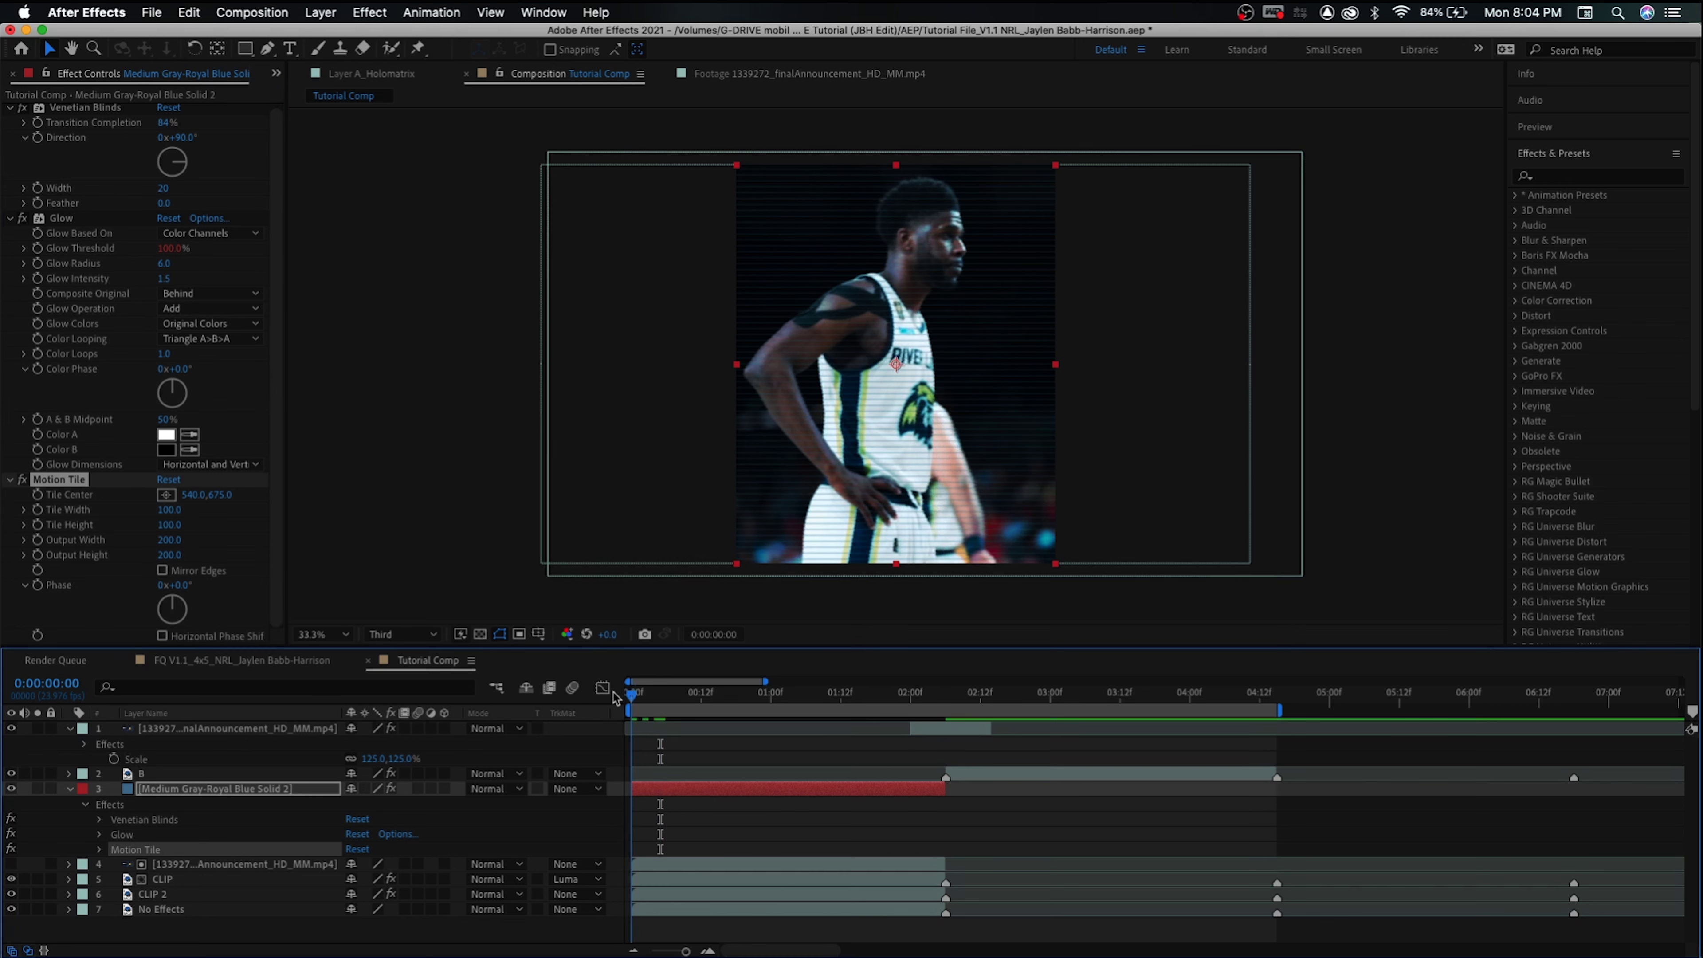
click(36, 495)
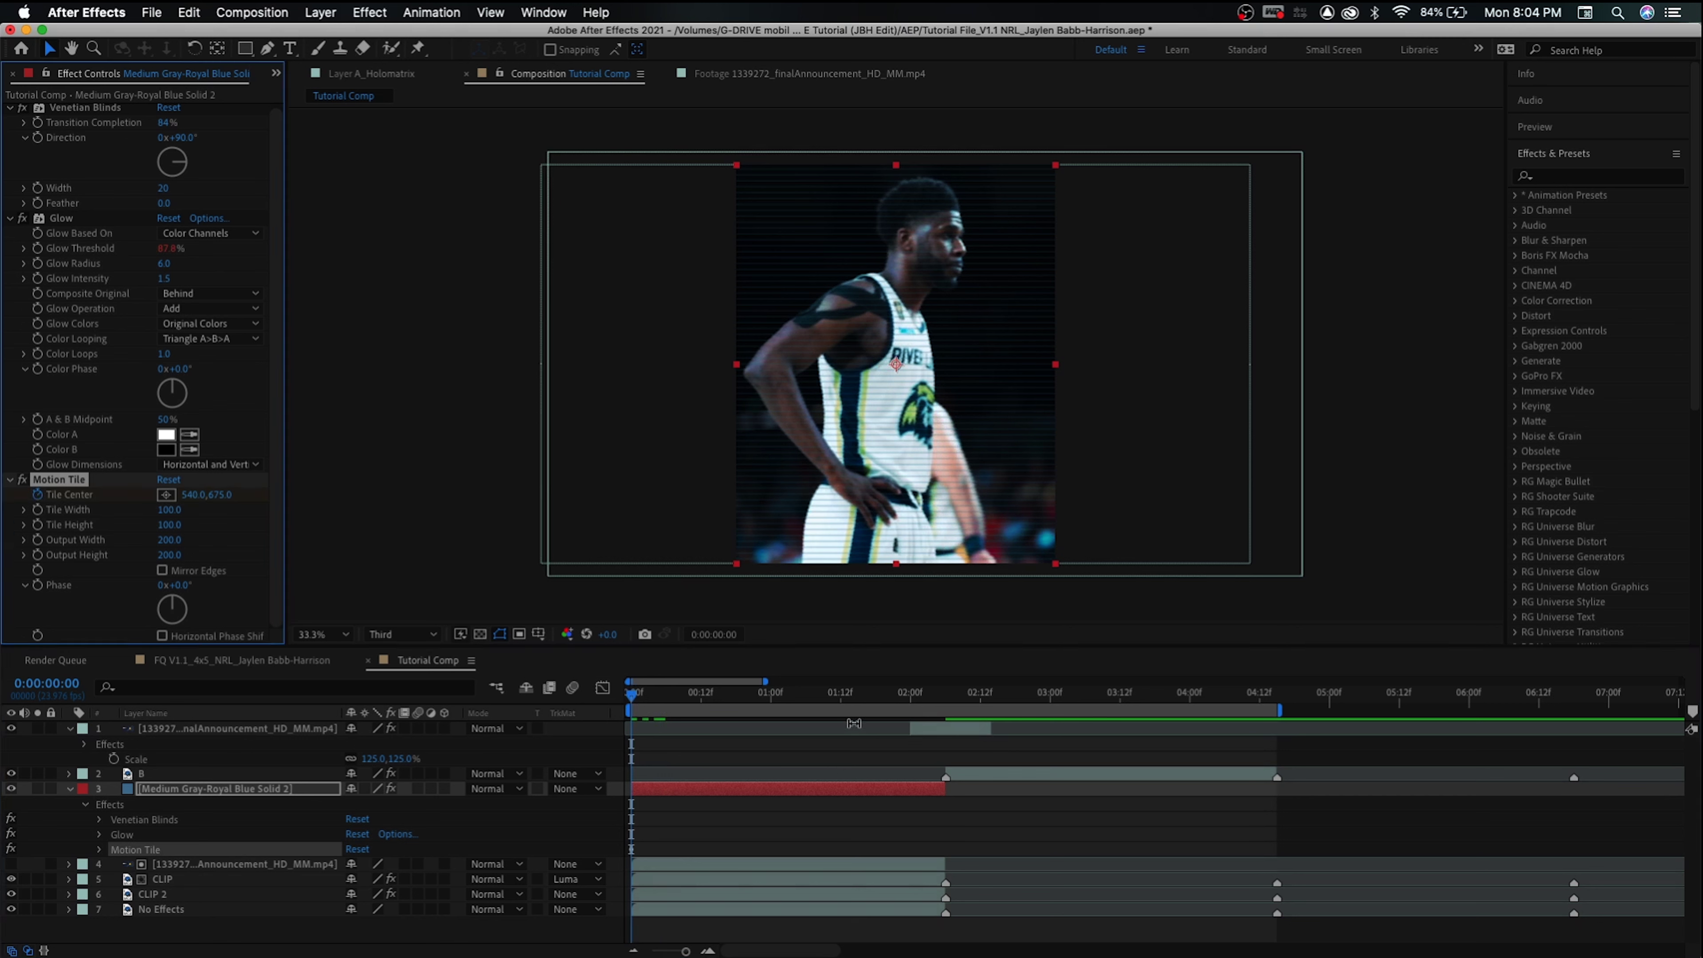
drag(898, 705, 943, 707)
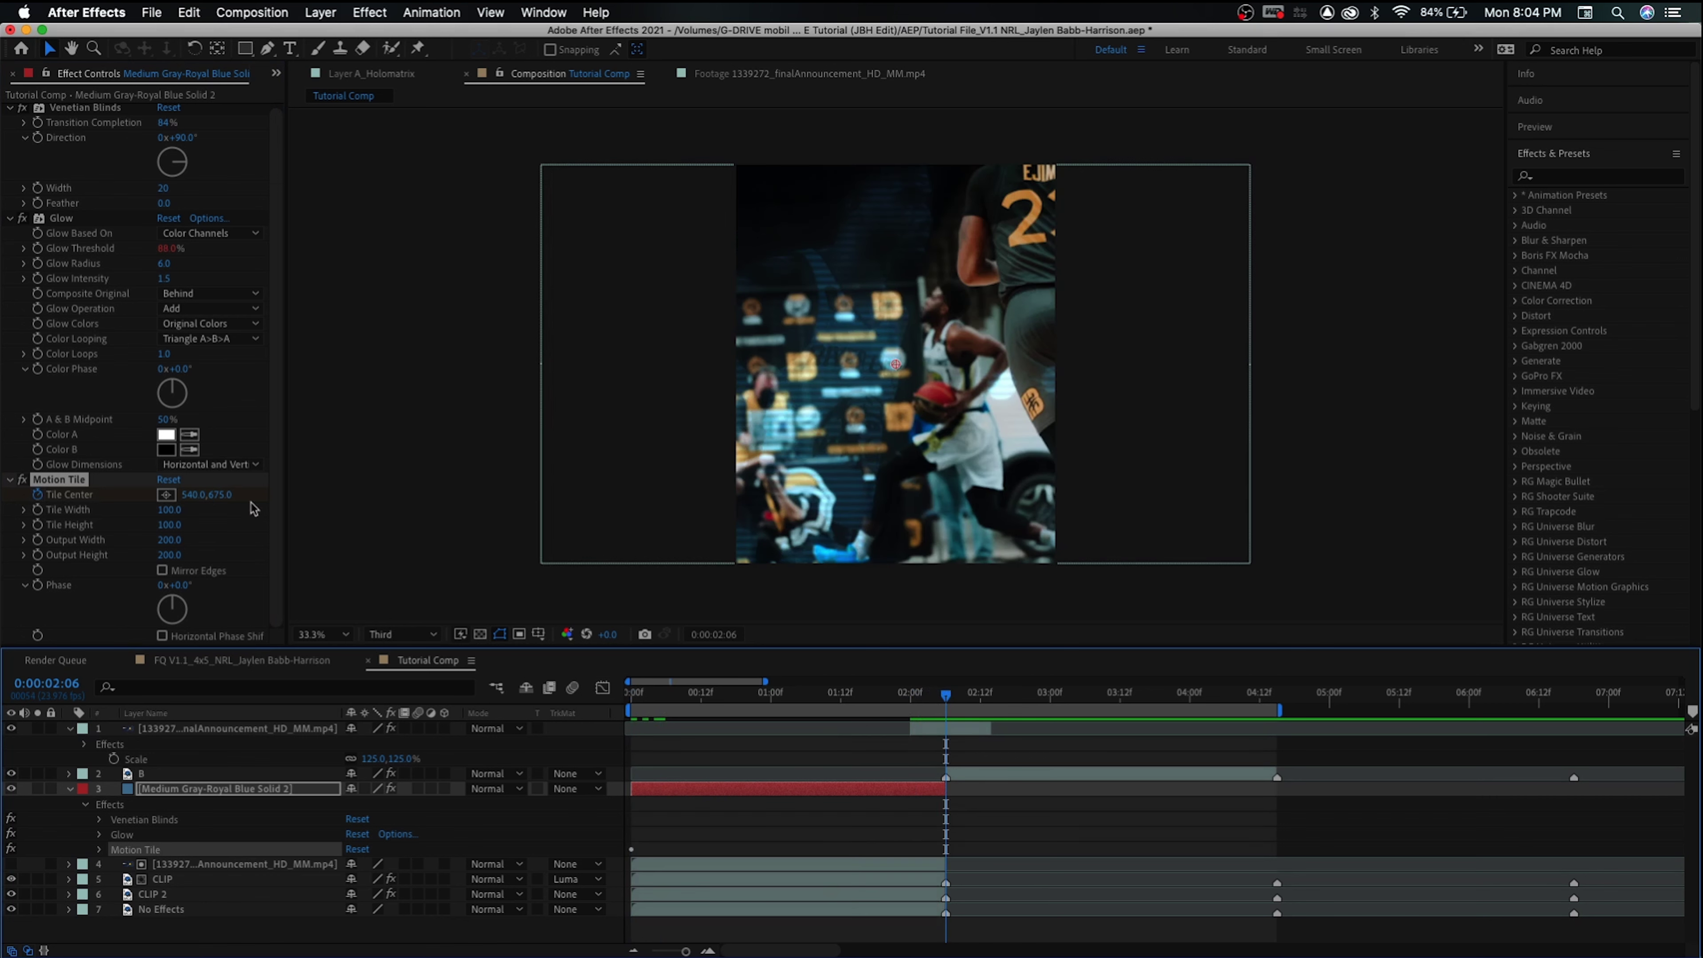
mouse_move(224, 497)
mouse_down()
mouse_move(247, 496)
mouse_move(195, 495)
mouse_move(231, 495)
mouse_up()
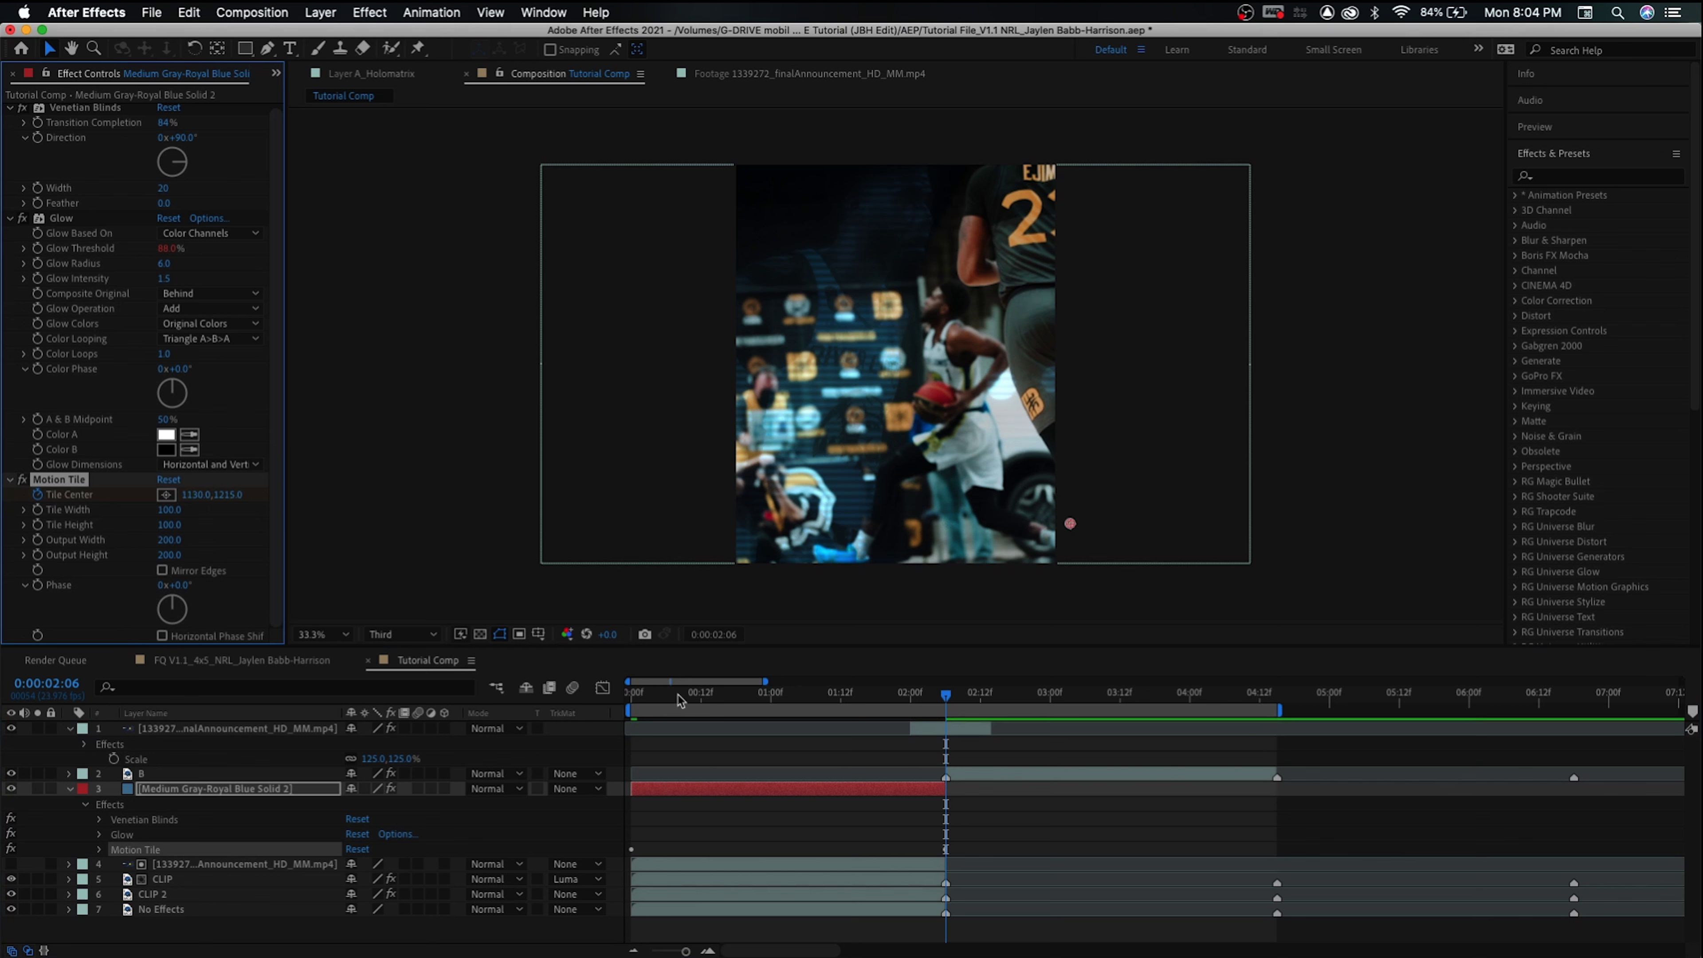
Set the blue solid layer's opacity to 30%
click(650, 704)
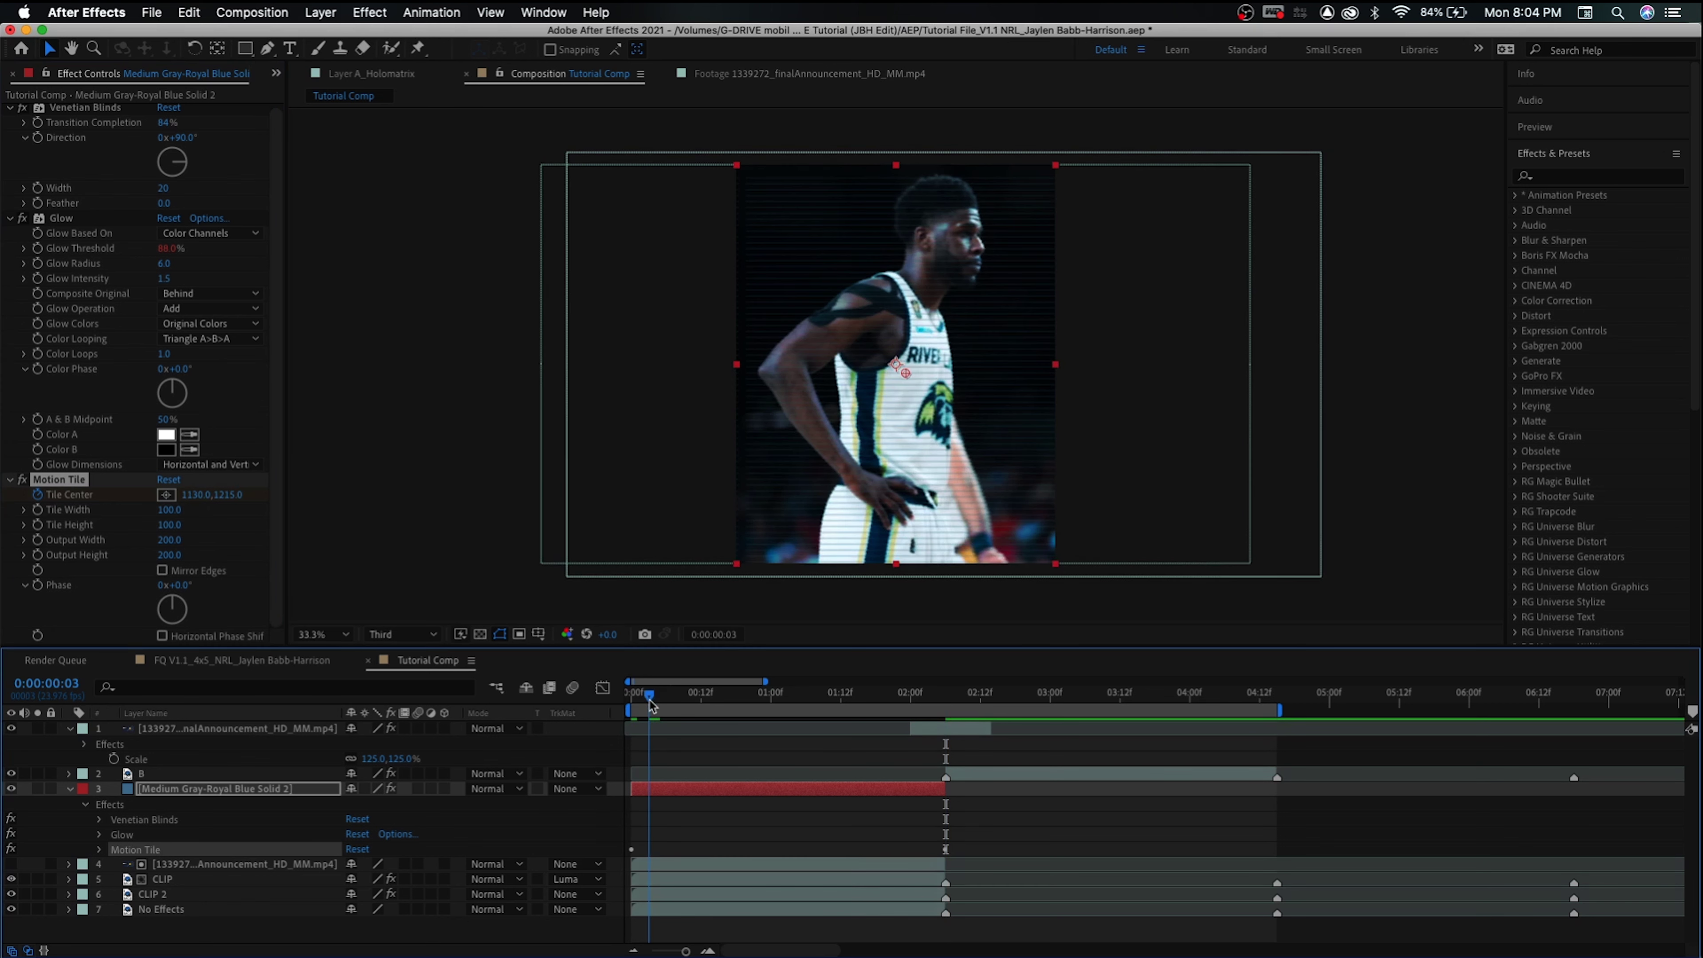
click(650, 791)
key(t)
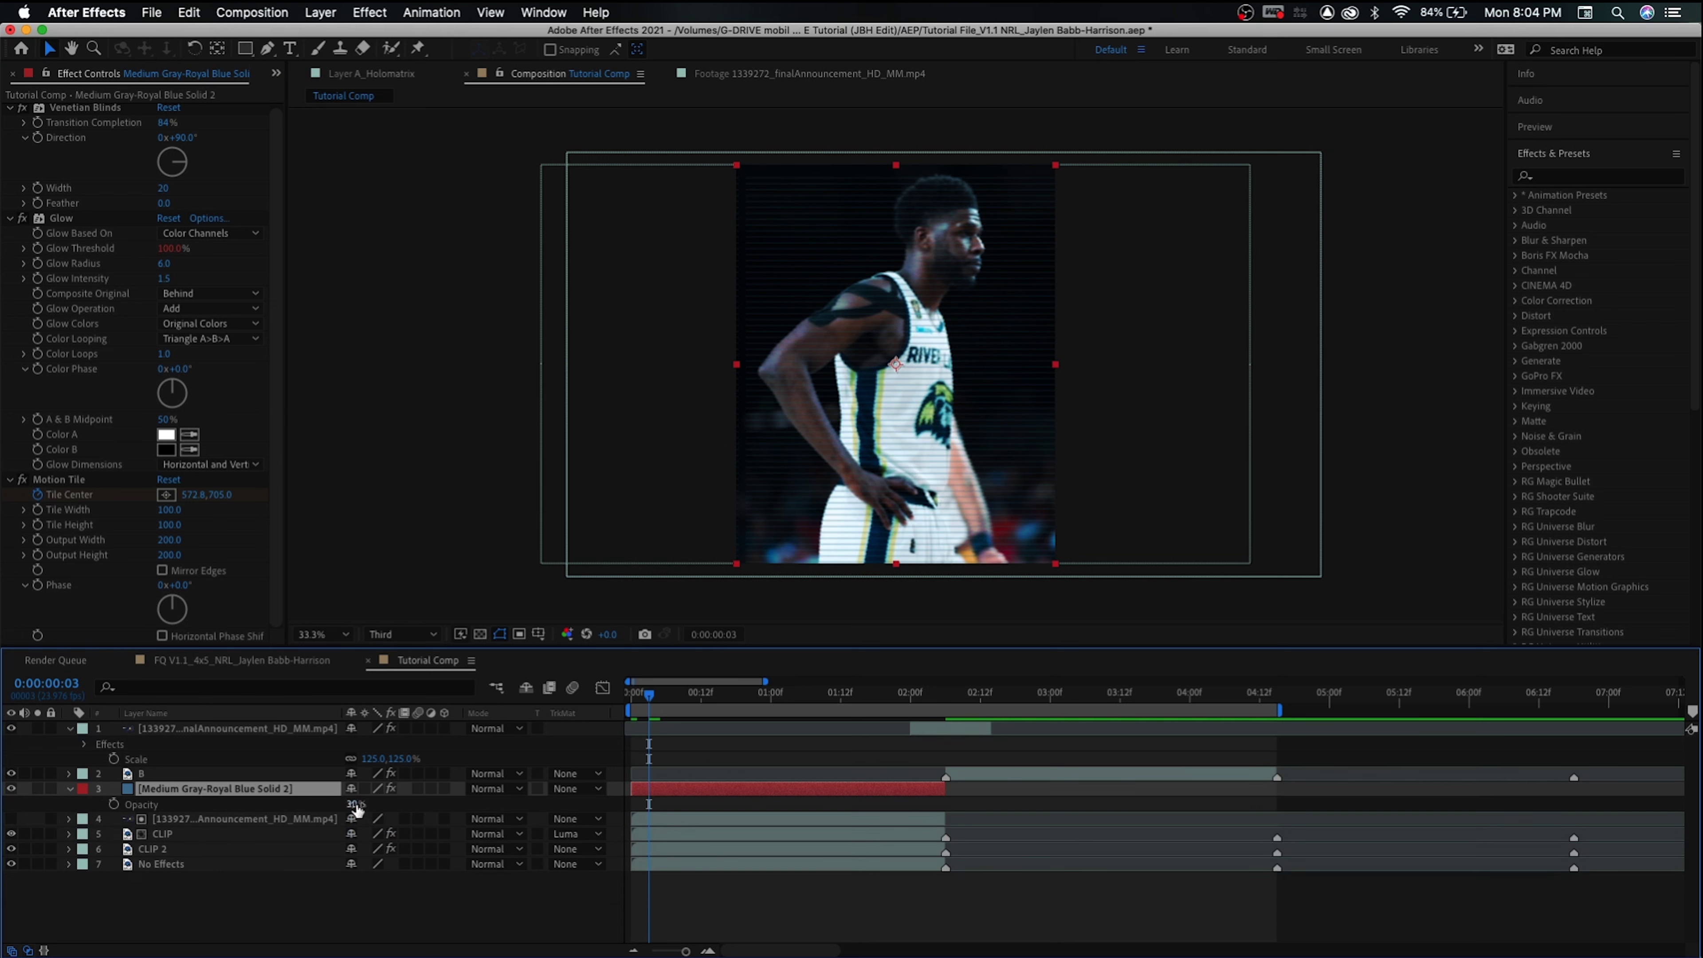
drag(356, 804, 415, 805)
drag(649, 696, 864, 690)
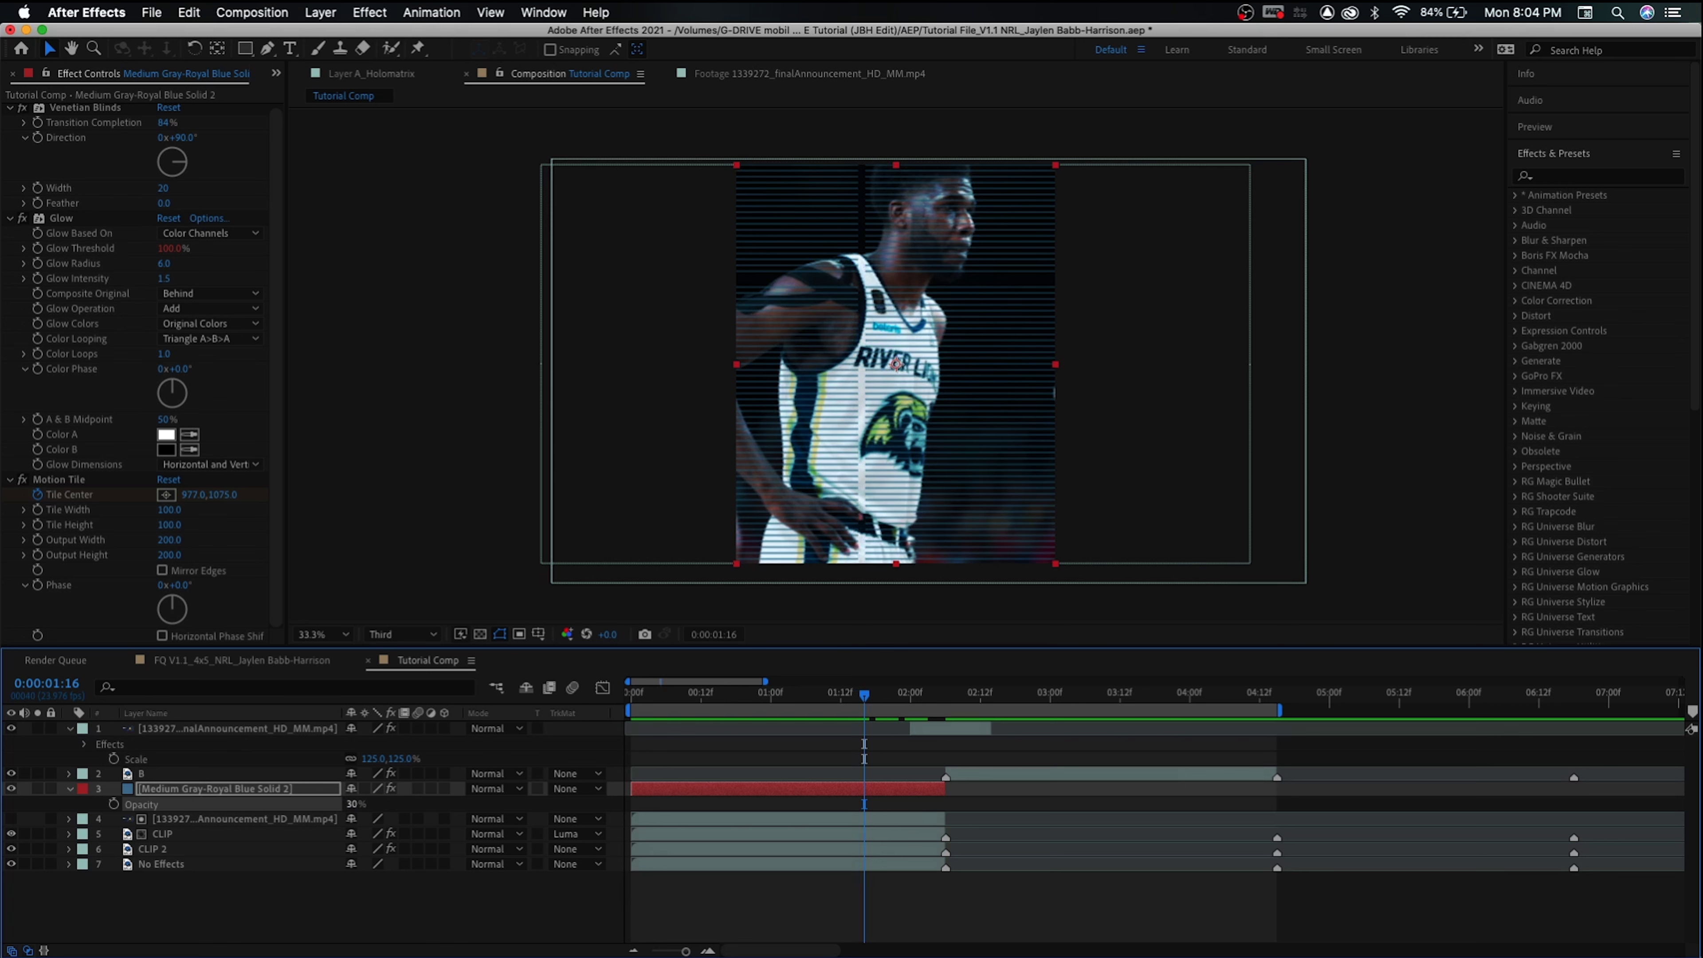
Preview the faint moving lines, checking frames around one second and frame 15
drag(749, 700, 632, 691)
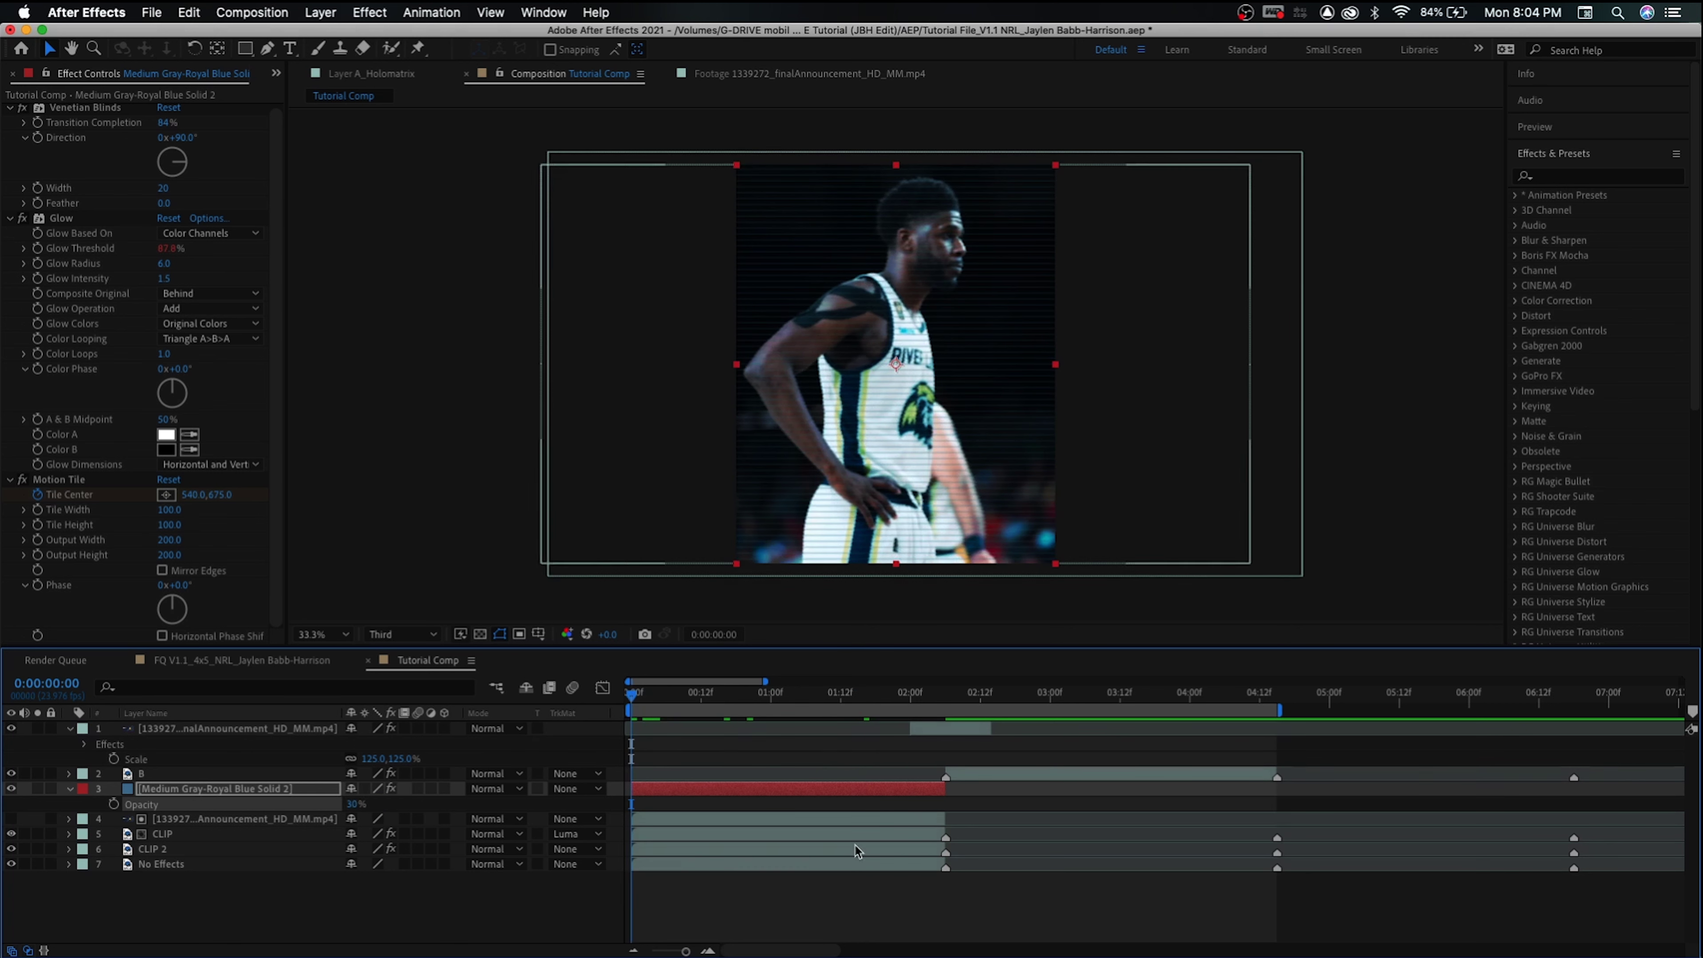
click(913, 898)
key(space)
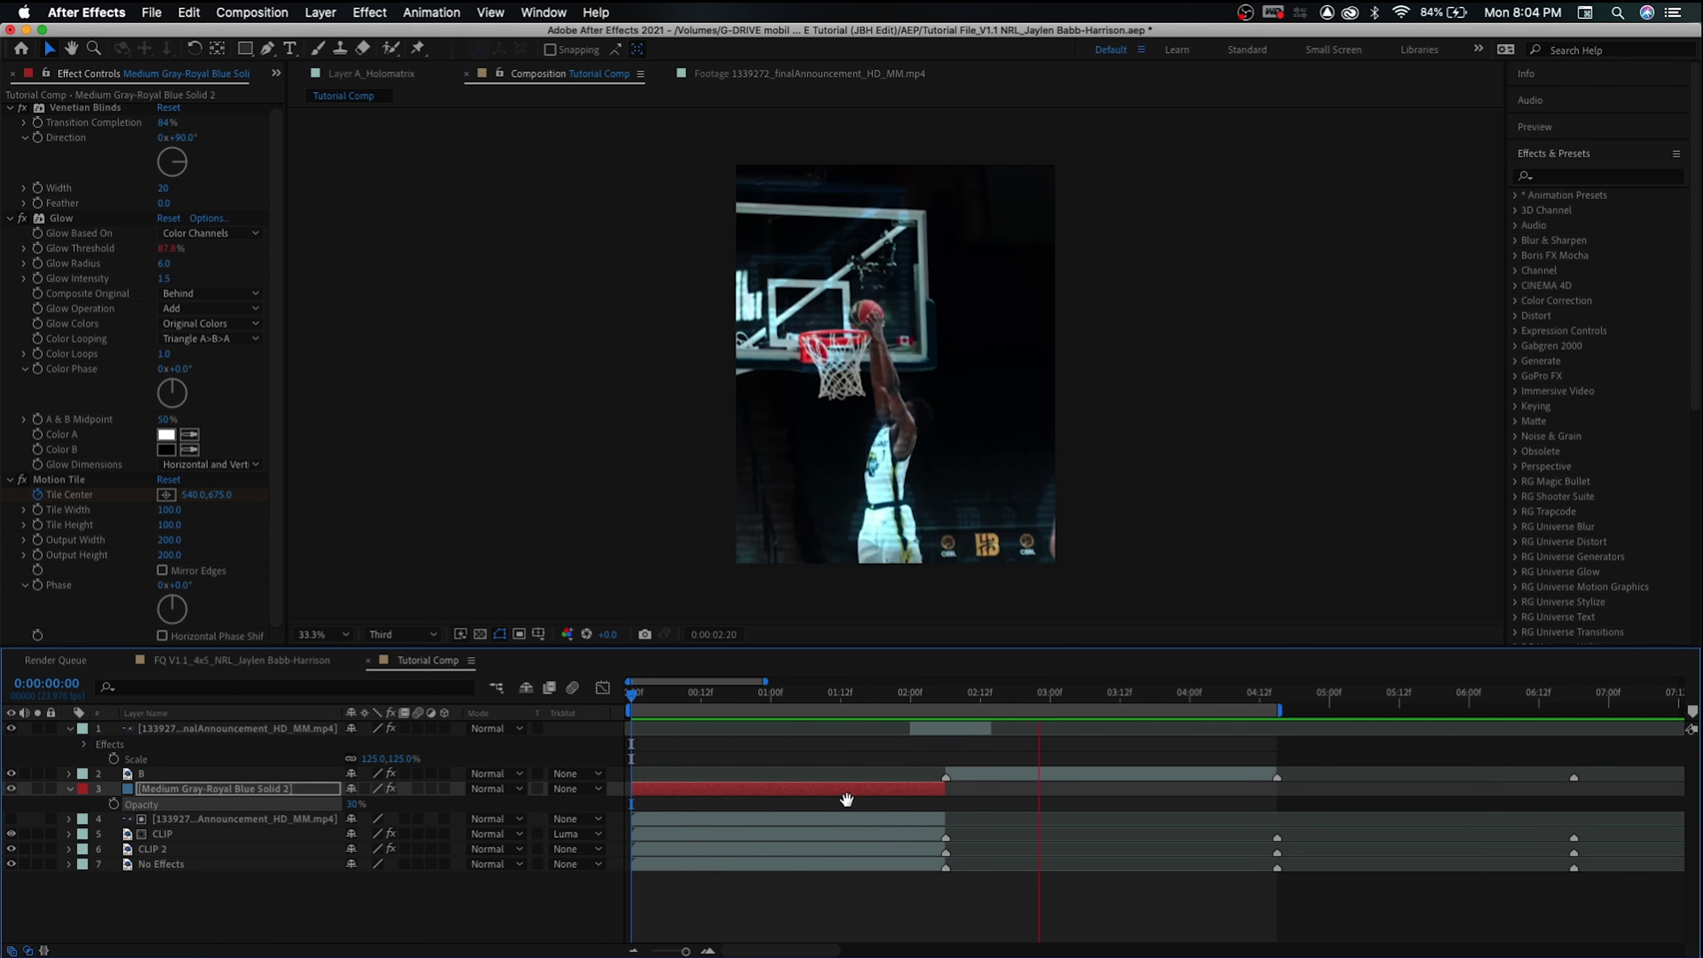
click(824, 698)
drag(824, 702, 817, 699)
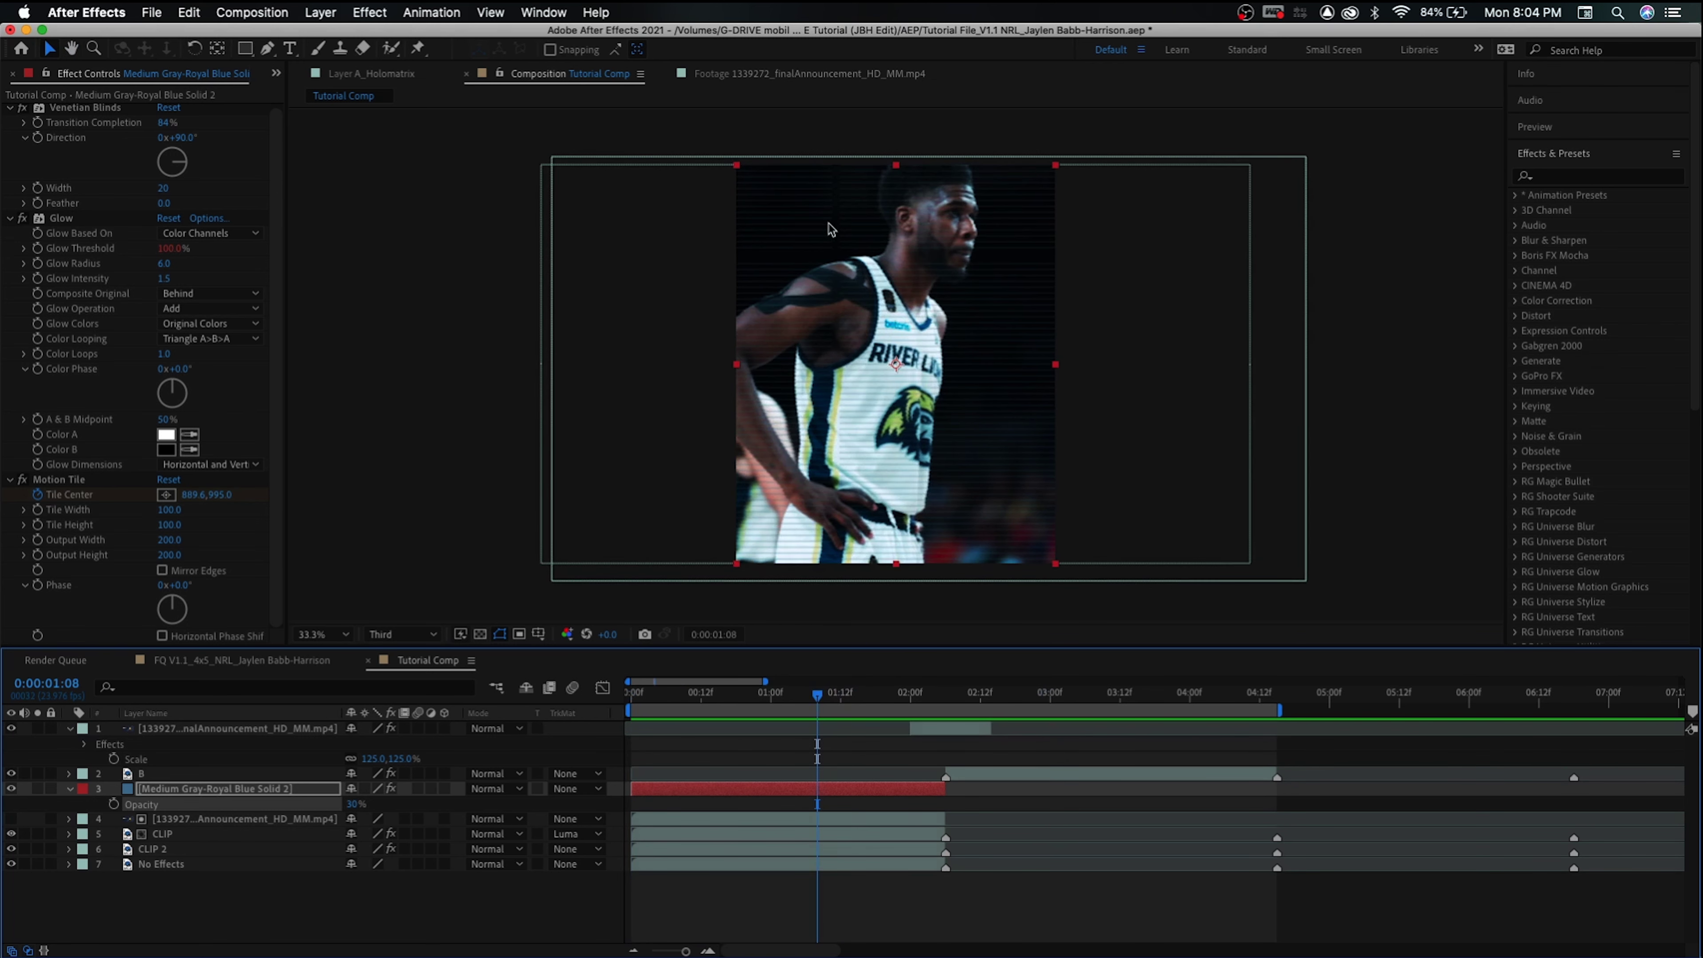
click(719, 697)
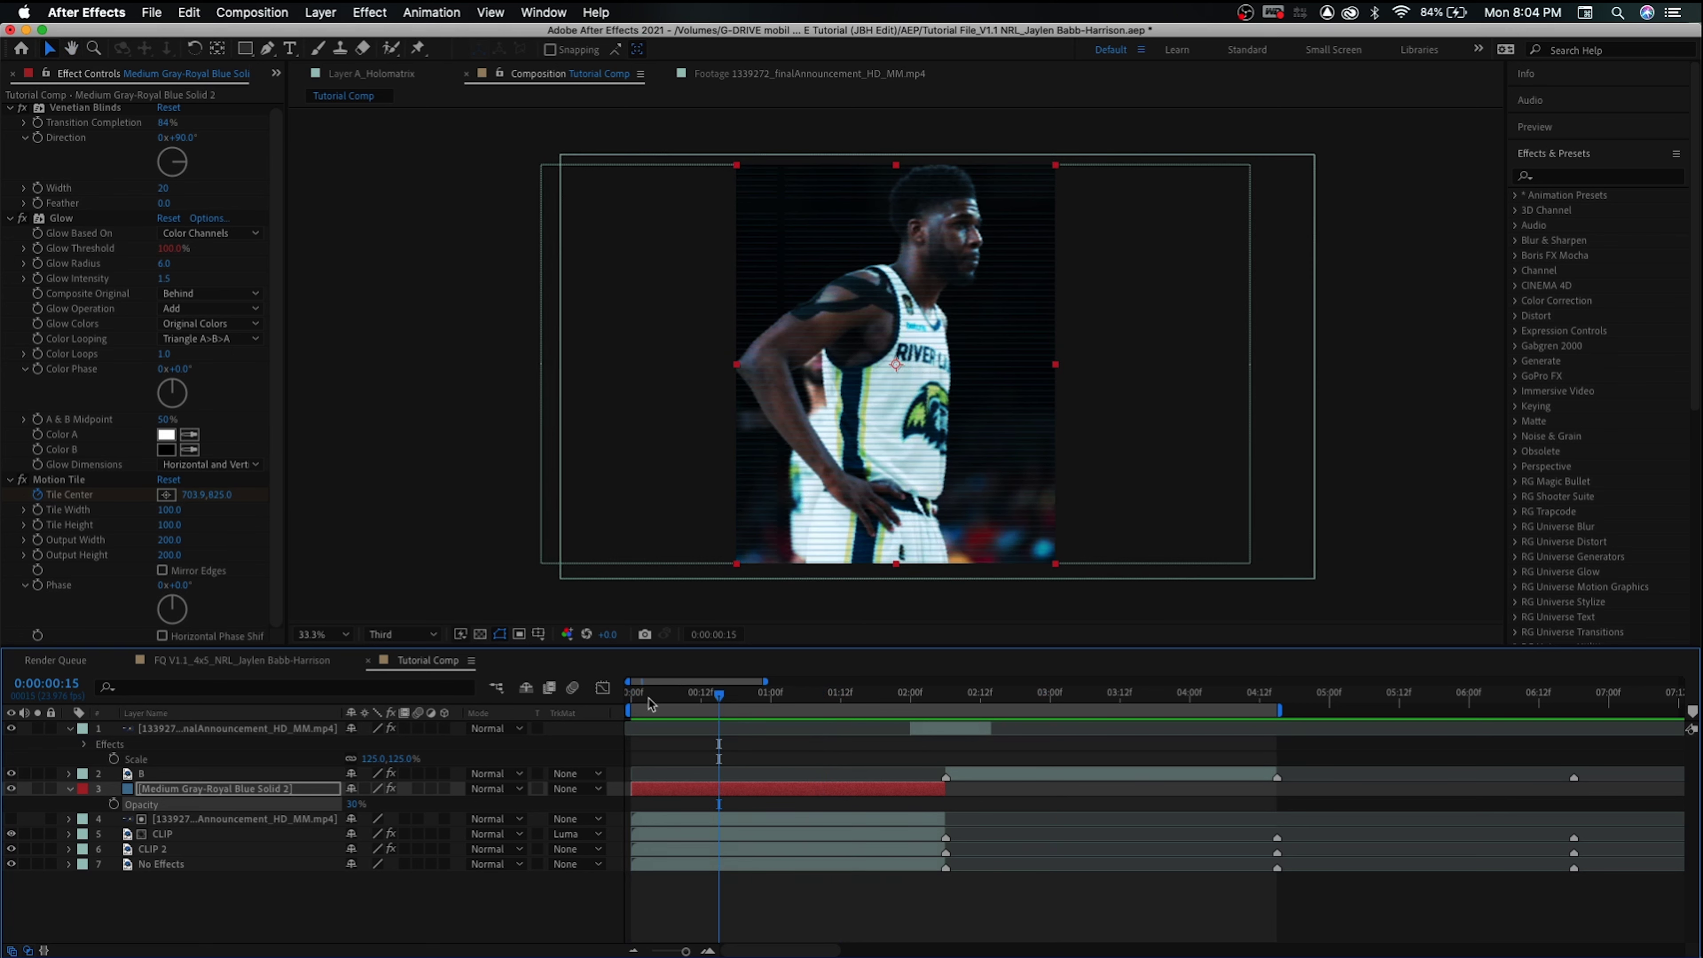
drag(649, 703, 582, 702)
click(944, 701)
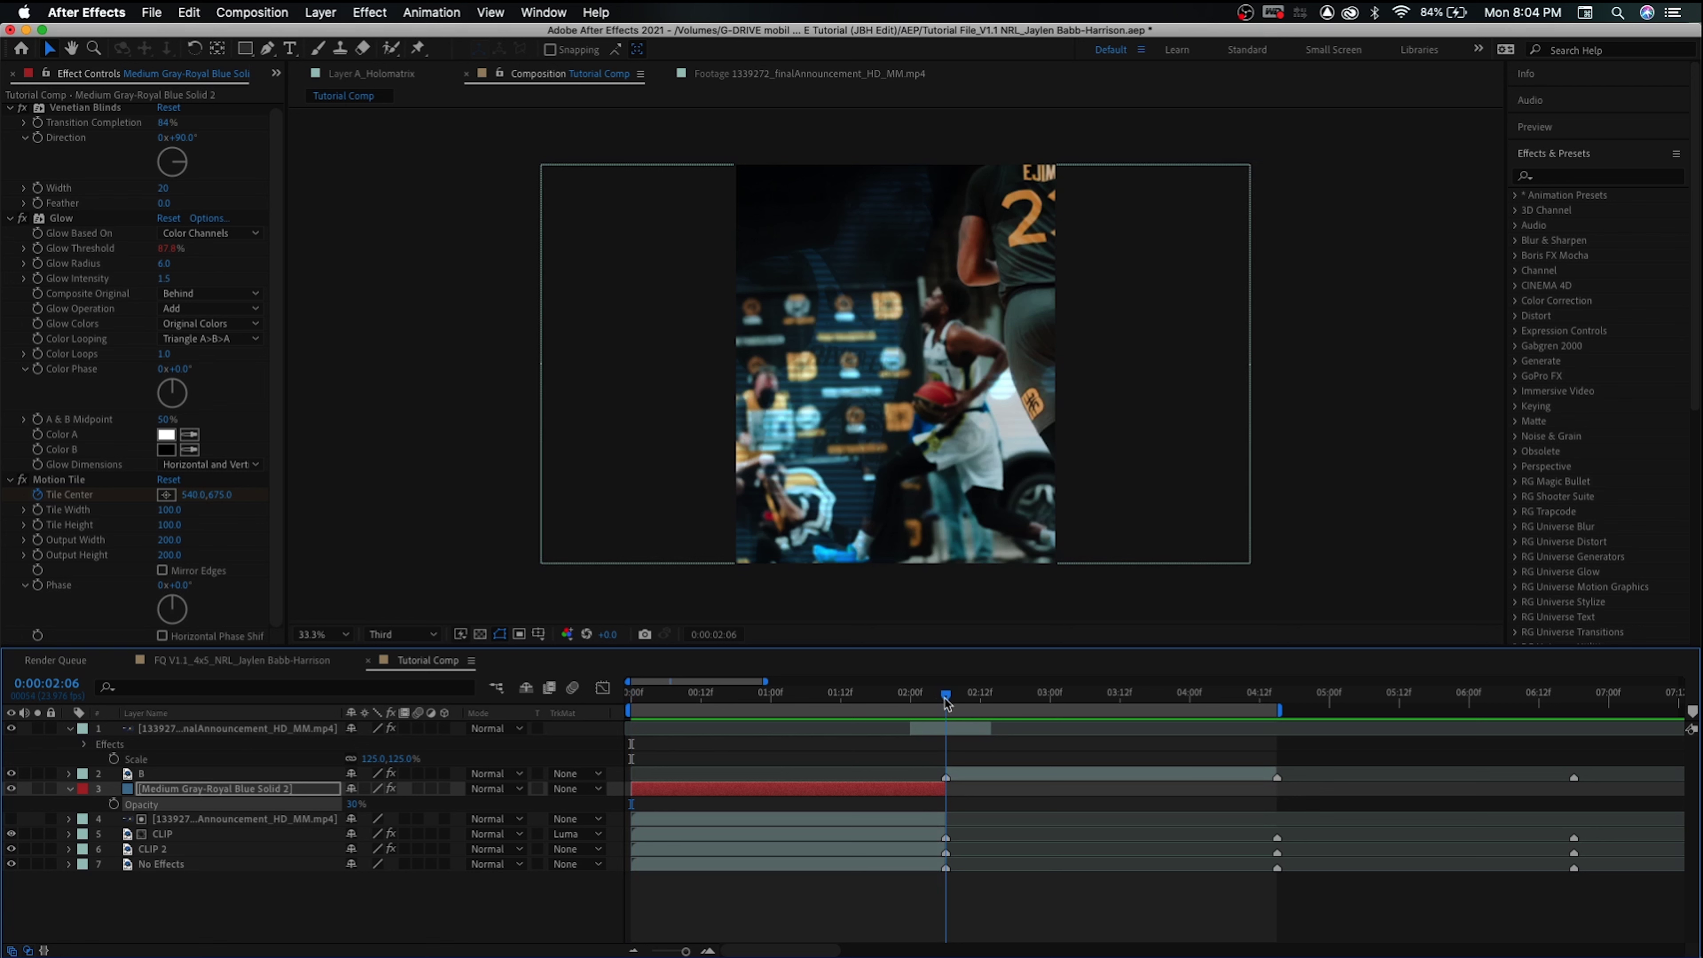
Change the 2:06 Tile Center keyframe's X to 540, giving 540,1215
key(e)
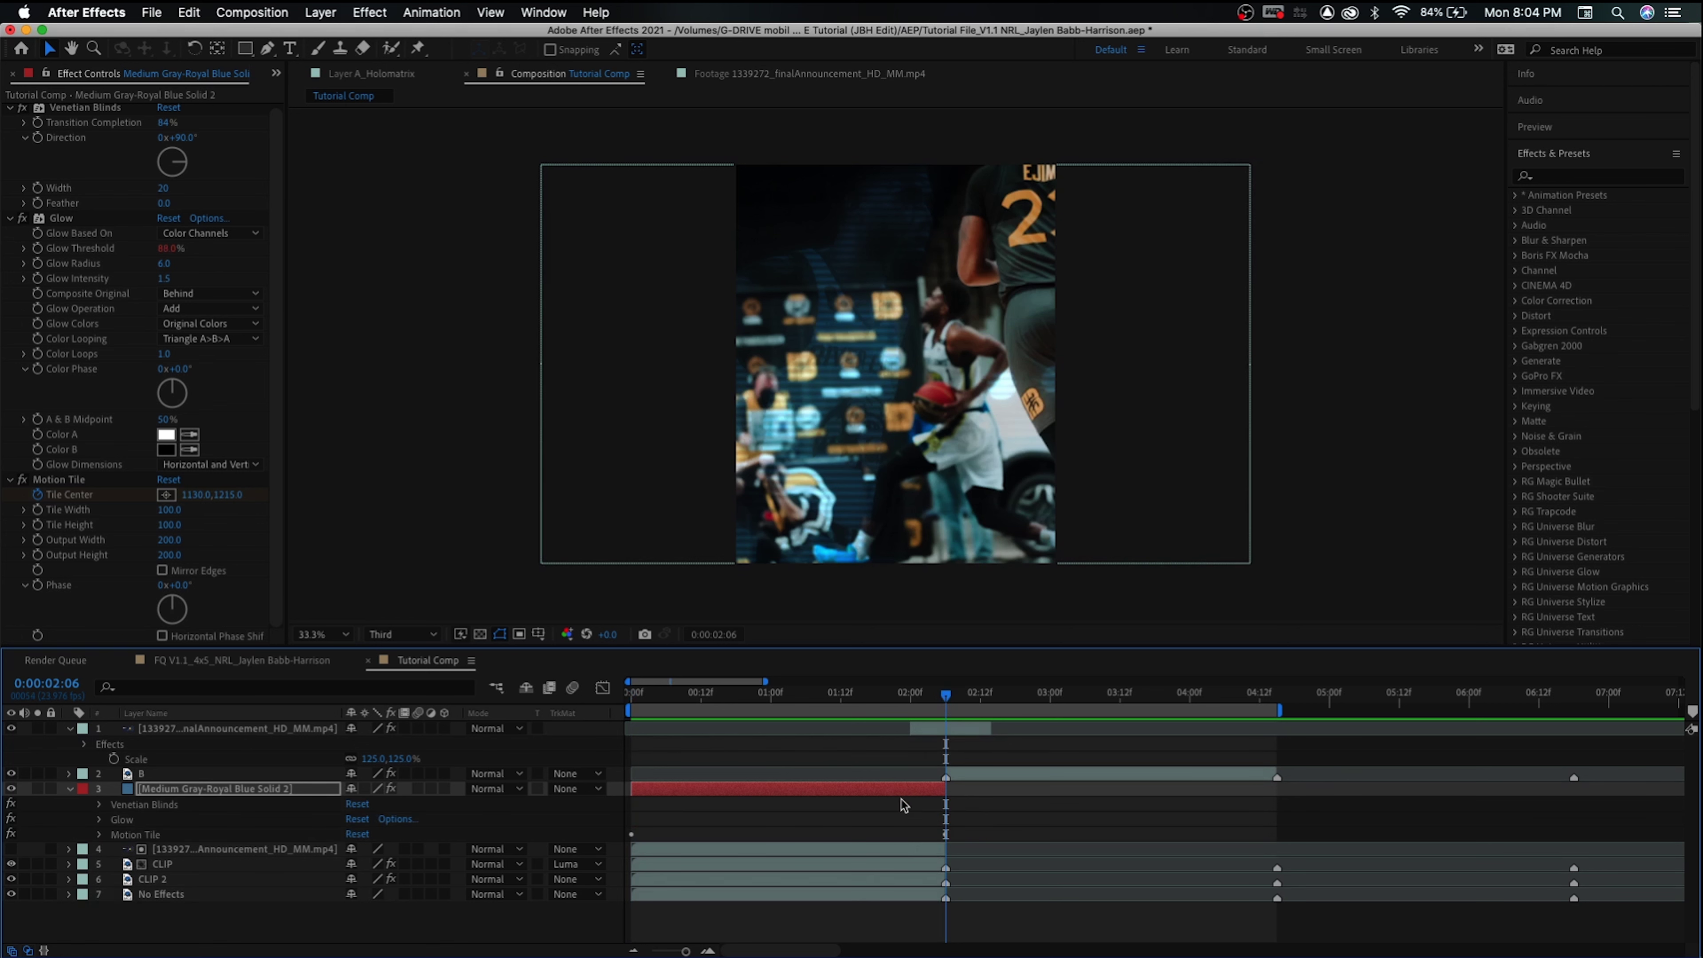
click(99, 835)
click(192, 802)
click(196, 495)
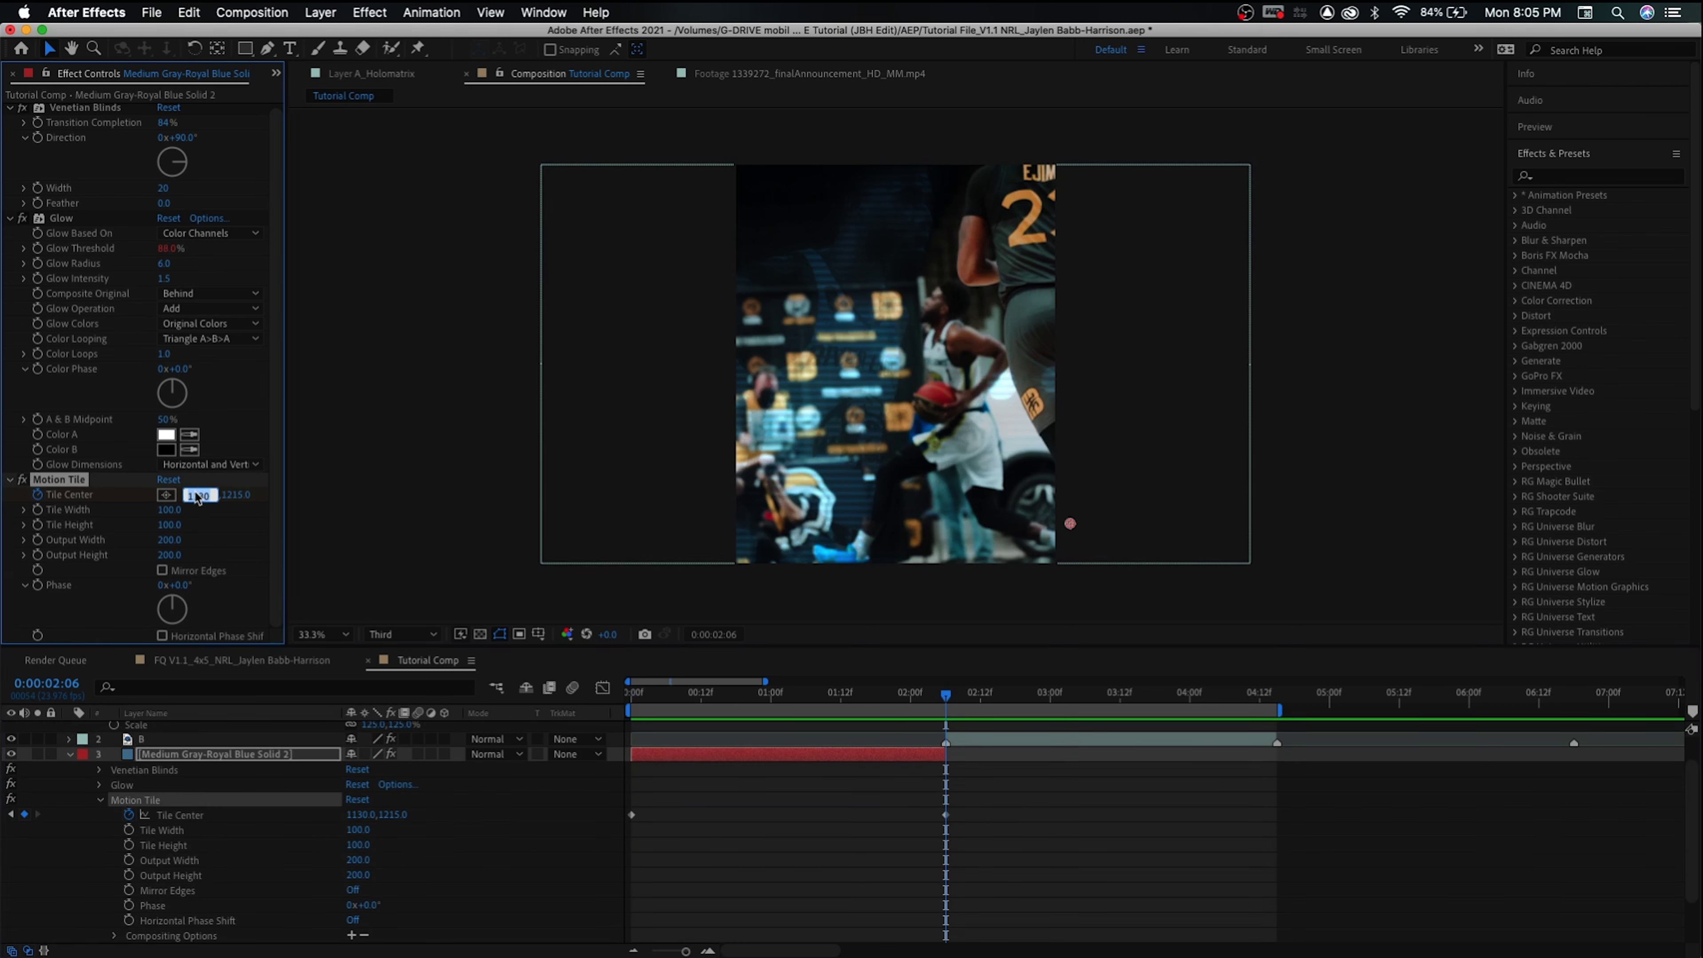
key(Return)
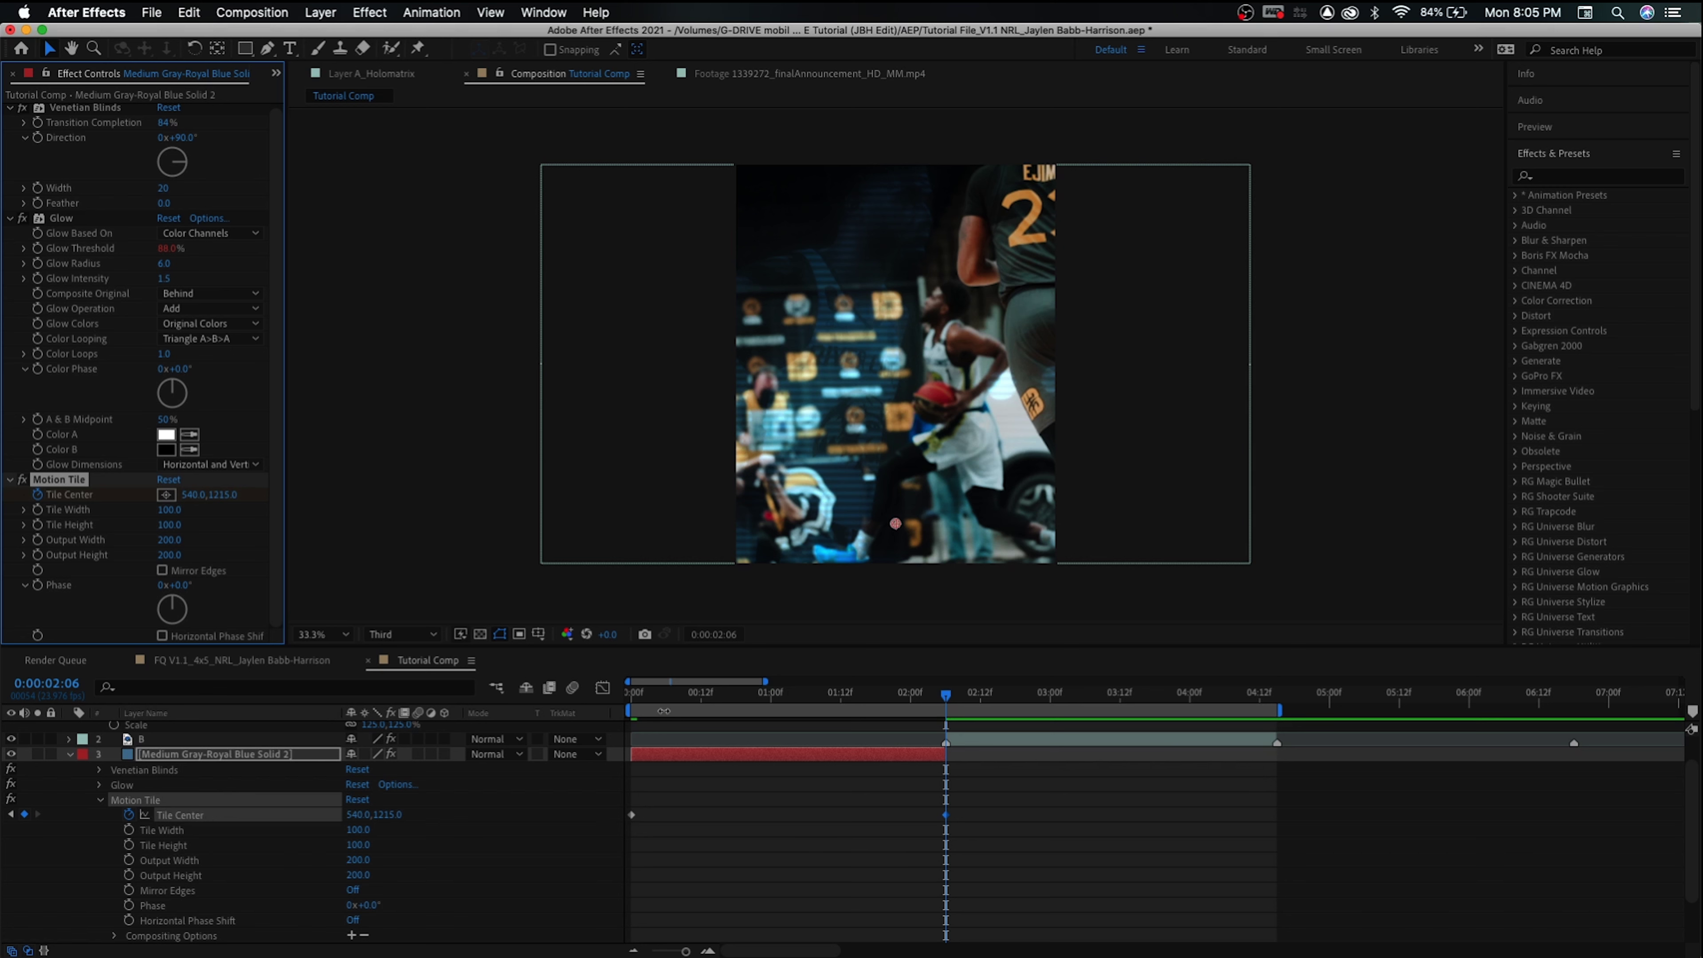
Preview the lines sliding straight down and save the project
key(Home)
key(space)
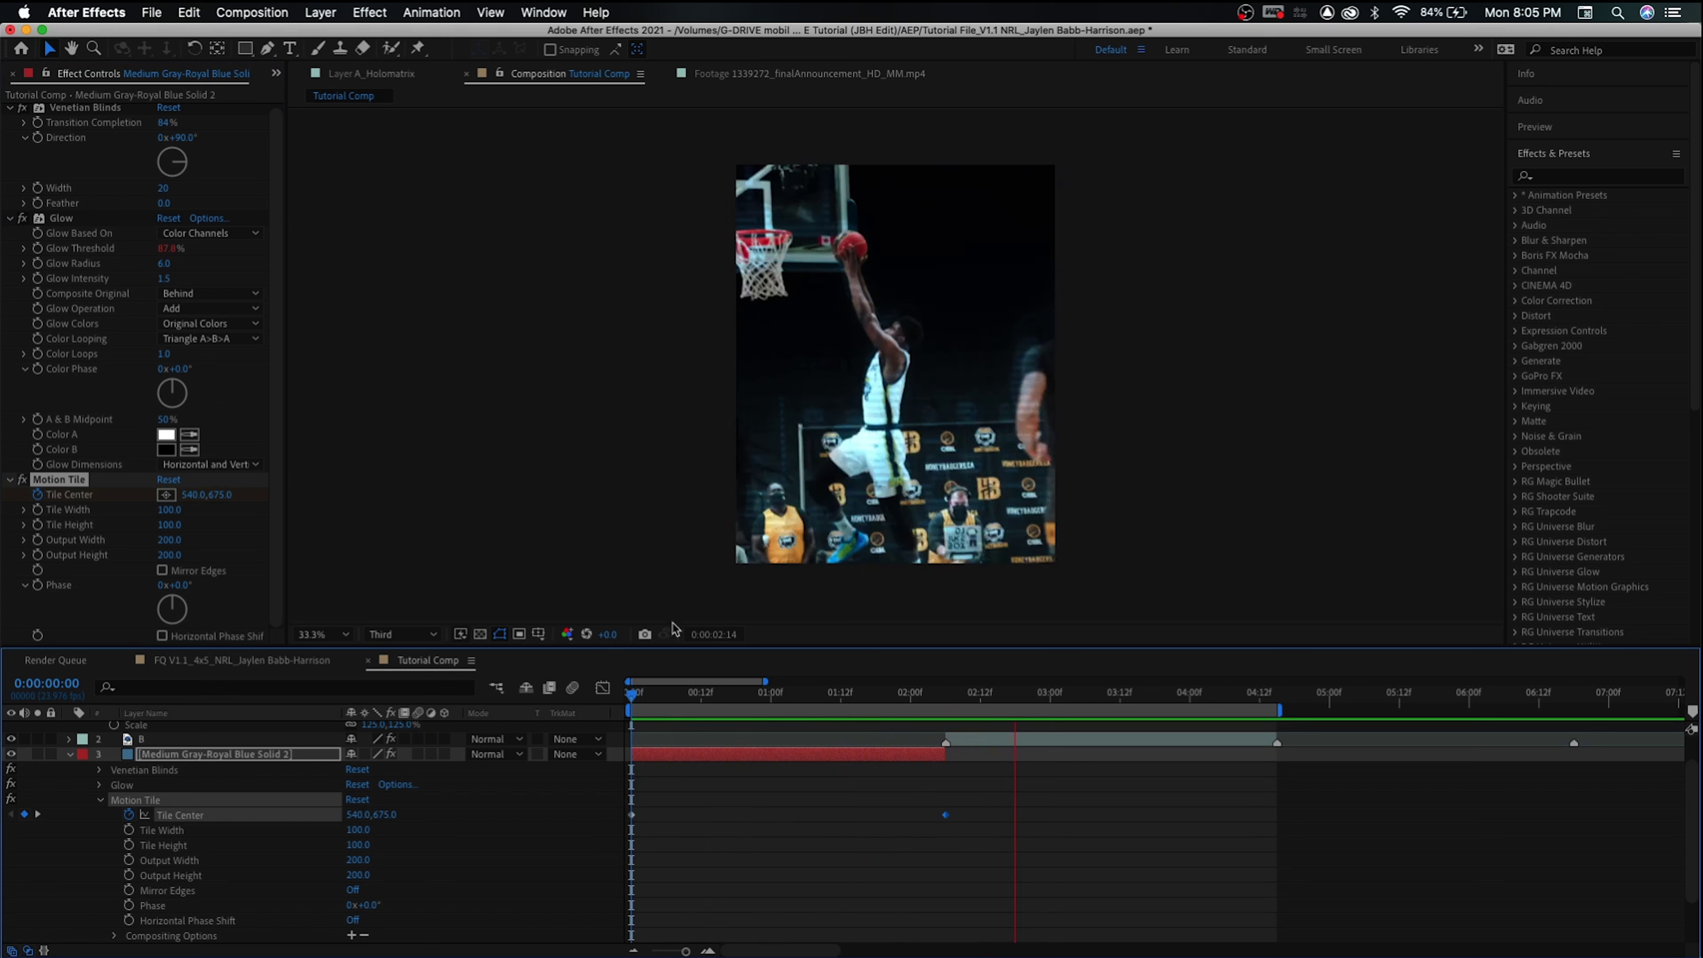
key(space)
drag(661, 692, 753, 691)
key(Home)
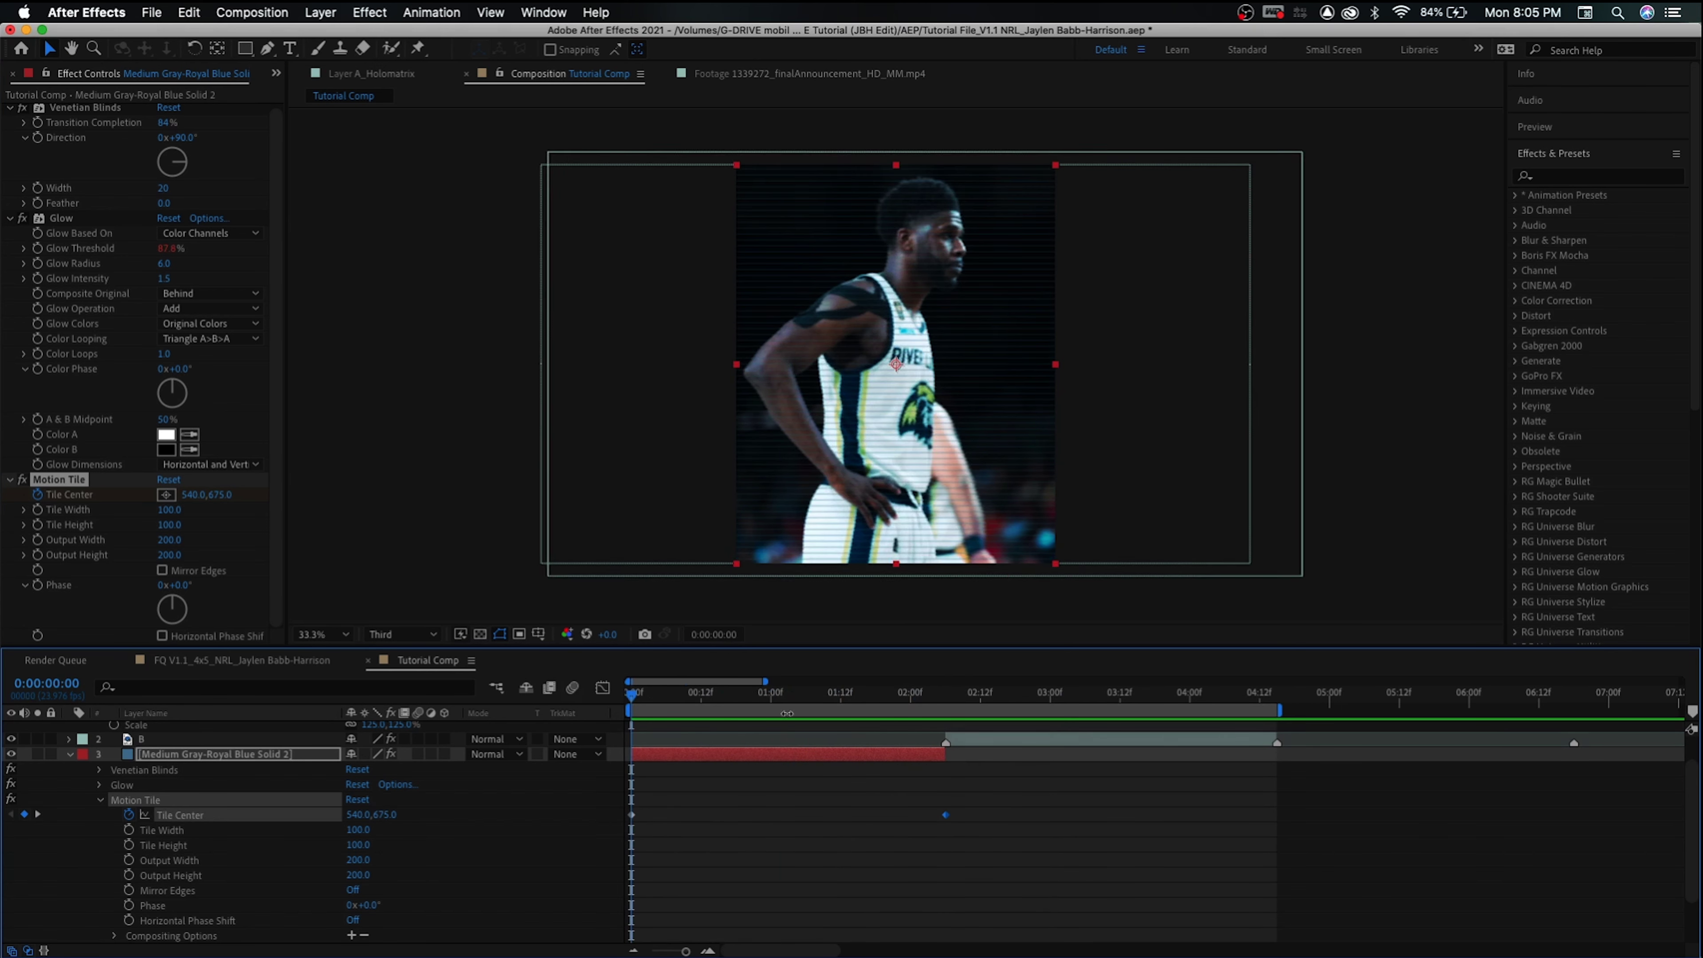
key(space)
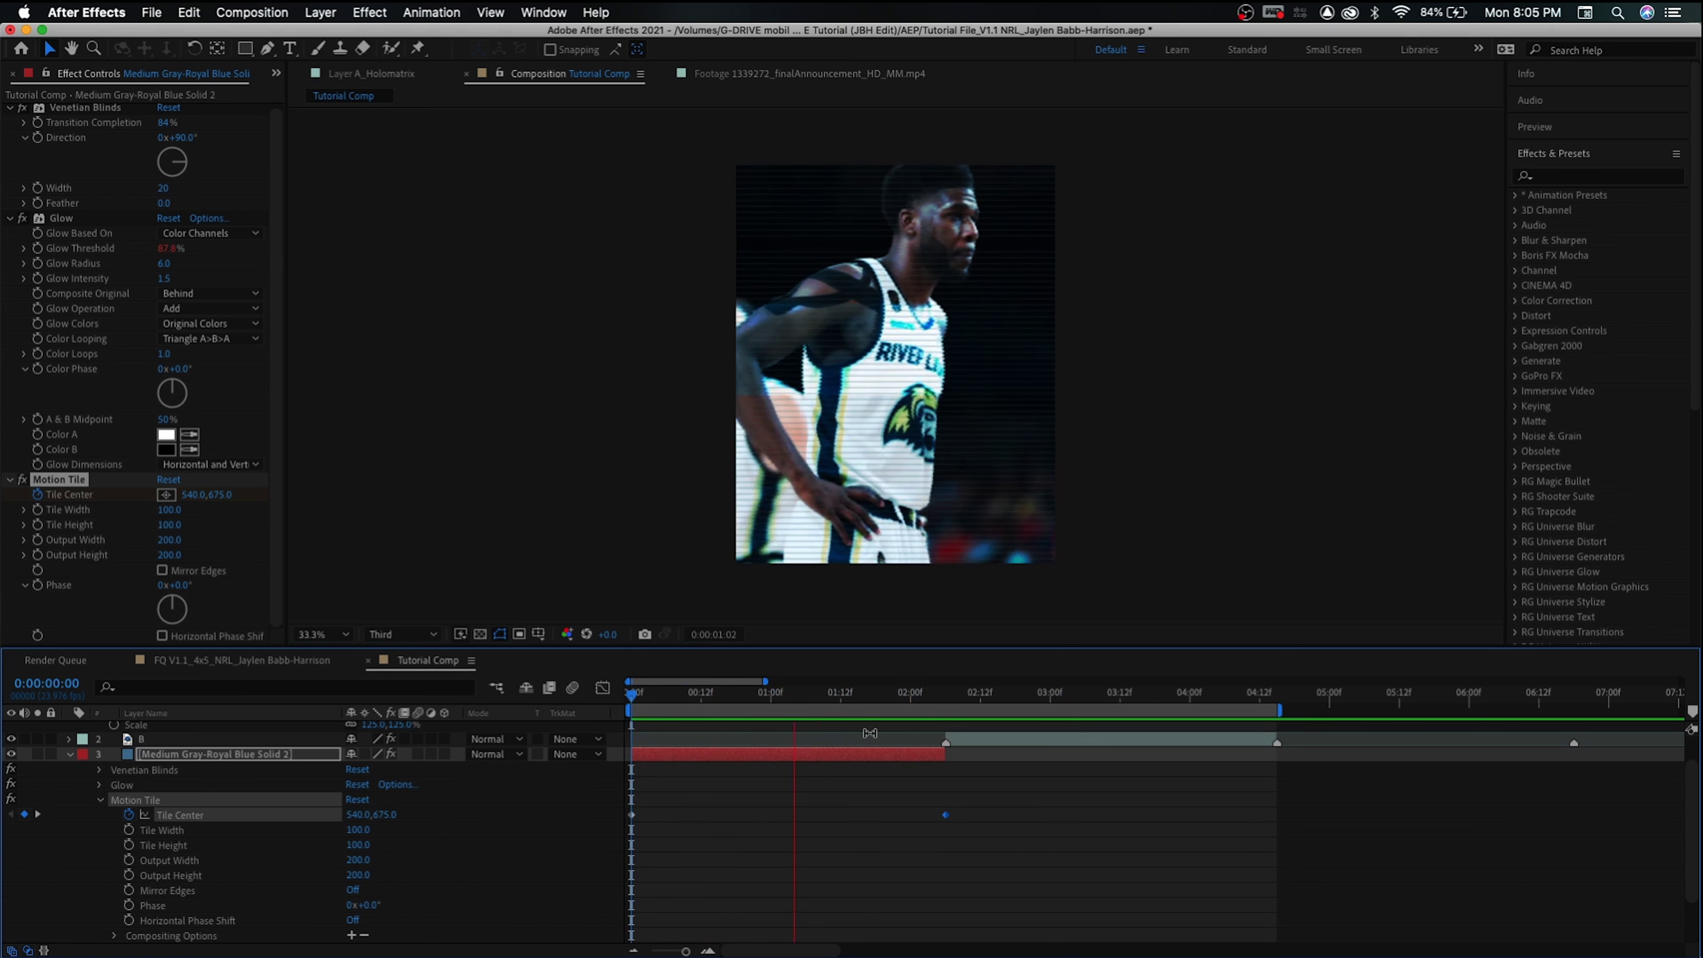
key(super+s)
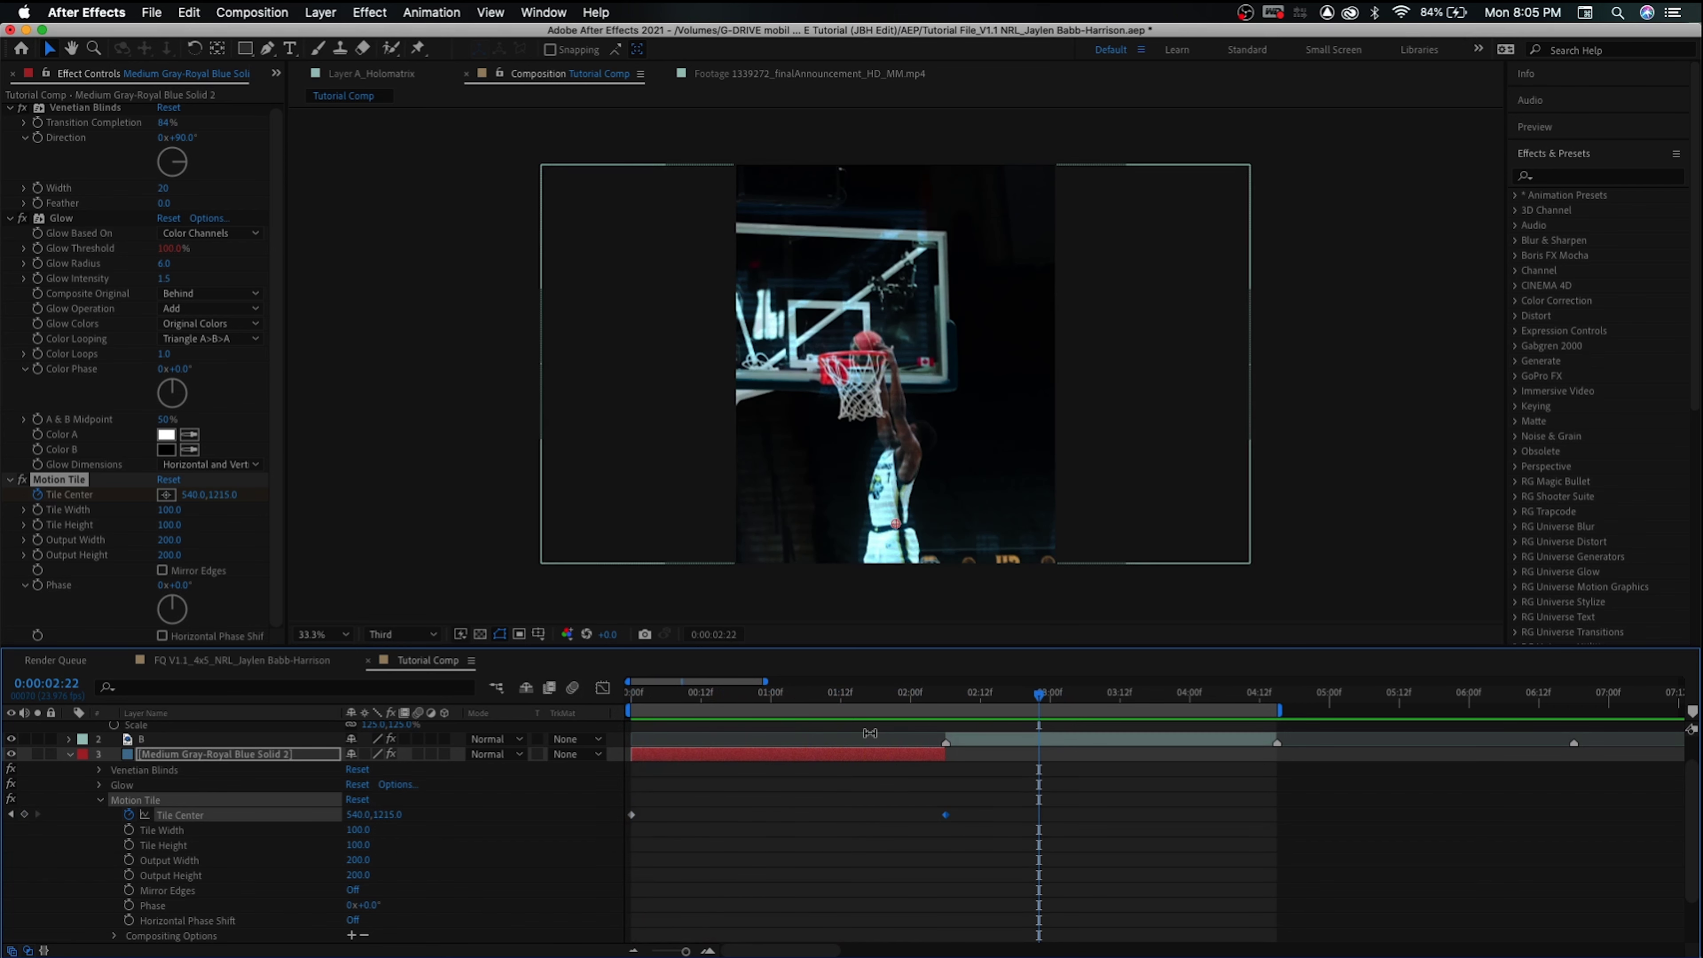